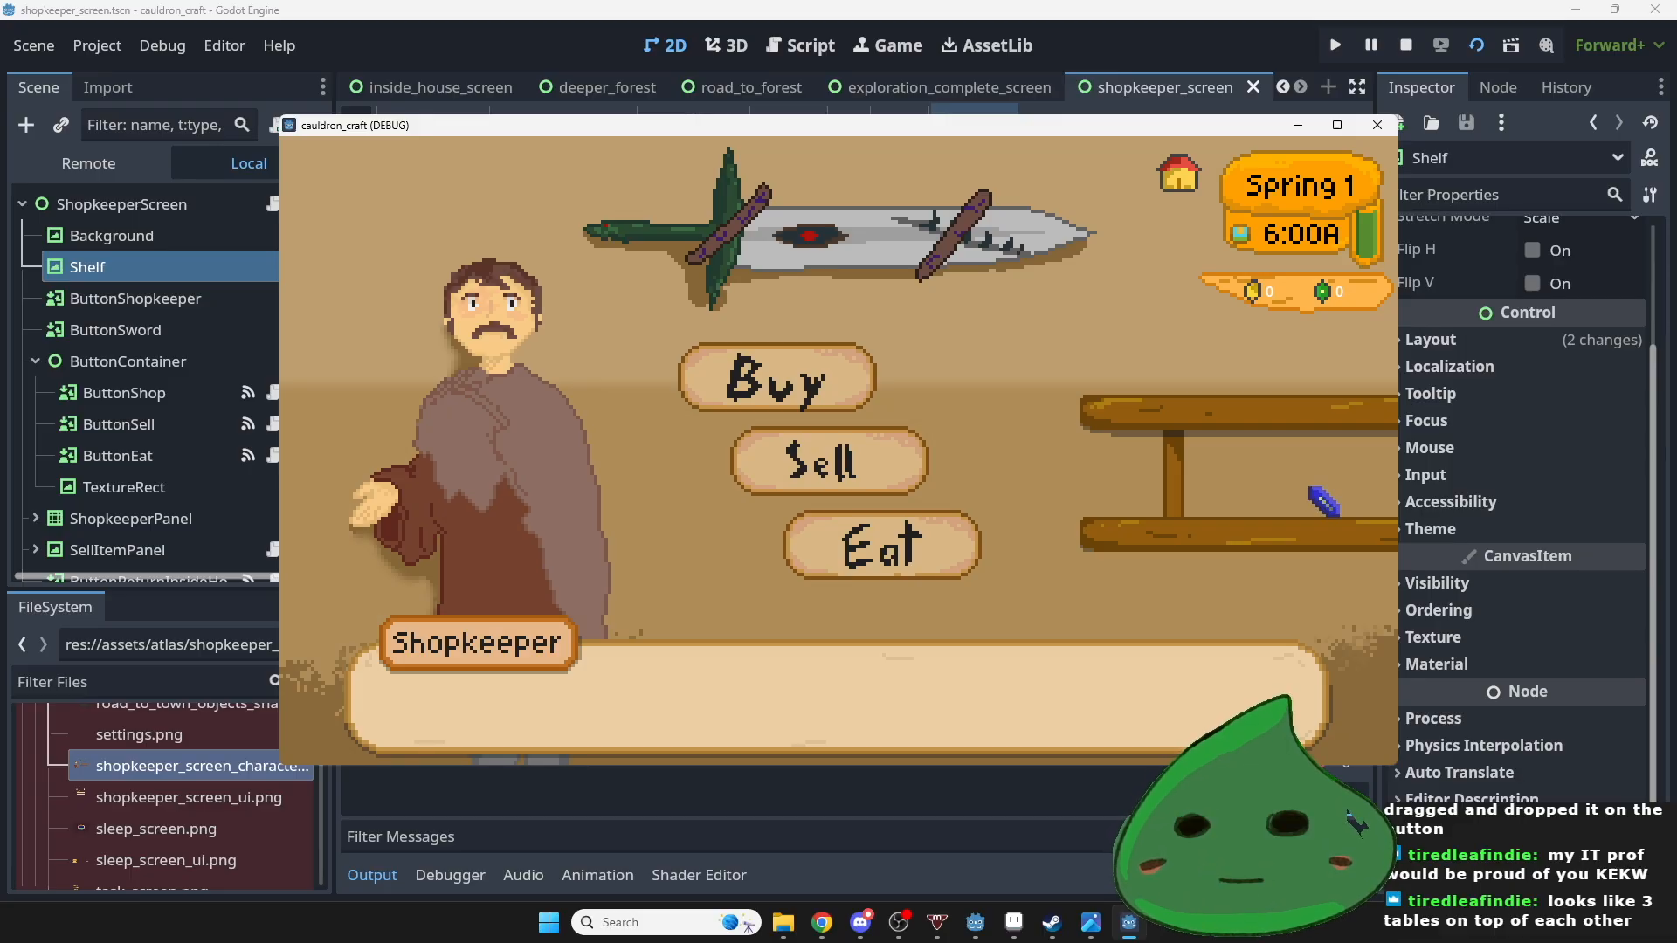
Leave the shop for the house and open and close the red book three times.
click(1174, 182)
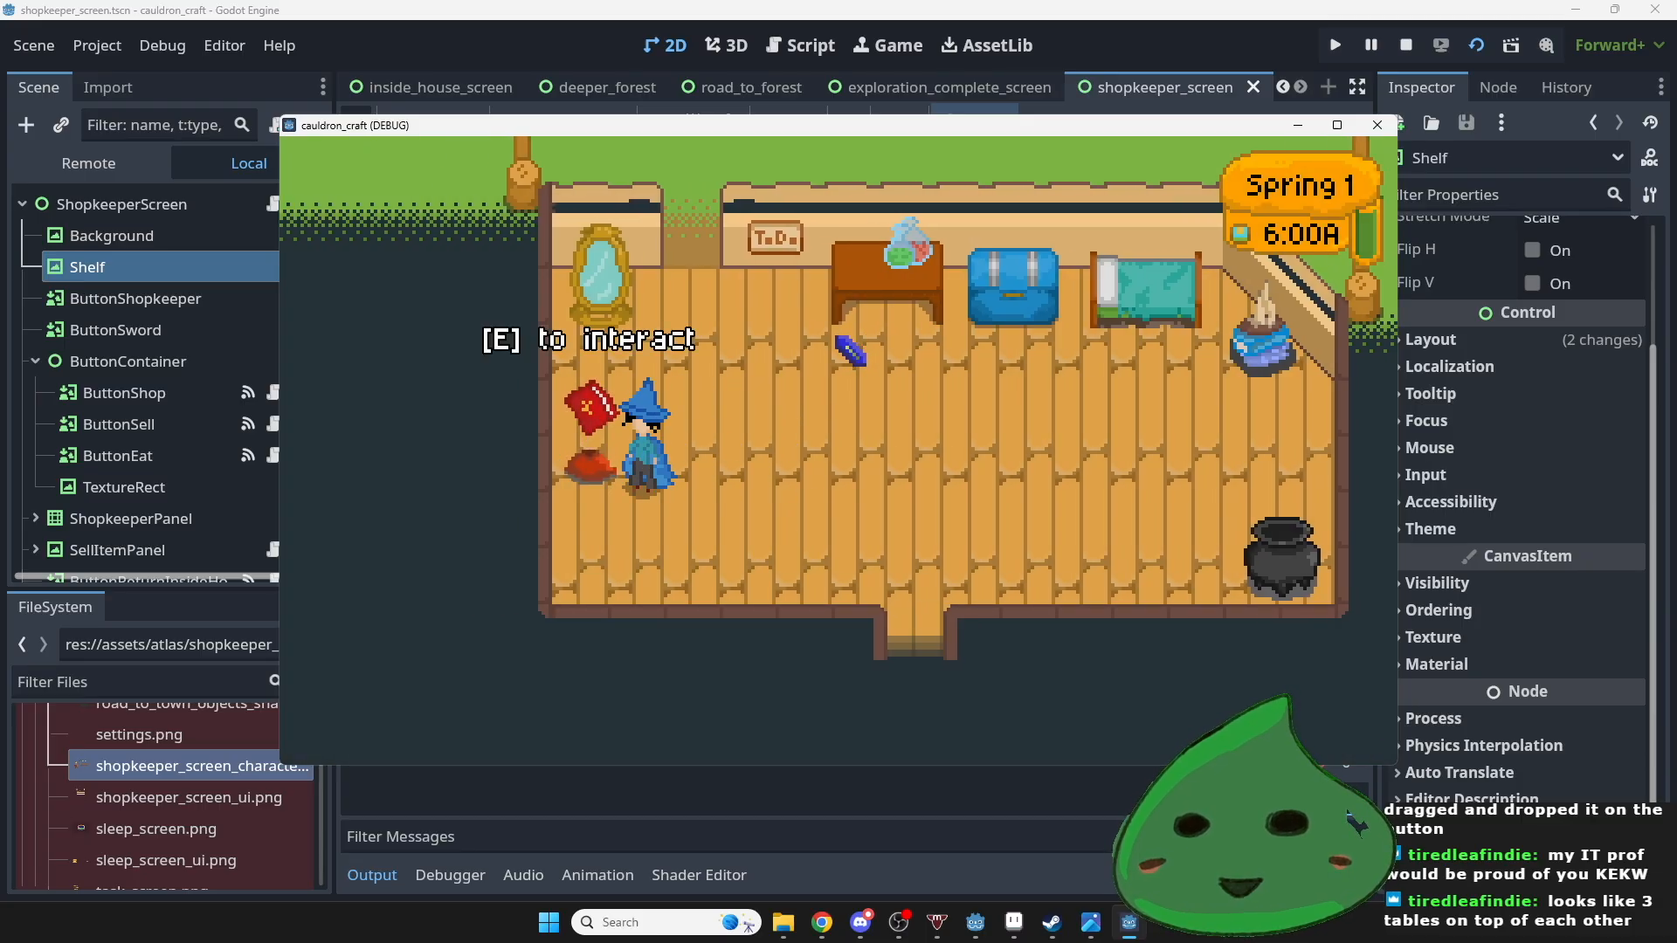
key(e)
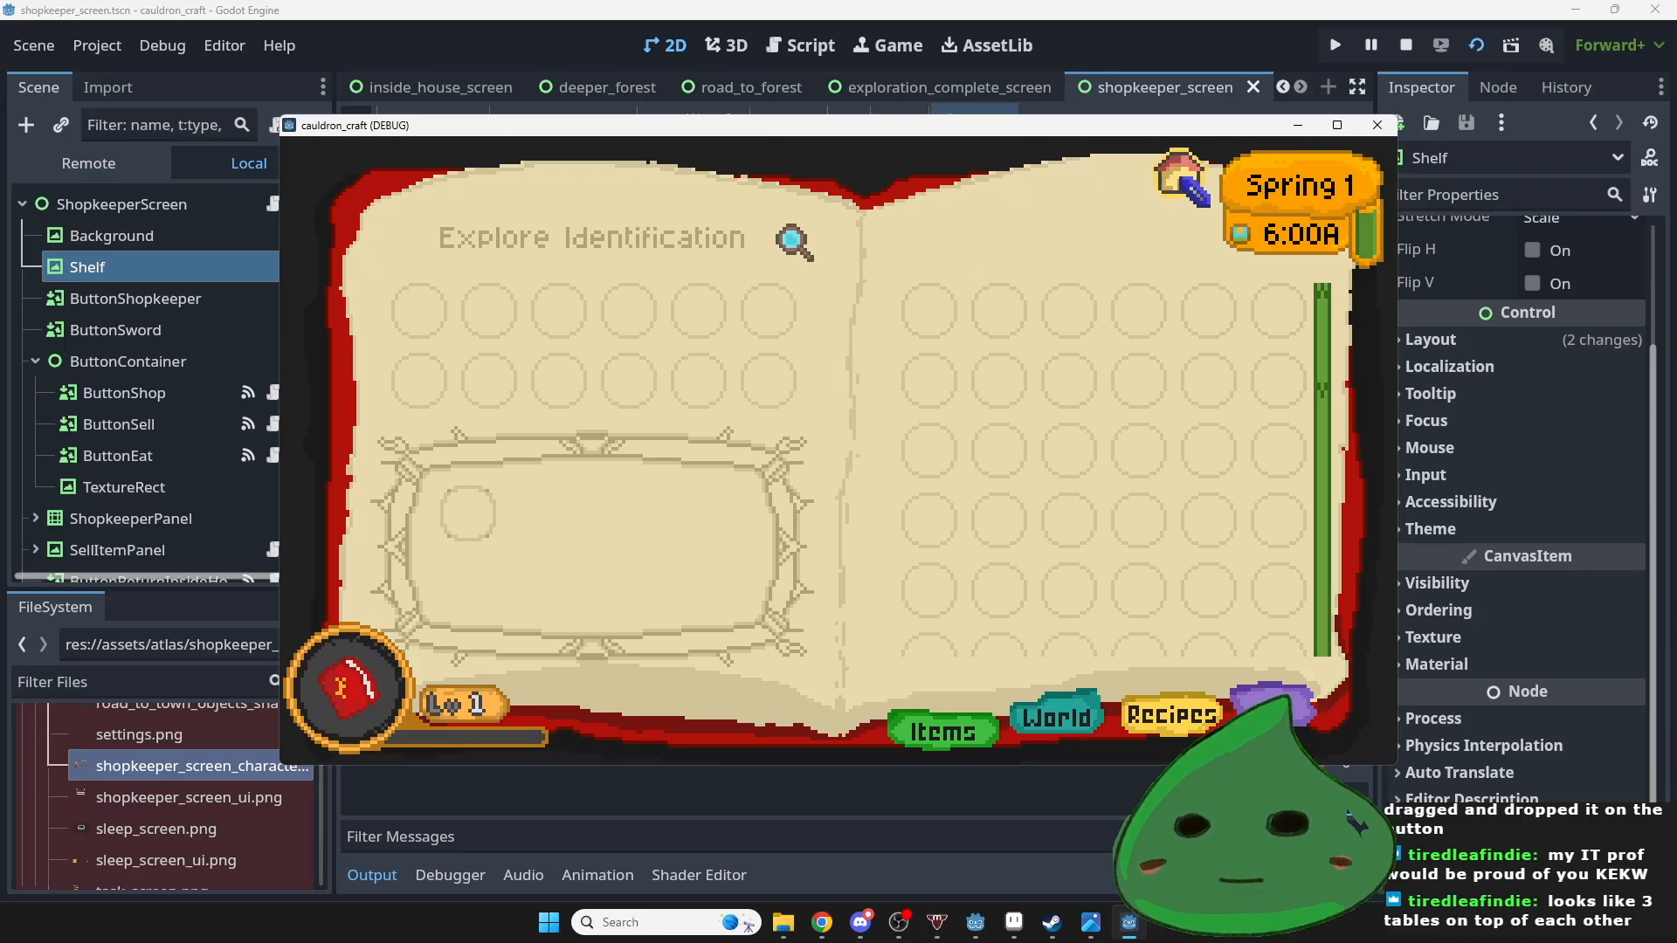
click(1179, 176)
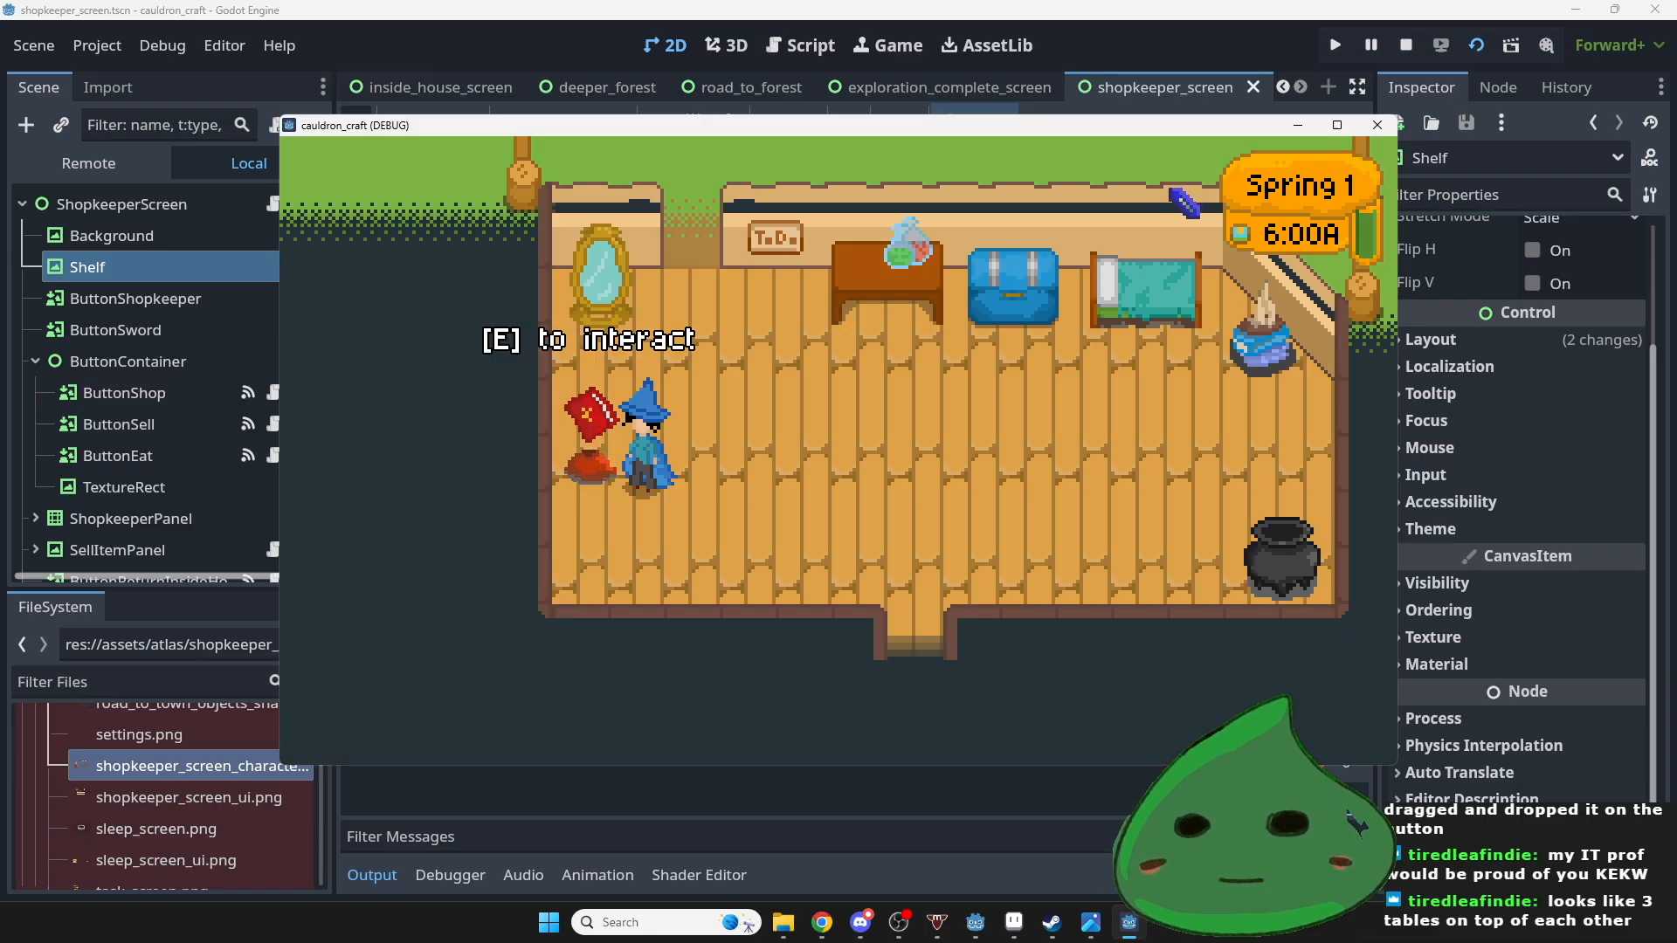
key(e)
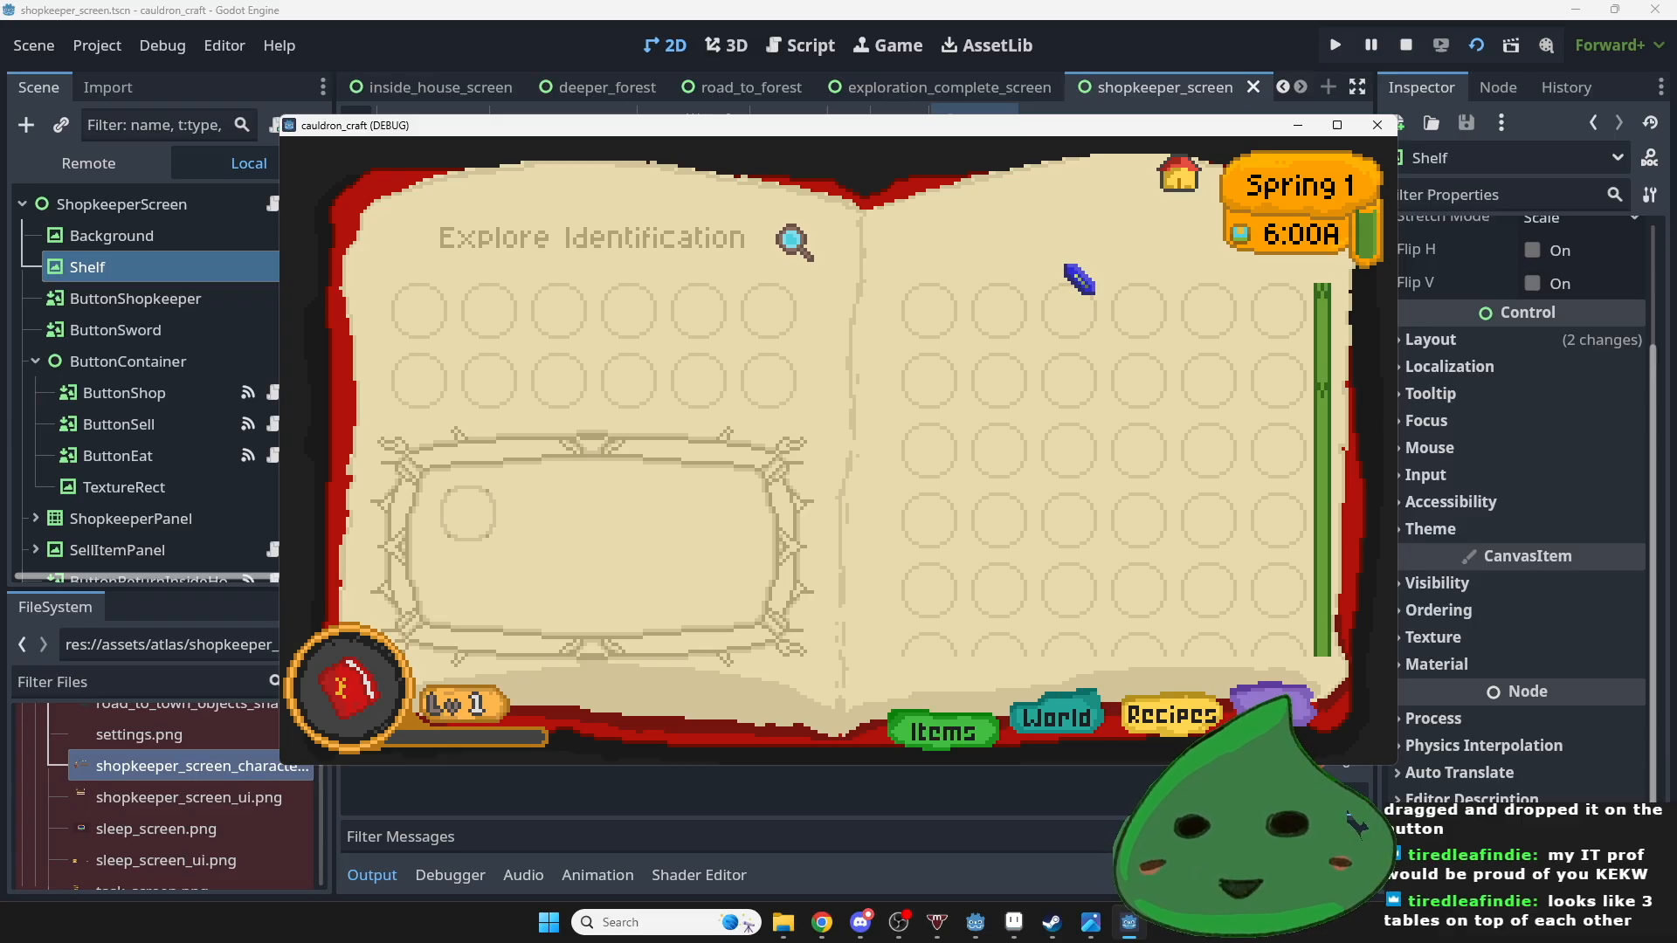
click(1179, 177)
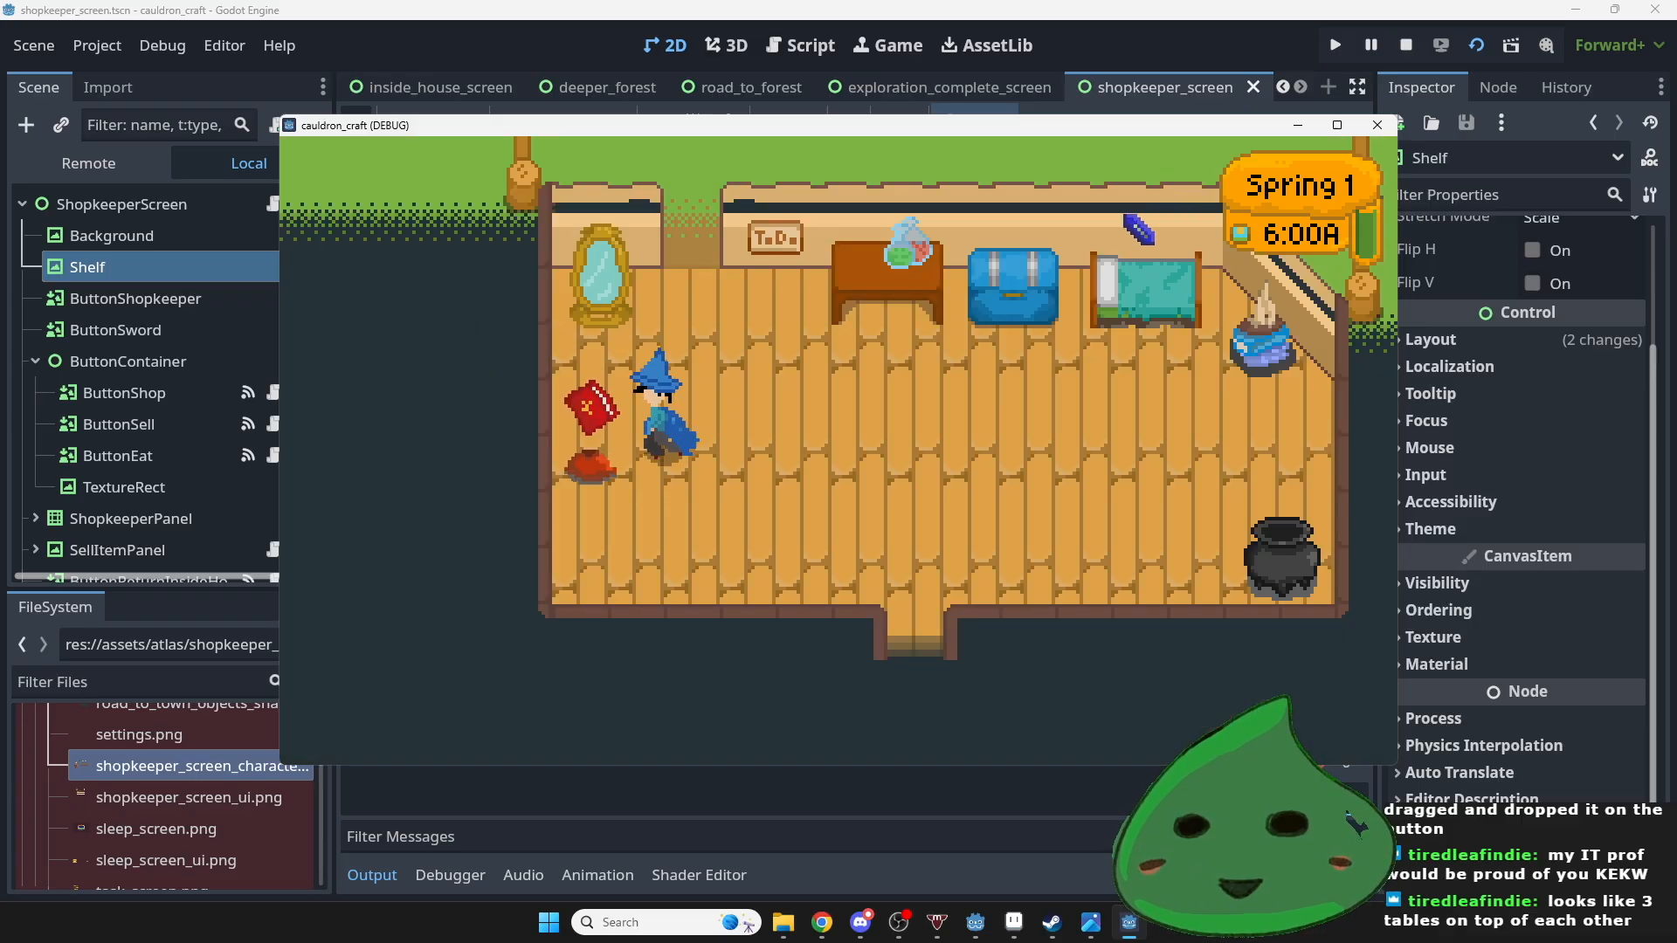
key(e)
click(1179, 176)
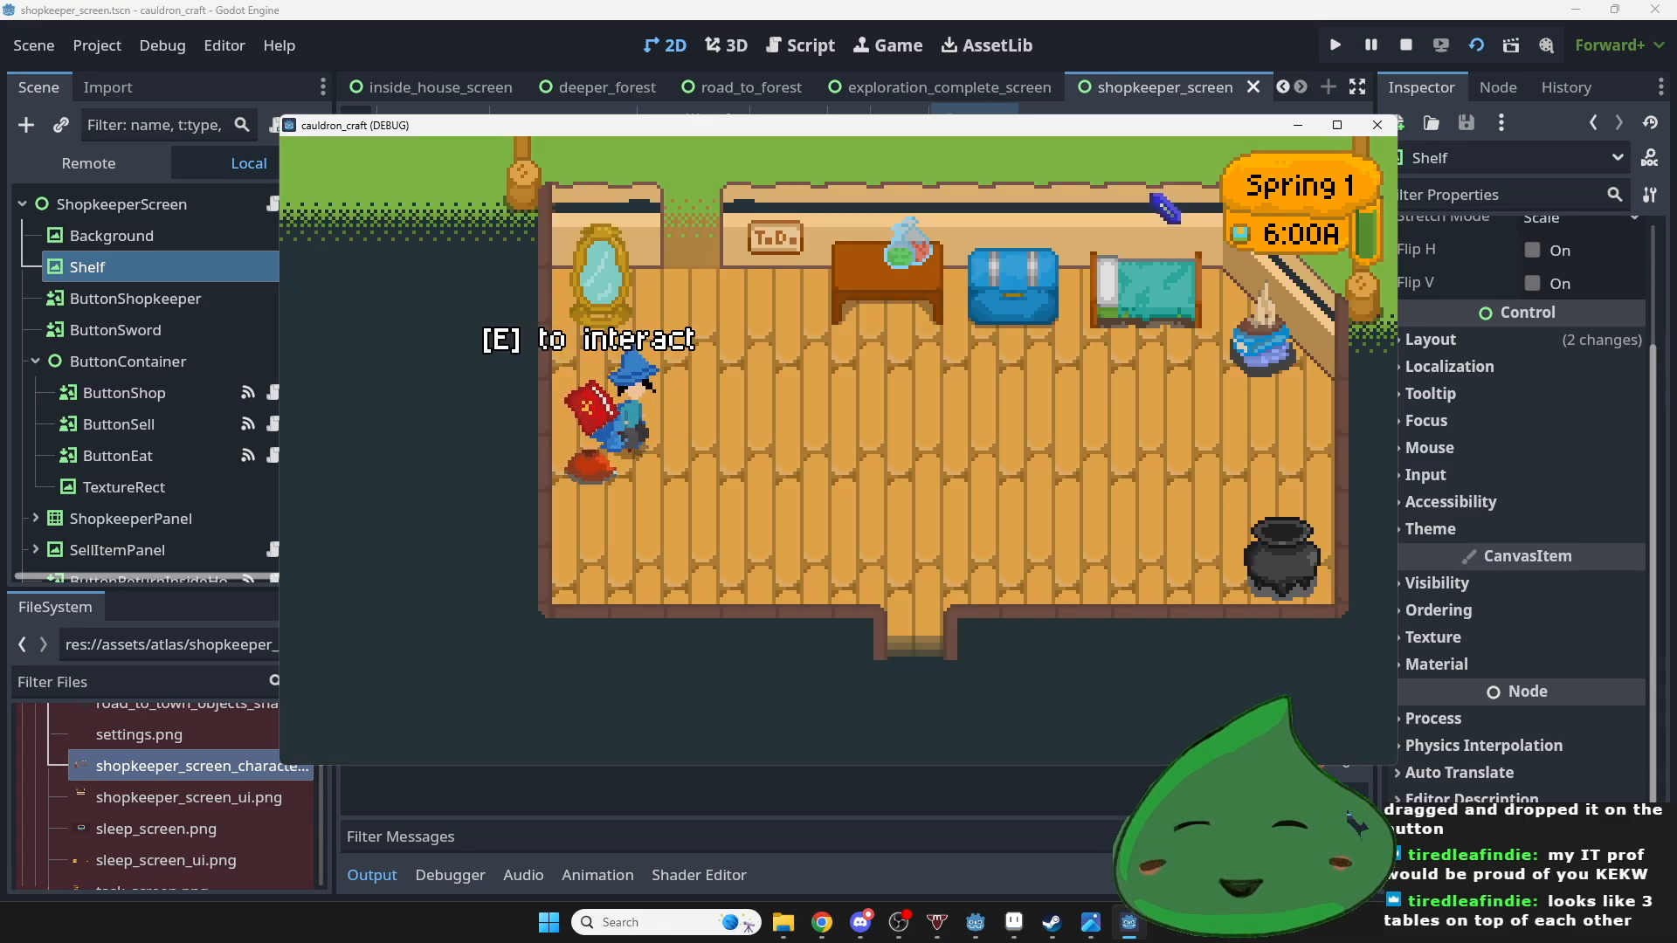
Walk the character out of the house onto the world map, then return to the house.
key(d)
key(s)
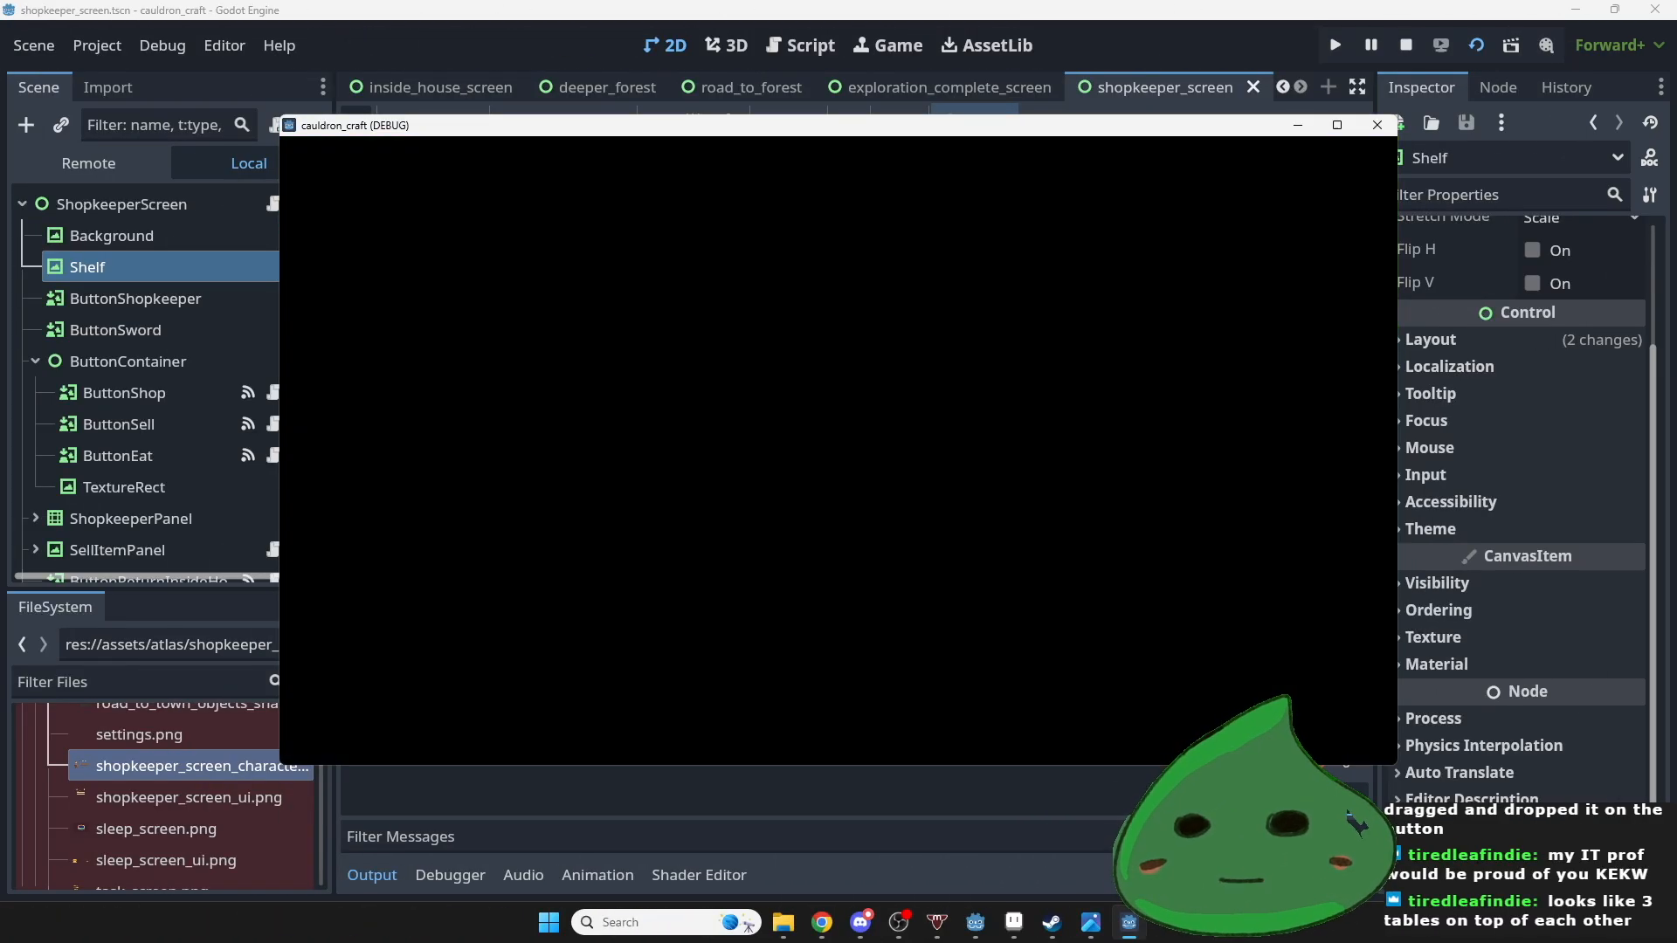
key(d)
key(d)
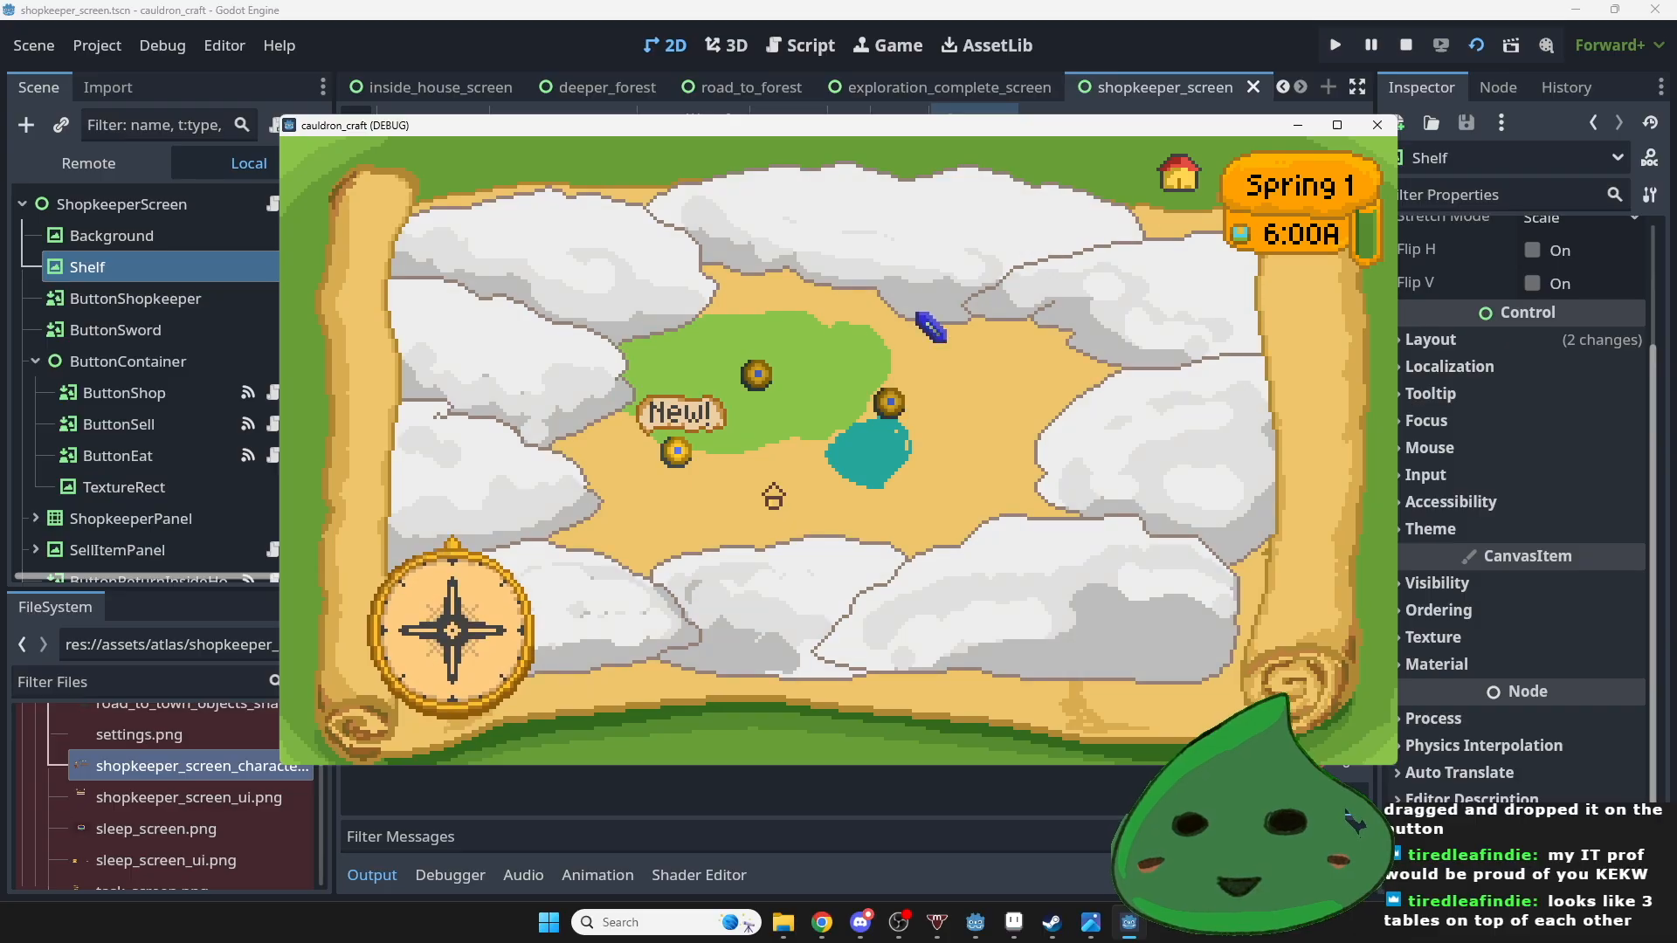
click(1178, 179)
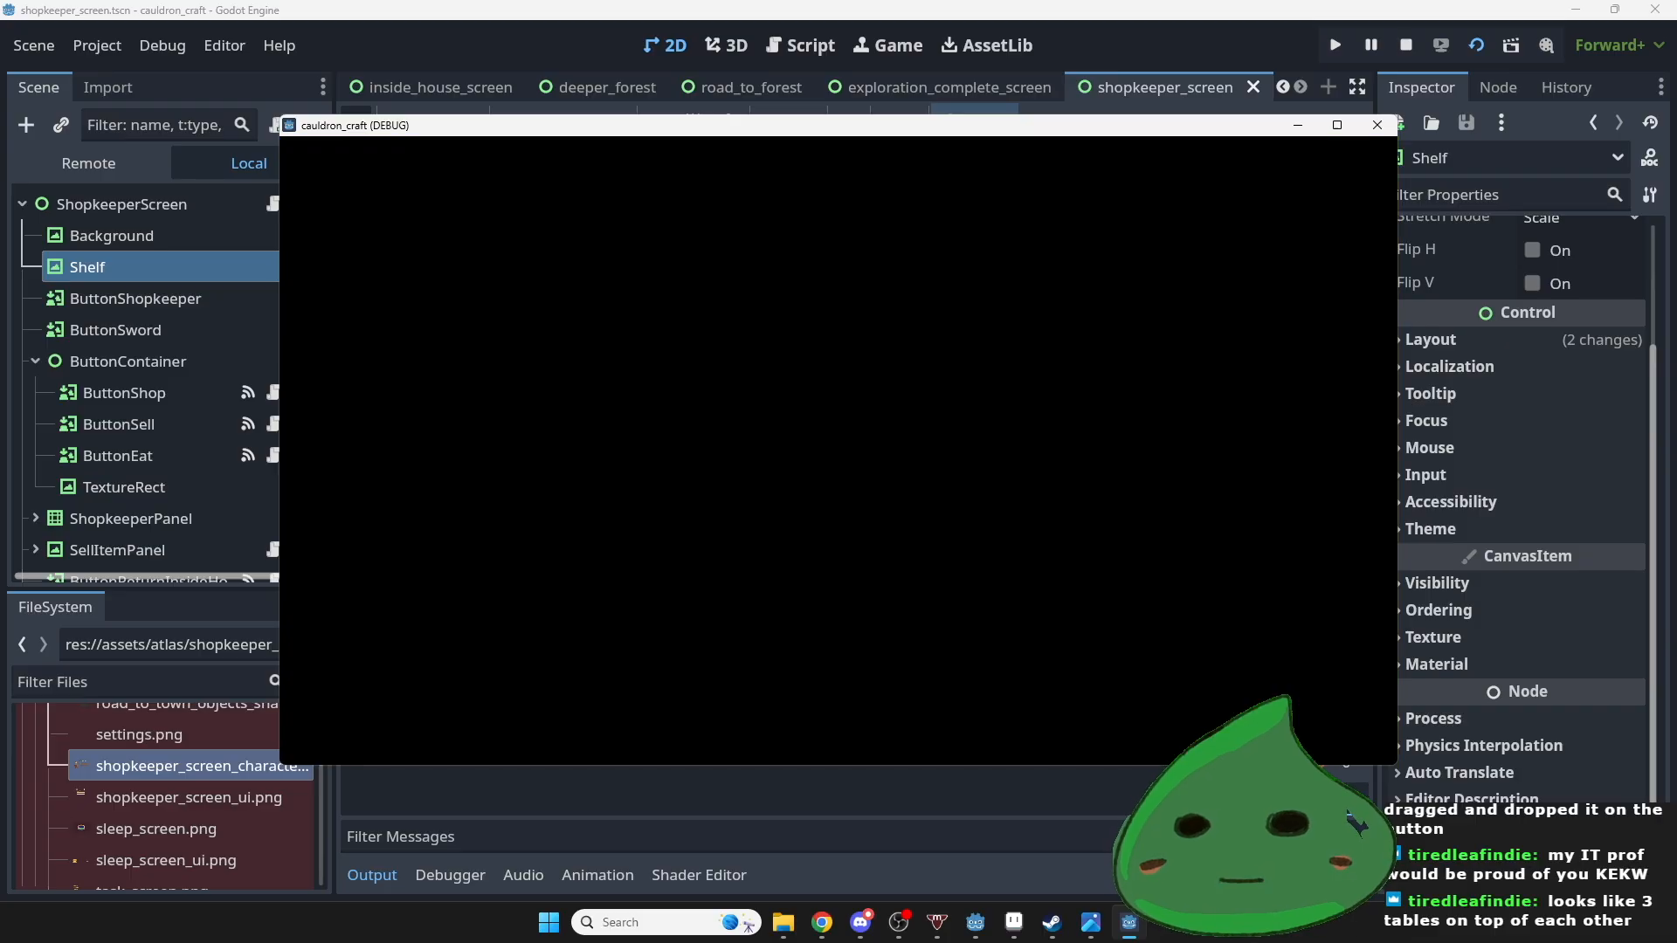
key(d)
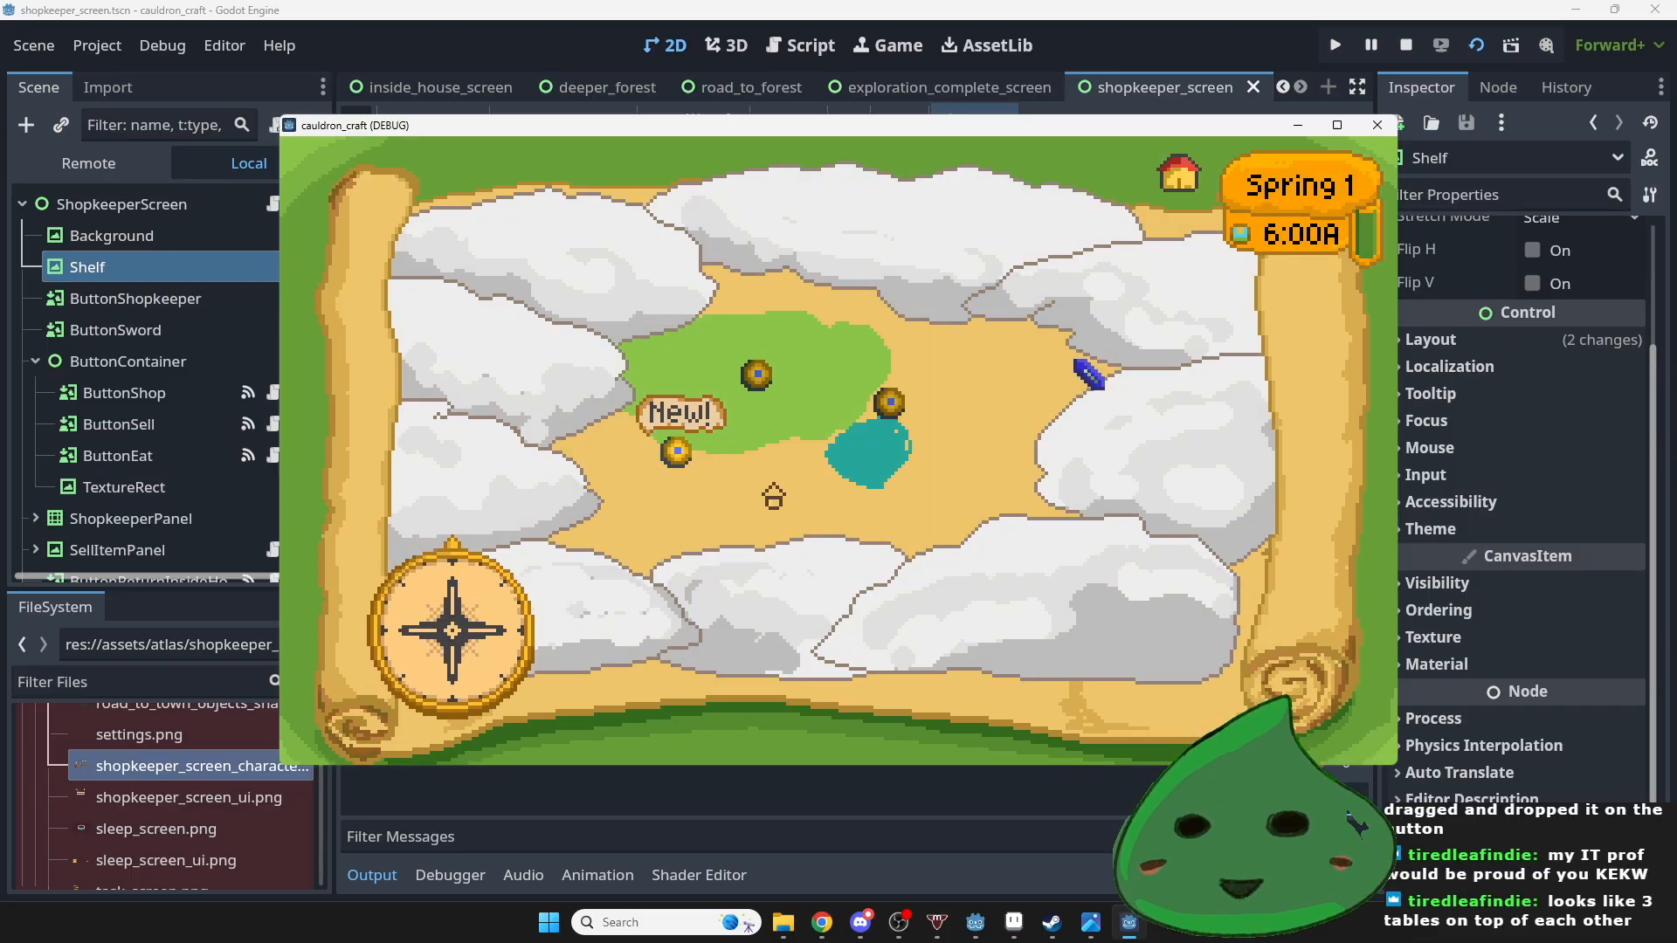
click(1167, 185)
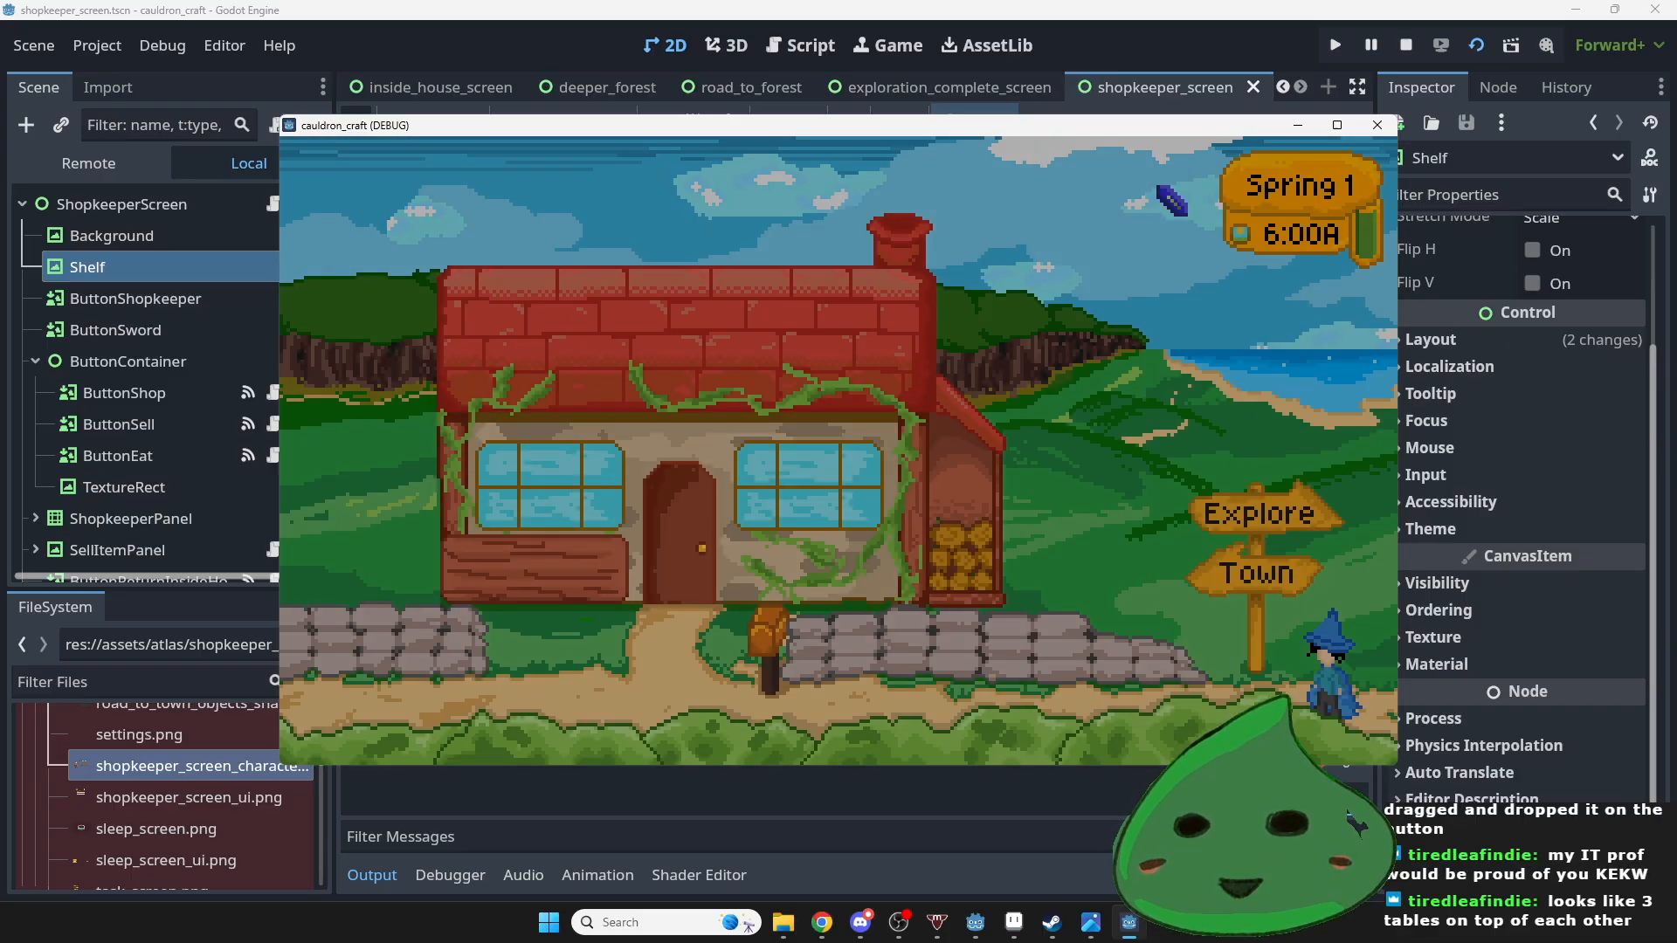
Walk the wizard left to the shopkeeper screen, then stop the running game.
key(a)
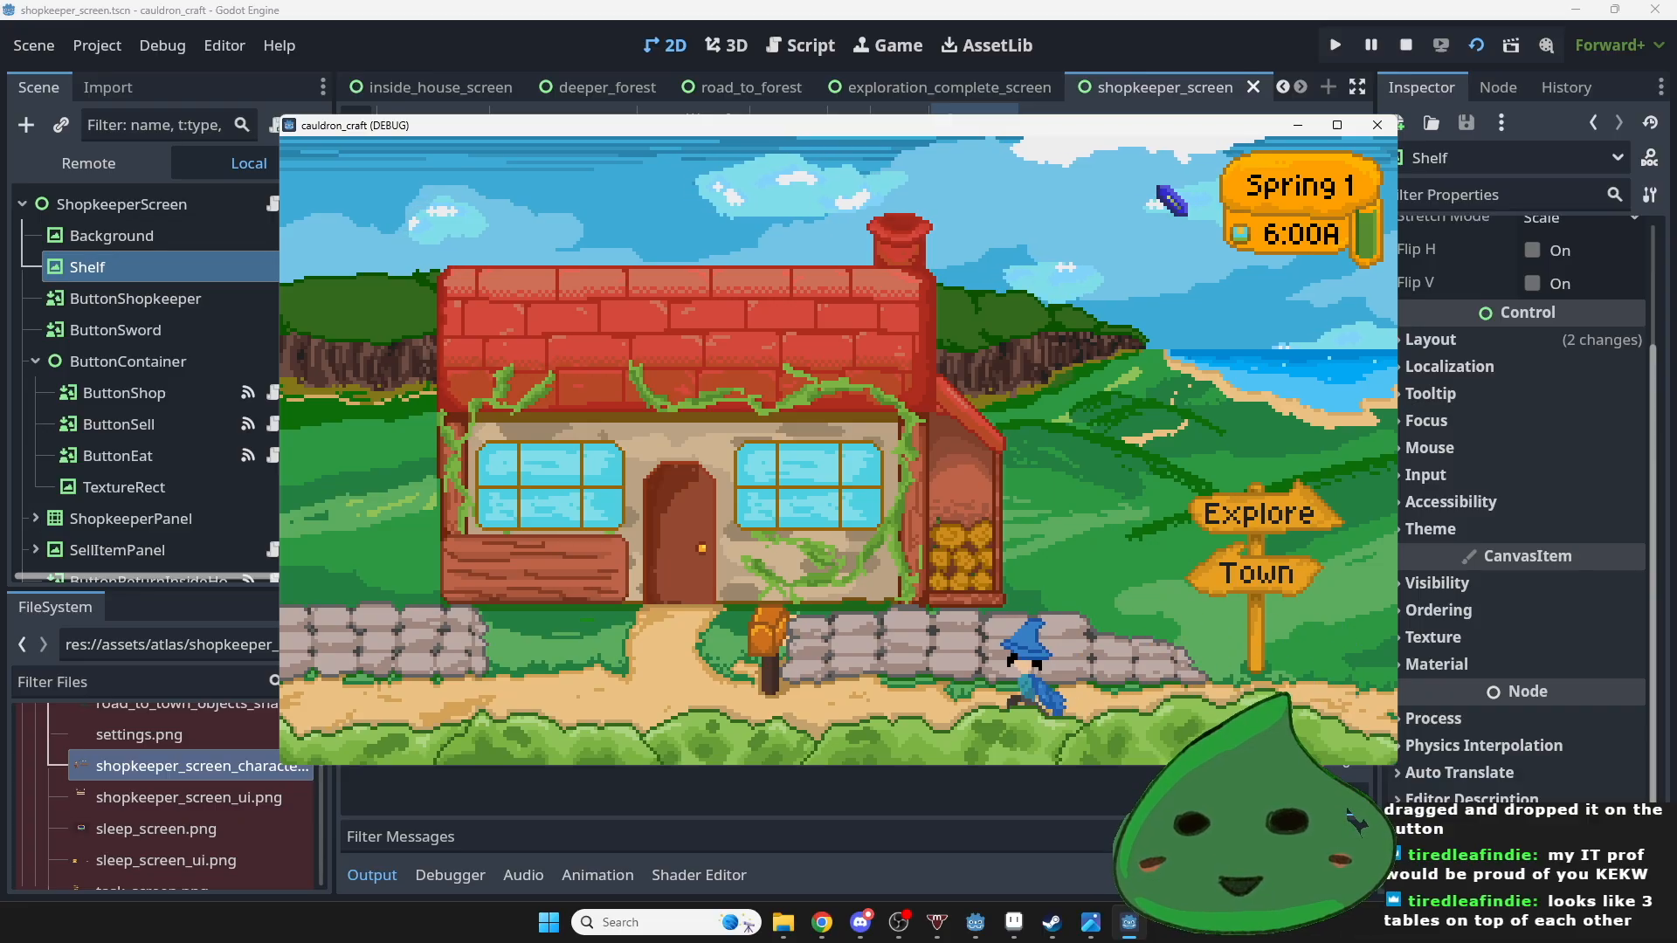
key(a)
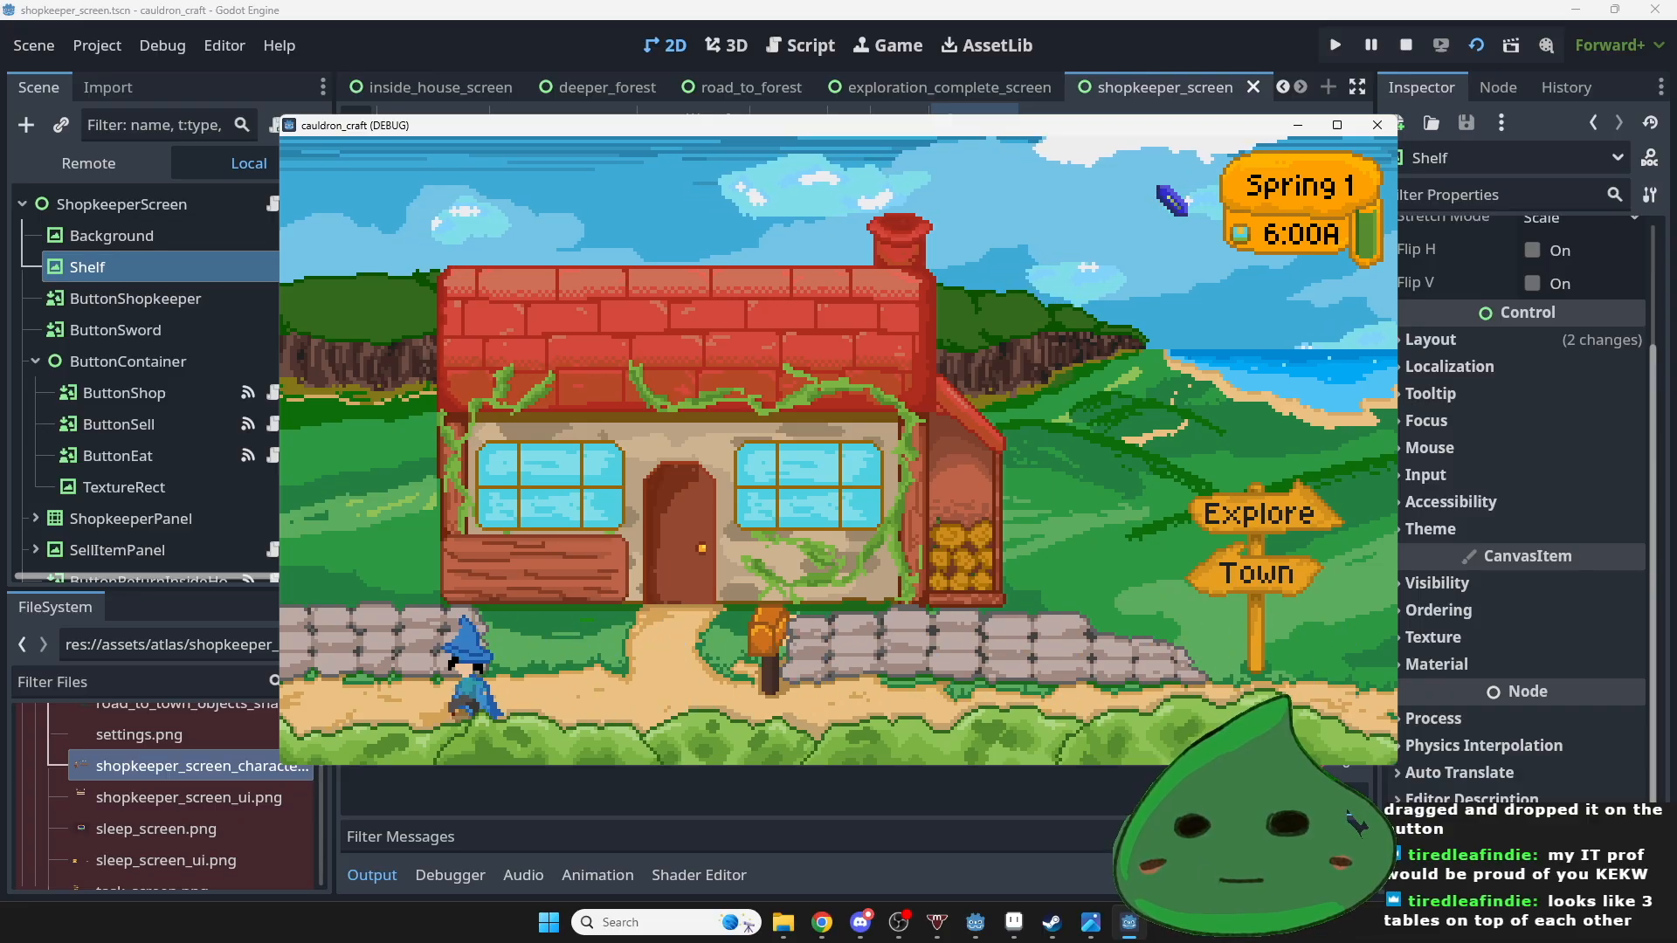
key(a)
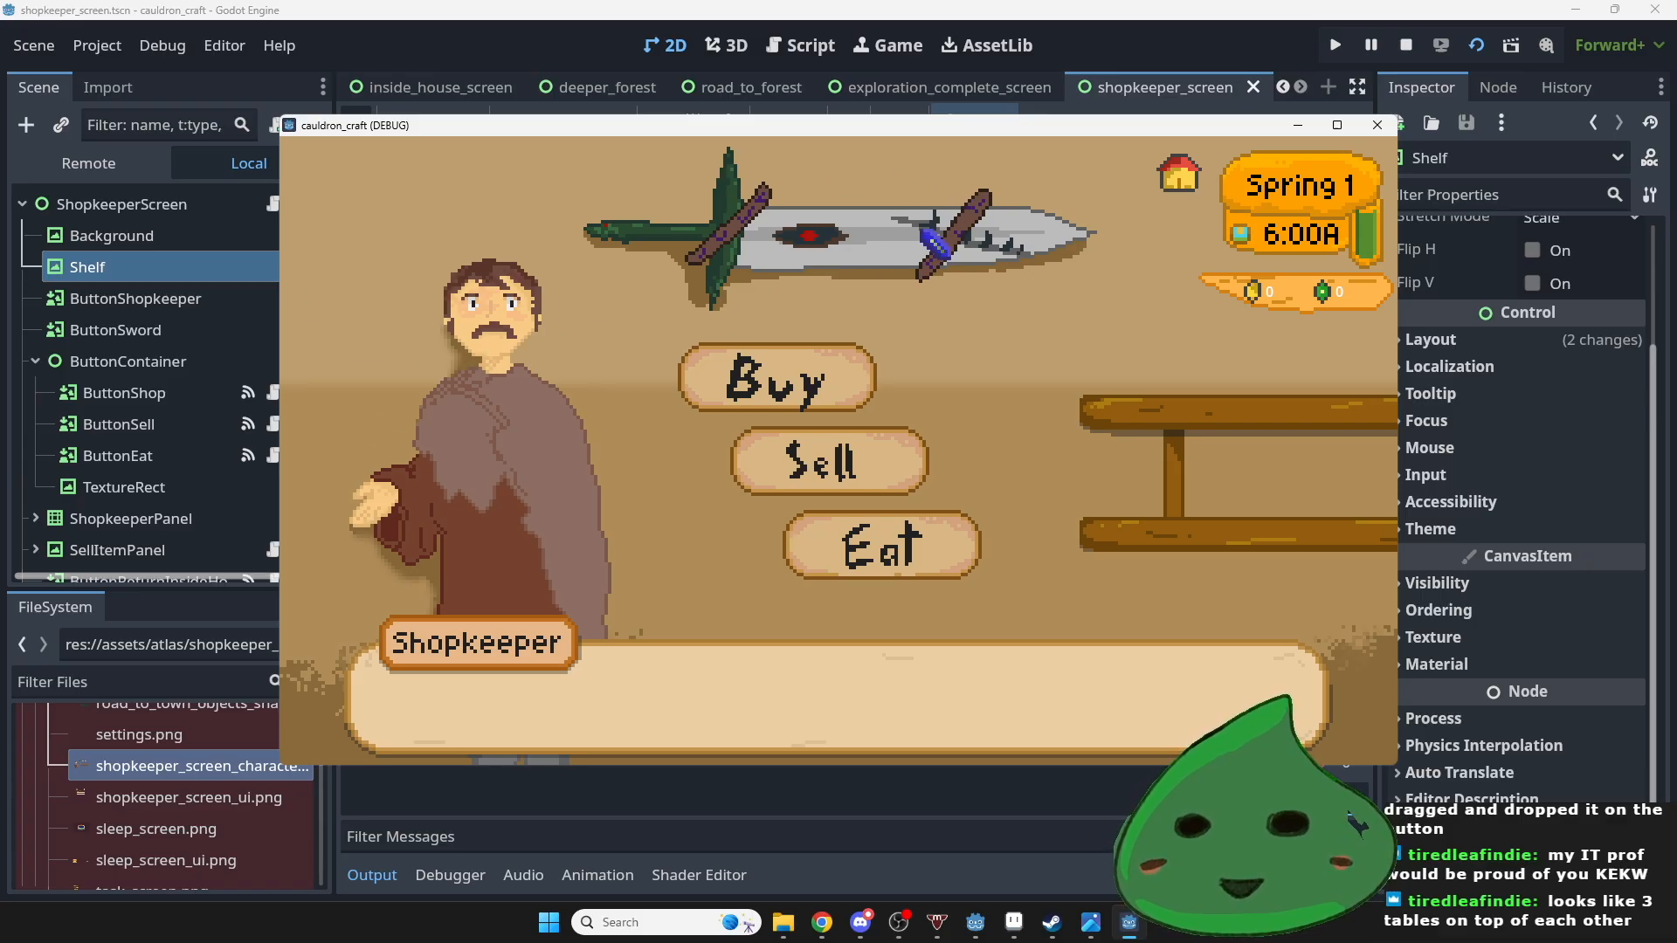
mouse_move(1232, 227)
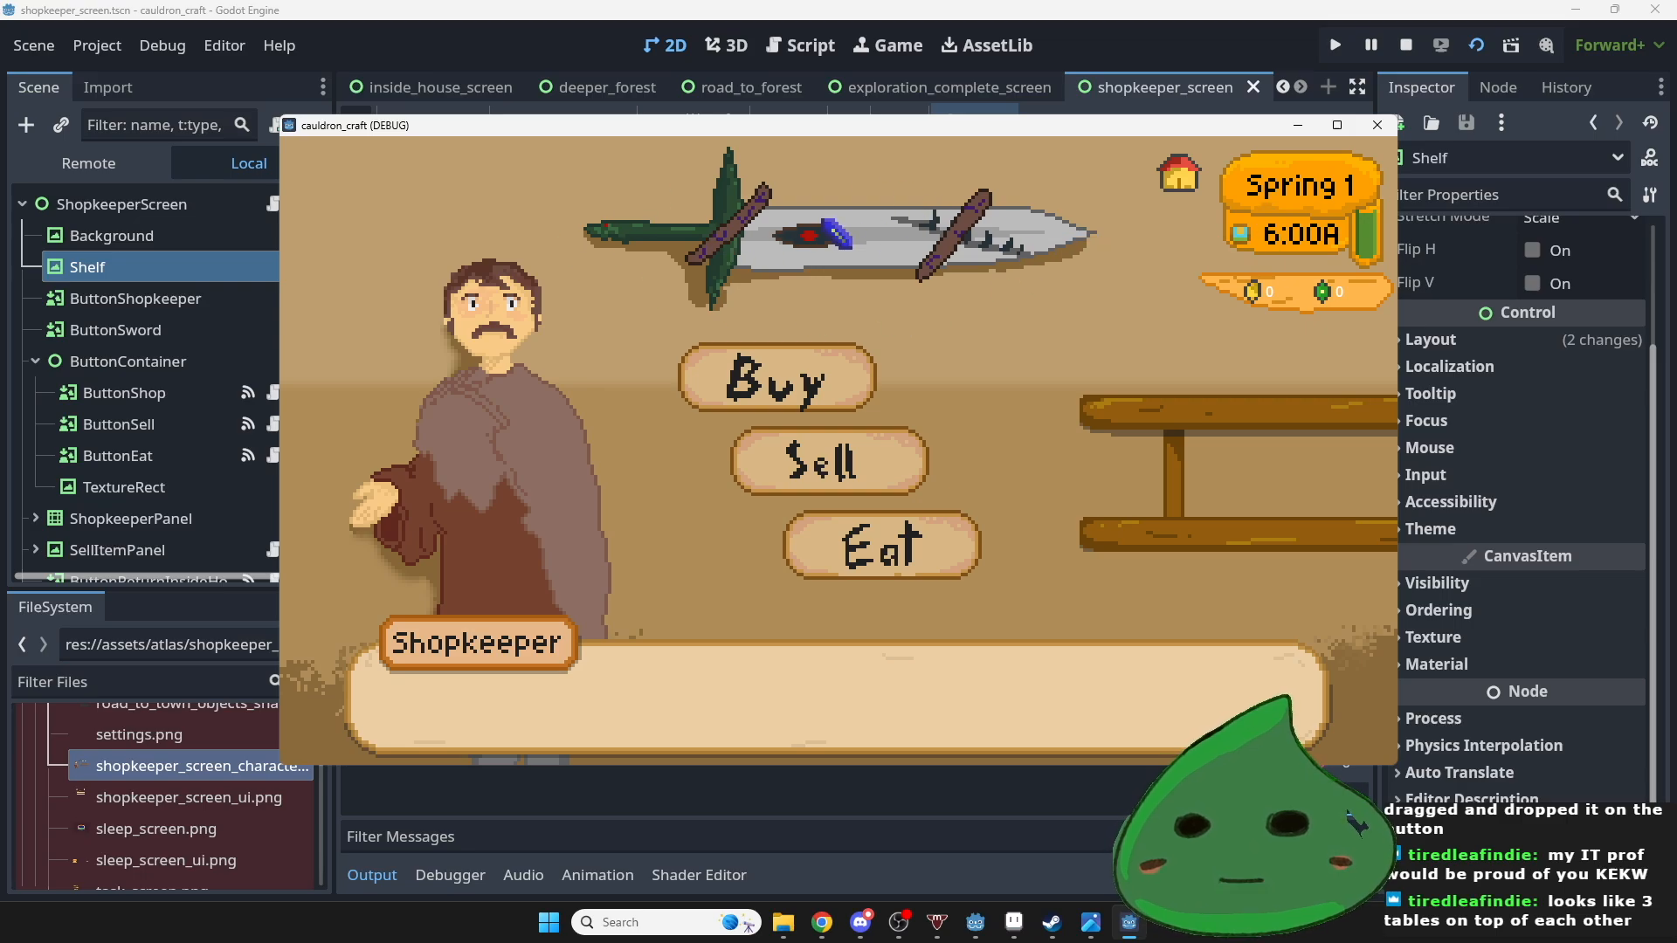
click(1377, 125)
Add an AnimationPlayer child node under the ShopkeeperScreen root node.
middle_drag(590, 580, 638, 564)
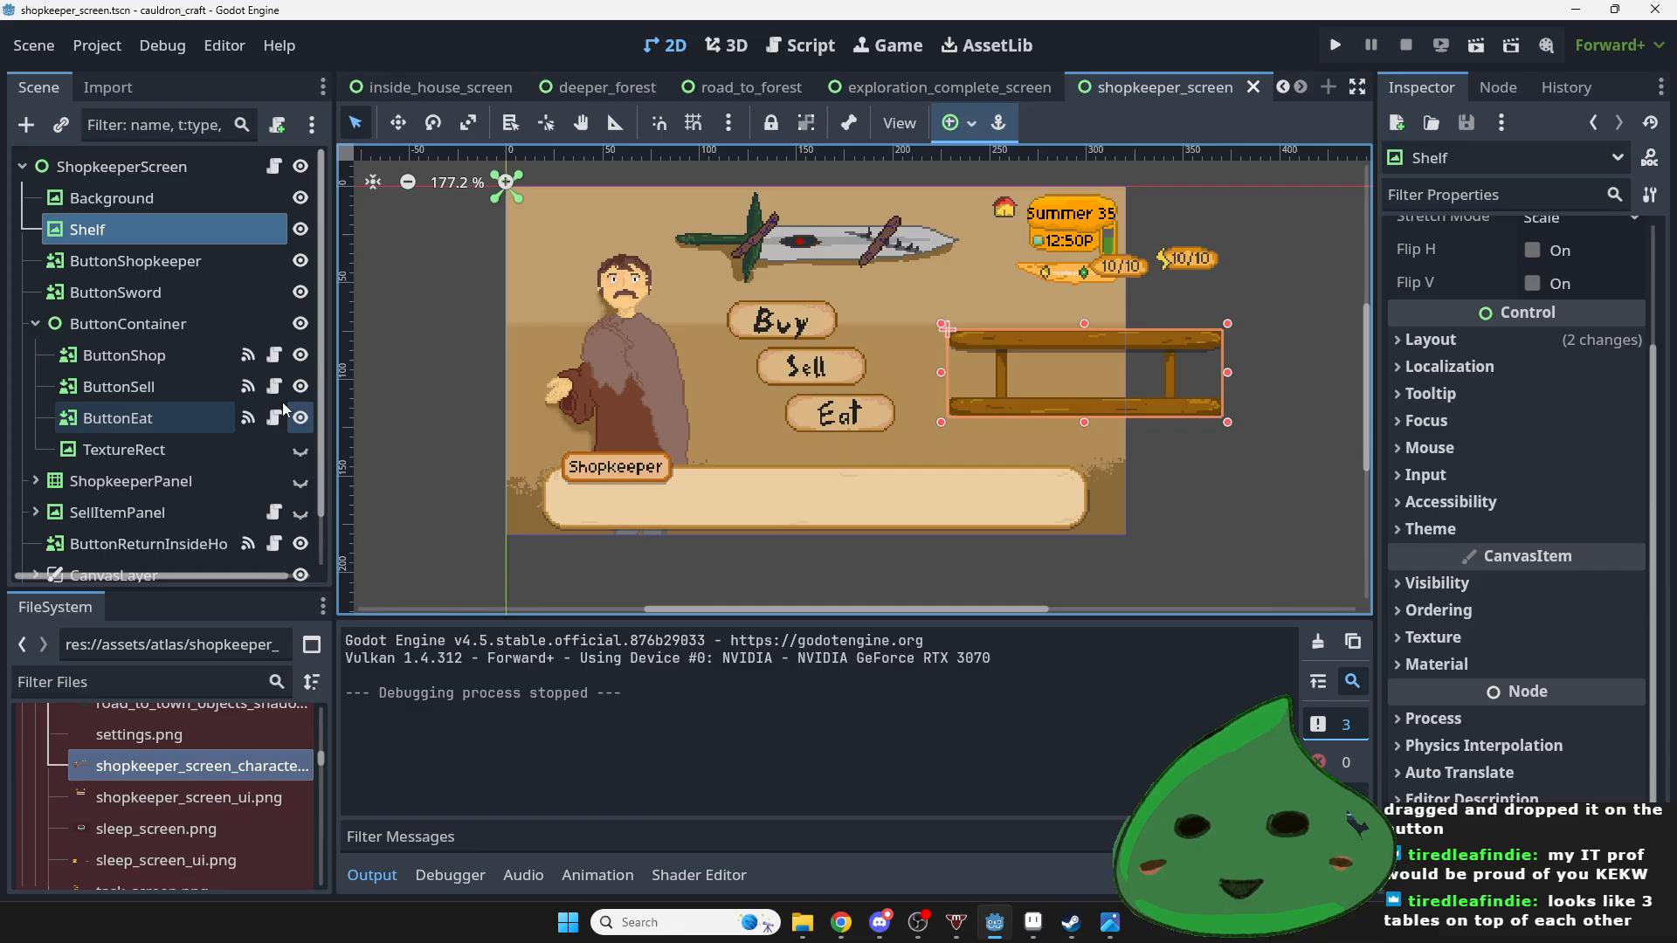
click(35, 324)
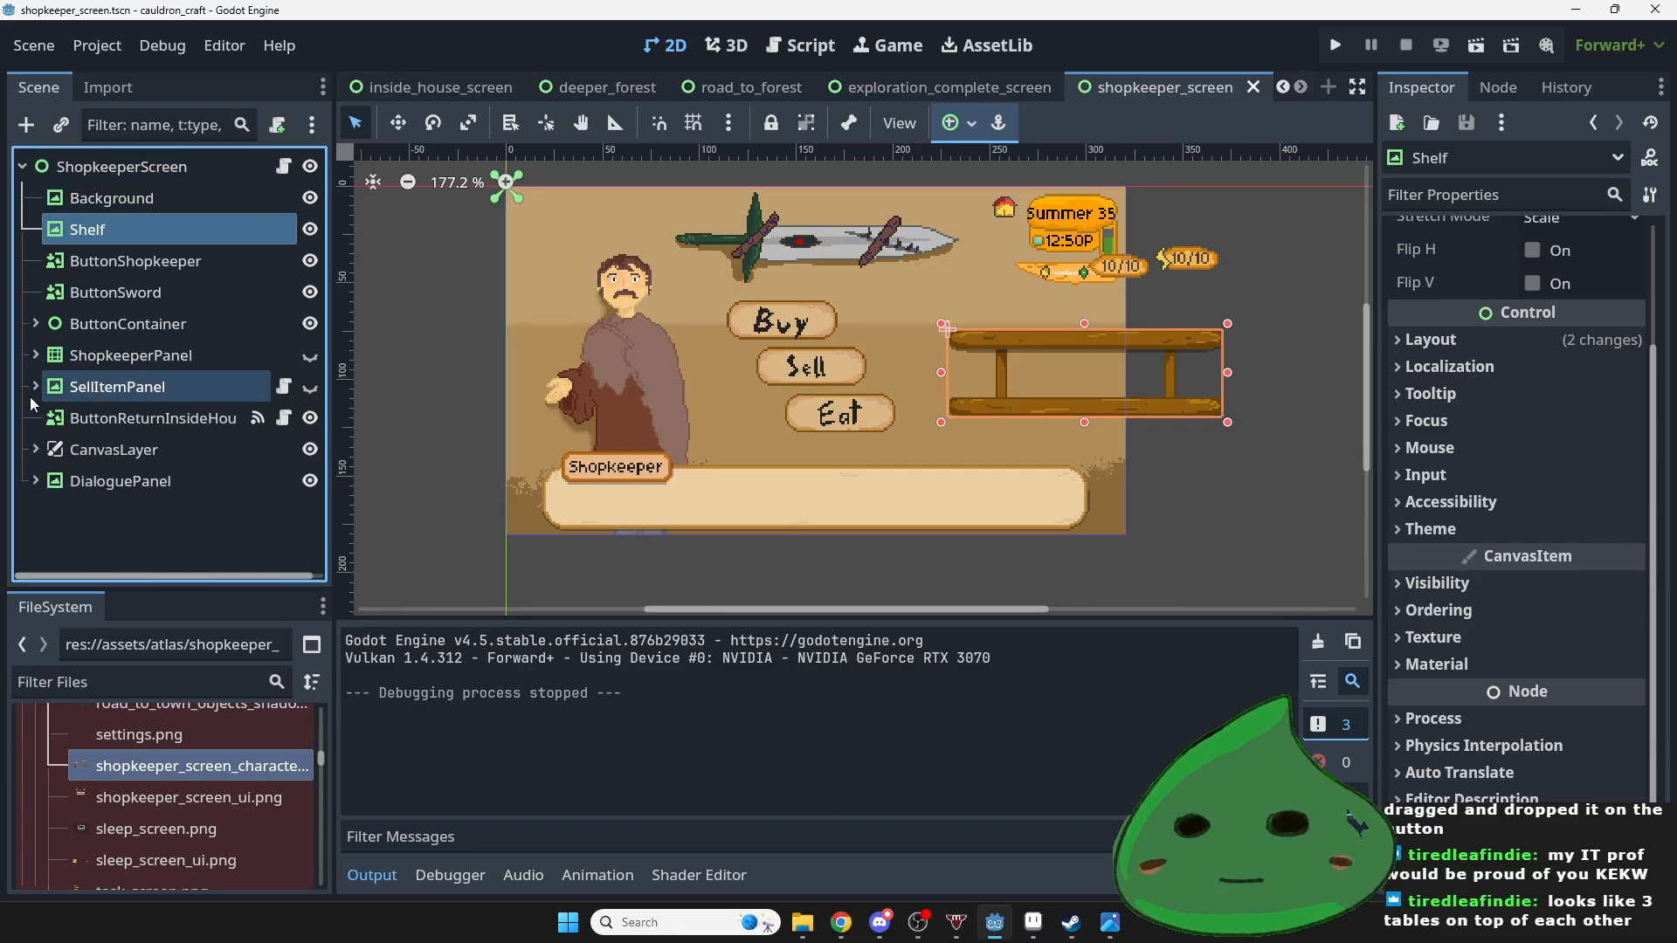
click(131, 166)
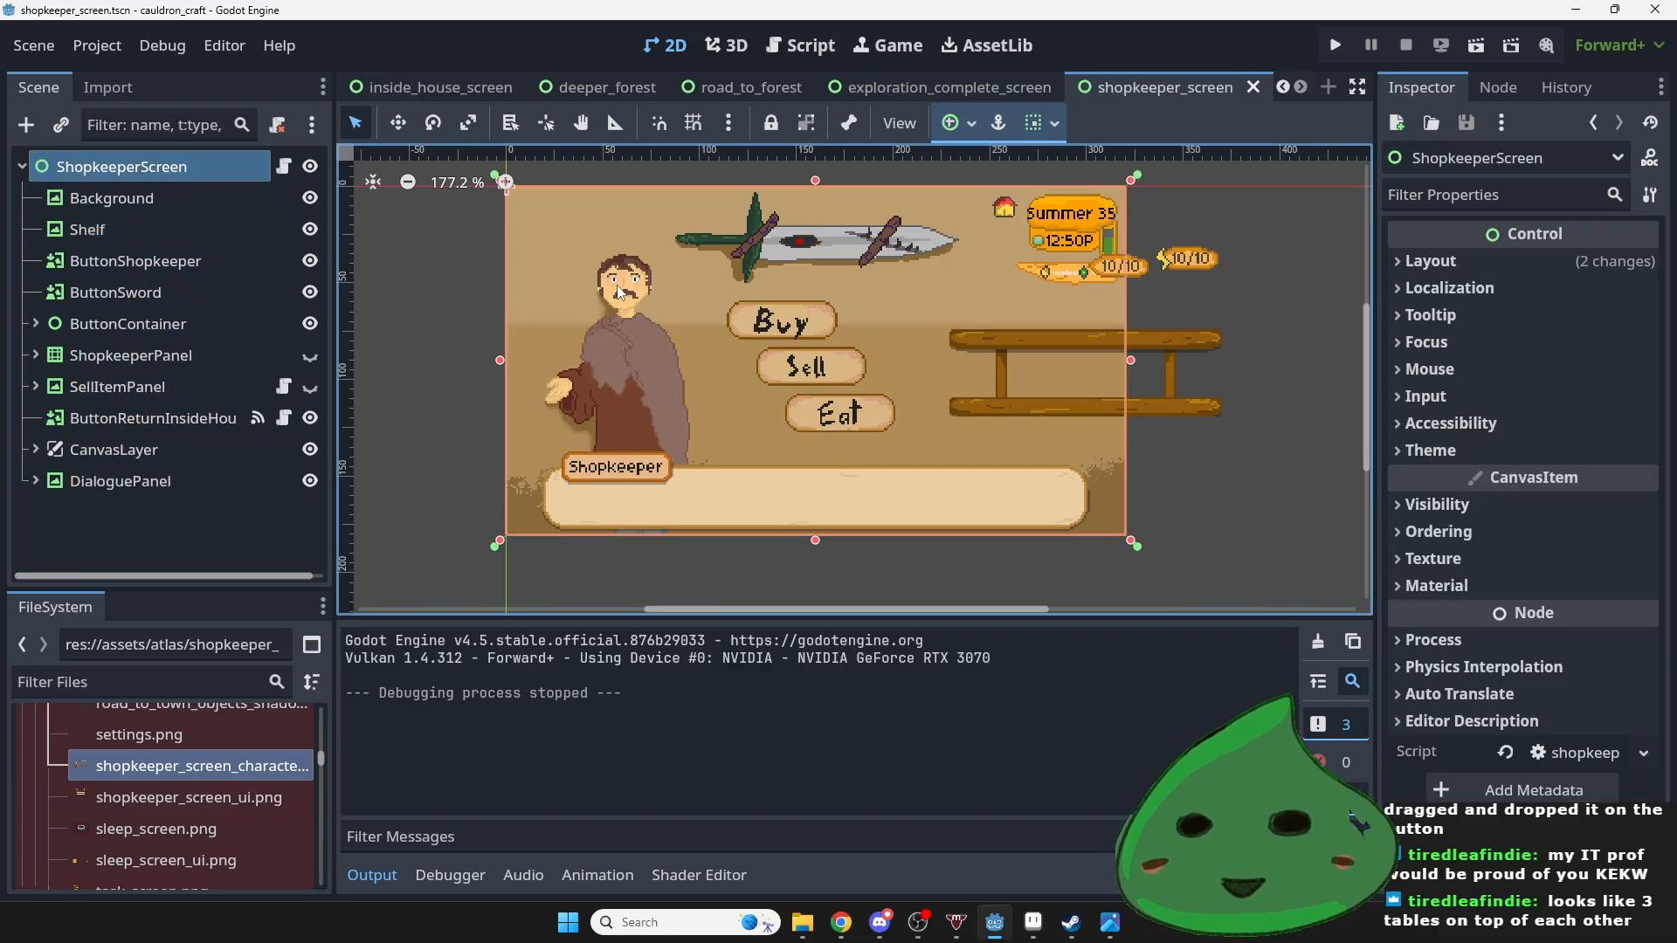
key(ctrl+a)
text(animation)
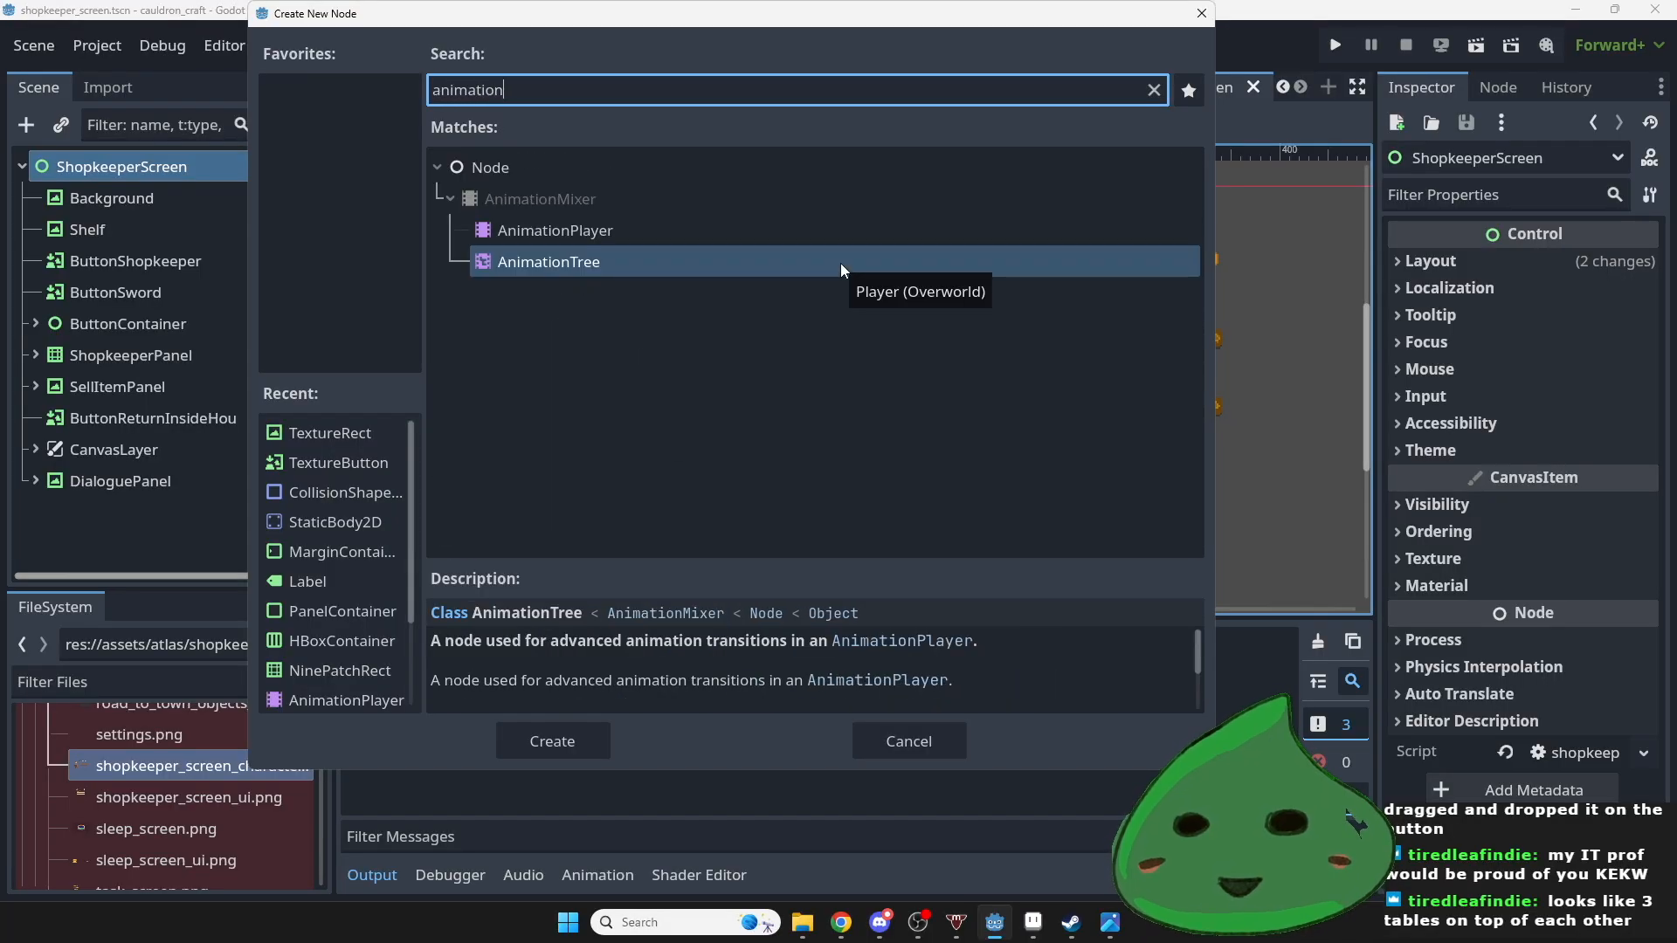
click(566, 232)
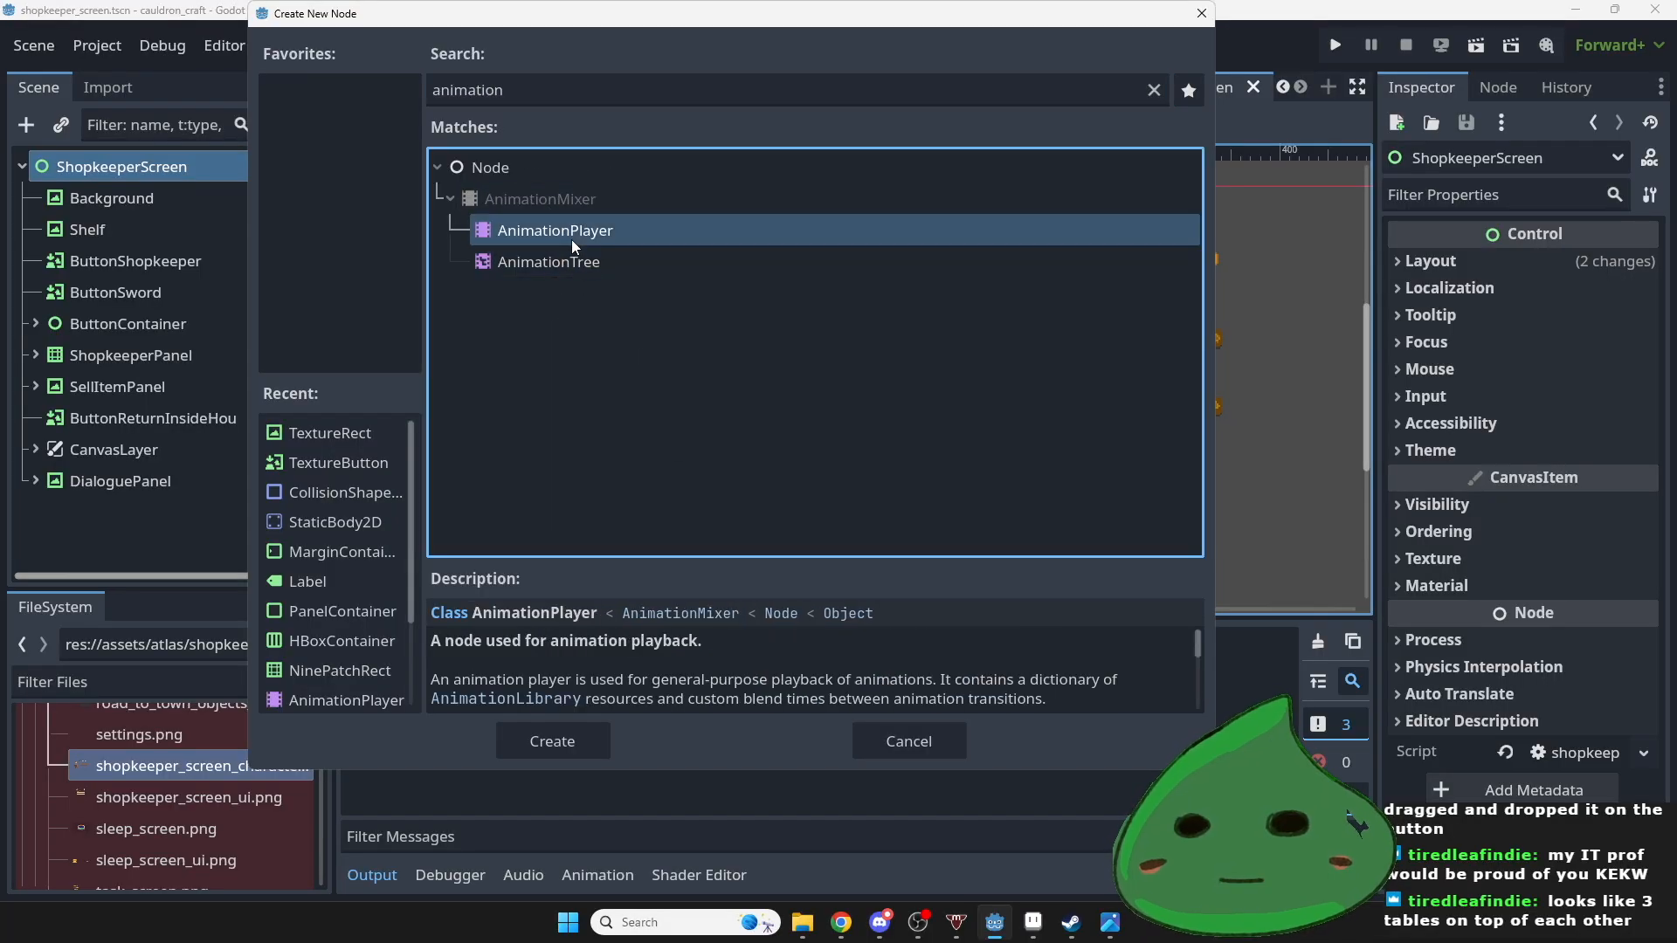
click(553, 739)
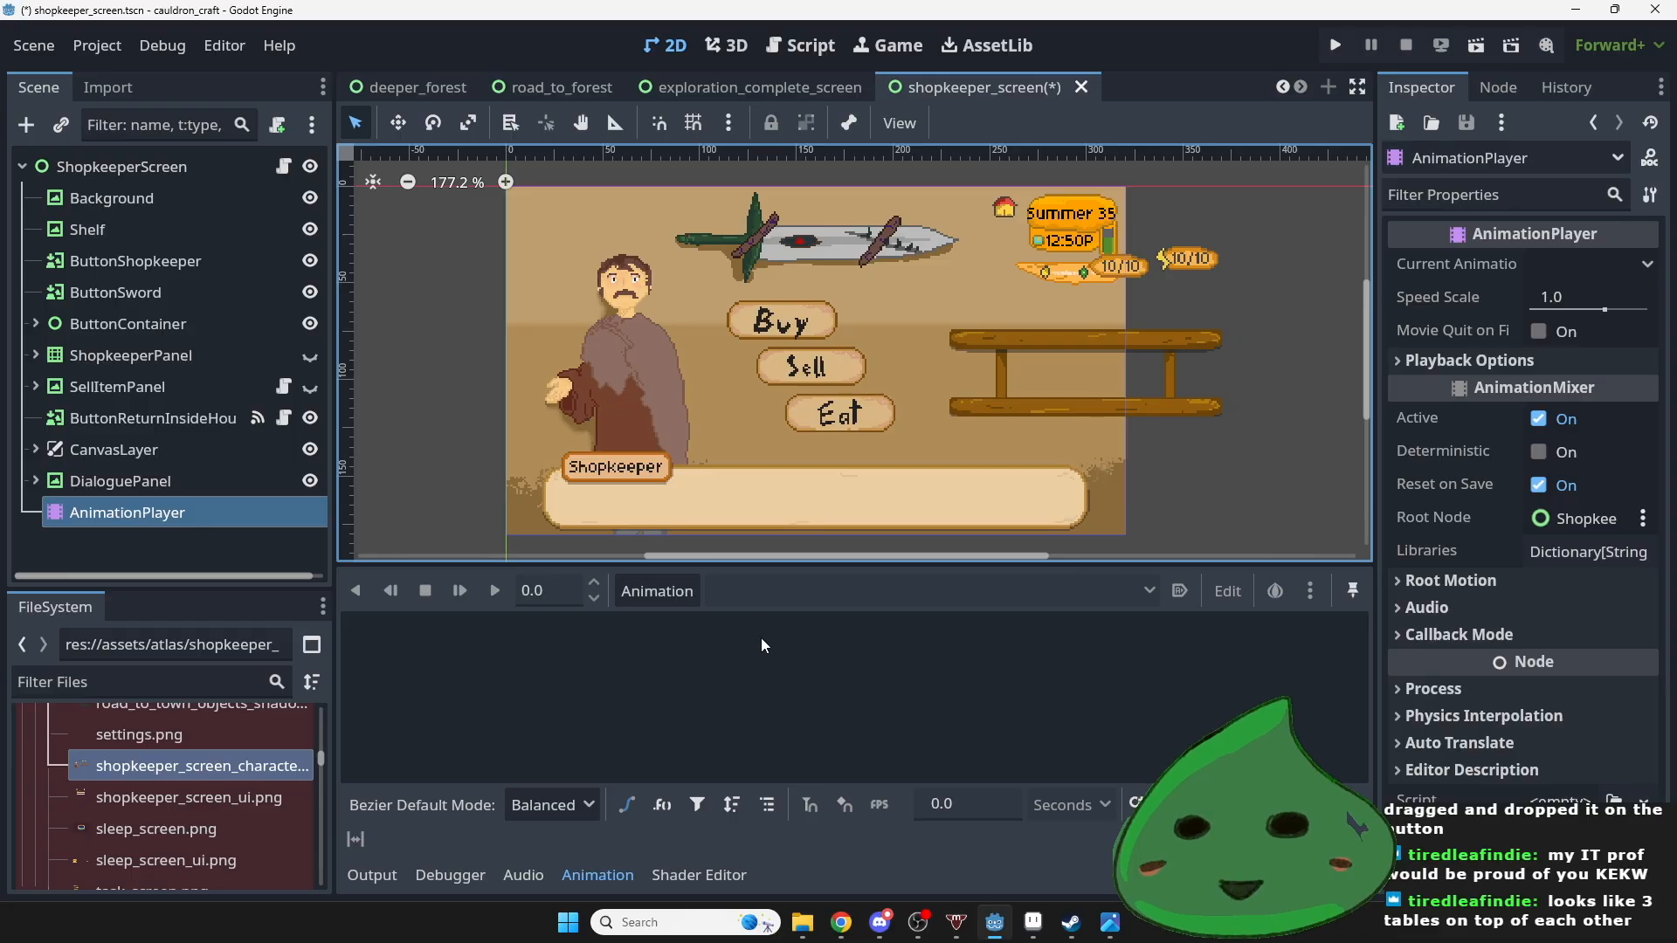
Create a new animation named shopkeeper_initialize.
click(657, 595)
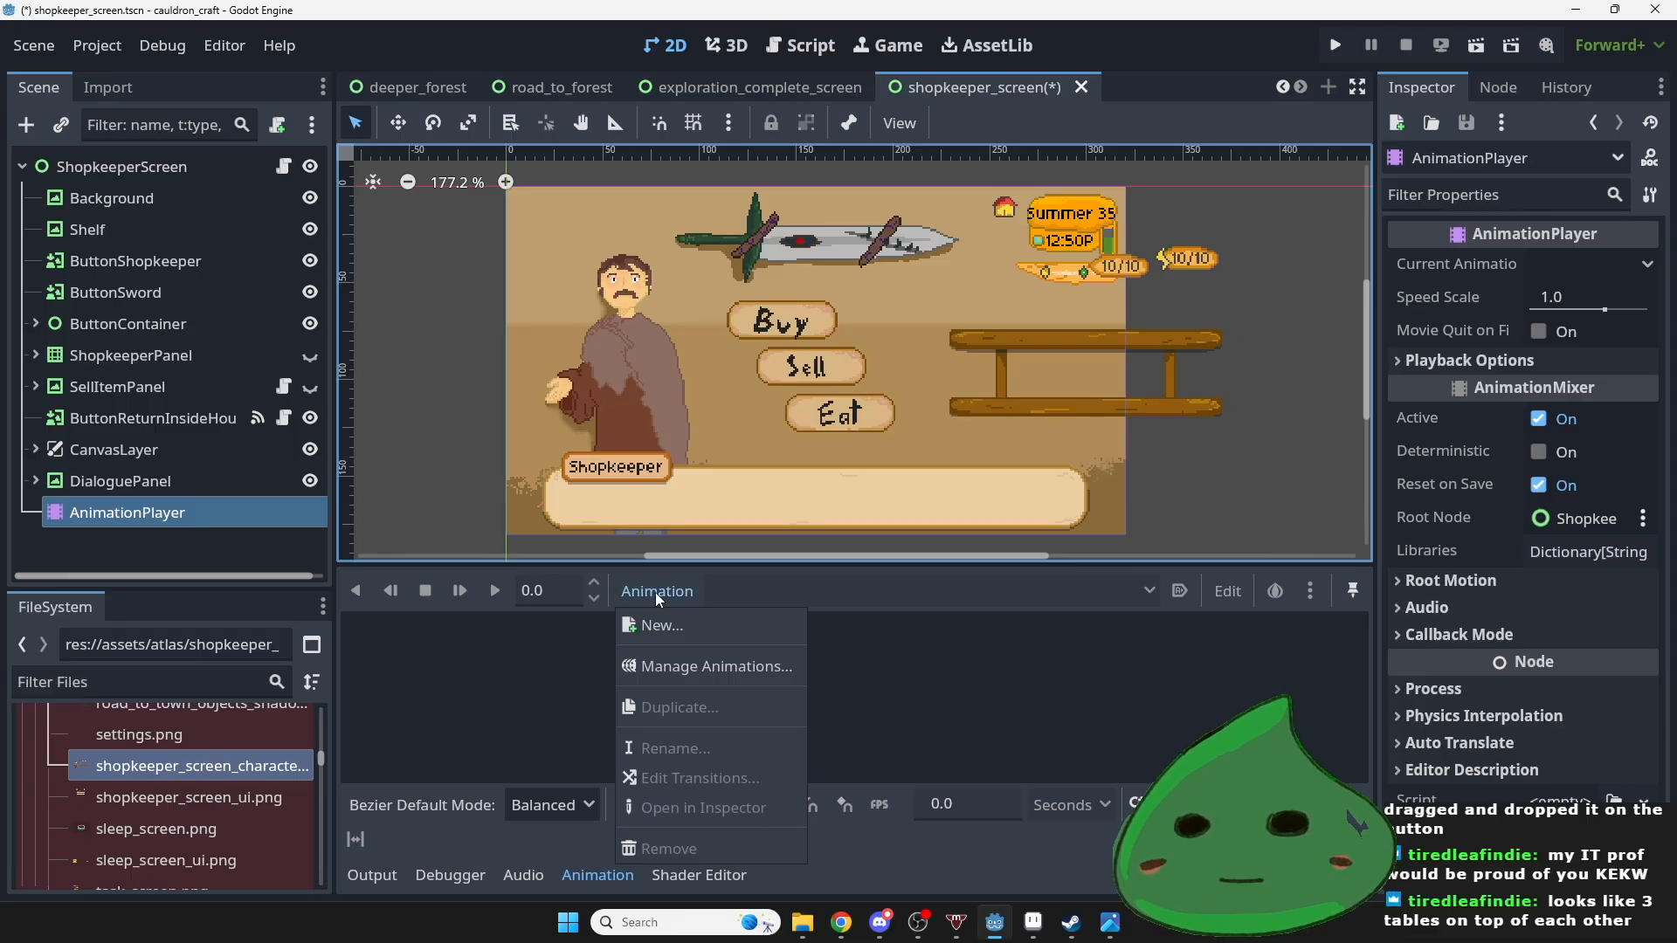
click(688, 634)
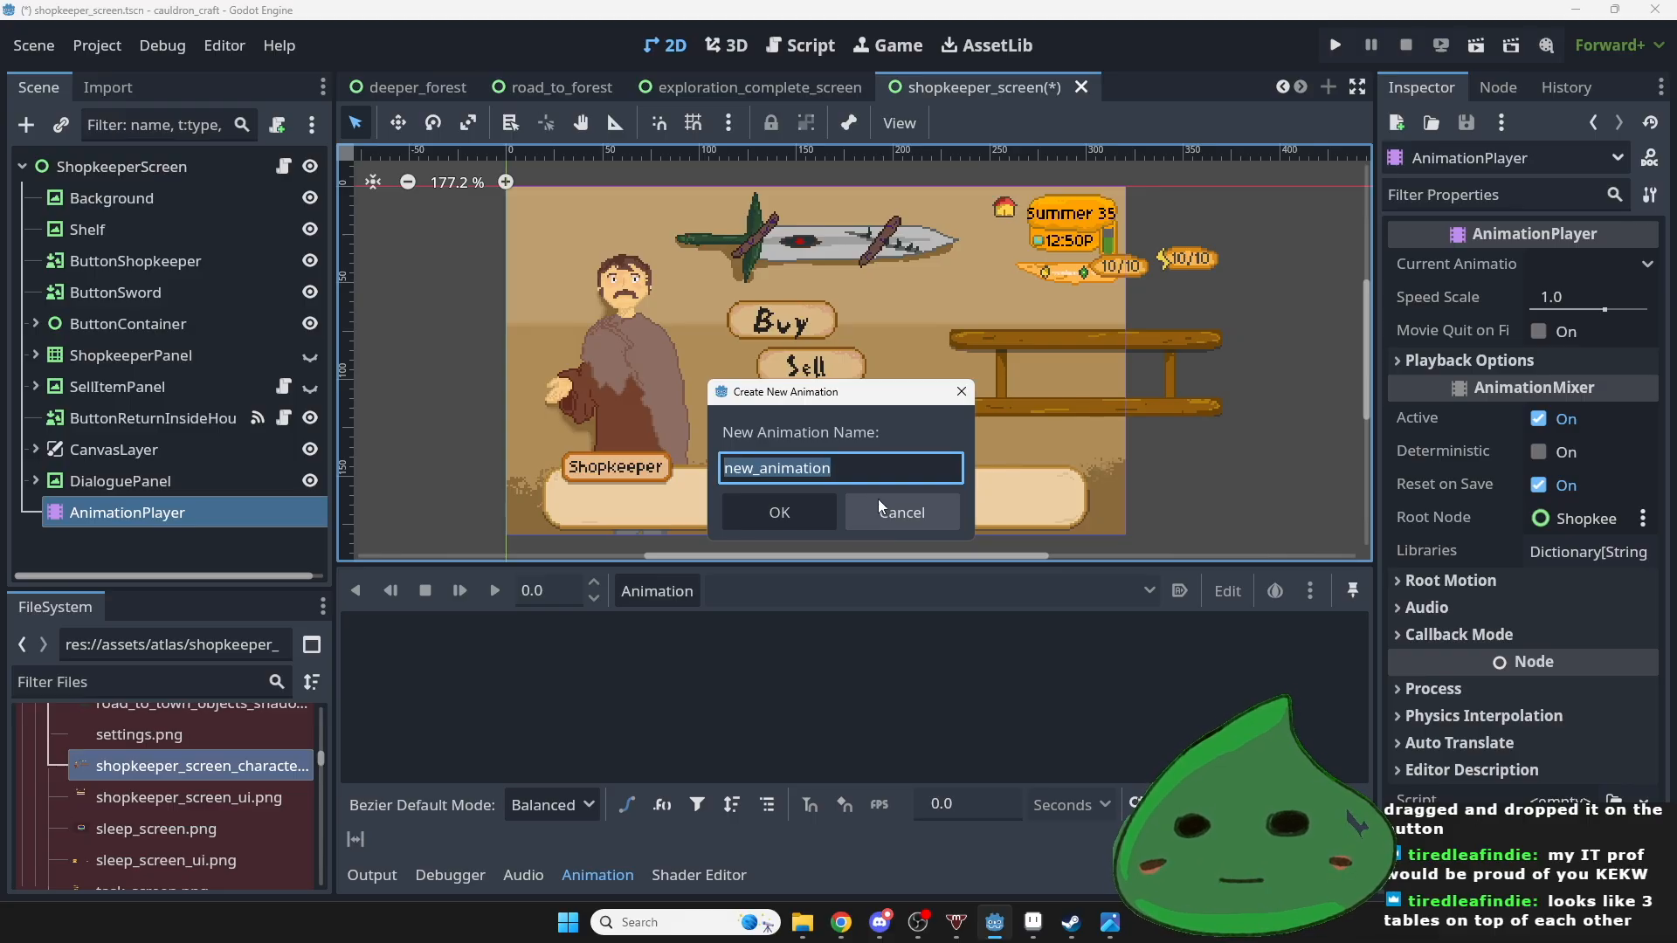
text(shop_)
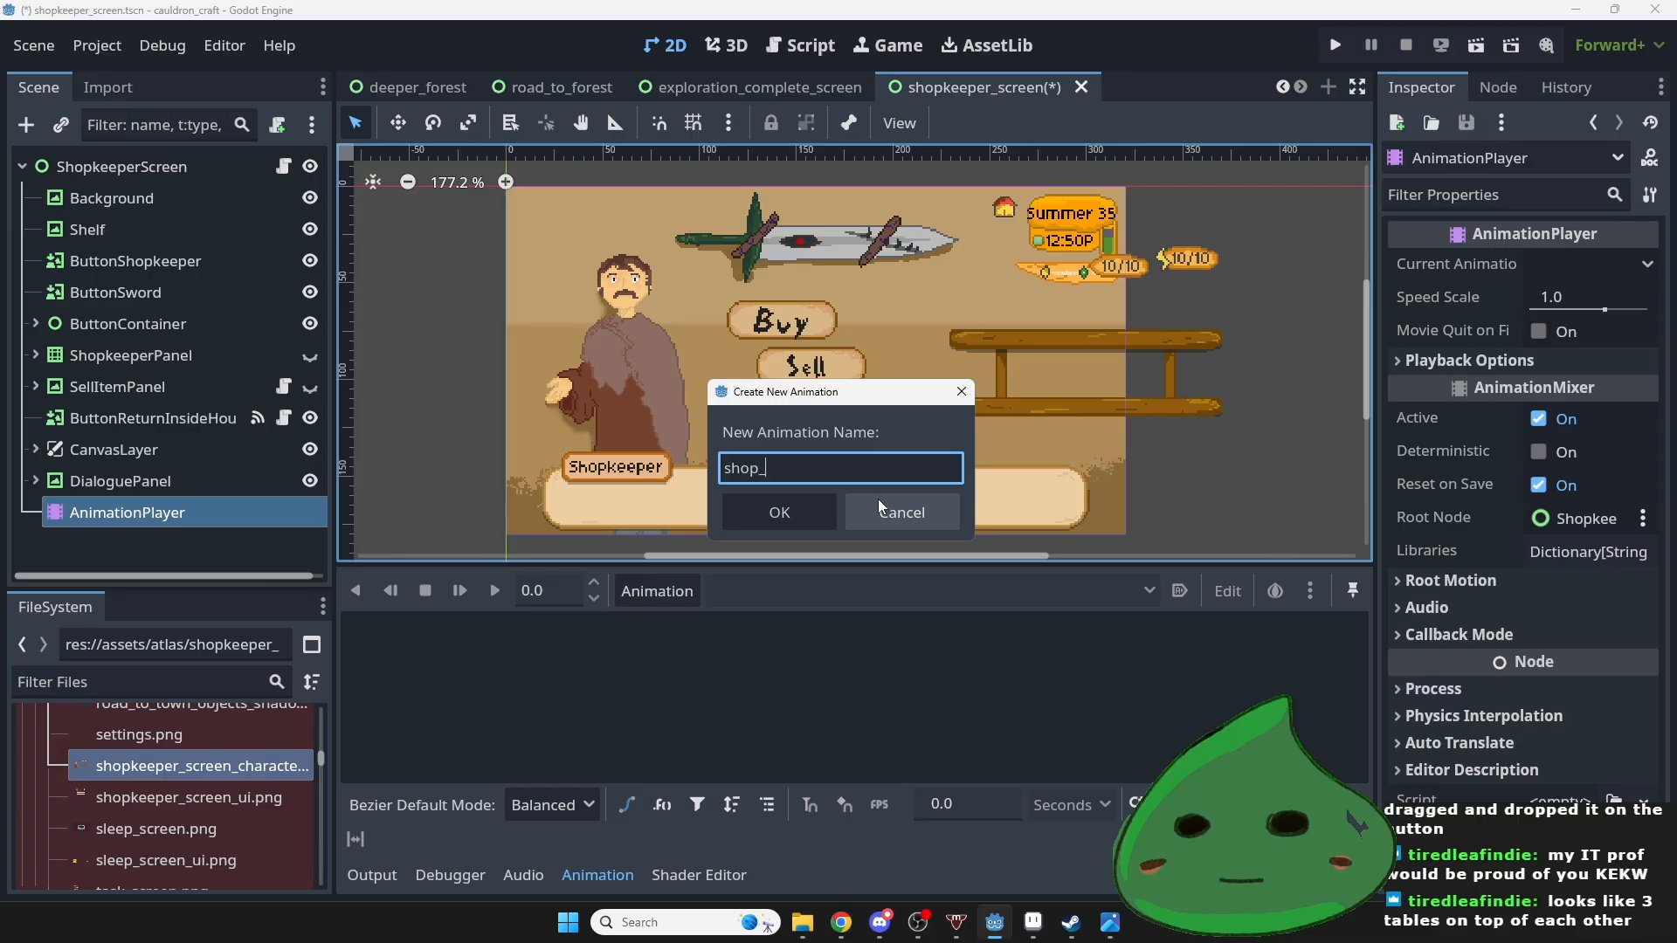
key(BackSpace)
text(keeper_move)
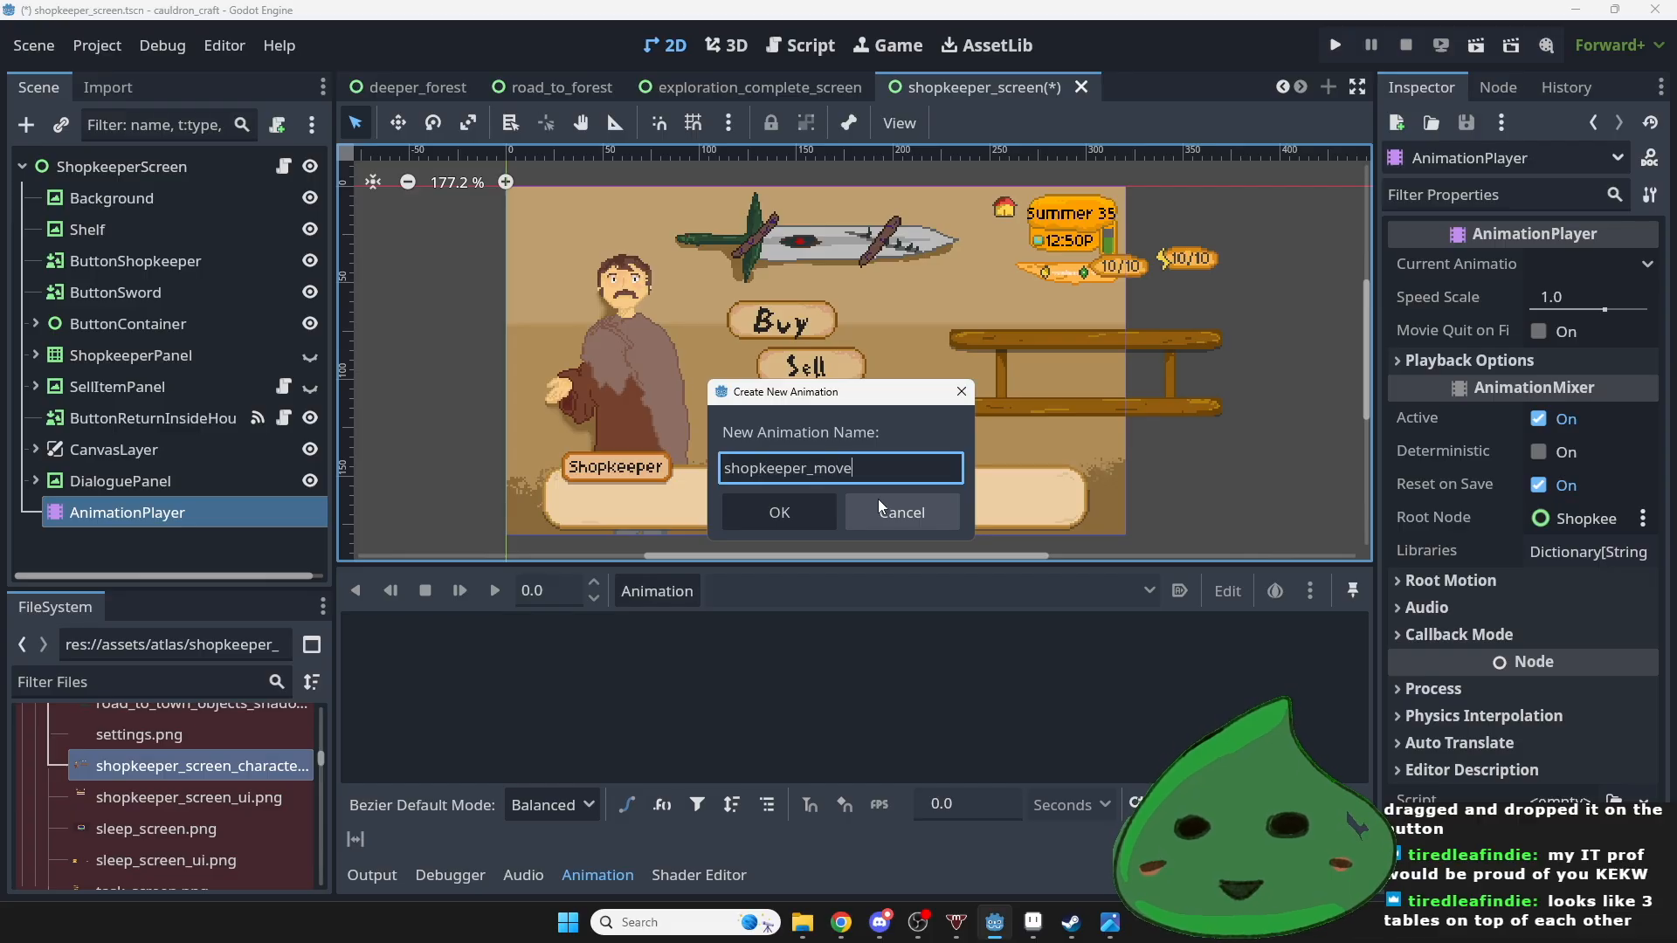
key(BackSpace)
key(BackSpace)
key(BackSpace)
text(ini)
click(814, 516)
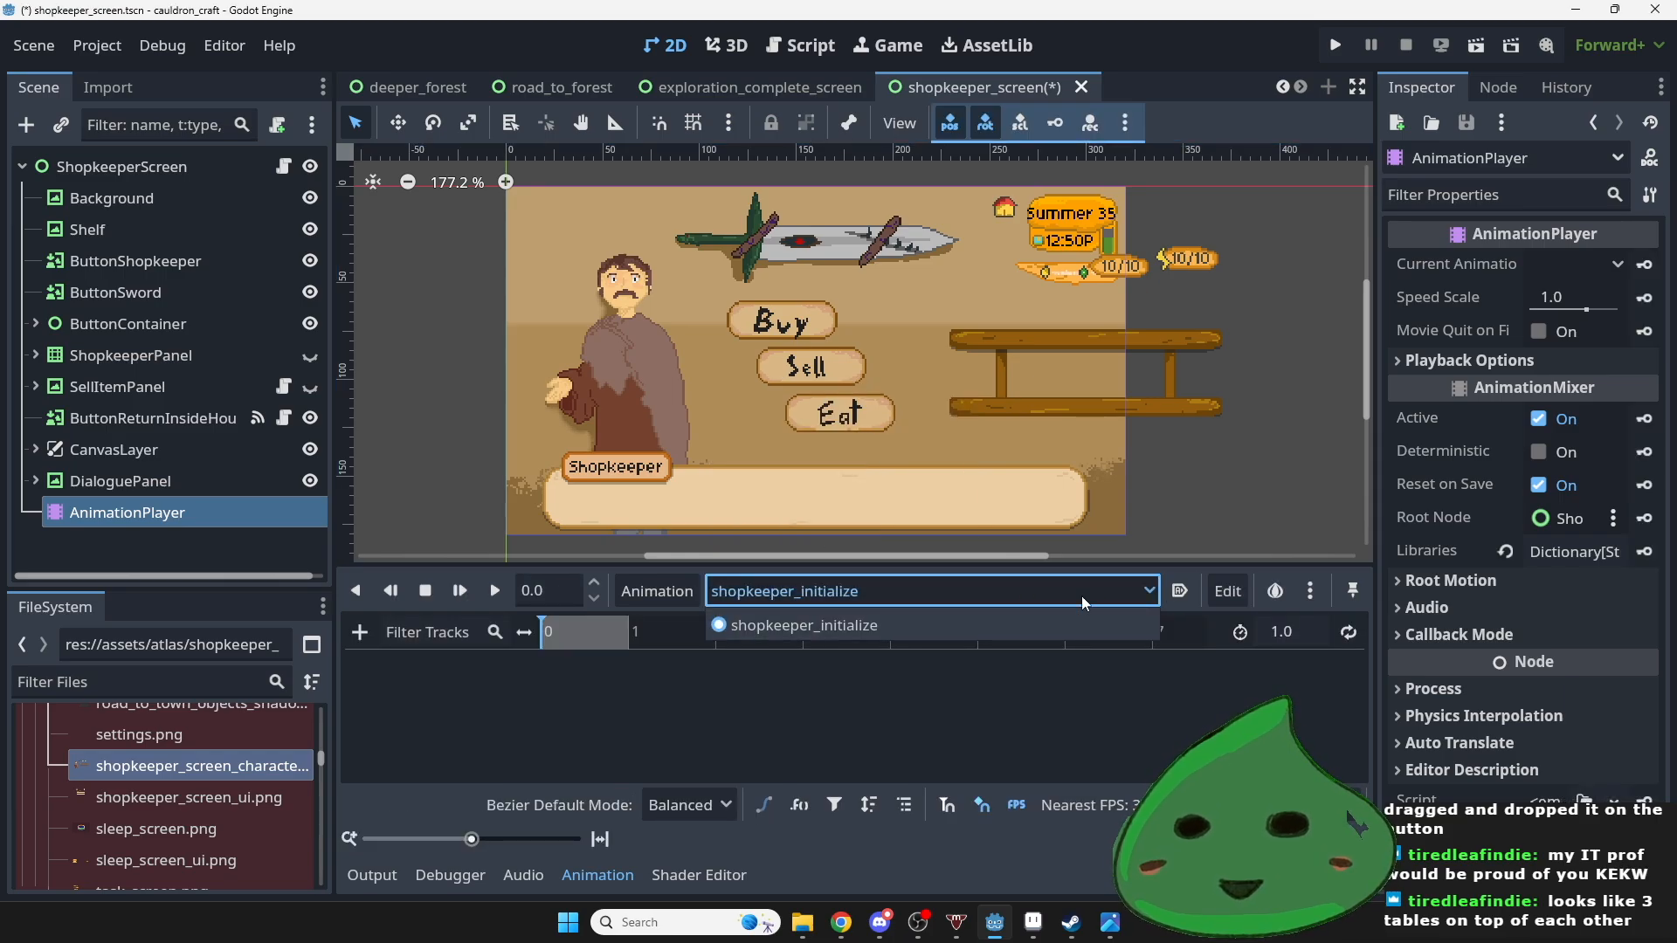
Rename the animation to shopkeeper_screen_initialize.
click(666, 594)
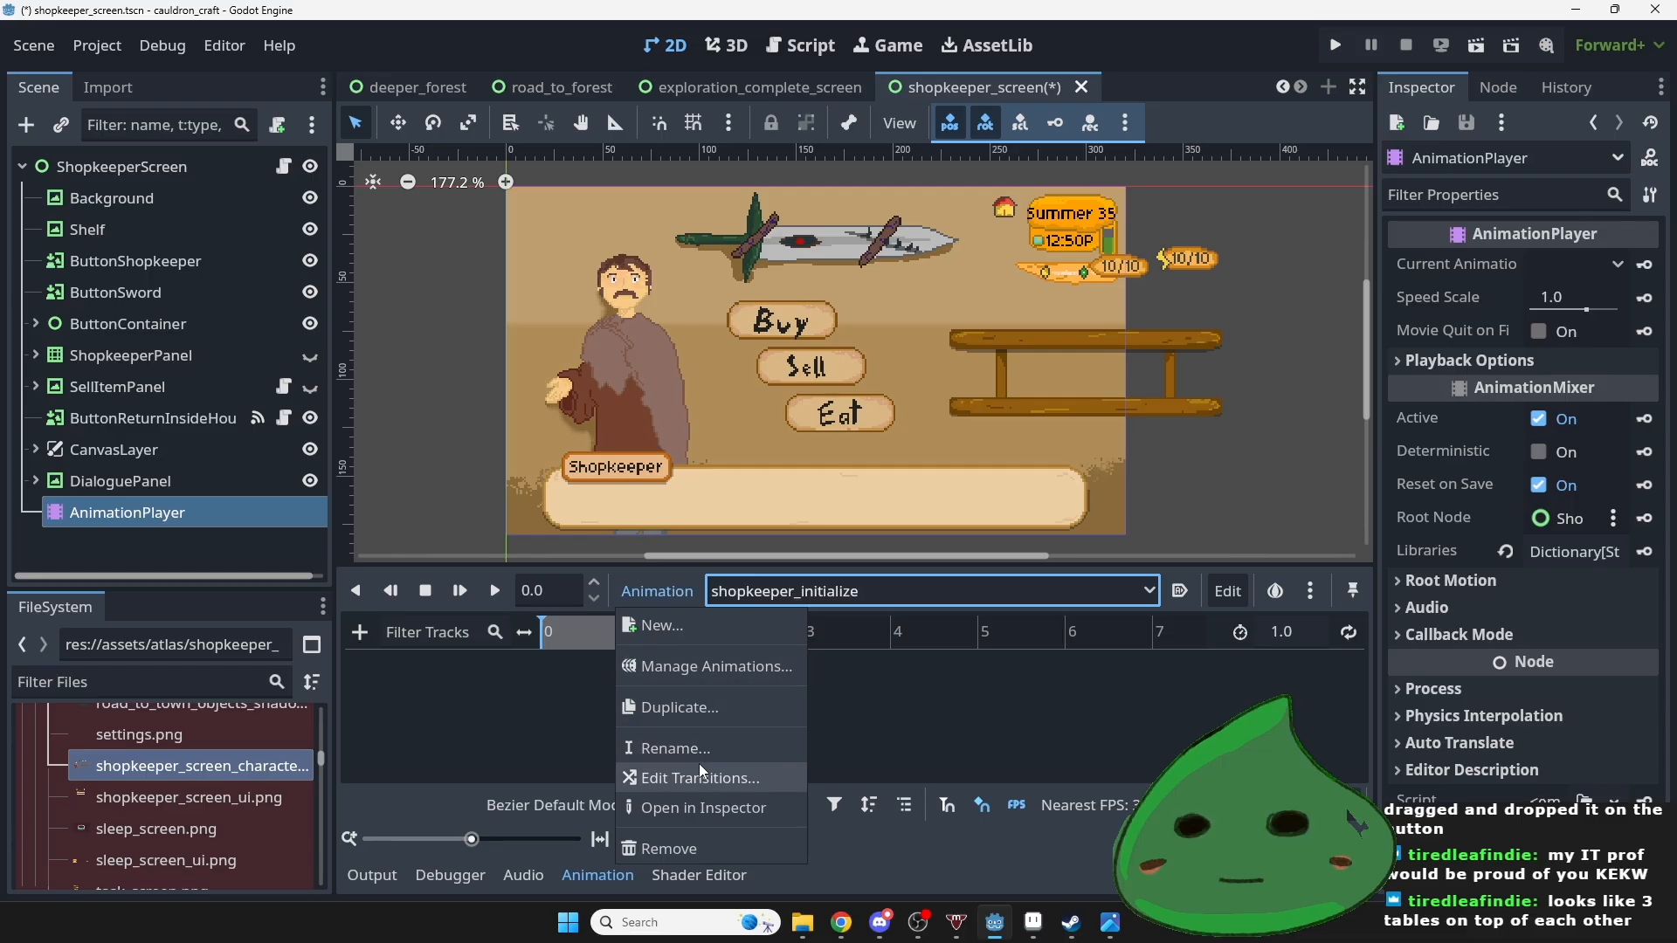
click(674, 748)
click(802, 470)
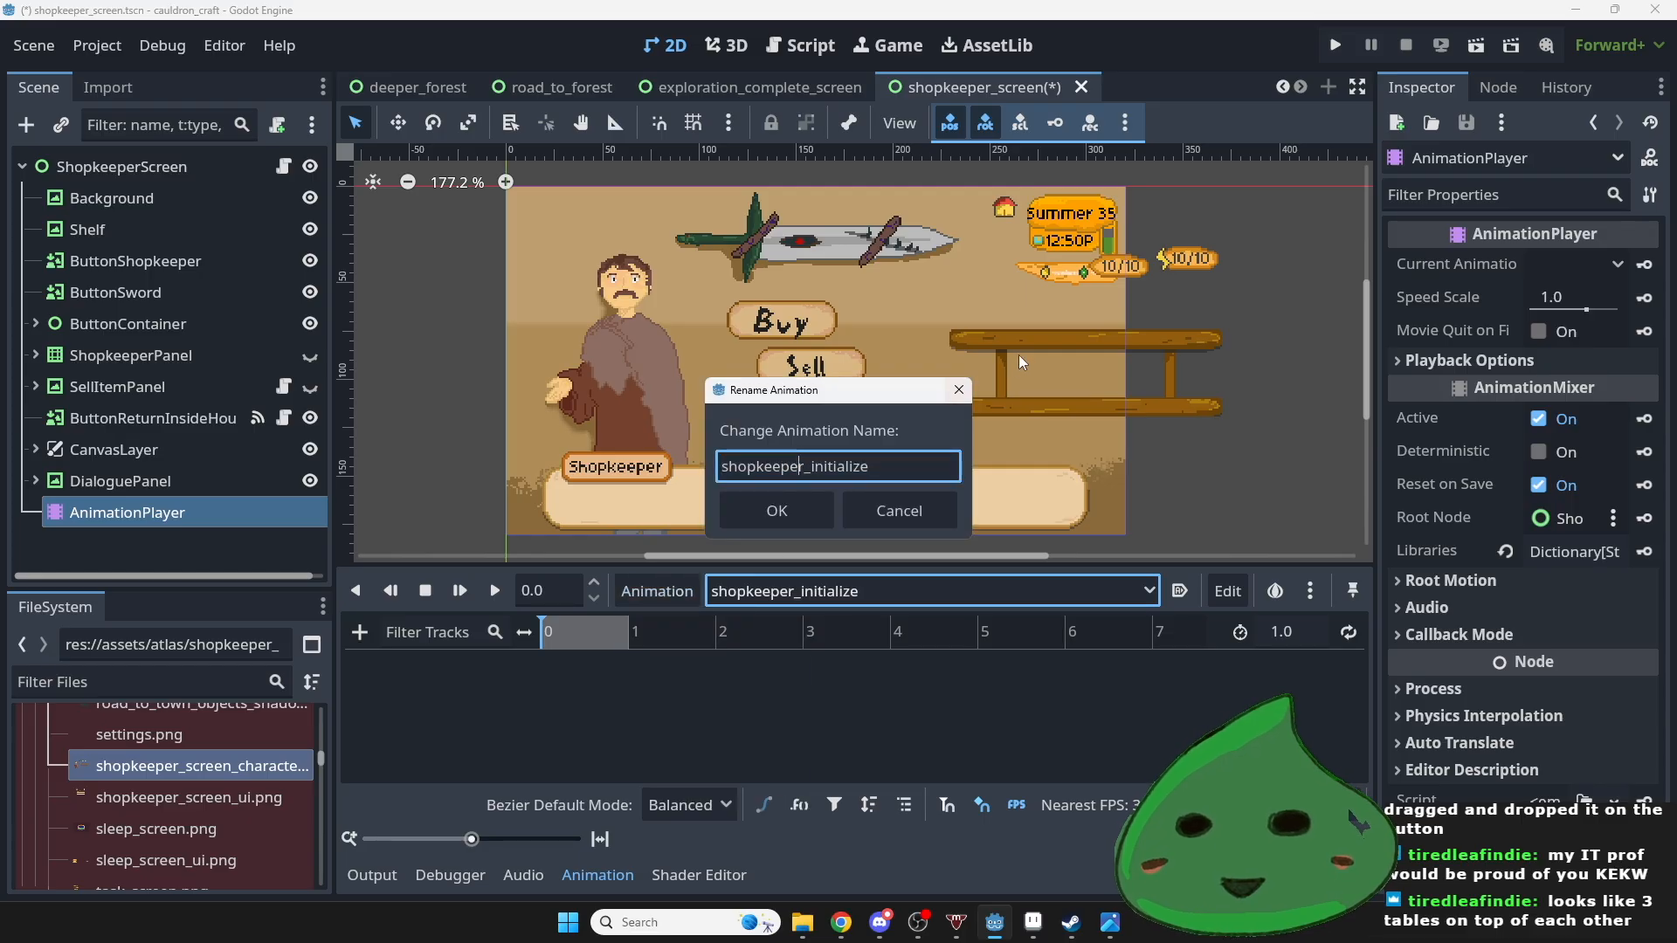
text(_scree)
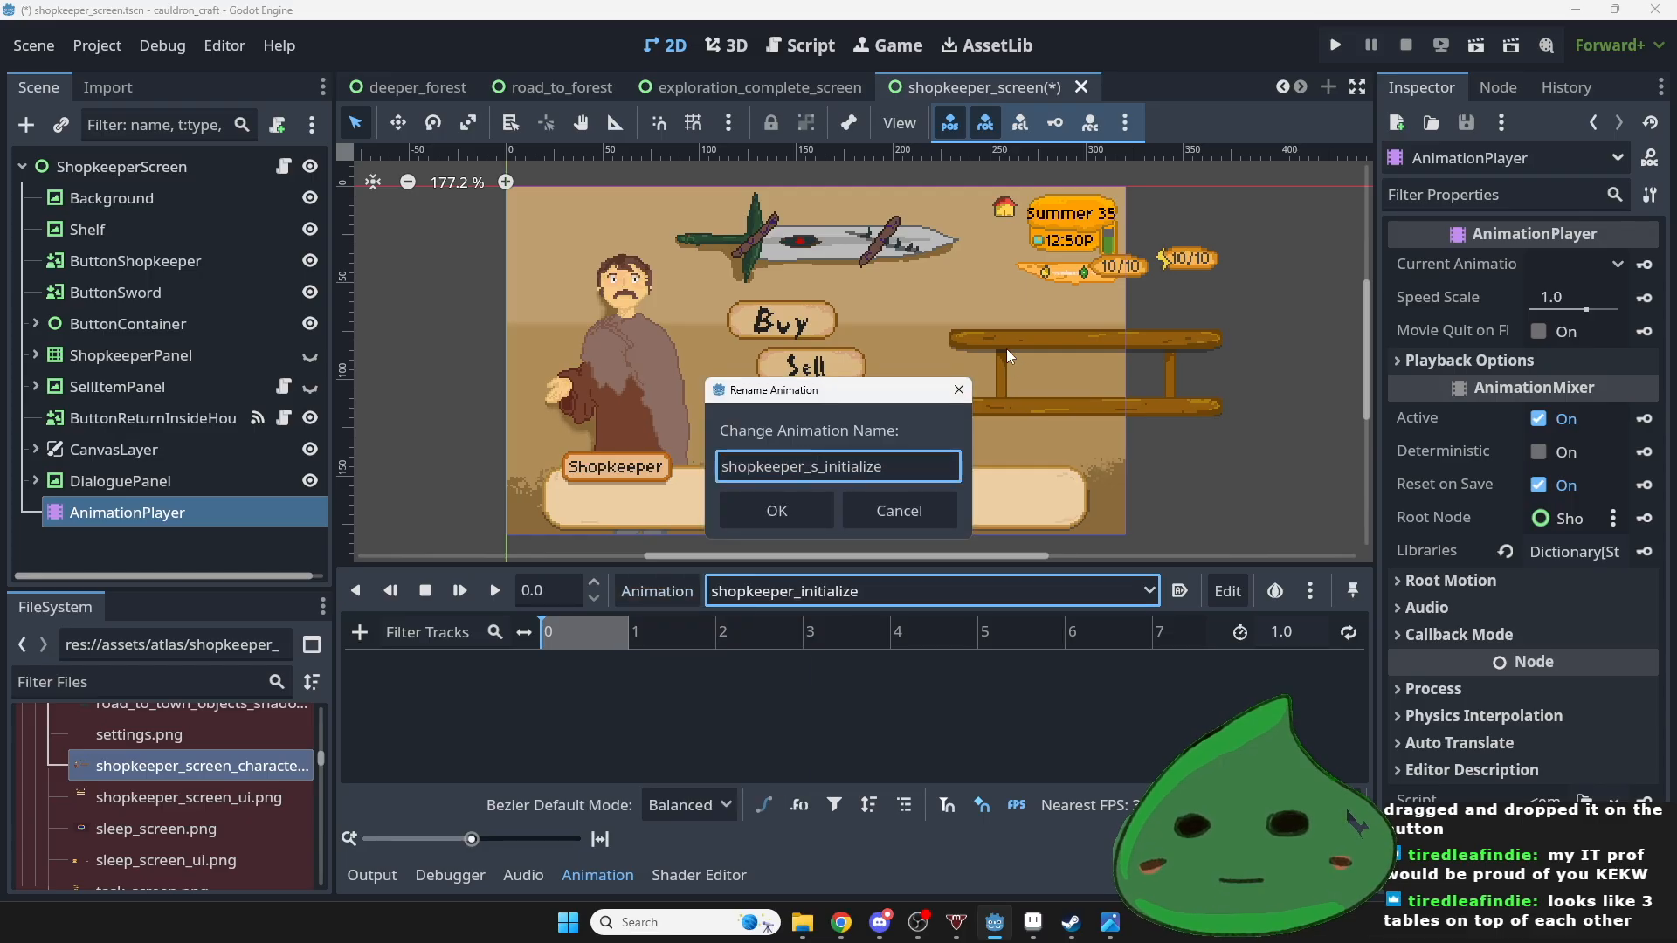
text(n)
click(774, 508)
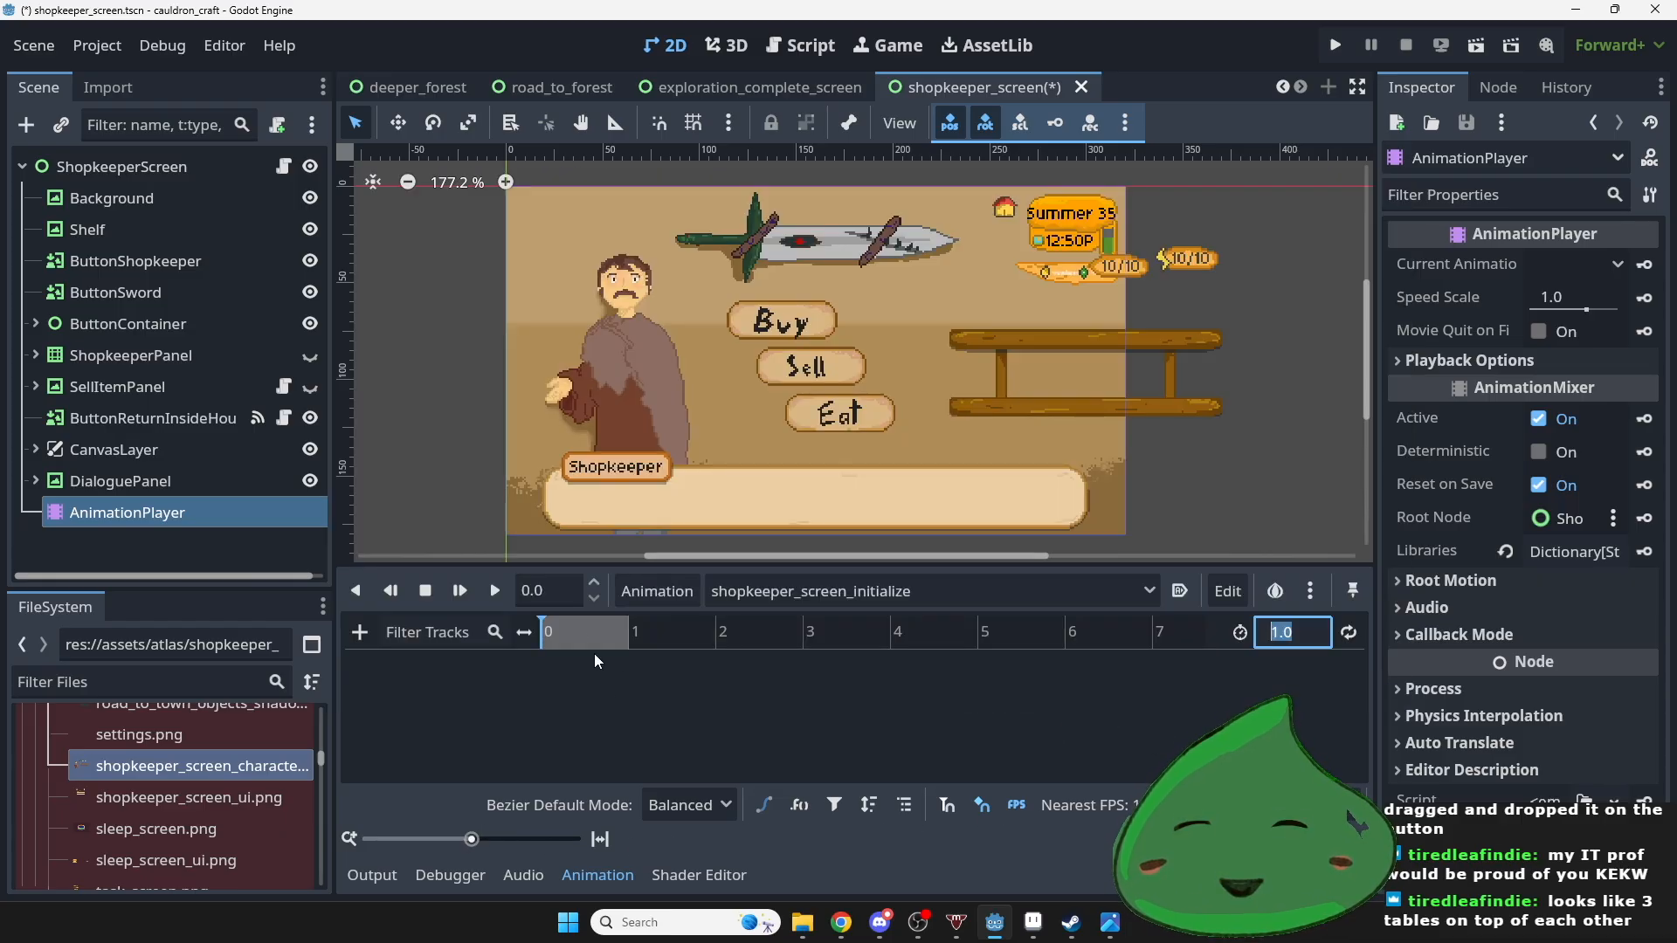
Zoom the timeline to tenths of a second and set the animation length to 0.6.
drag(472, 839, 498, 839)
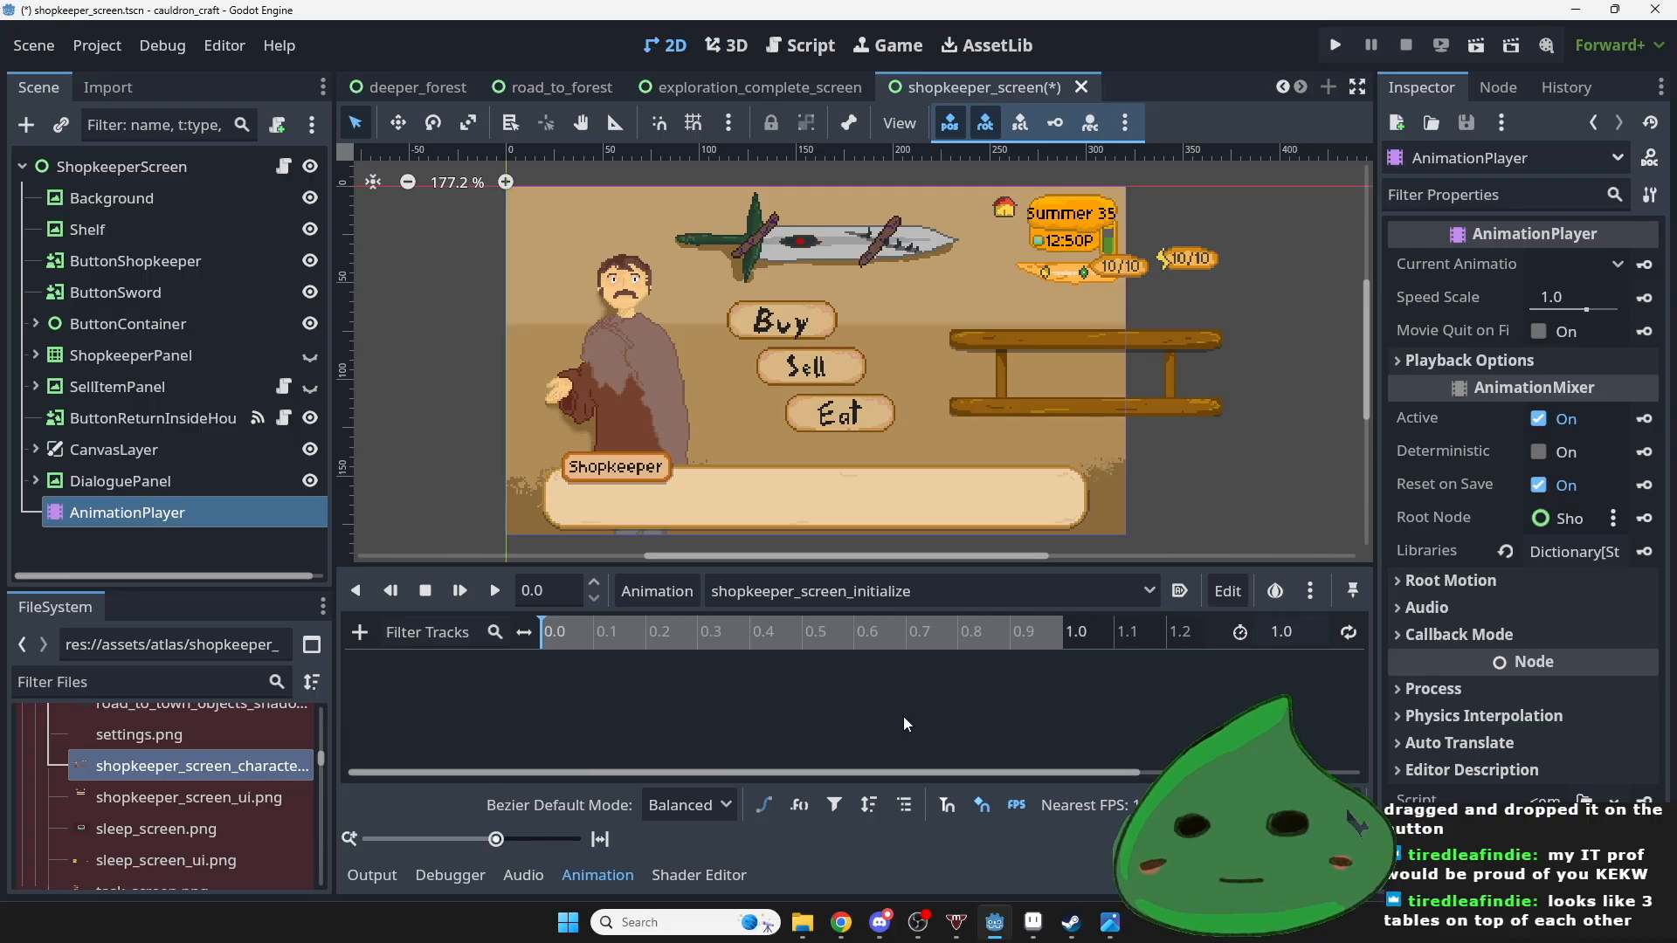
click(1283, 634)
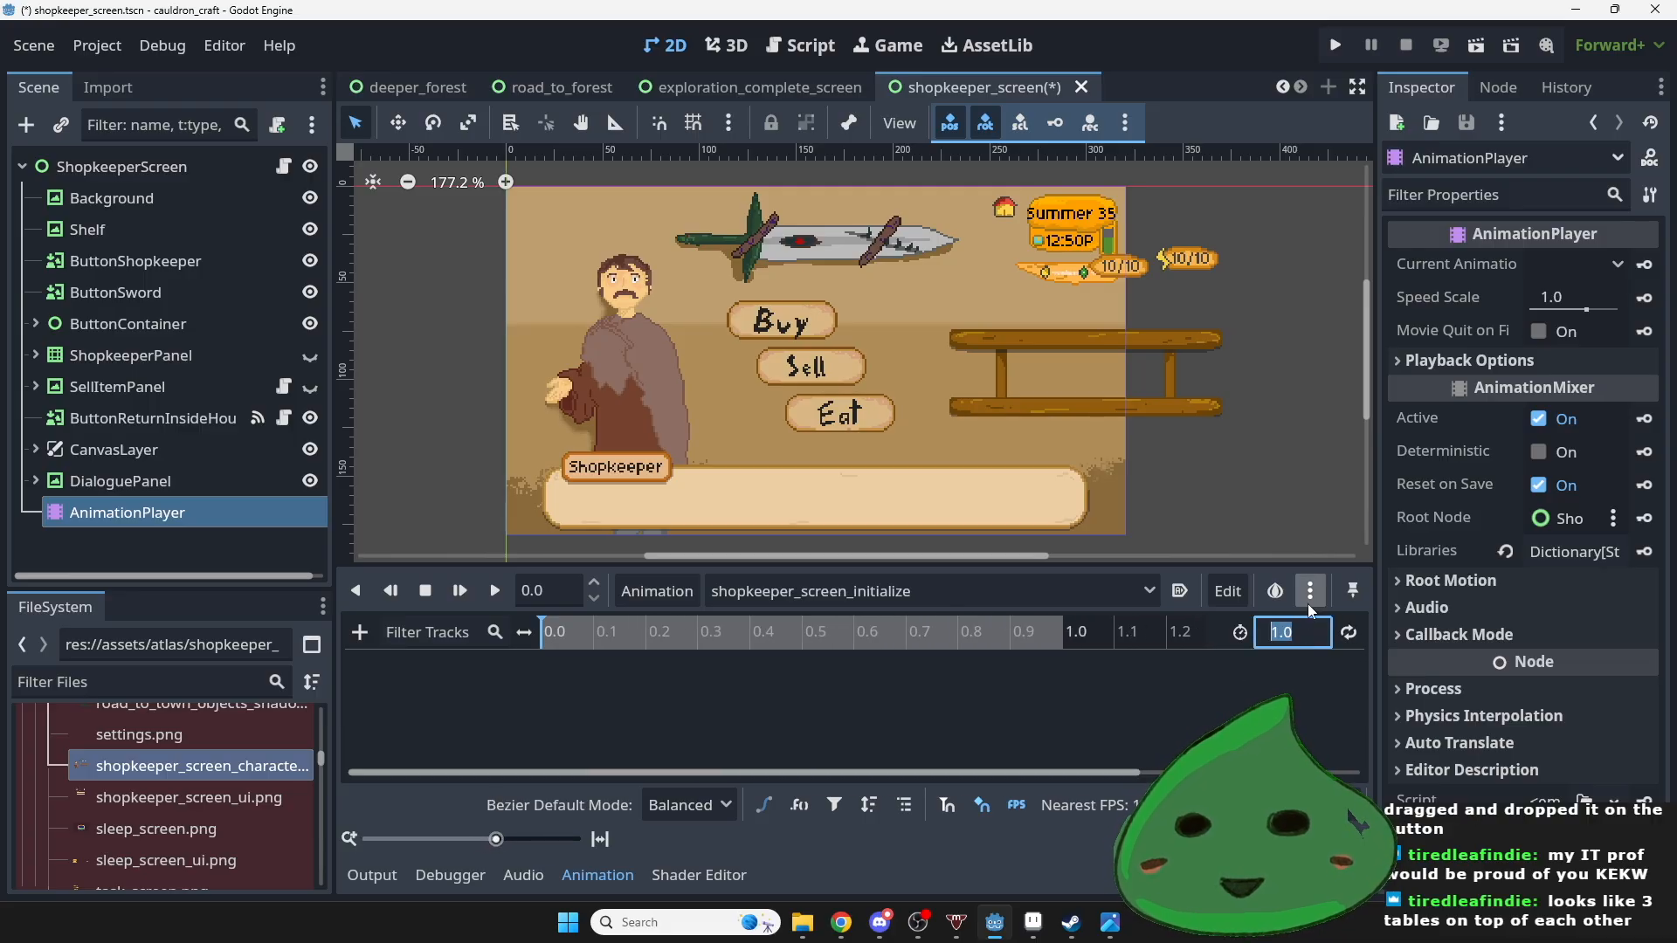
text(.)
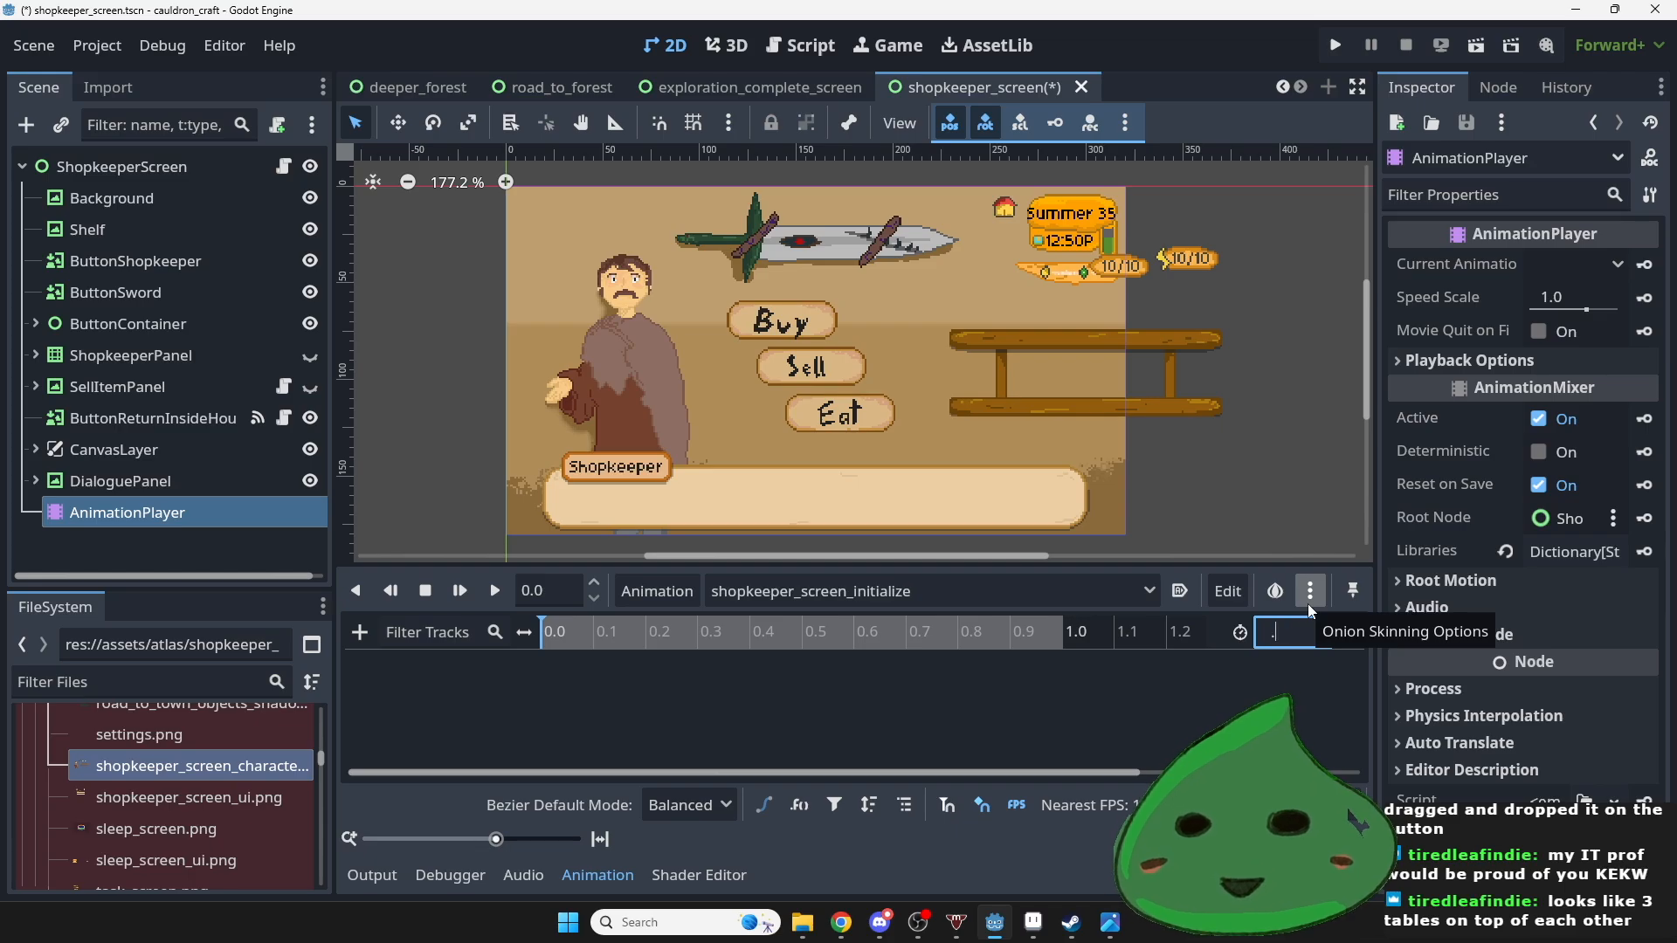
text(6)
key(Return)
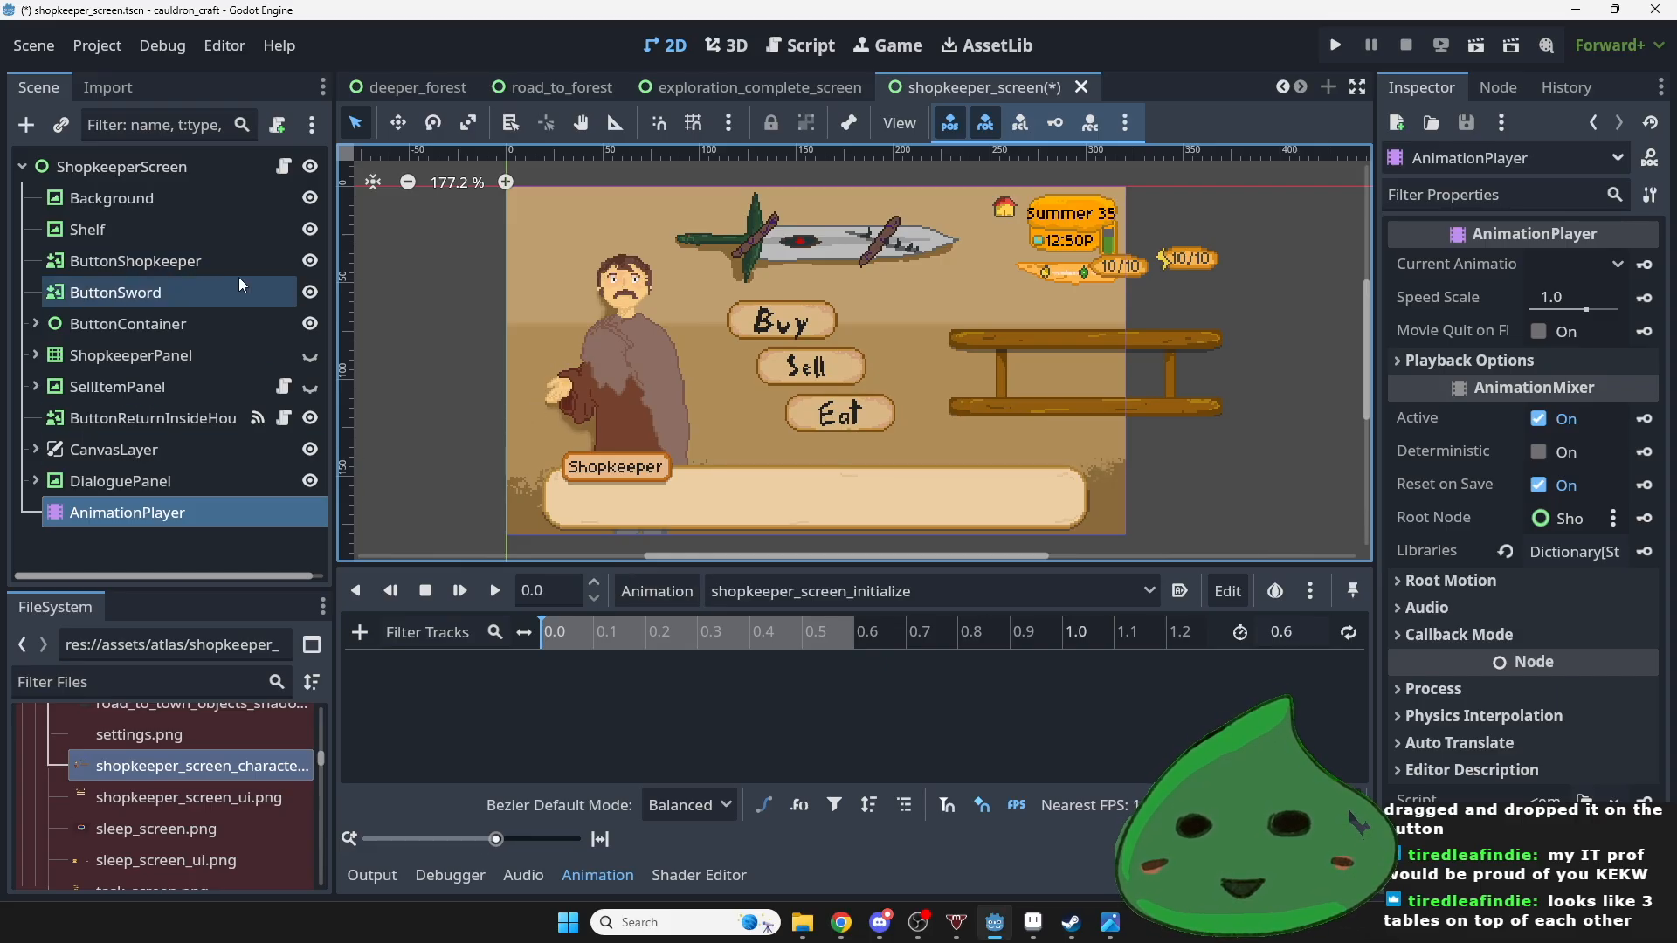
Select ButtonShopkeeper, collapse its Textures group and expand Layout in the Inspector.
click(166, 261)
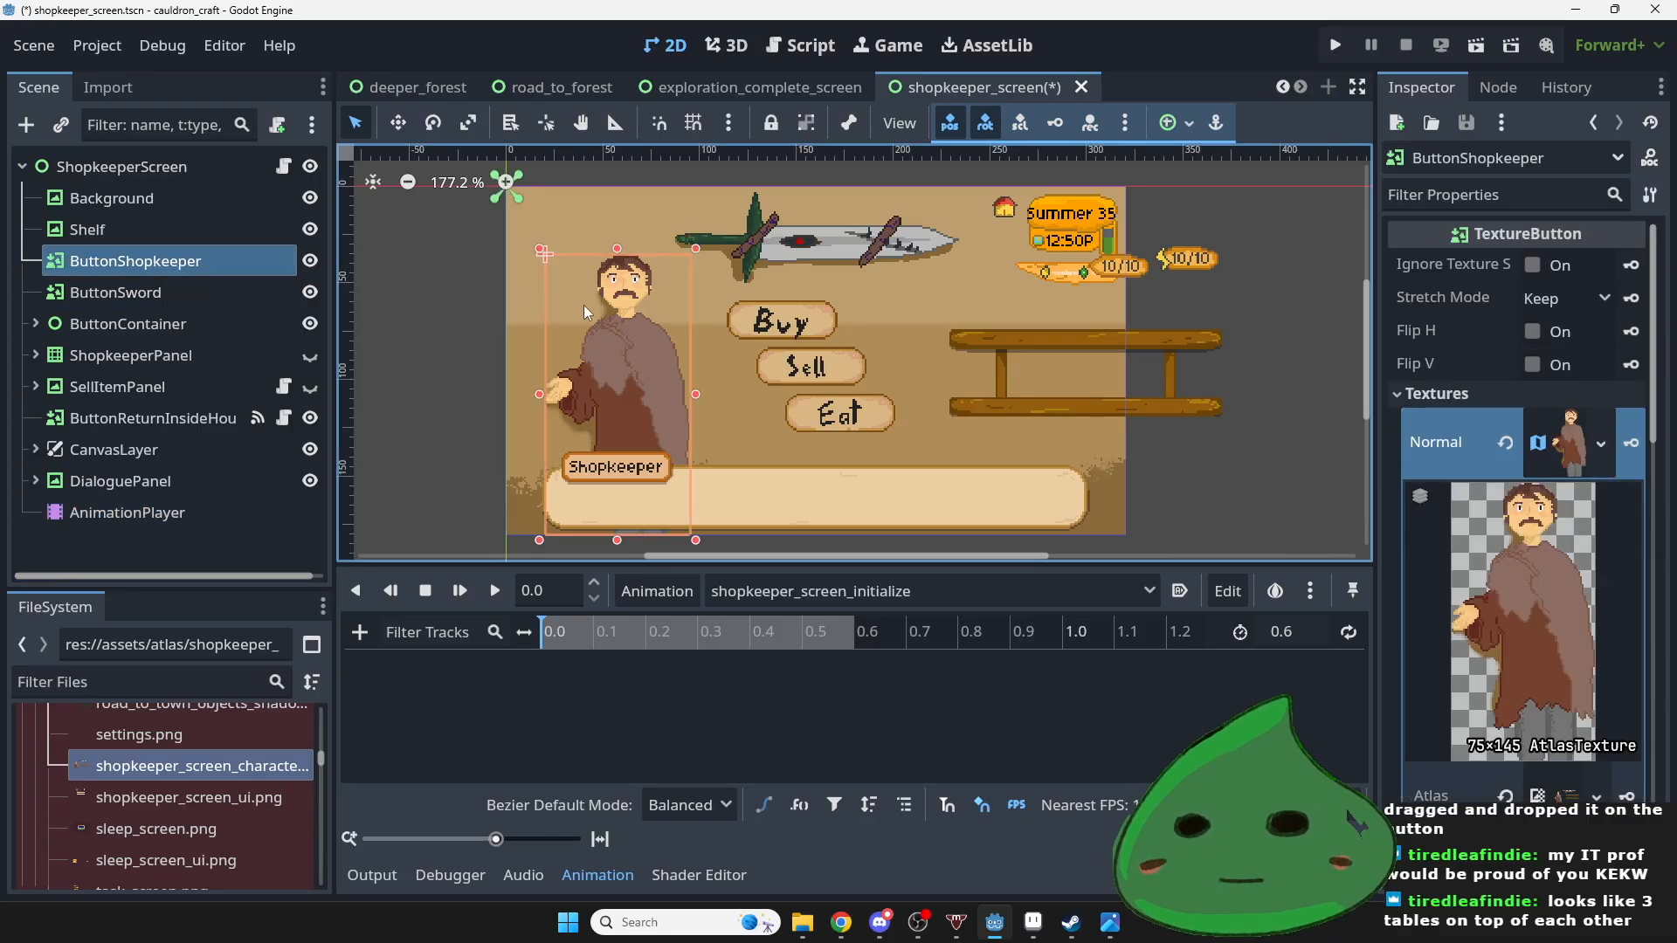
click(1573, 426)
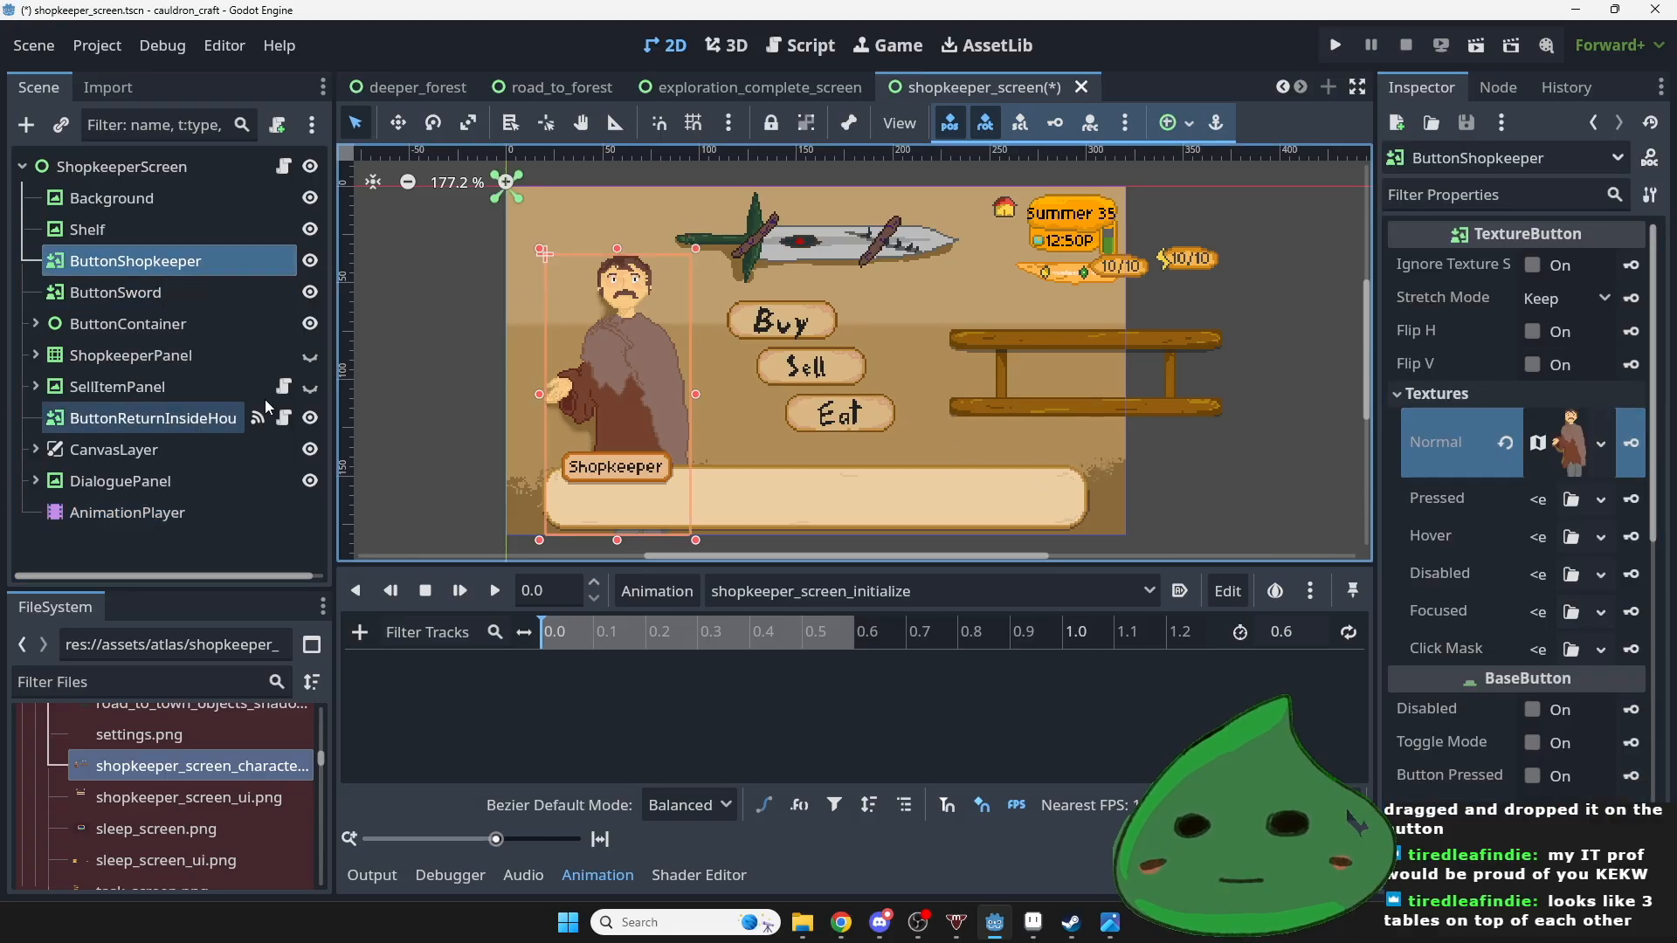
click(199, 292)
click(197, 260)
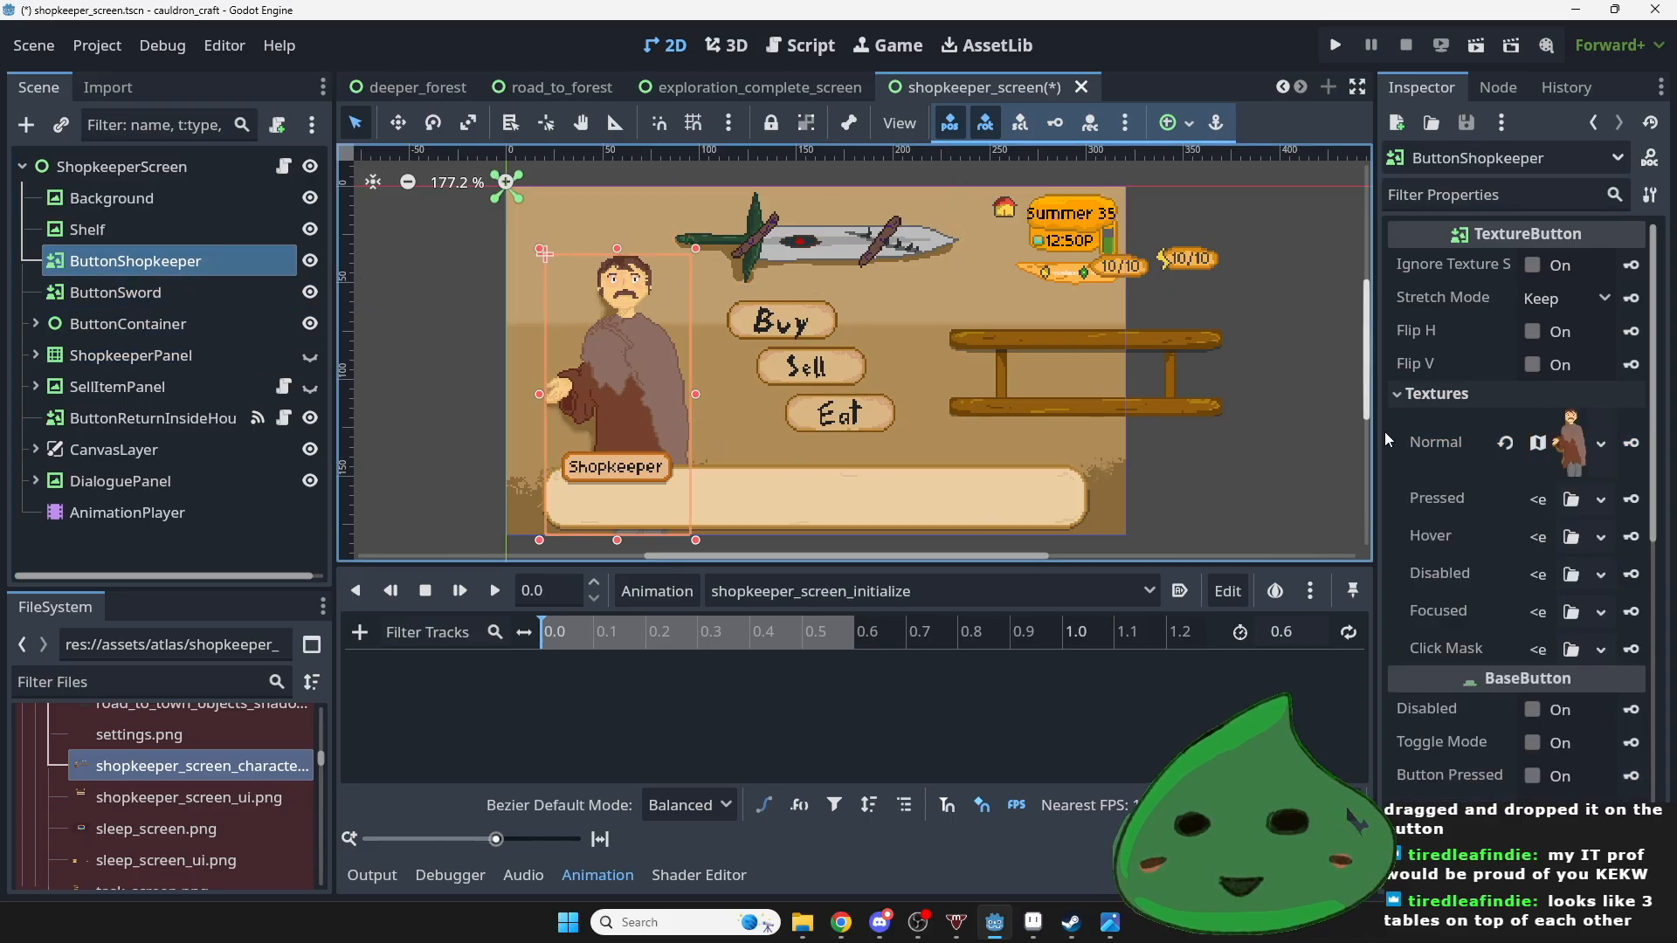
click(1437, 394)
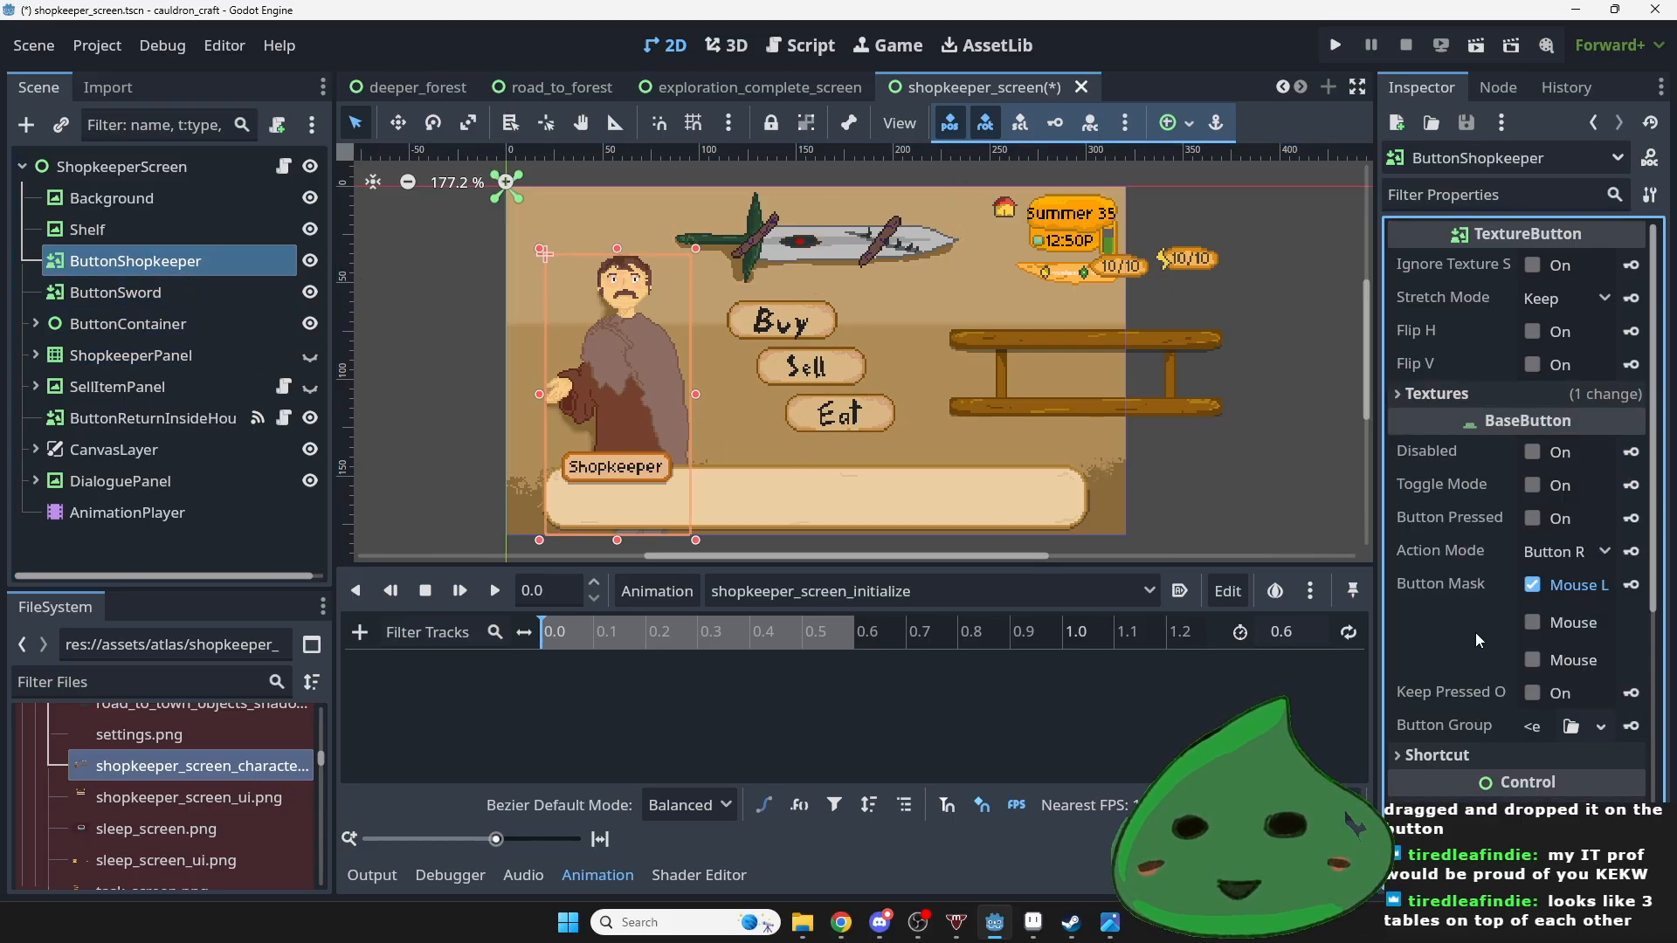
scroll(1485, 568, down, 3)
click(1442, 645)
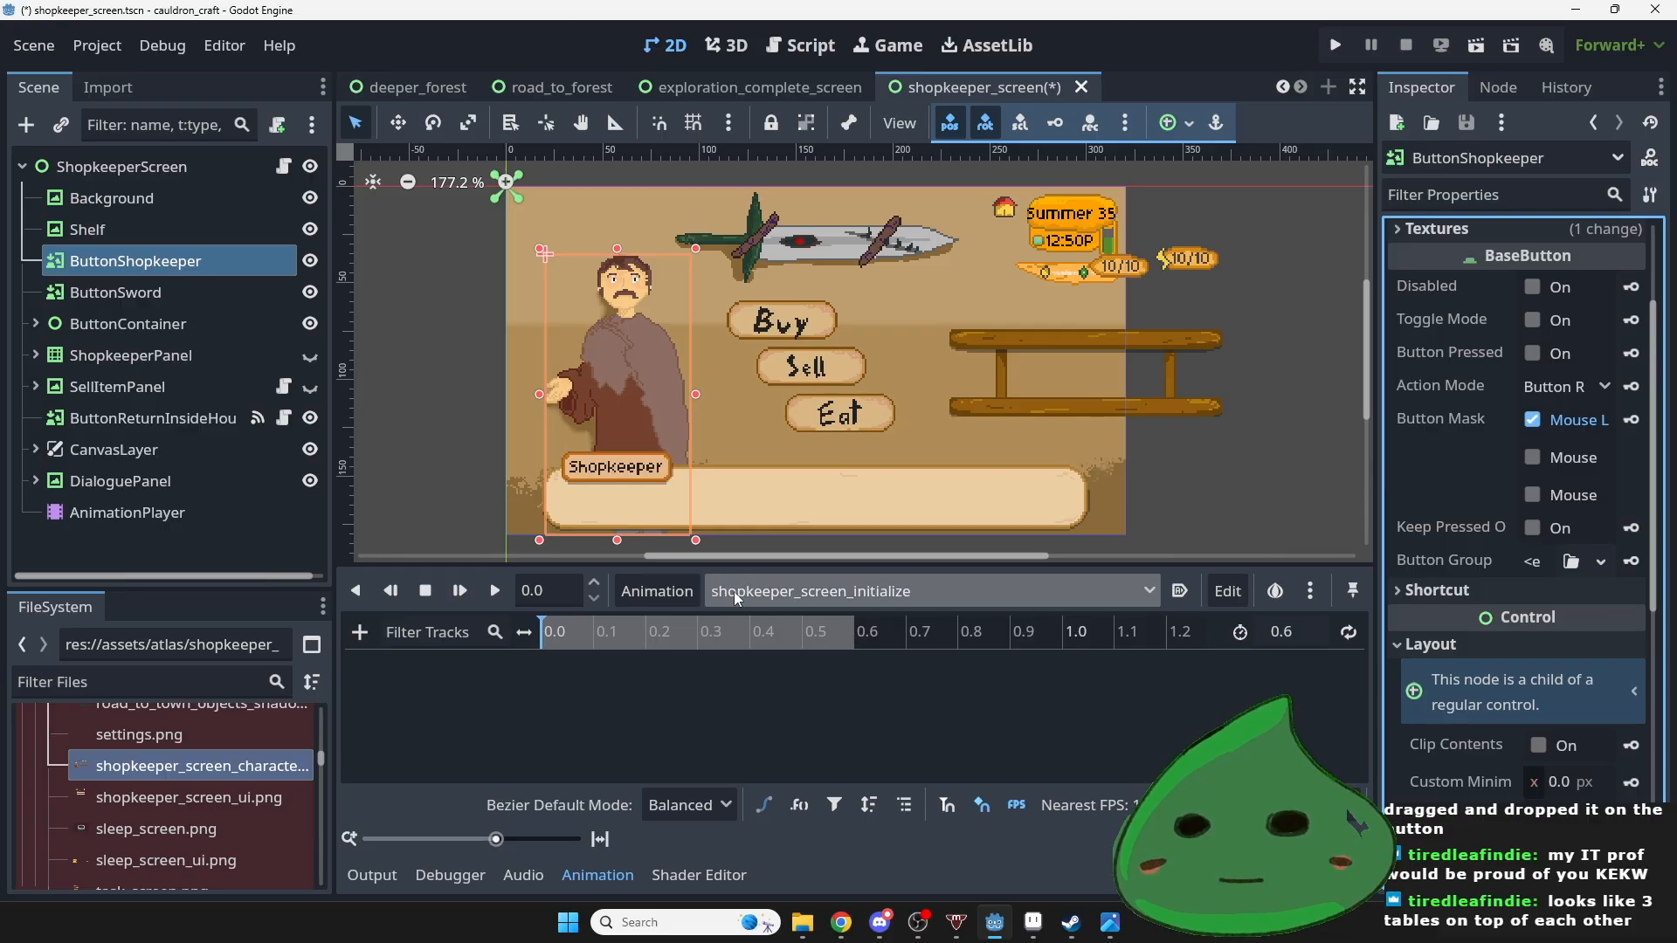
Turn on timeline snapping and place the playhead at exactly 0.4 seconds.
click(756, 635)
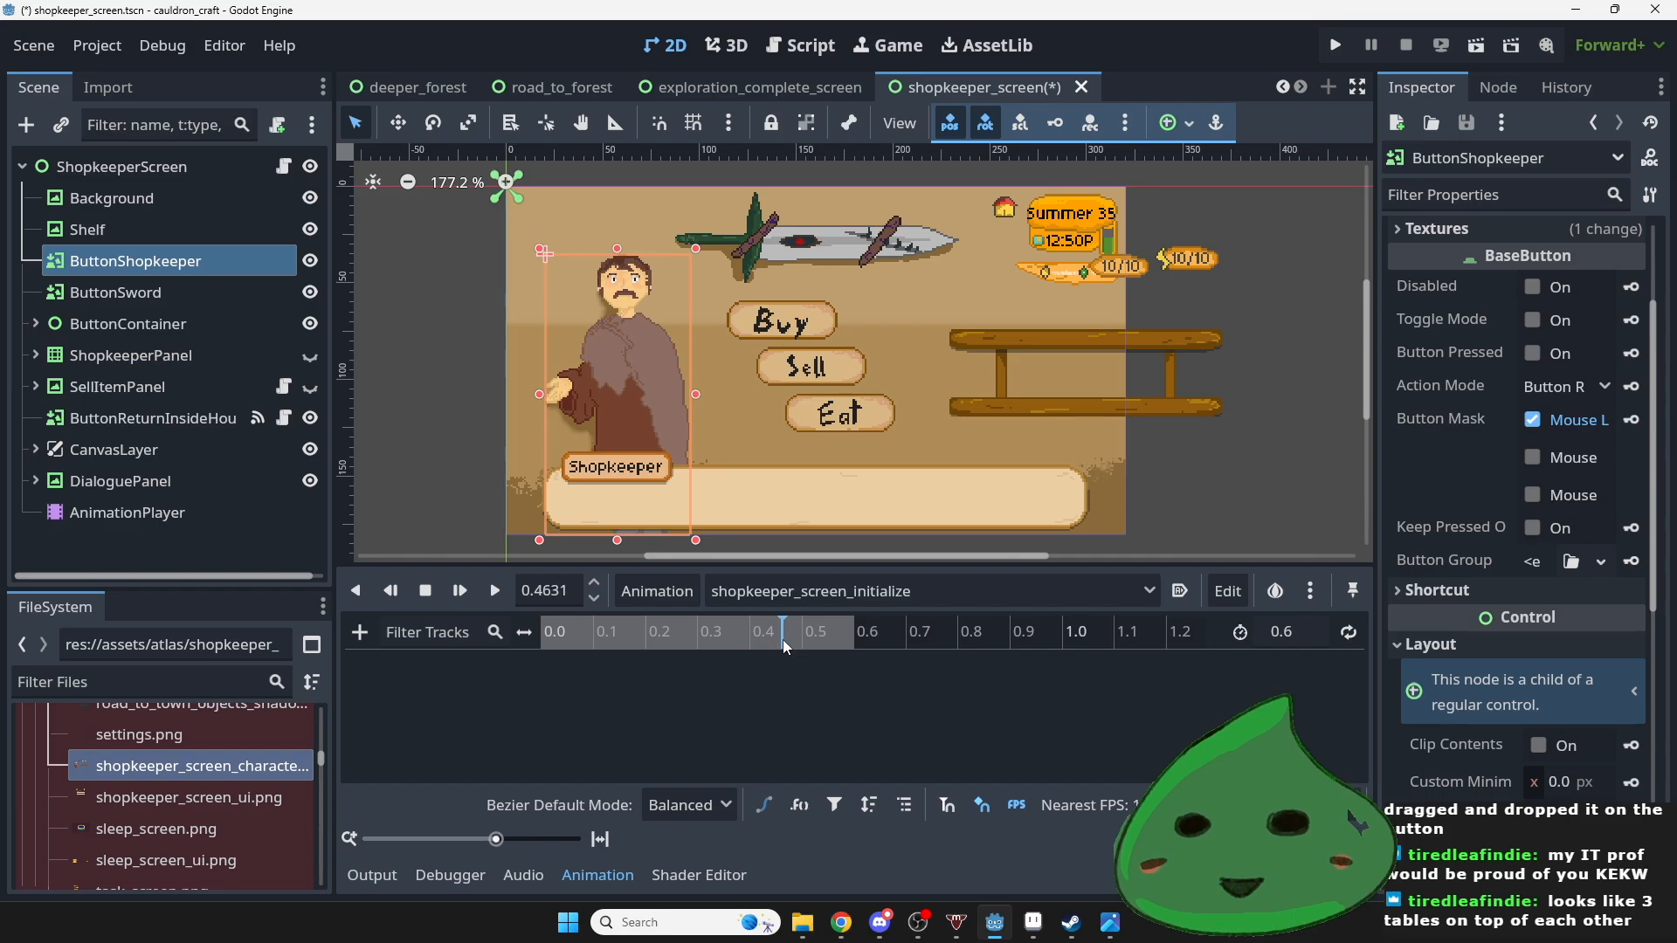
drag(757, 631, 732, 630)
click(748, 633)
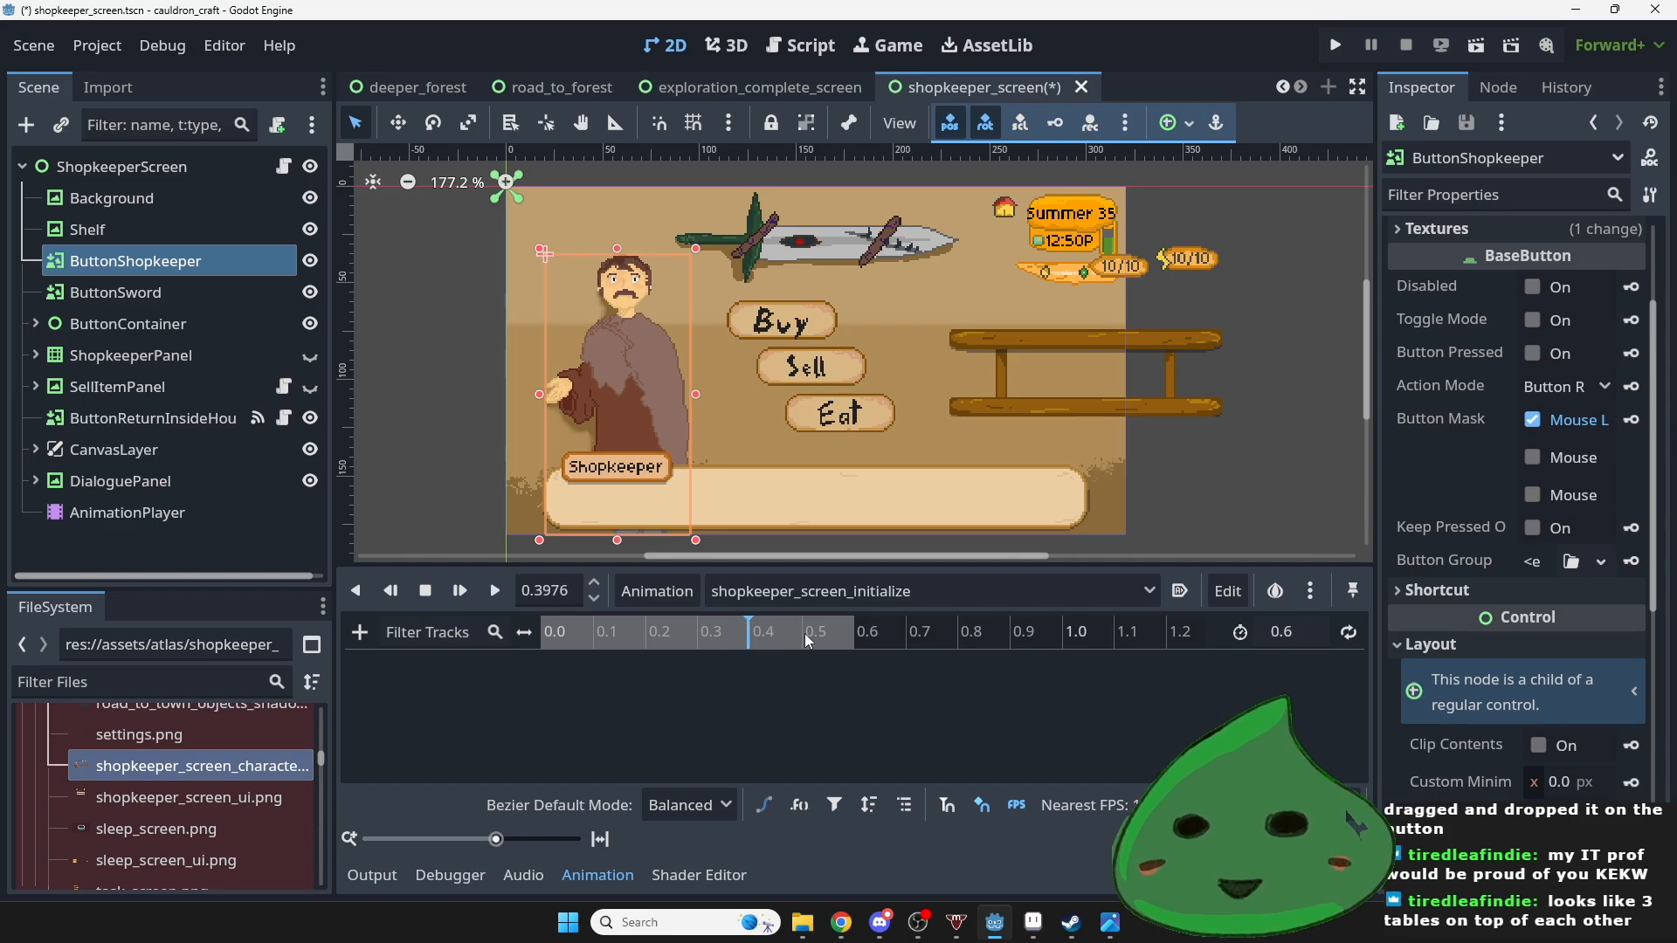
click(767, 637)
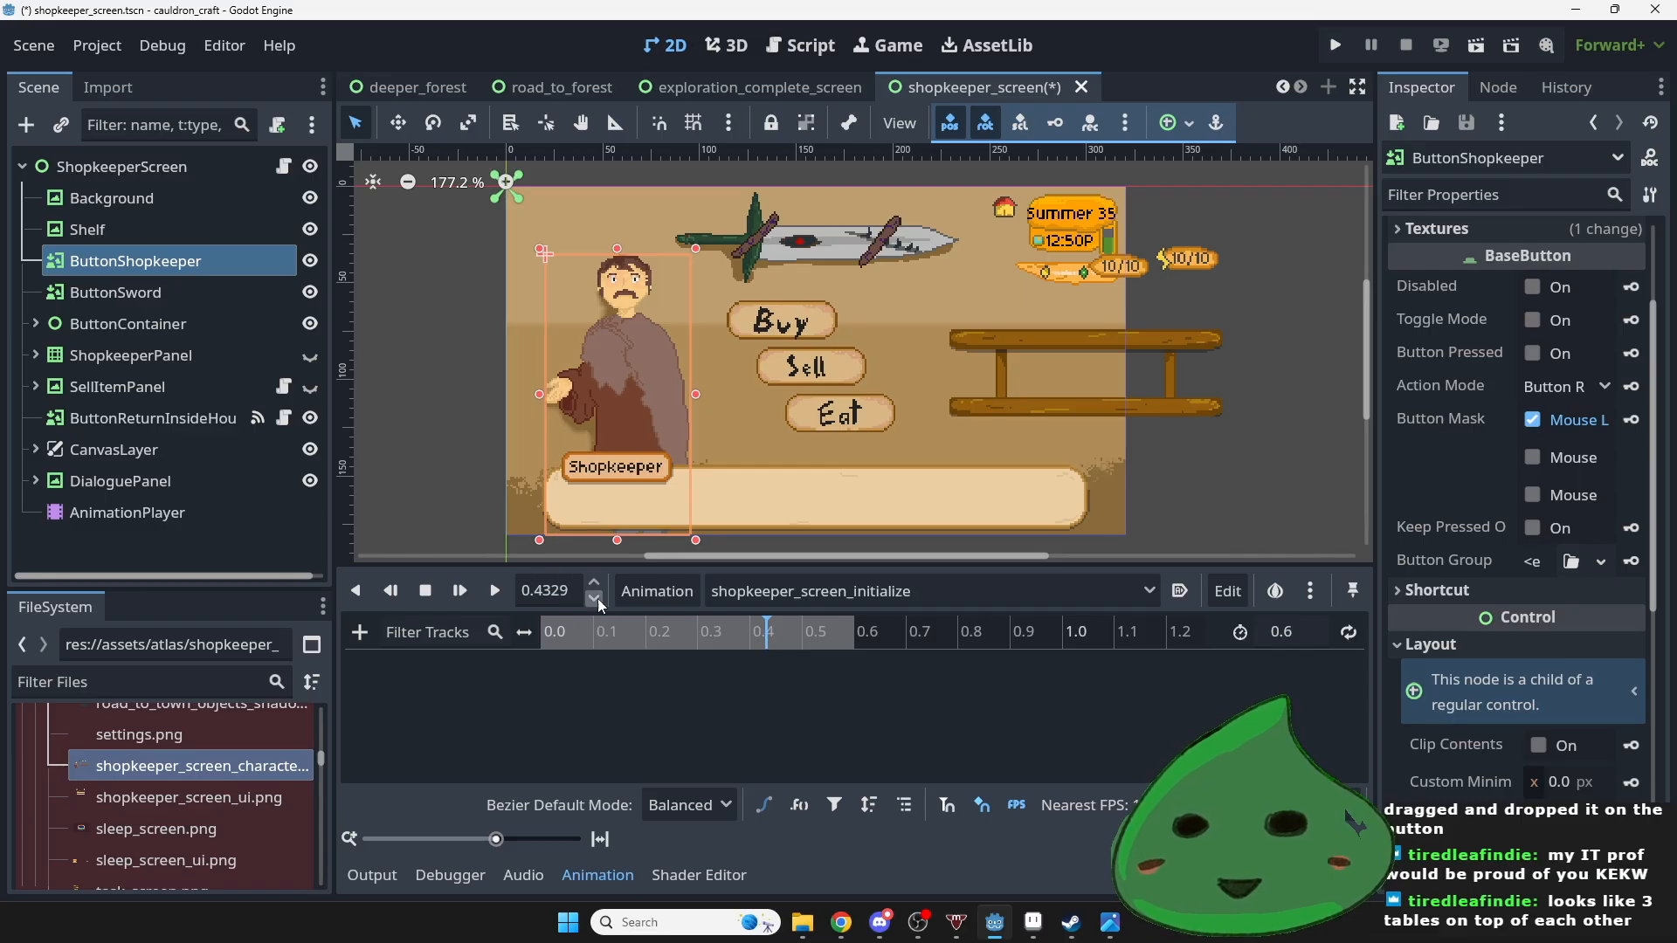
click(954, 816)
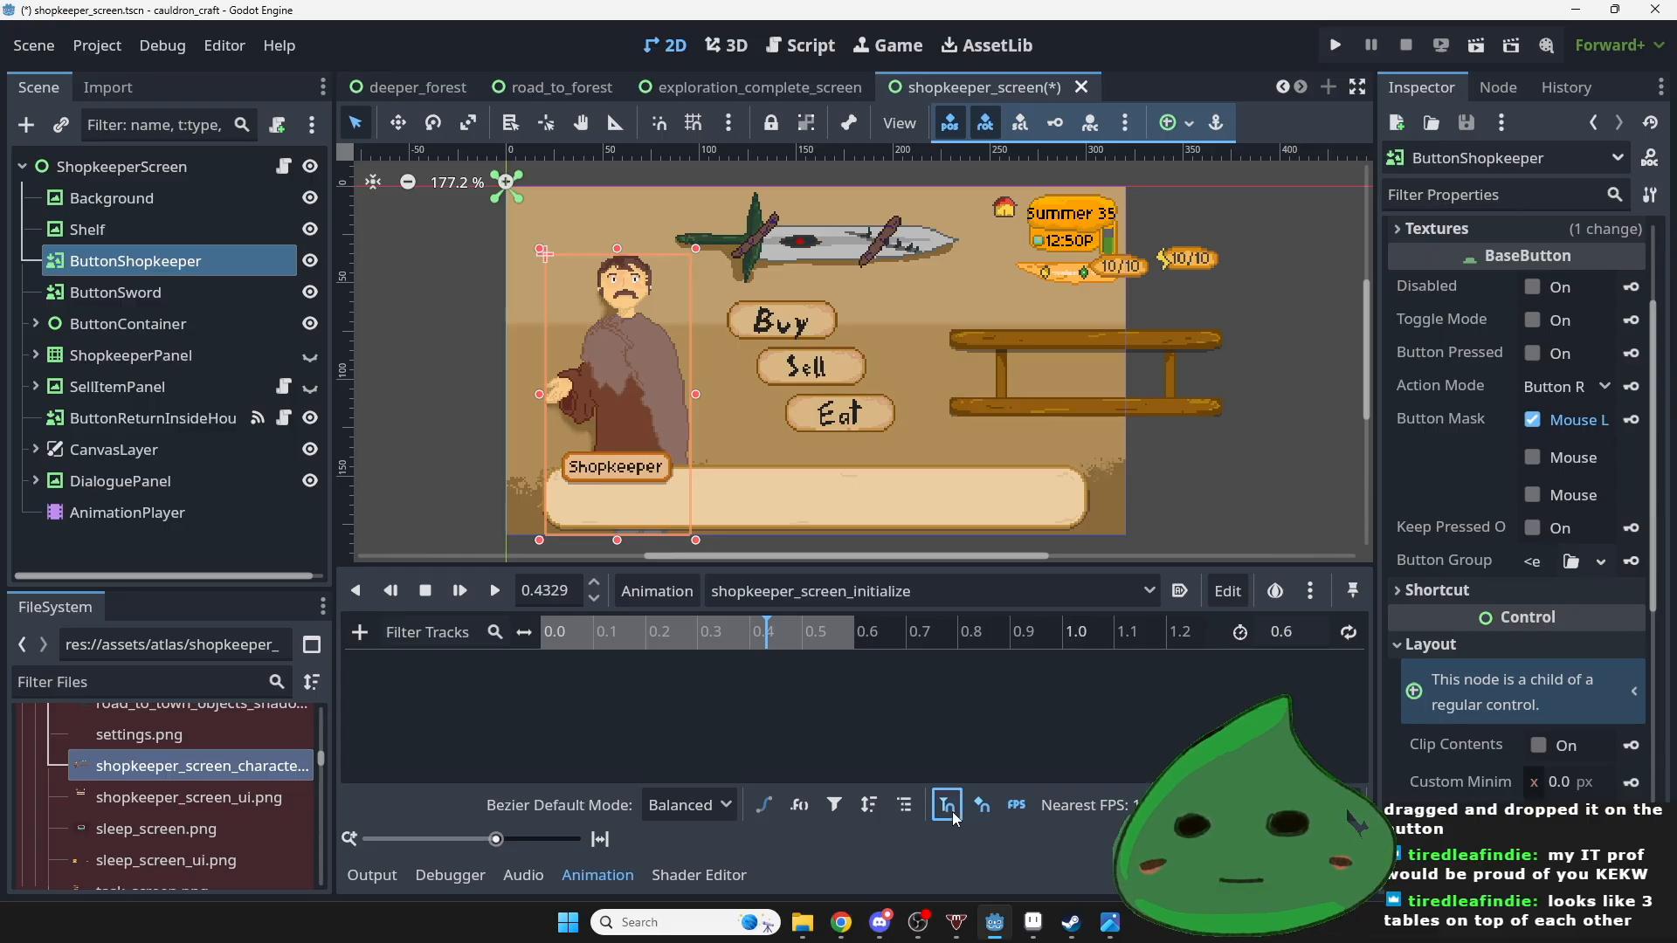
drag(747, 638, 558, 636)
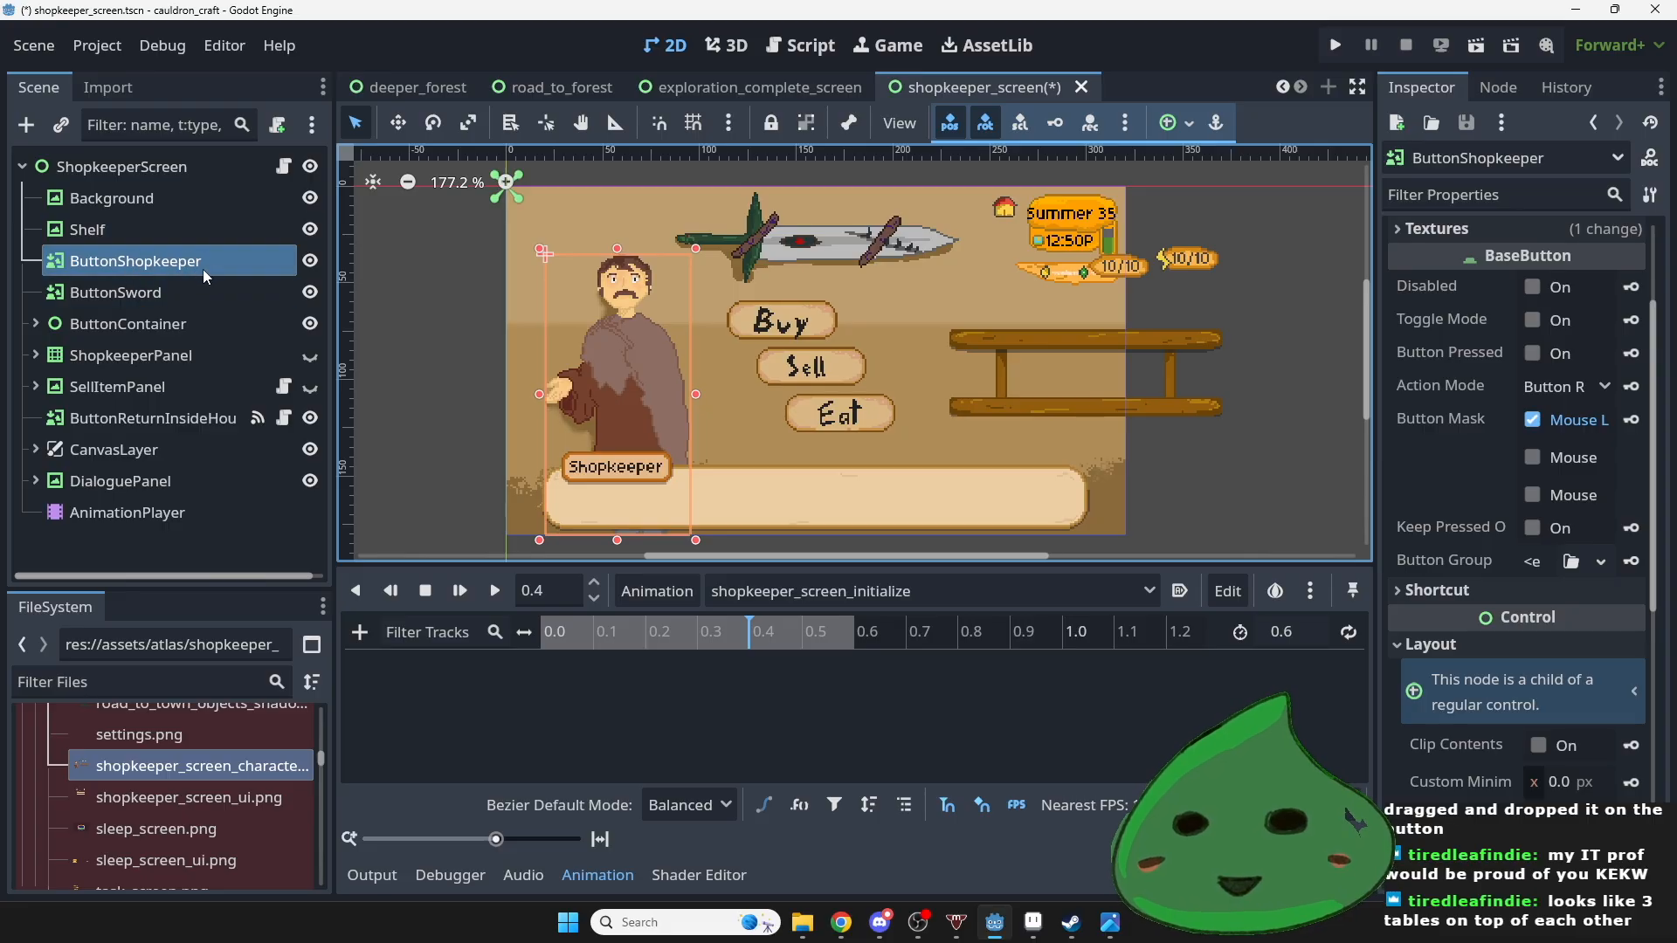
Expand Transform and key the shopkeeper's current Position at 0.4 seconds.
scroll(1516, 575, down, 5)
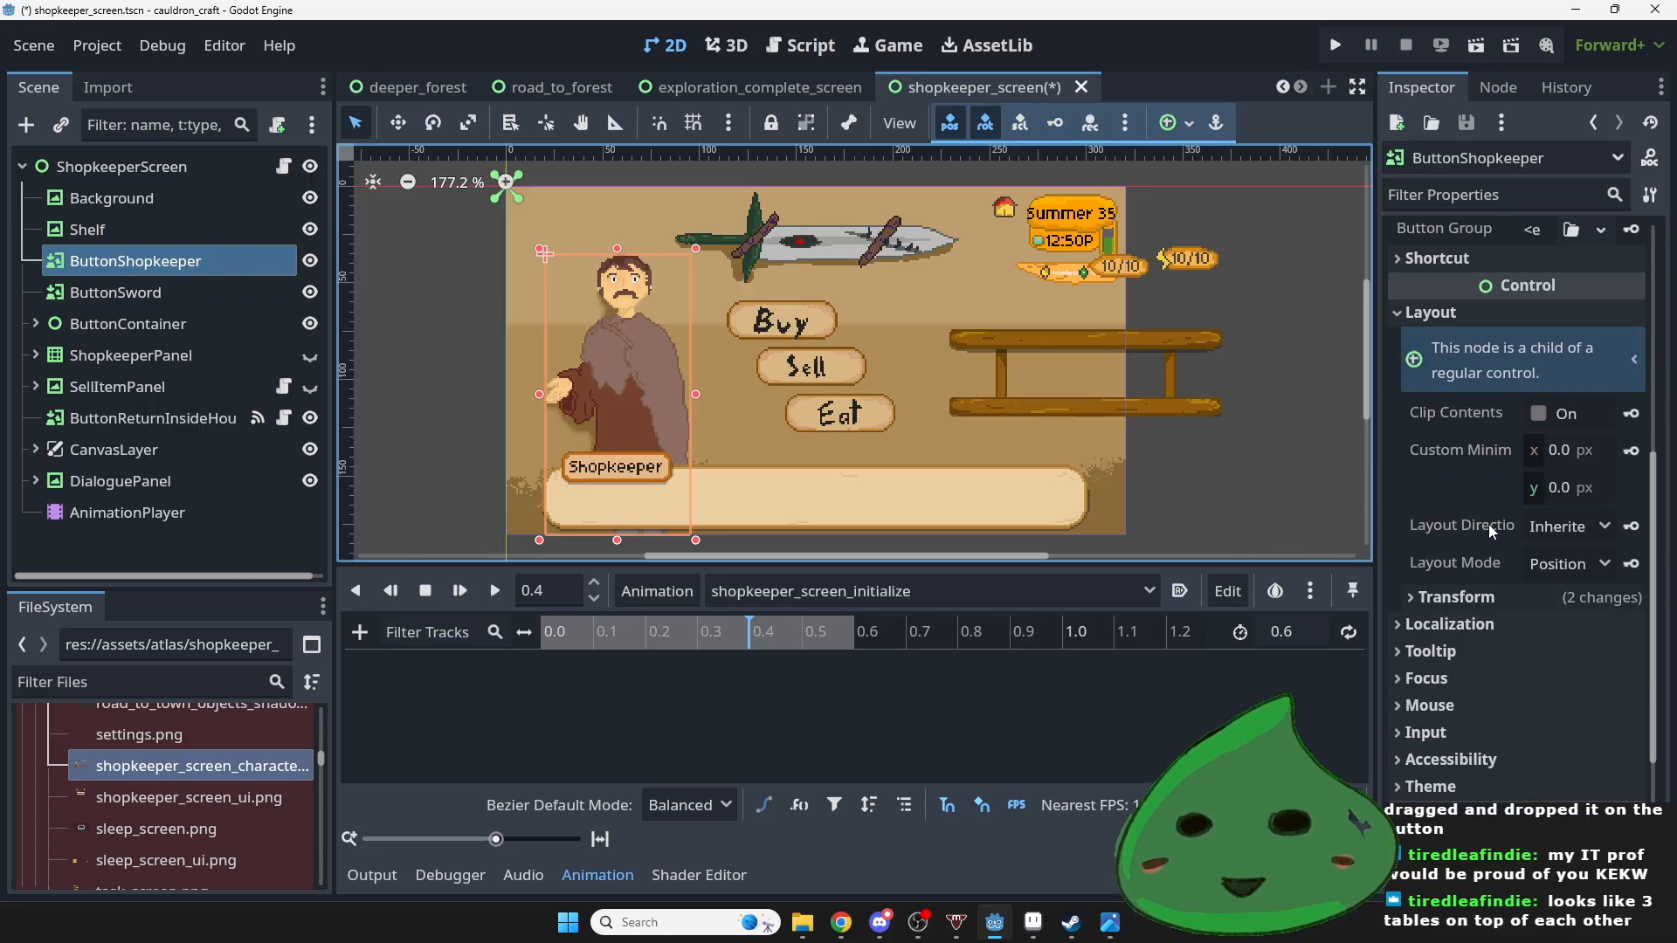
click(1456, 597)
scroll(1480, 598, down, 1)
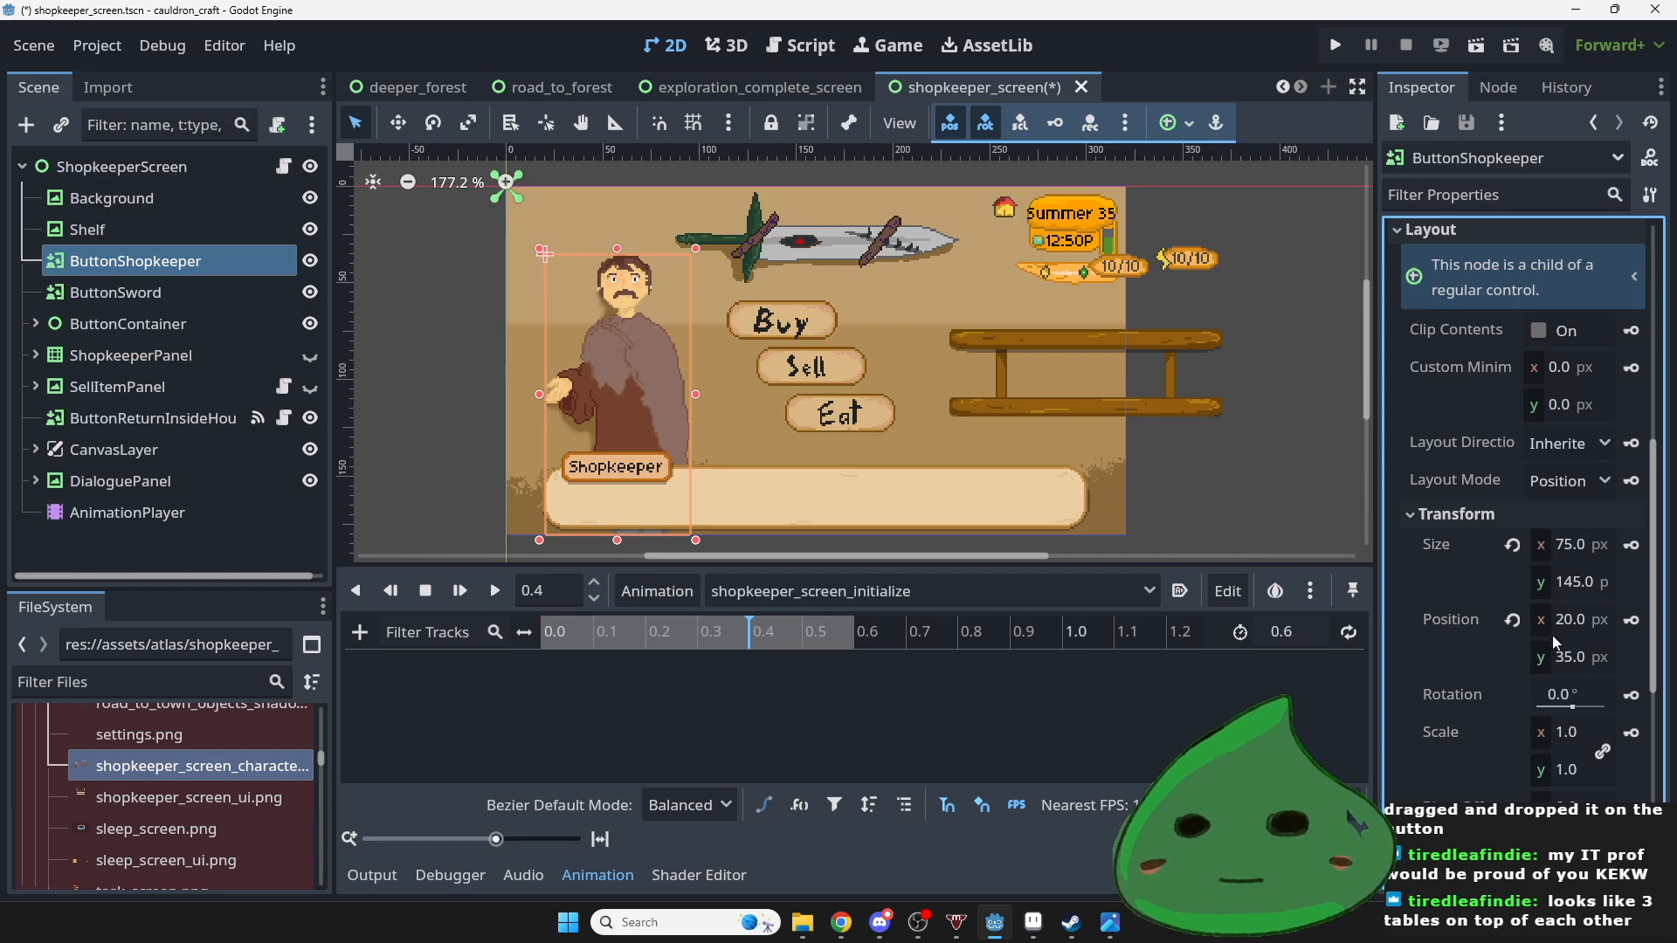
click(1631, 622)
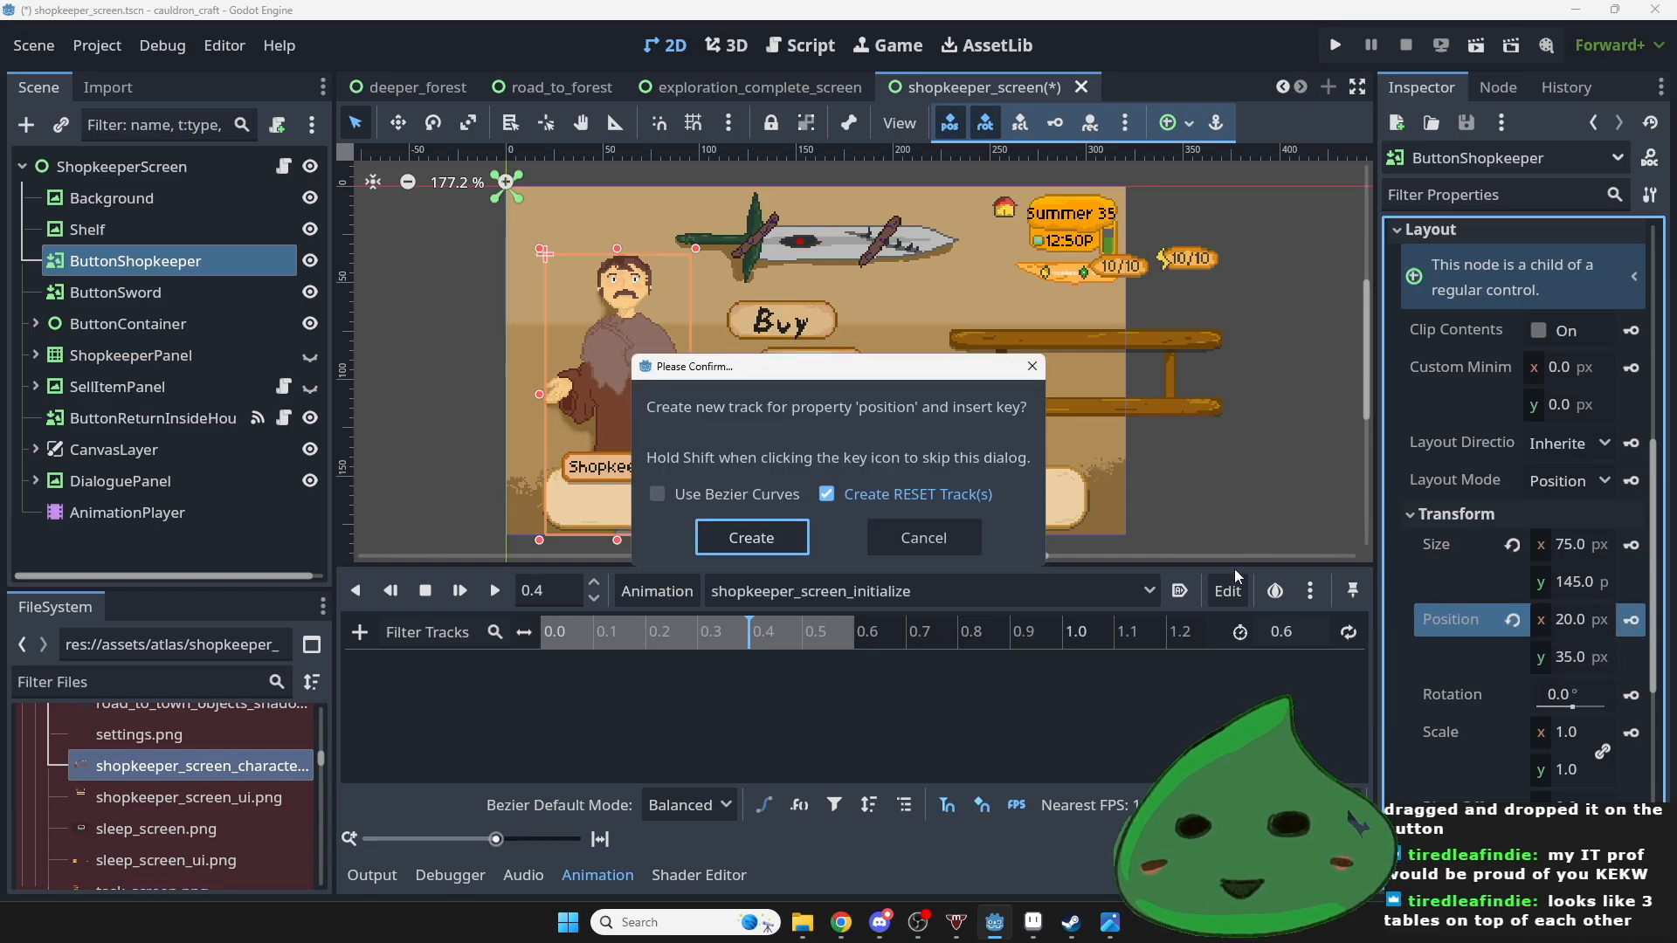
Create the position track and key the shopkeeper at x -33 at time 0.0.
click(774, 543)
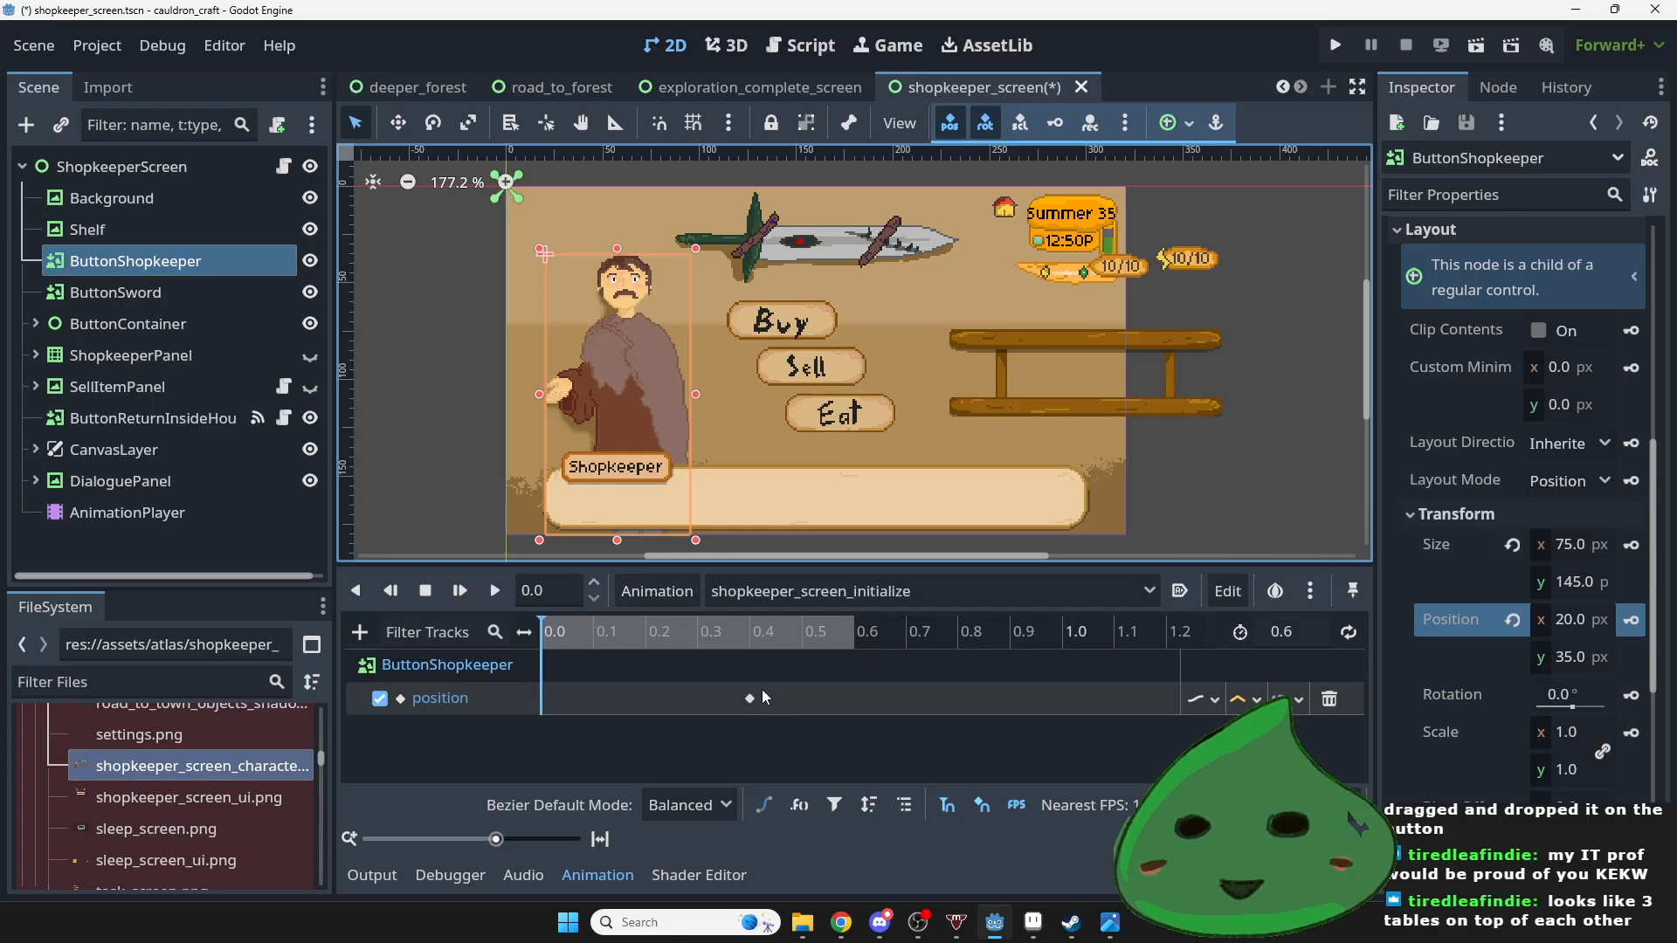
mouse_move(761, 697)
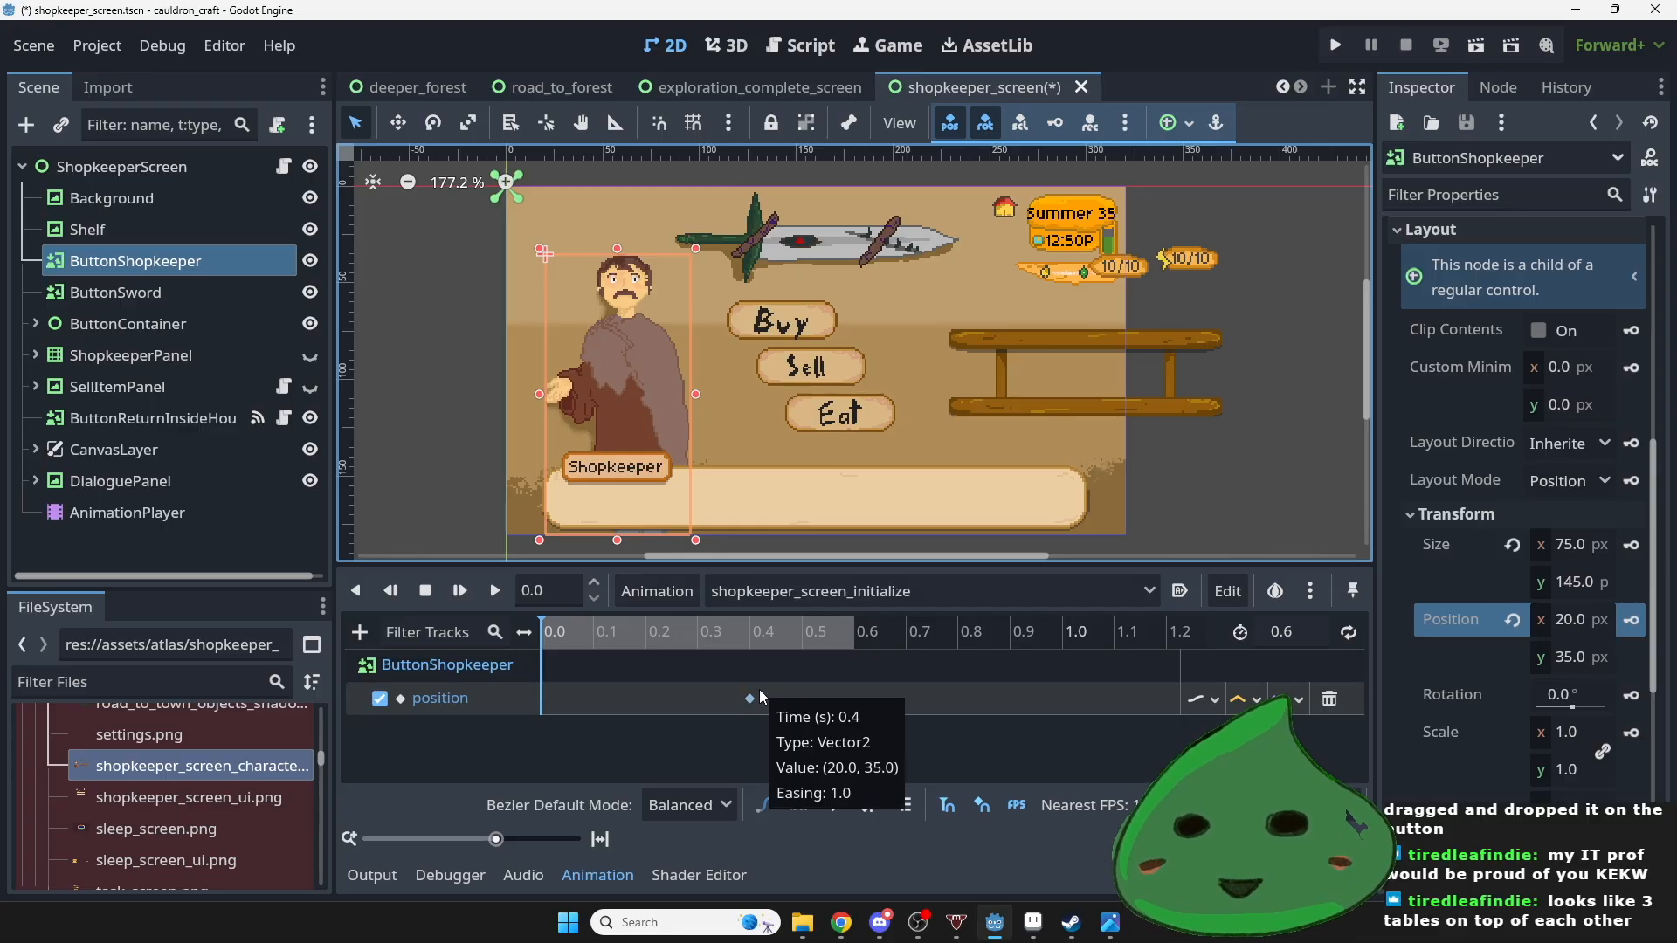
click(495, 590)
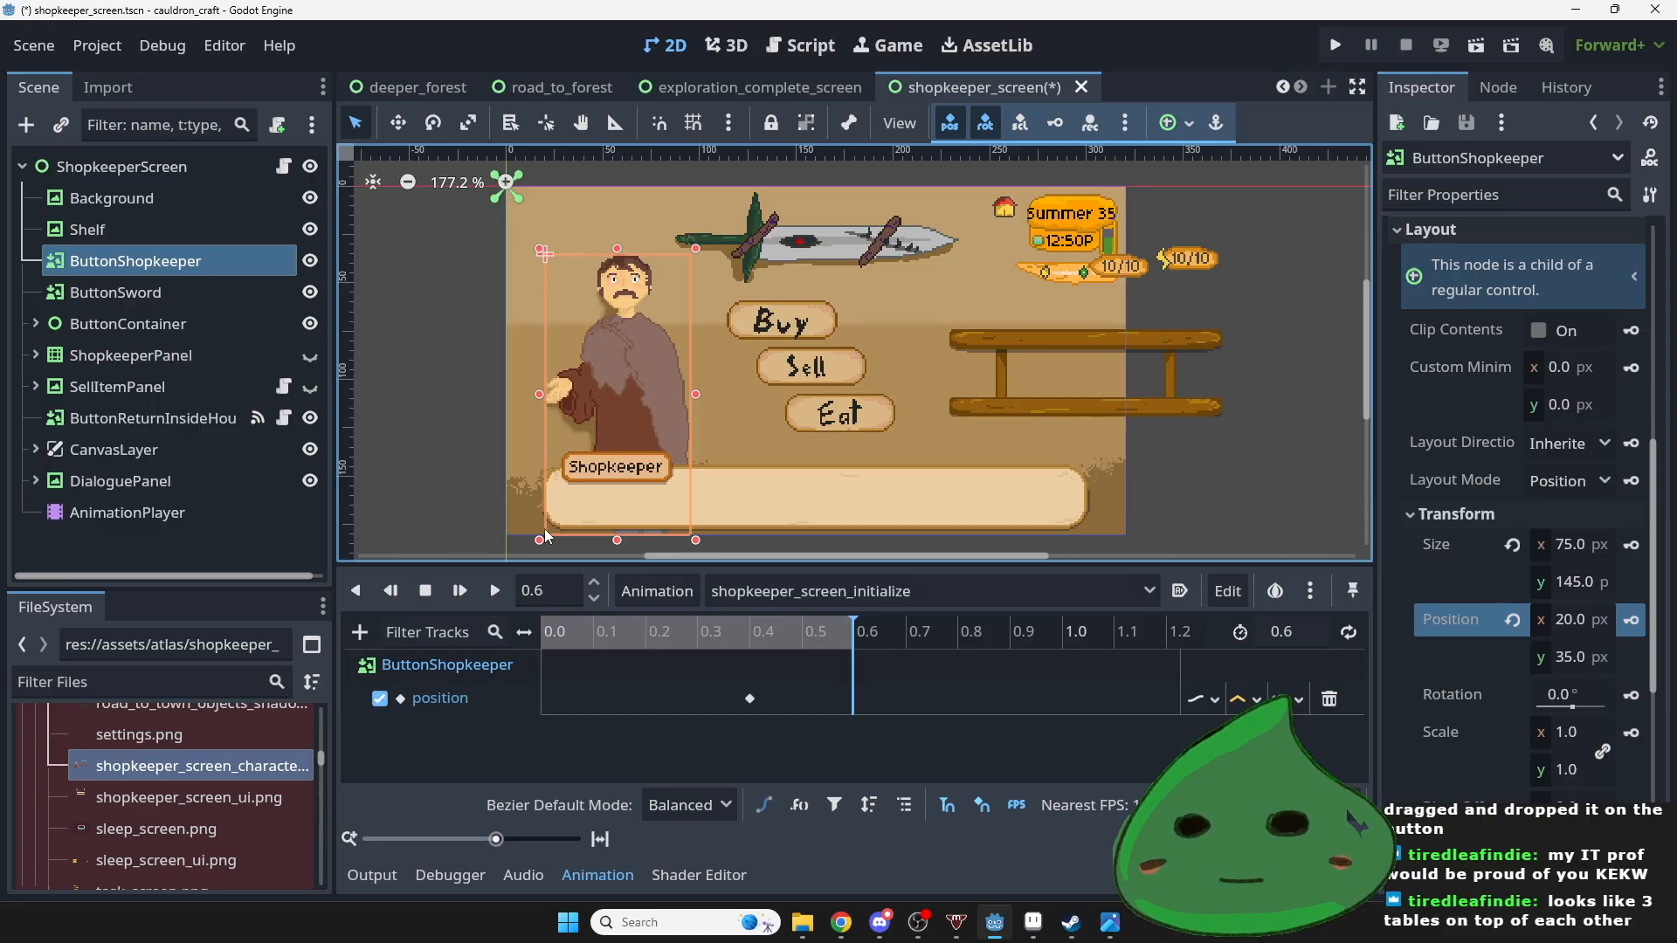
click(553, 641)
key(Left)
key(Left)
key(Left)
key(Left)
key(Left)
key(Left)
key(Left)
key(Left)
key(Left)
key(Left)
key(Left)
key(Left)
key(Left)
key(Left)
key(Left)
key(Left)
key(Left)
key(Left)
key(Left)
key(Left)
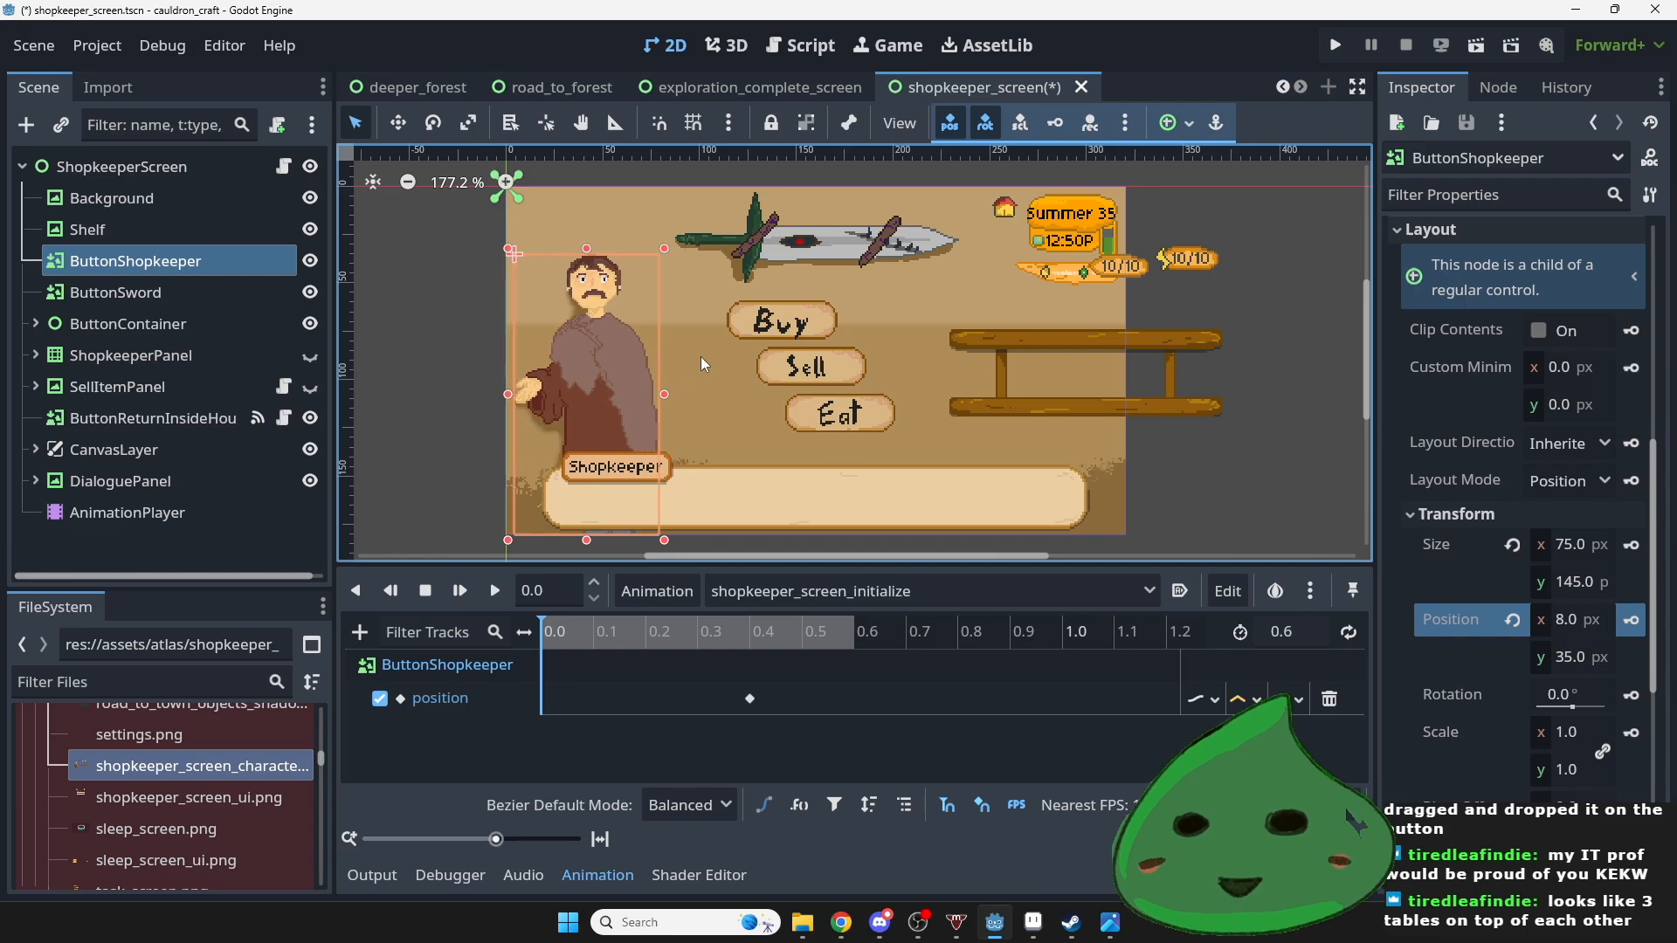
key(Left)
key(Left)
key(Left)
key(Left)
key(Left)
key(Left)
key(Left)
key(Left)
key(Left)
key(Left)
key(Left)
key(Left)
key(Left)
key(Left)
key(Left)
key(Left)
key(Left)
key(Left)
key(Left)
key(Left)
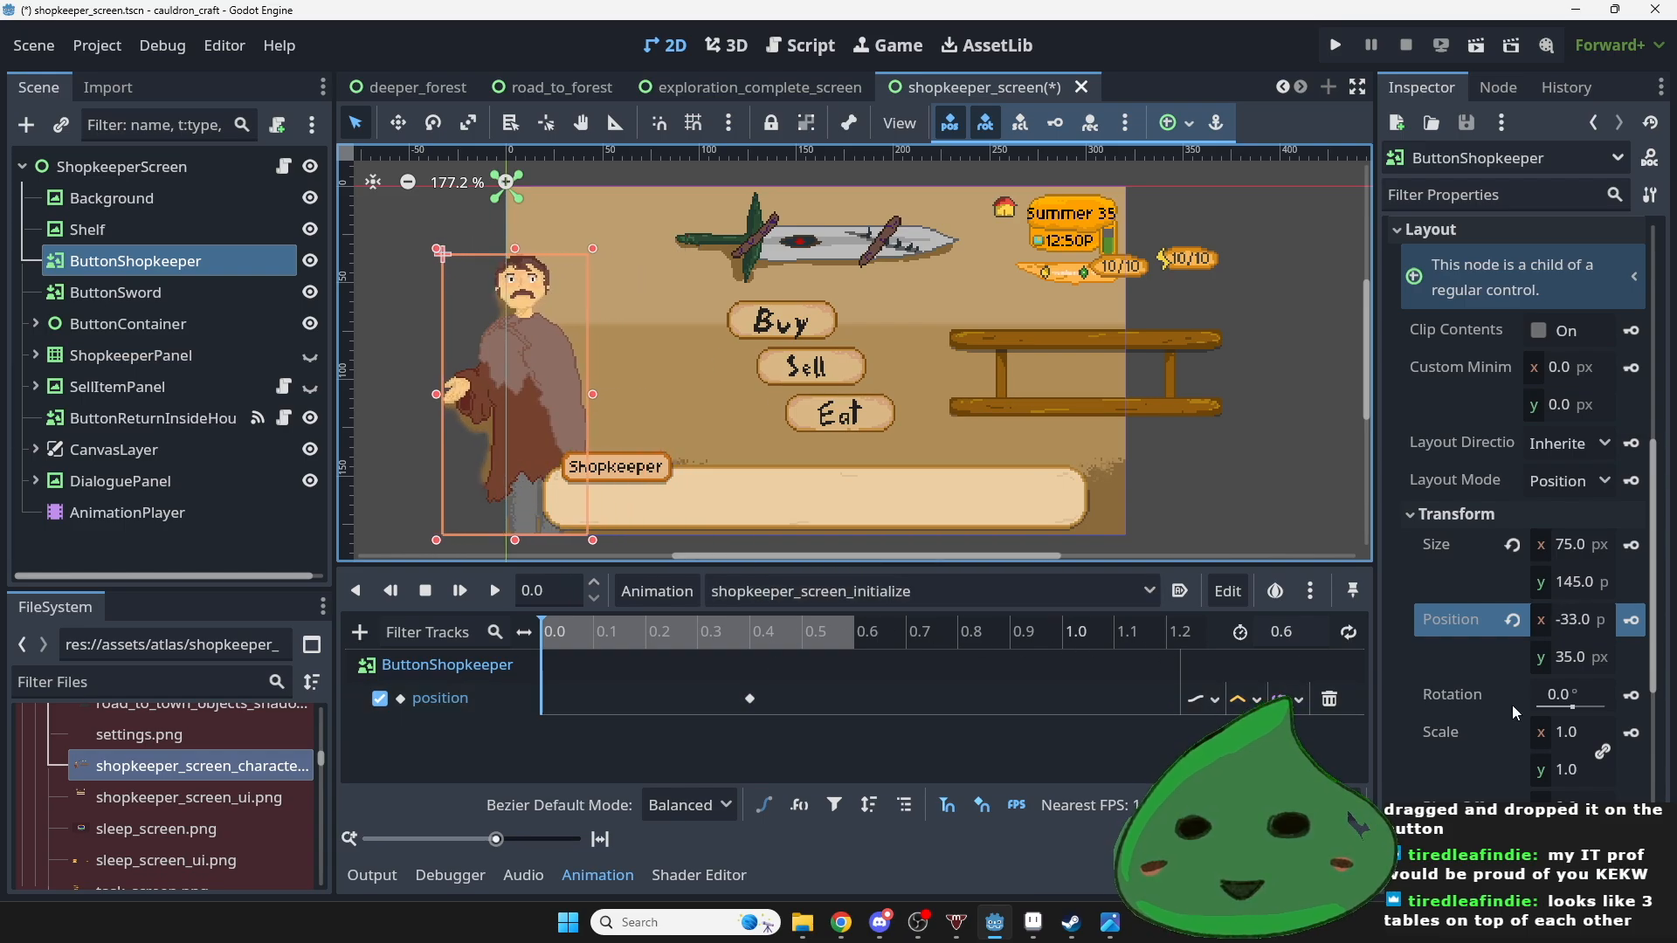
click(1628, 622)
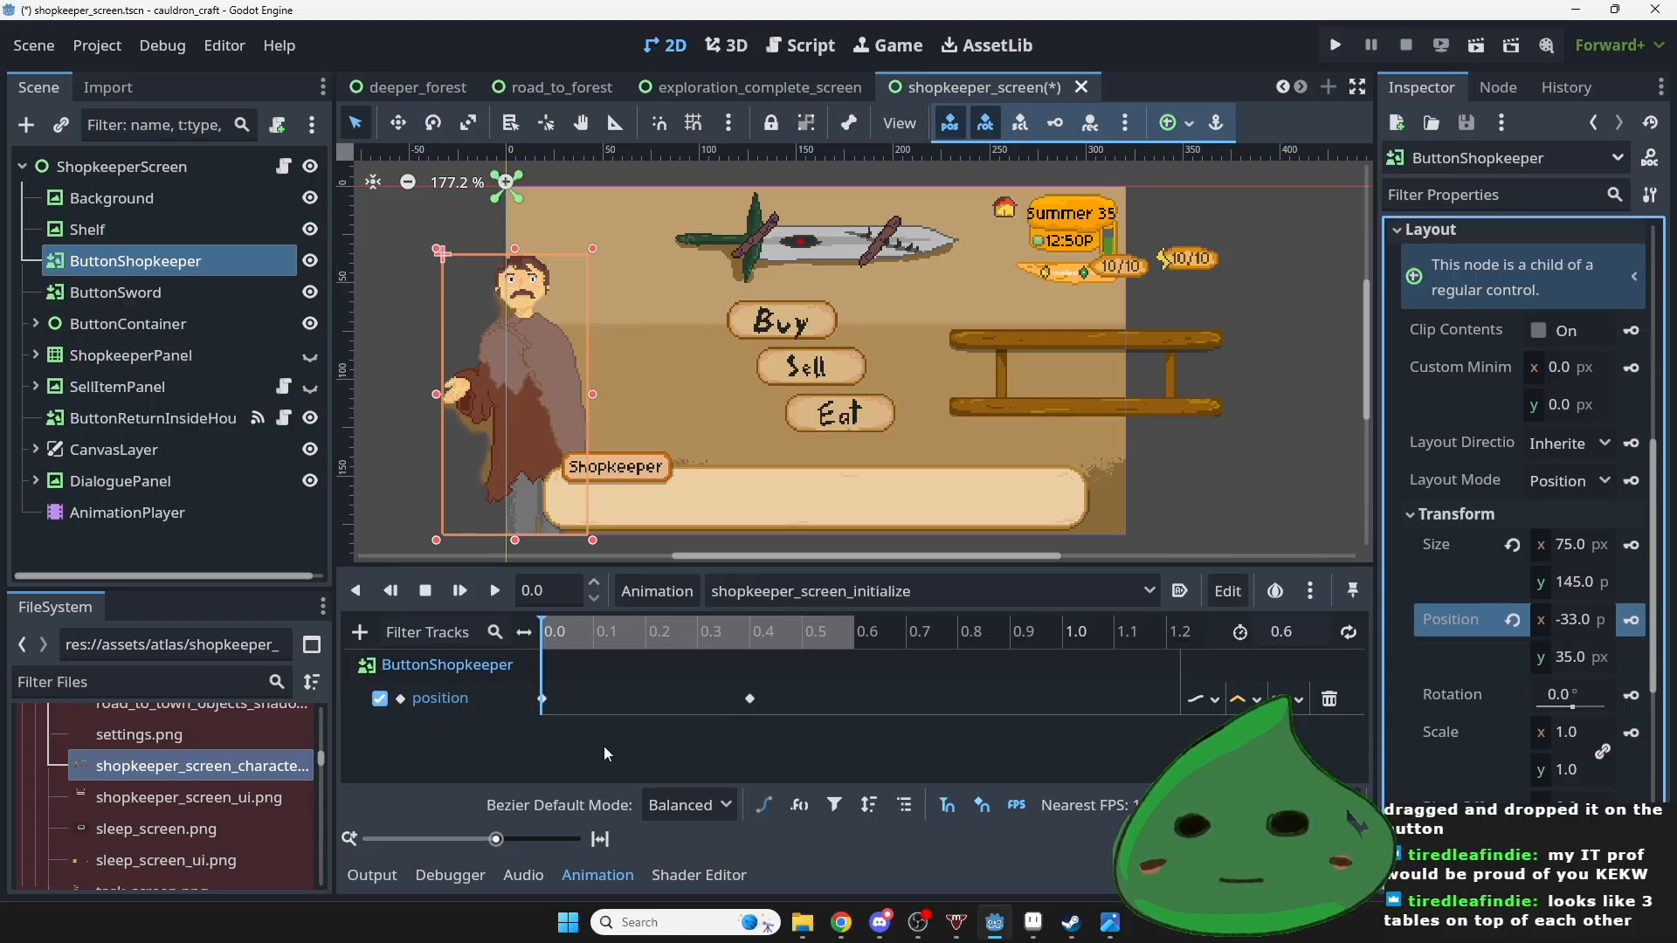
Replay the slide-in animation several times, then open the shopkeeper_screen.gd script.
click(496, 592)
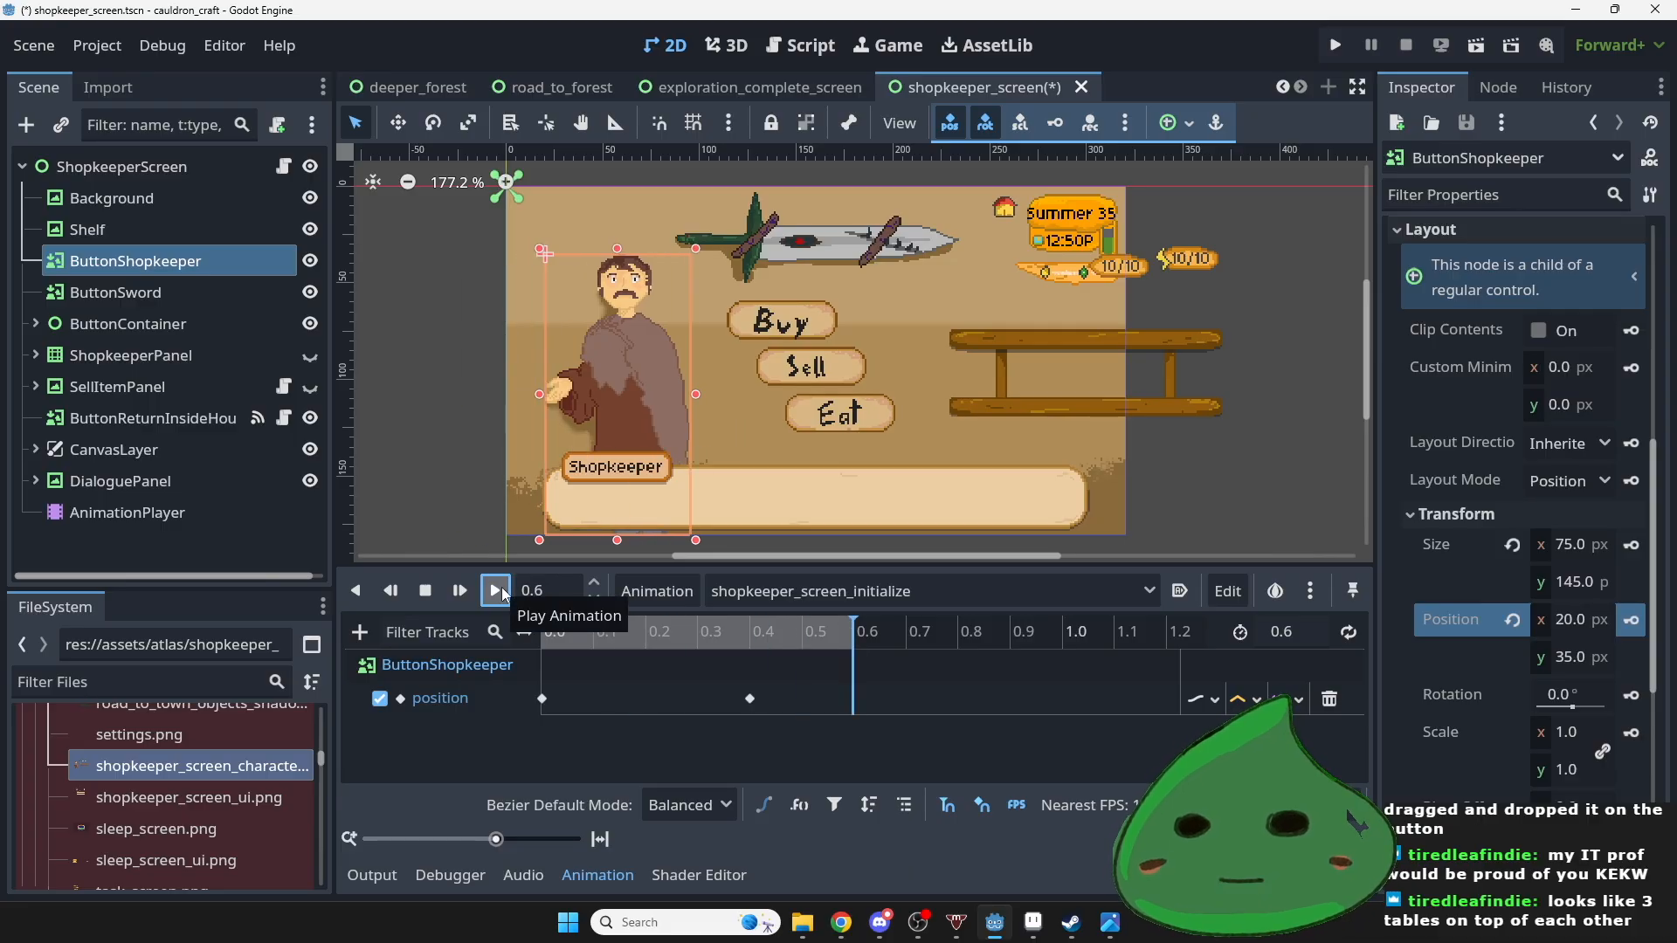
click(501, 592)
click(501, 593)
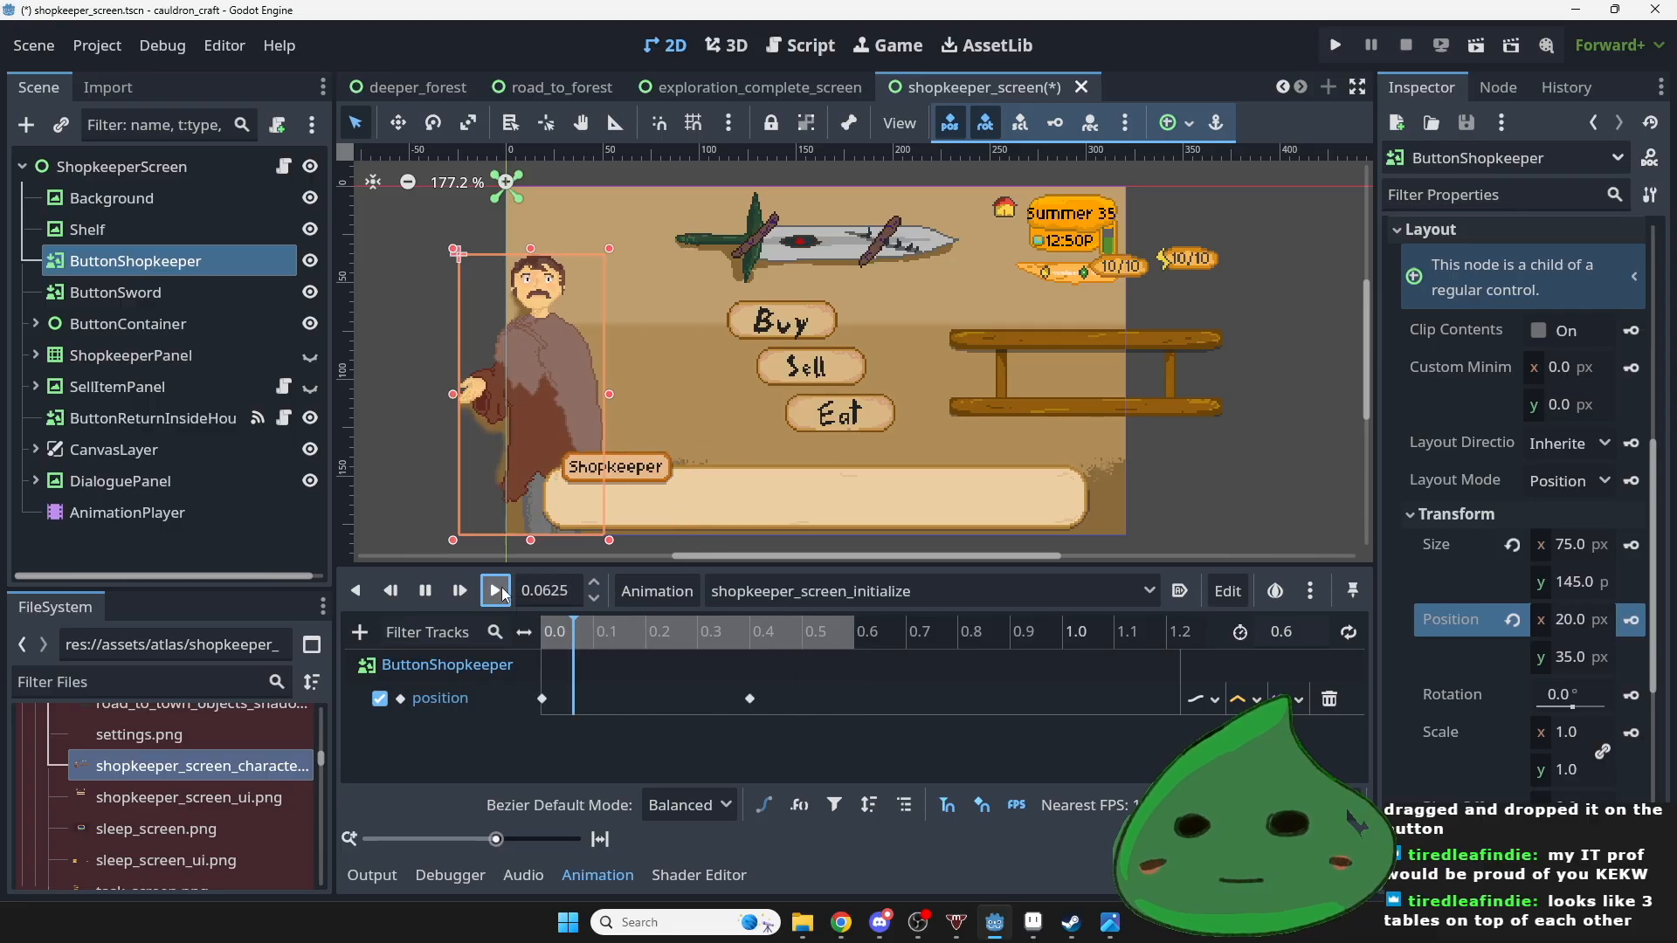
click(501, 593)
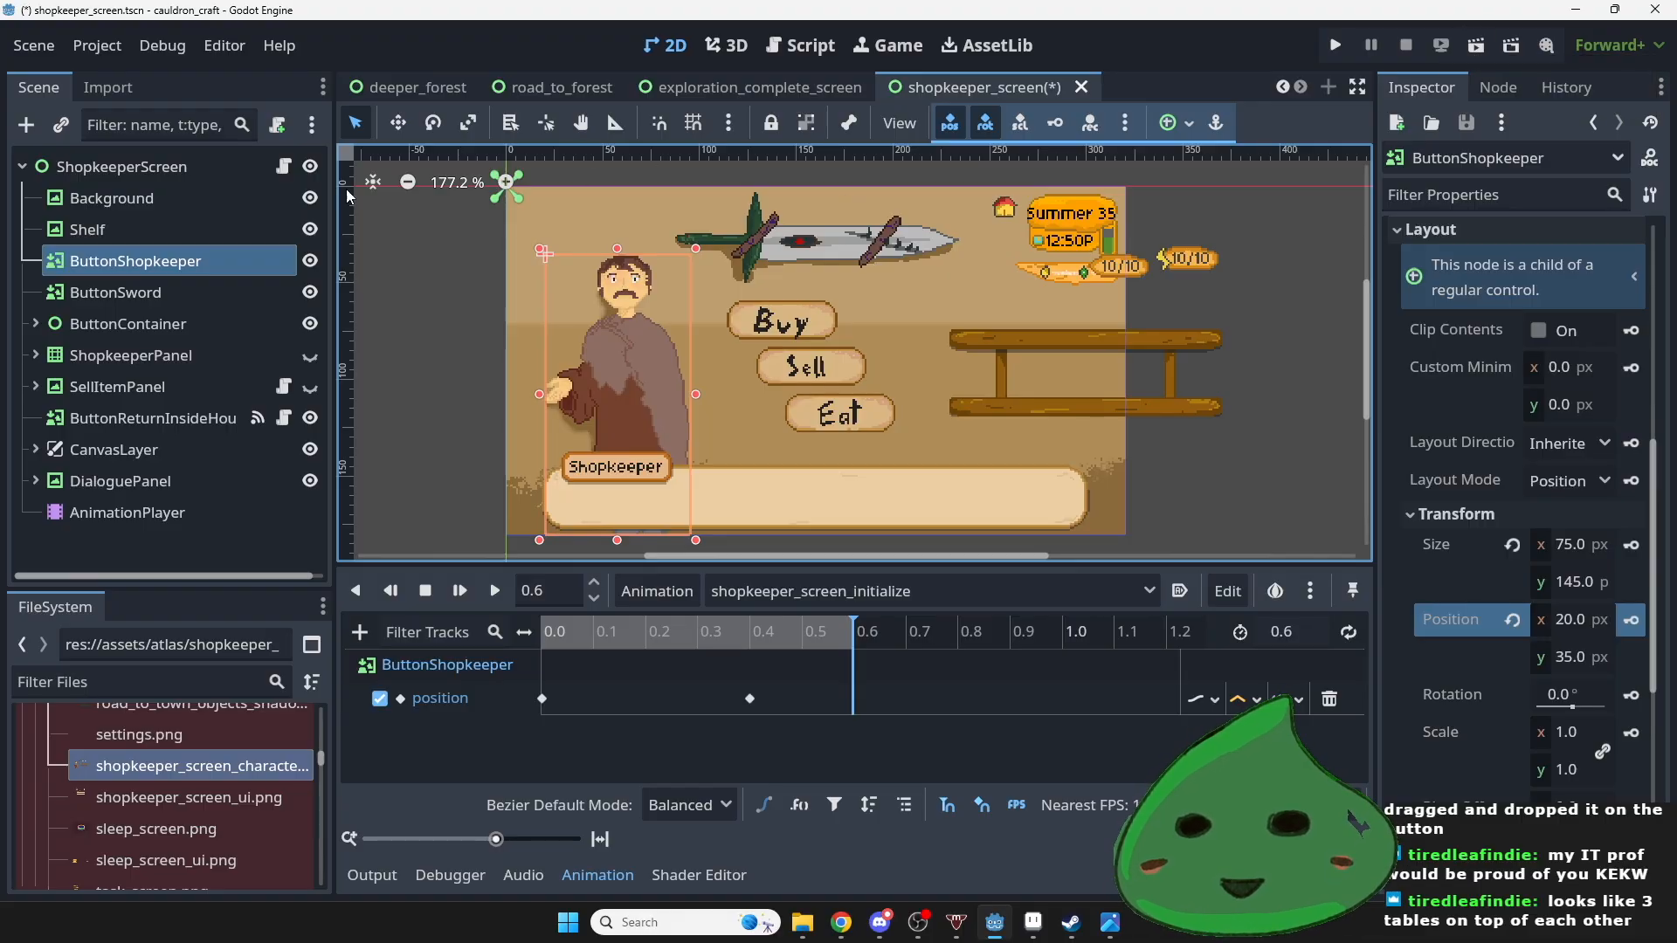
click(283, 166)
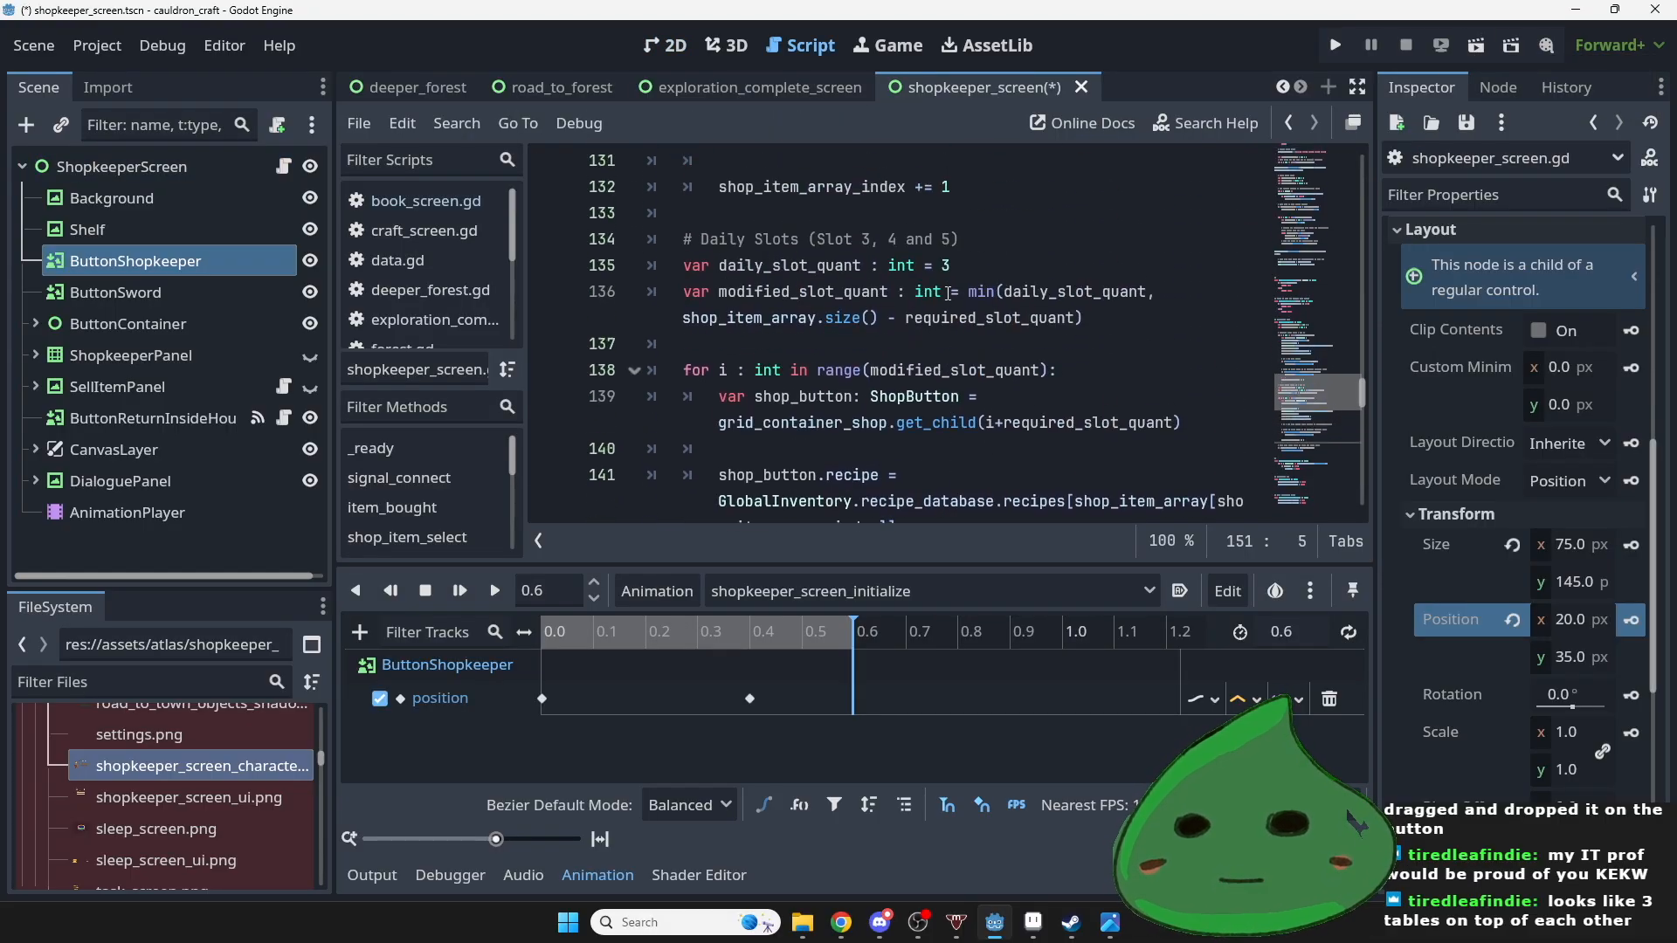
scroll(949, 294, up, 15)
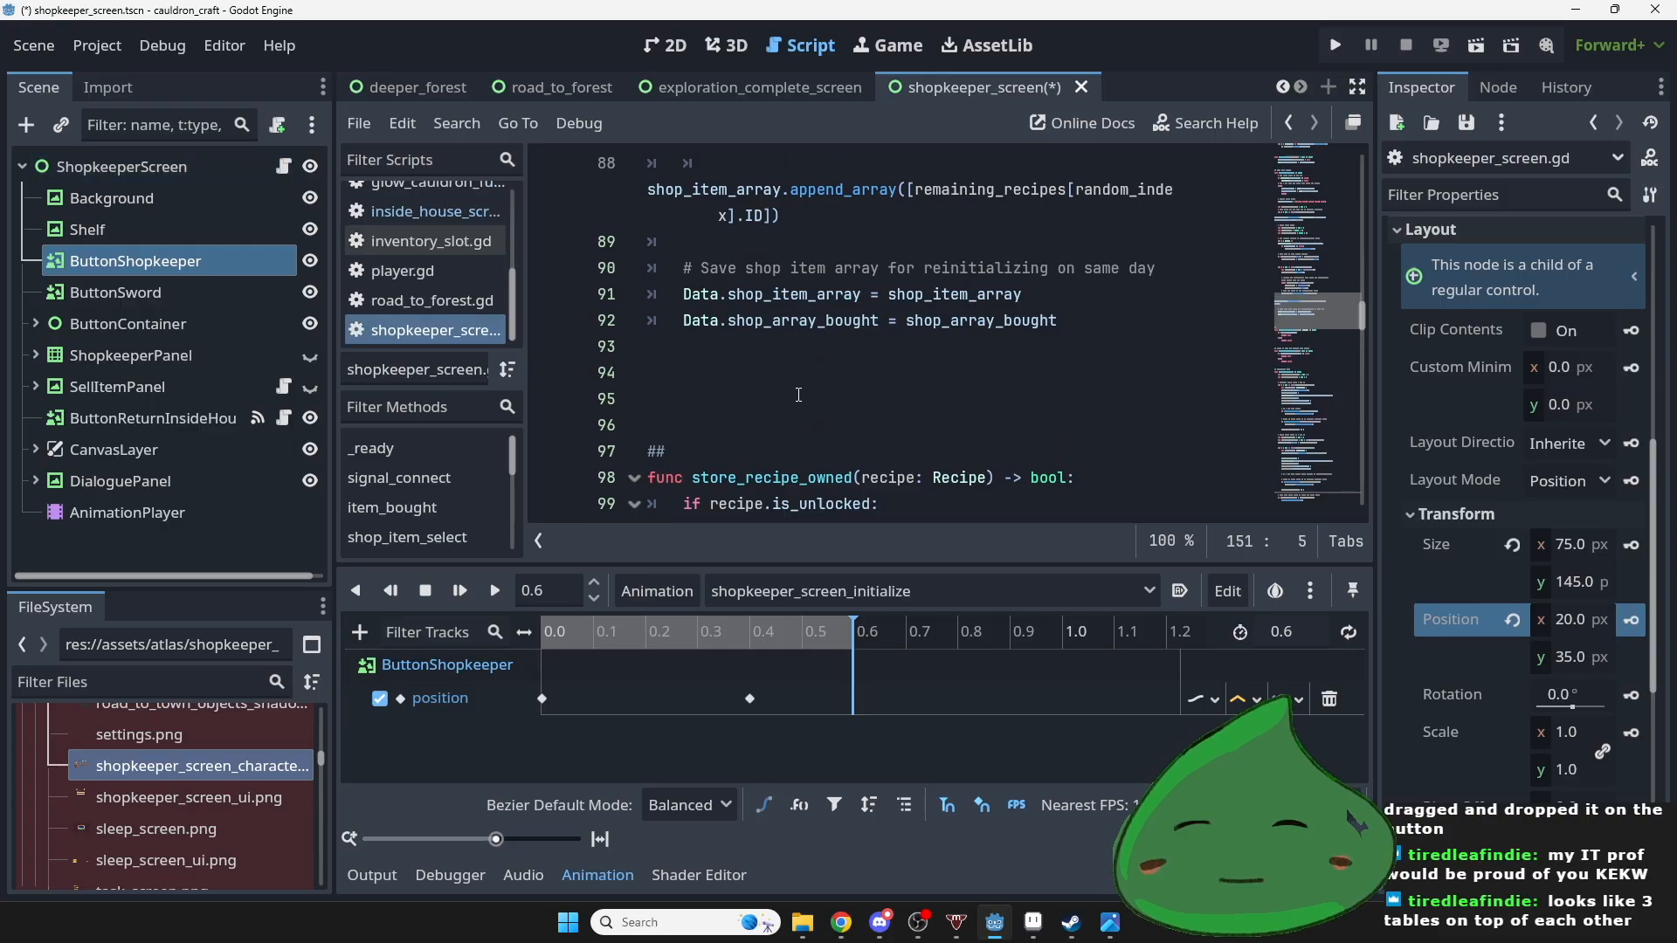
scroll(798, 395, up, 20)
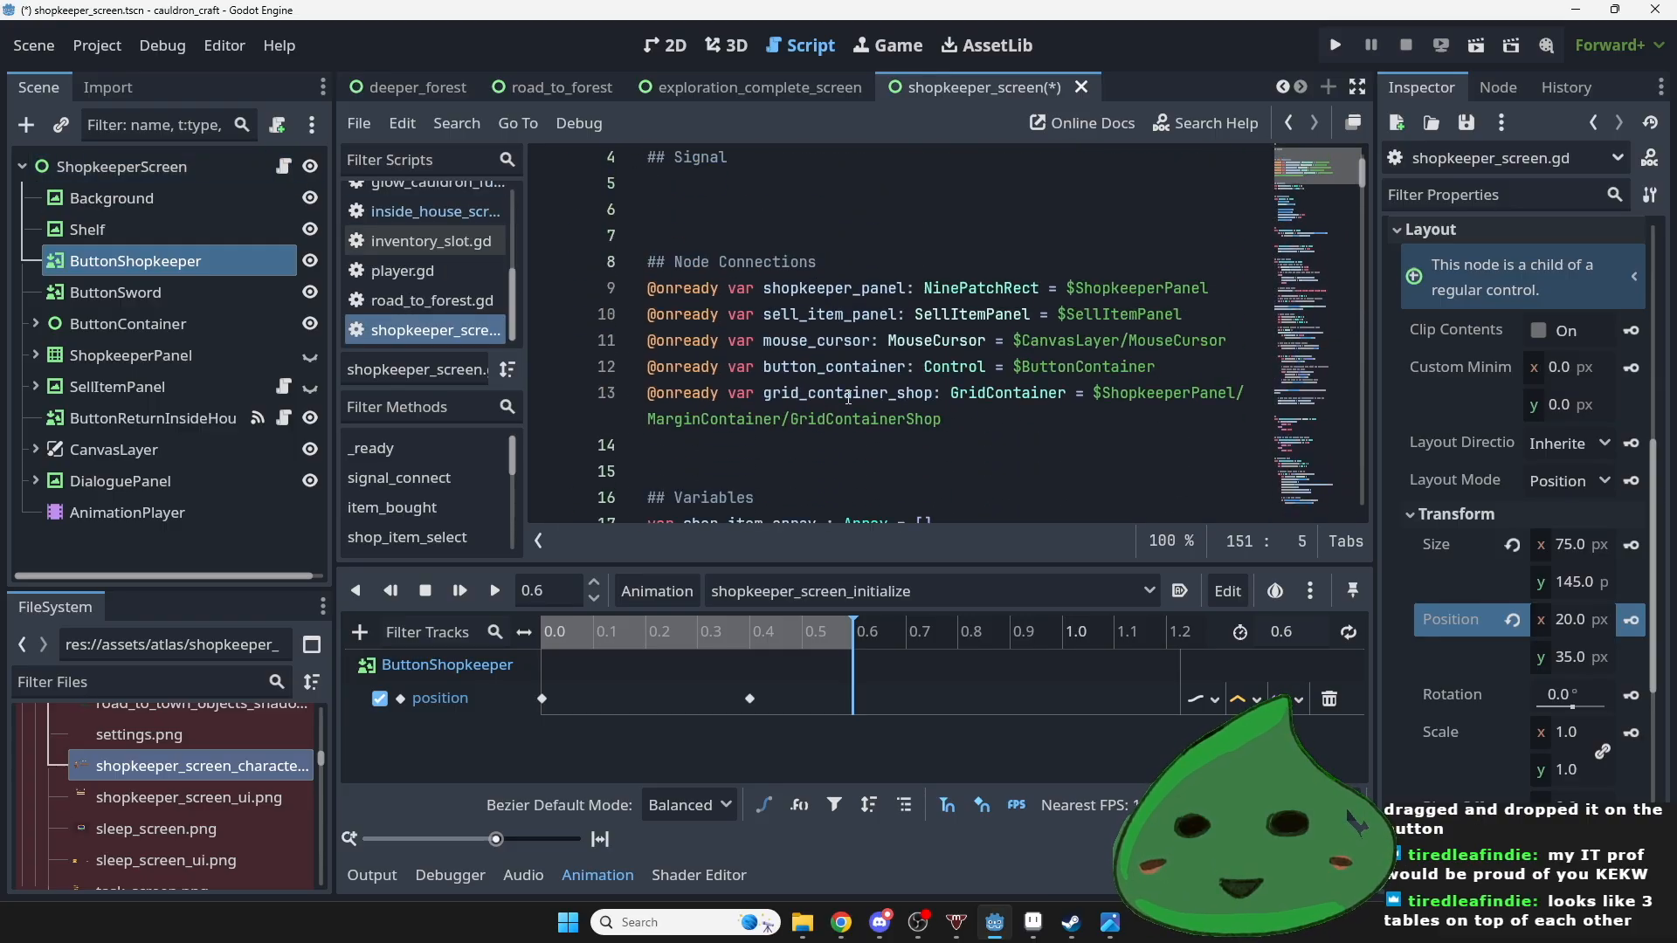
scroll(848, 397, down, 5)
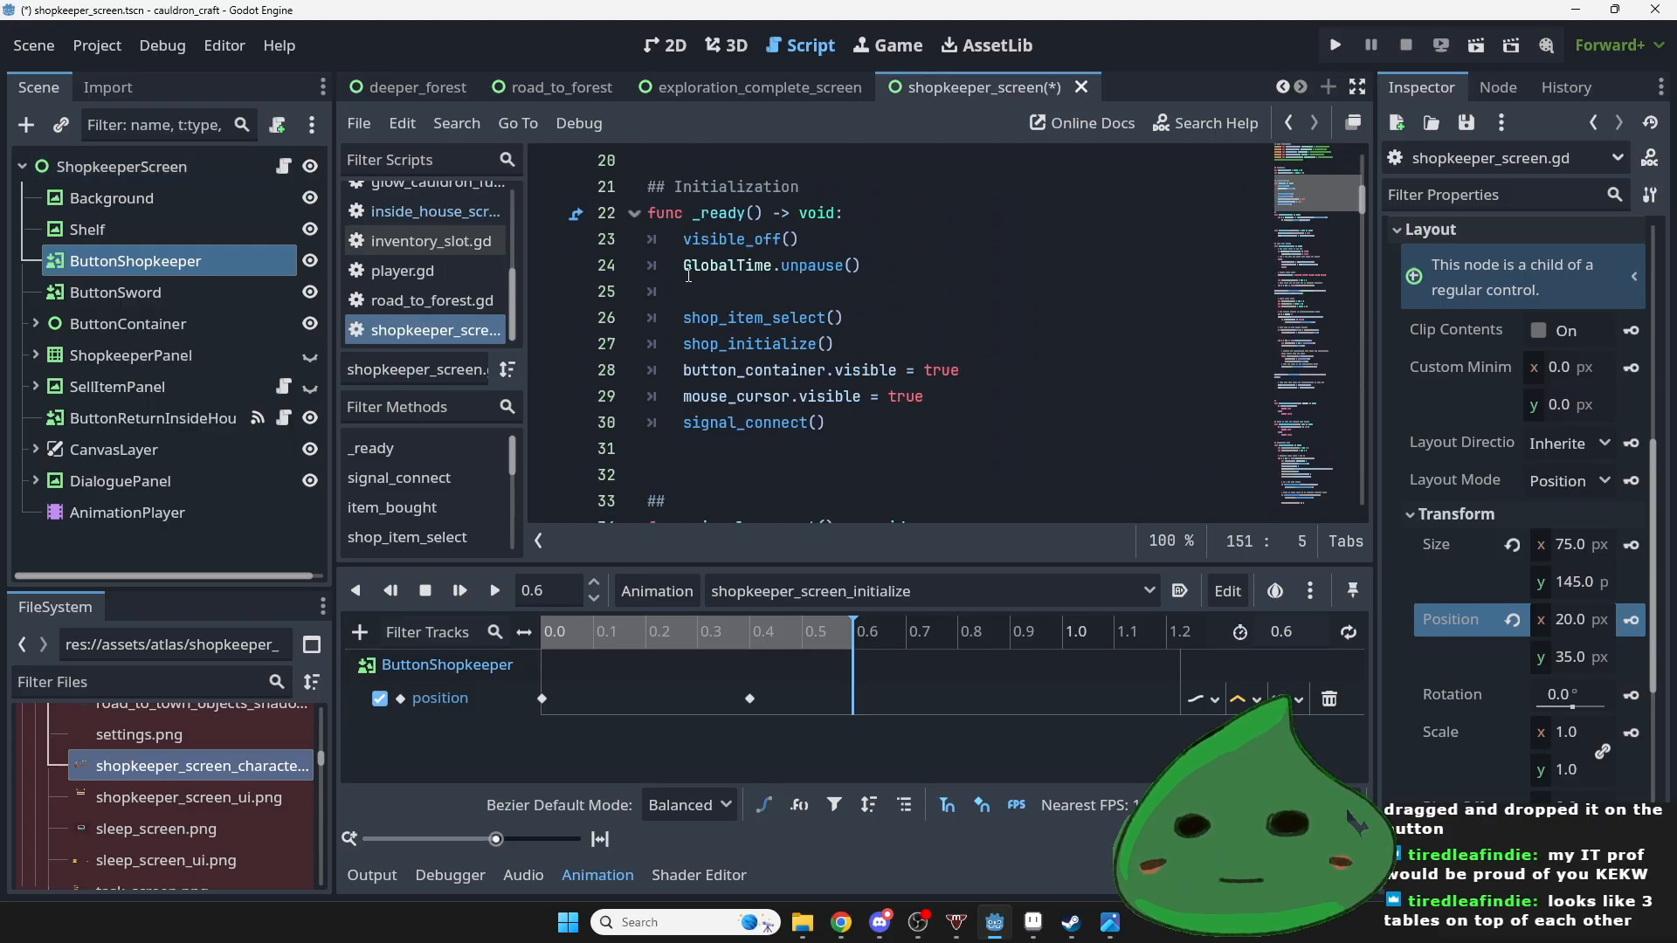
scroll(713, 476, up, 6)
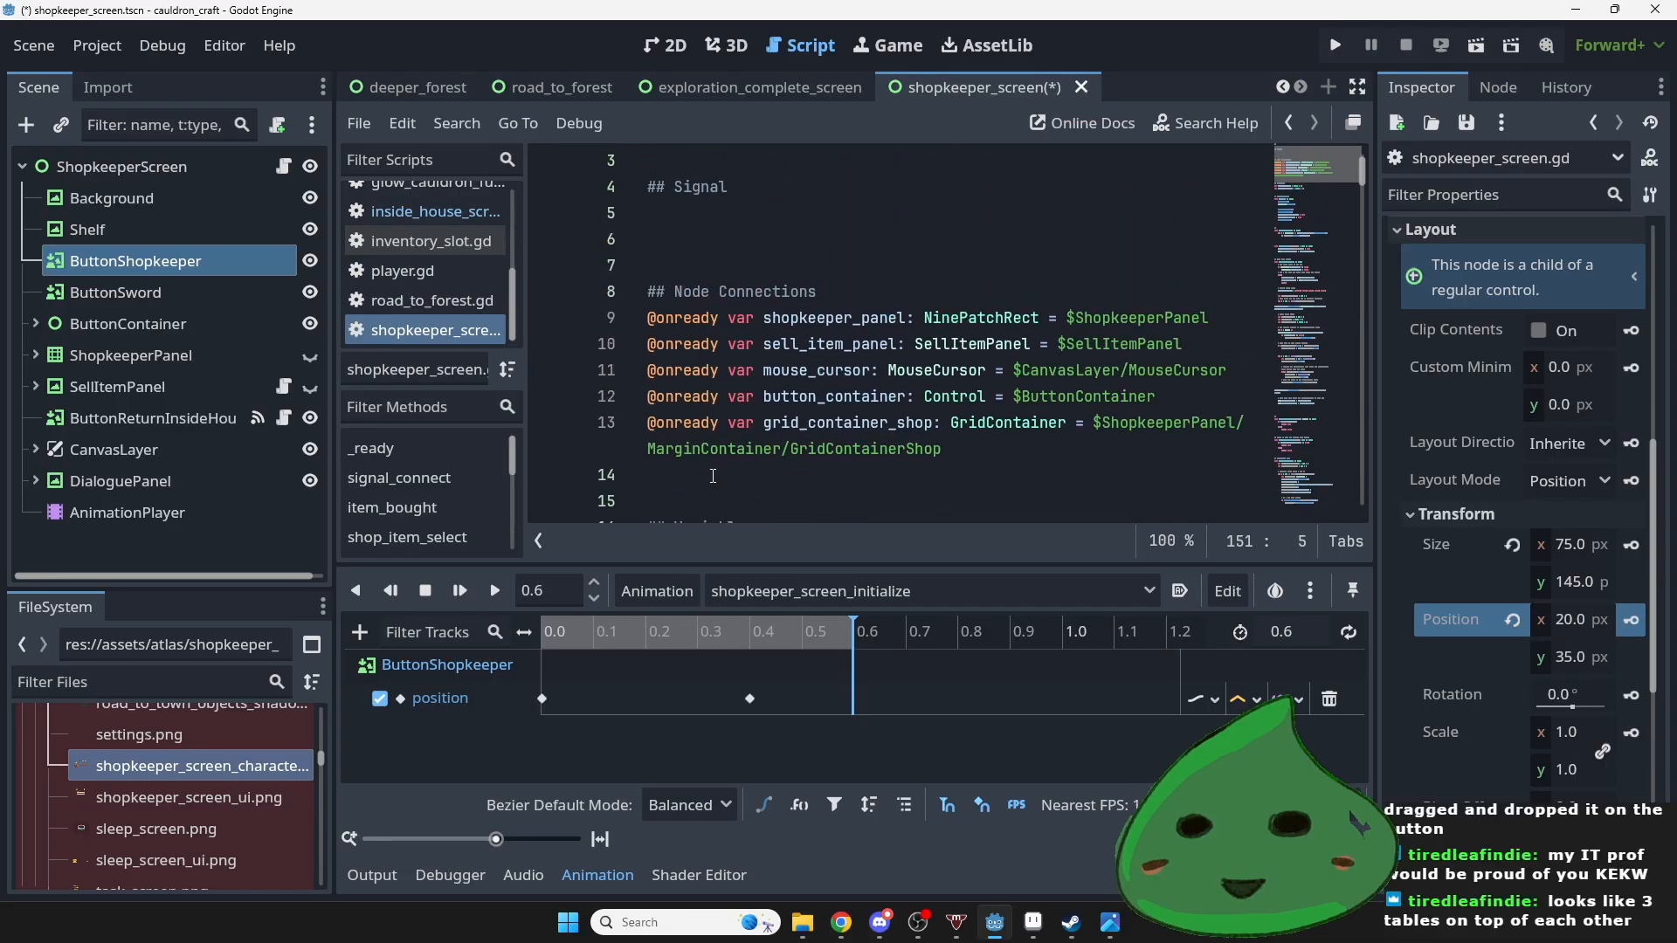
click(713, 476)
key(Down)
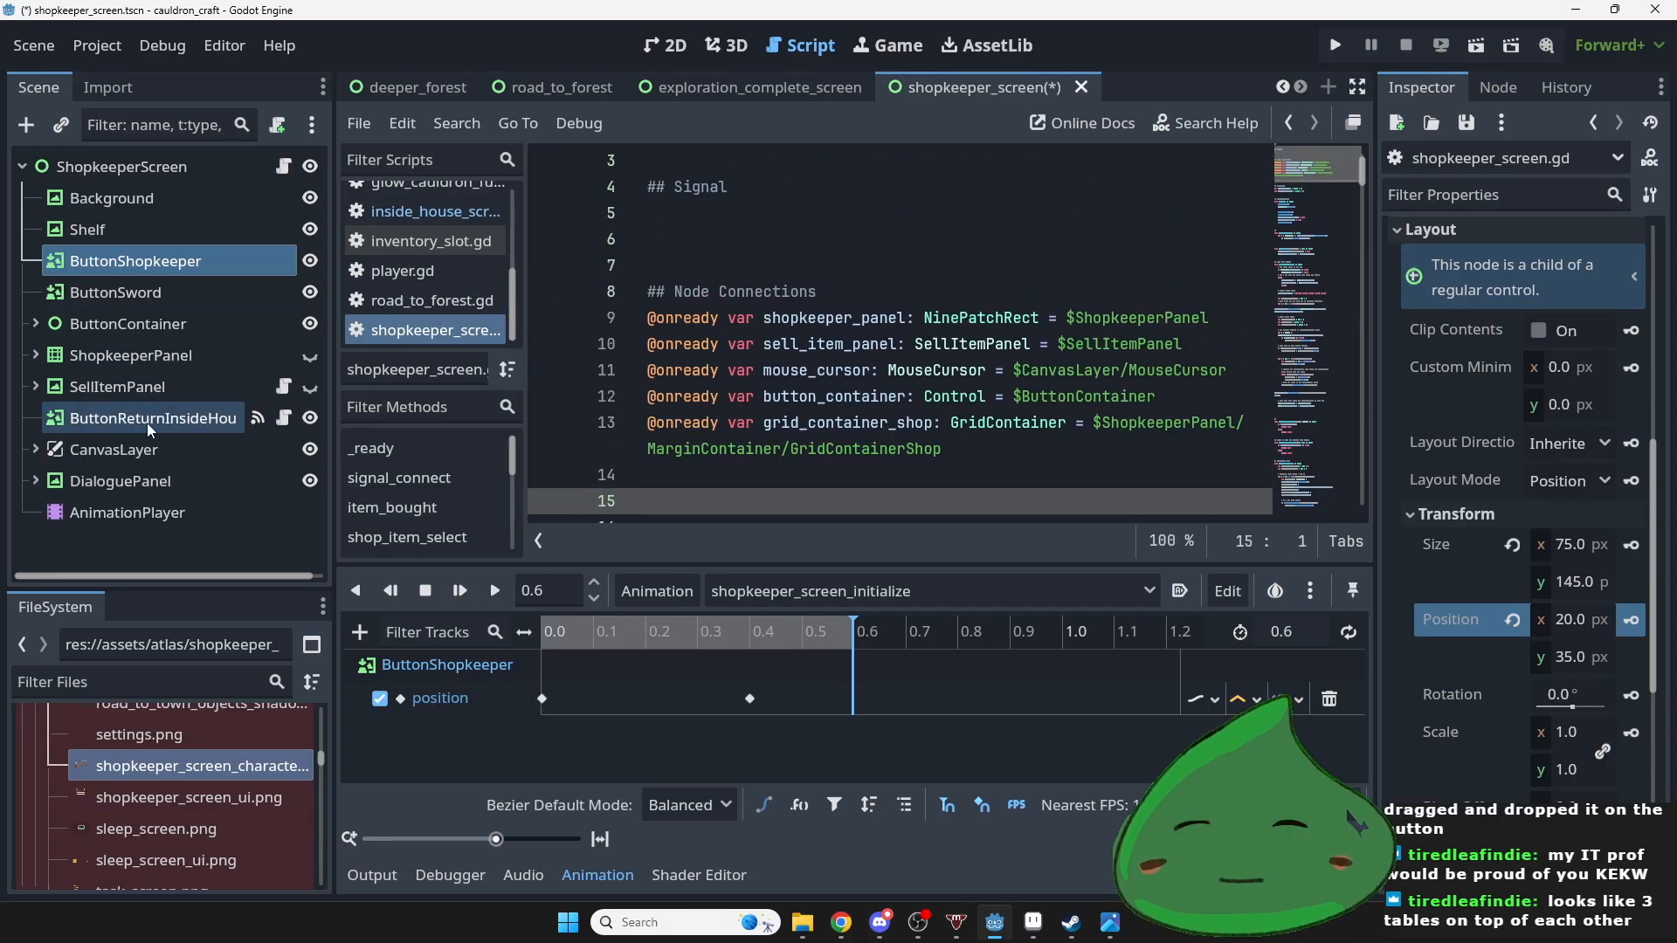
click(145, 515)
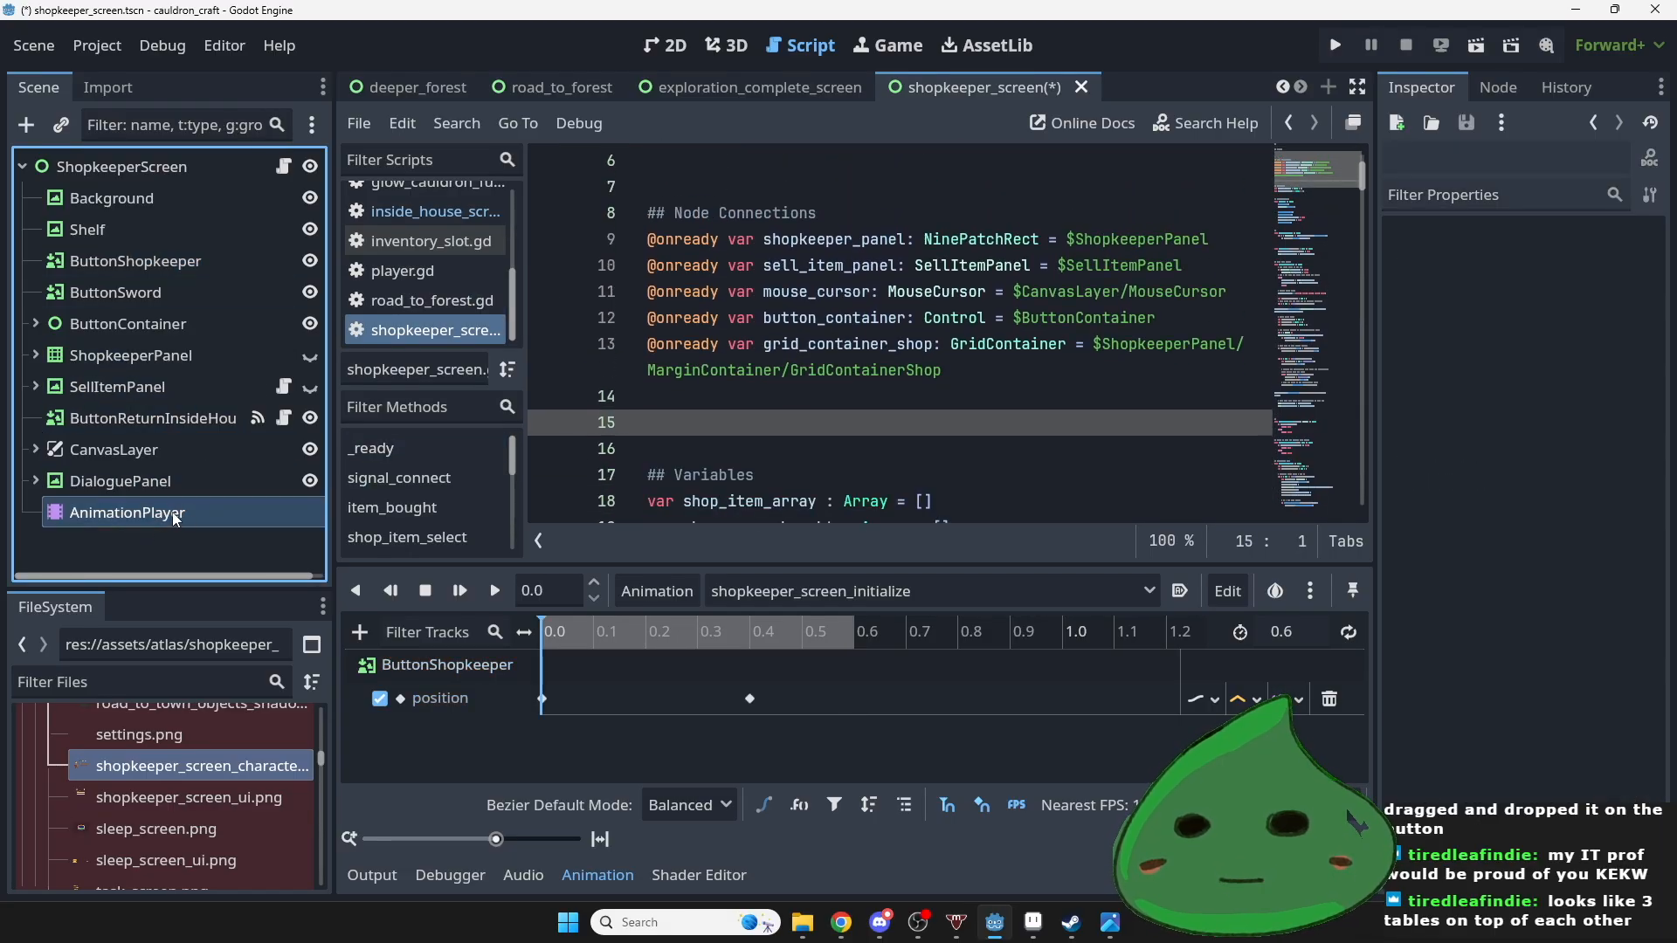
ctrl+drag(171, 512, 681, 423)
double_click(821, 424)
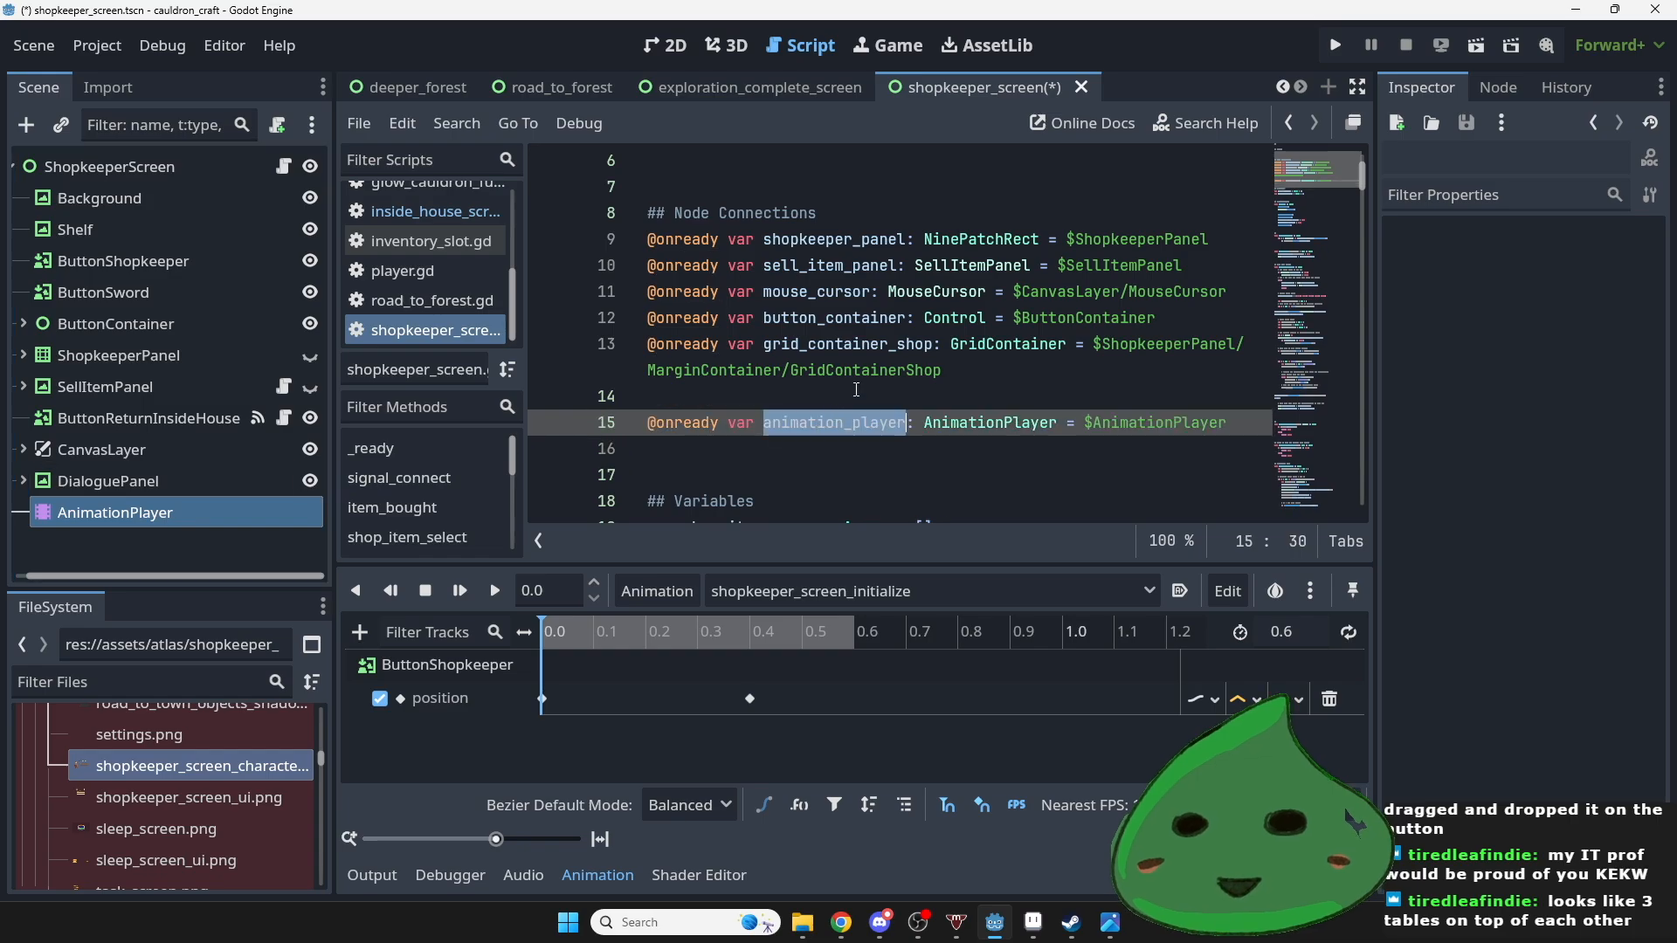
Call animation_player.play("shopkeeper_screen_initialize") in _ready after GlobalTime.unpause(), and save.
scroll(856, 390, down, 3)
scroll(874, 384, down, 2)
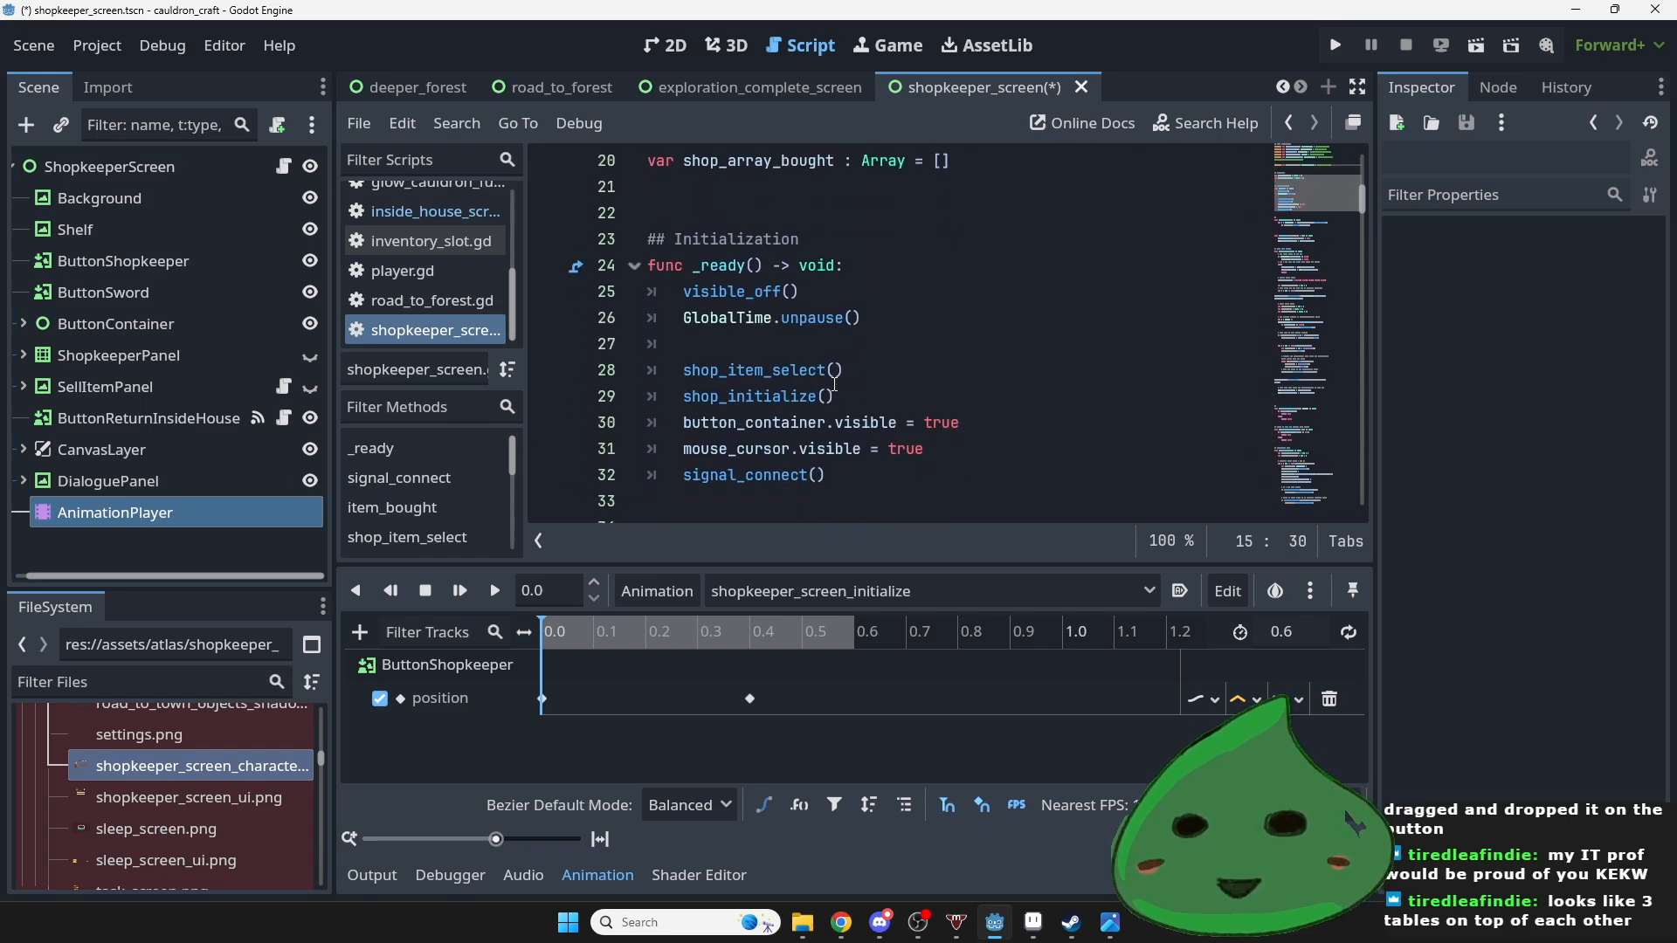
click(942, 319)
click(915, 338)
click(916, 329)
click(914, 341)
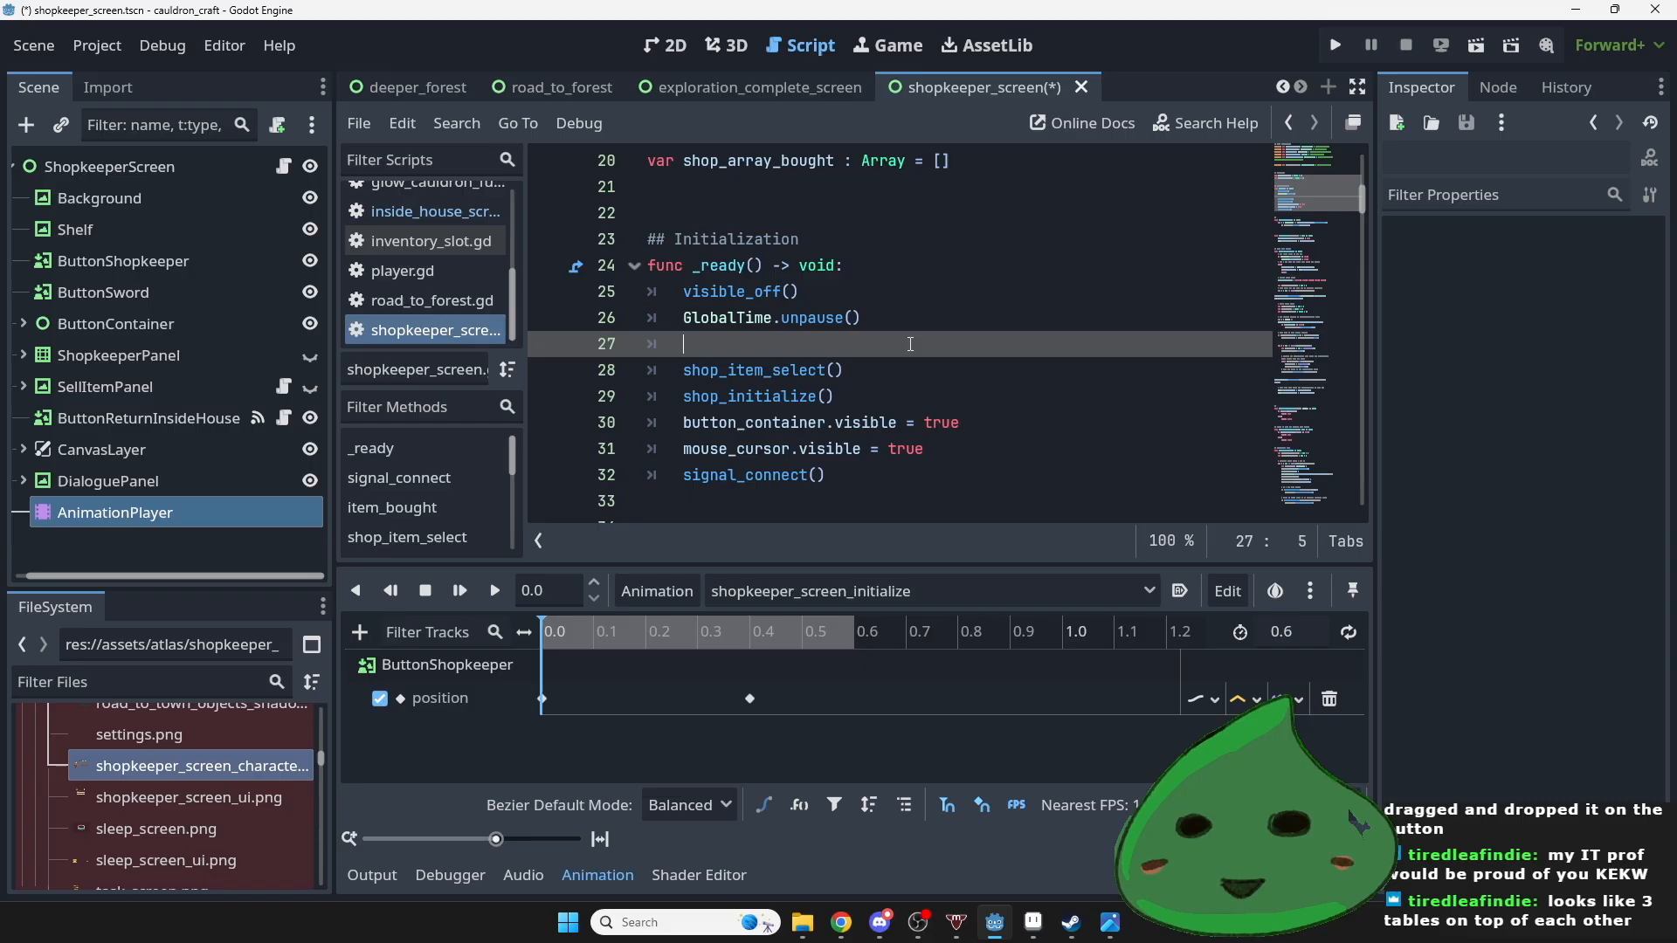
key(Return)
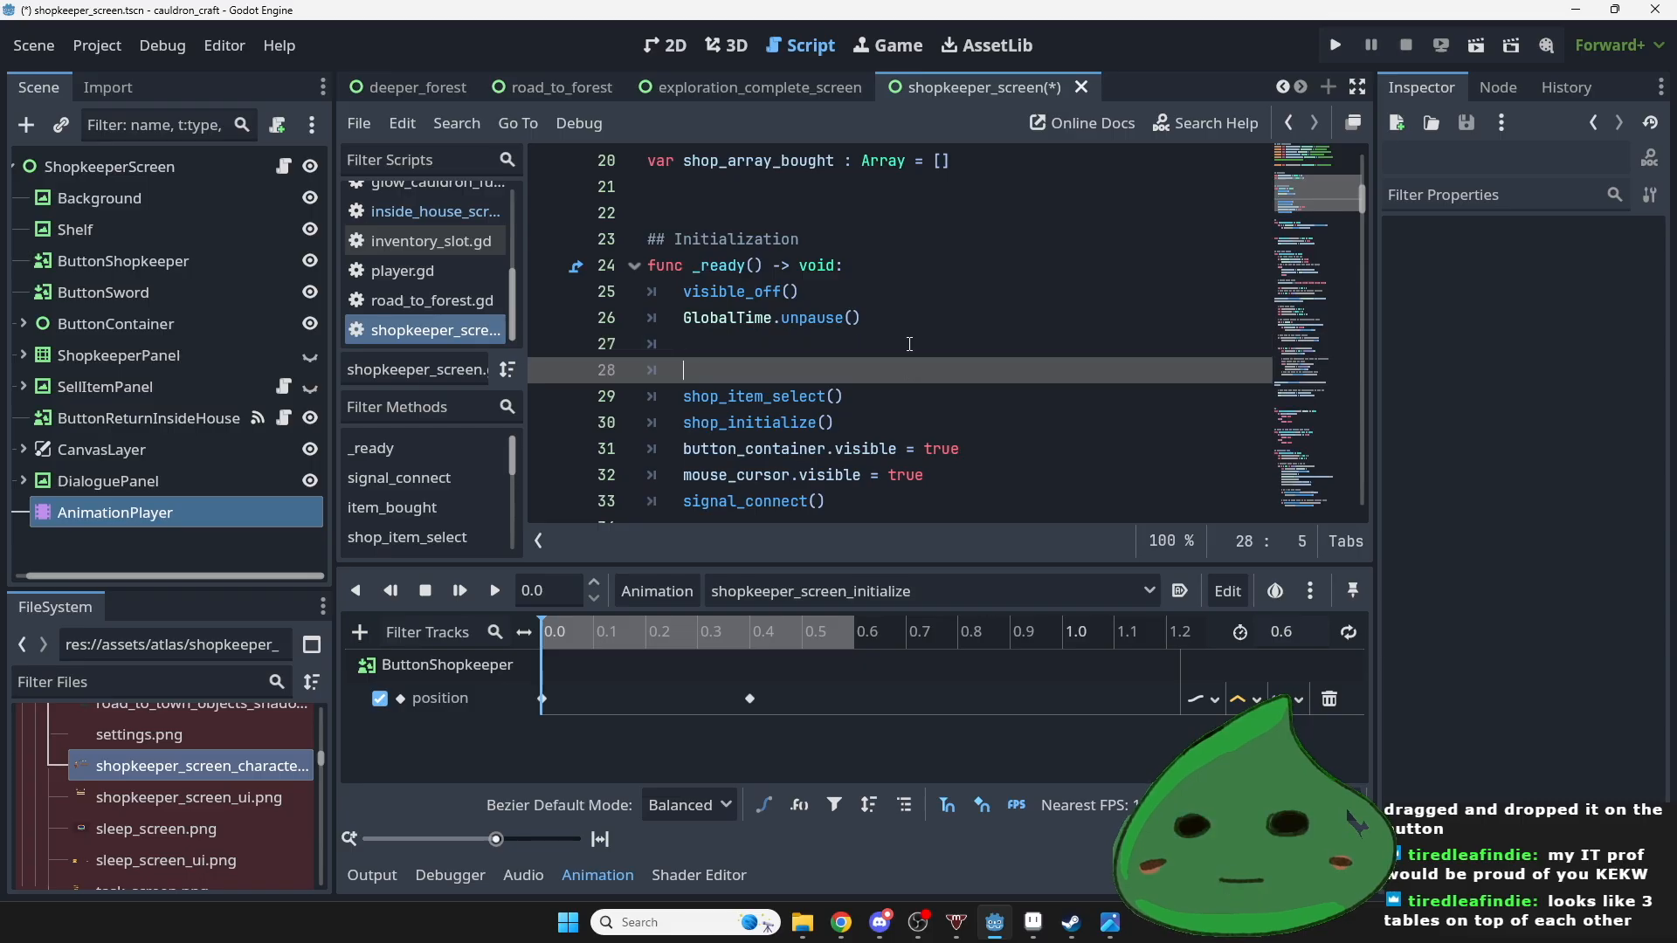
key(Up)
key(Return)
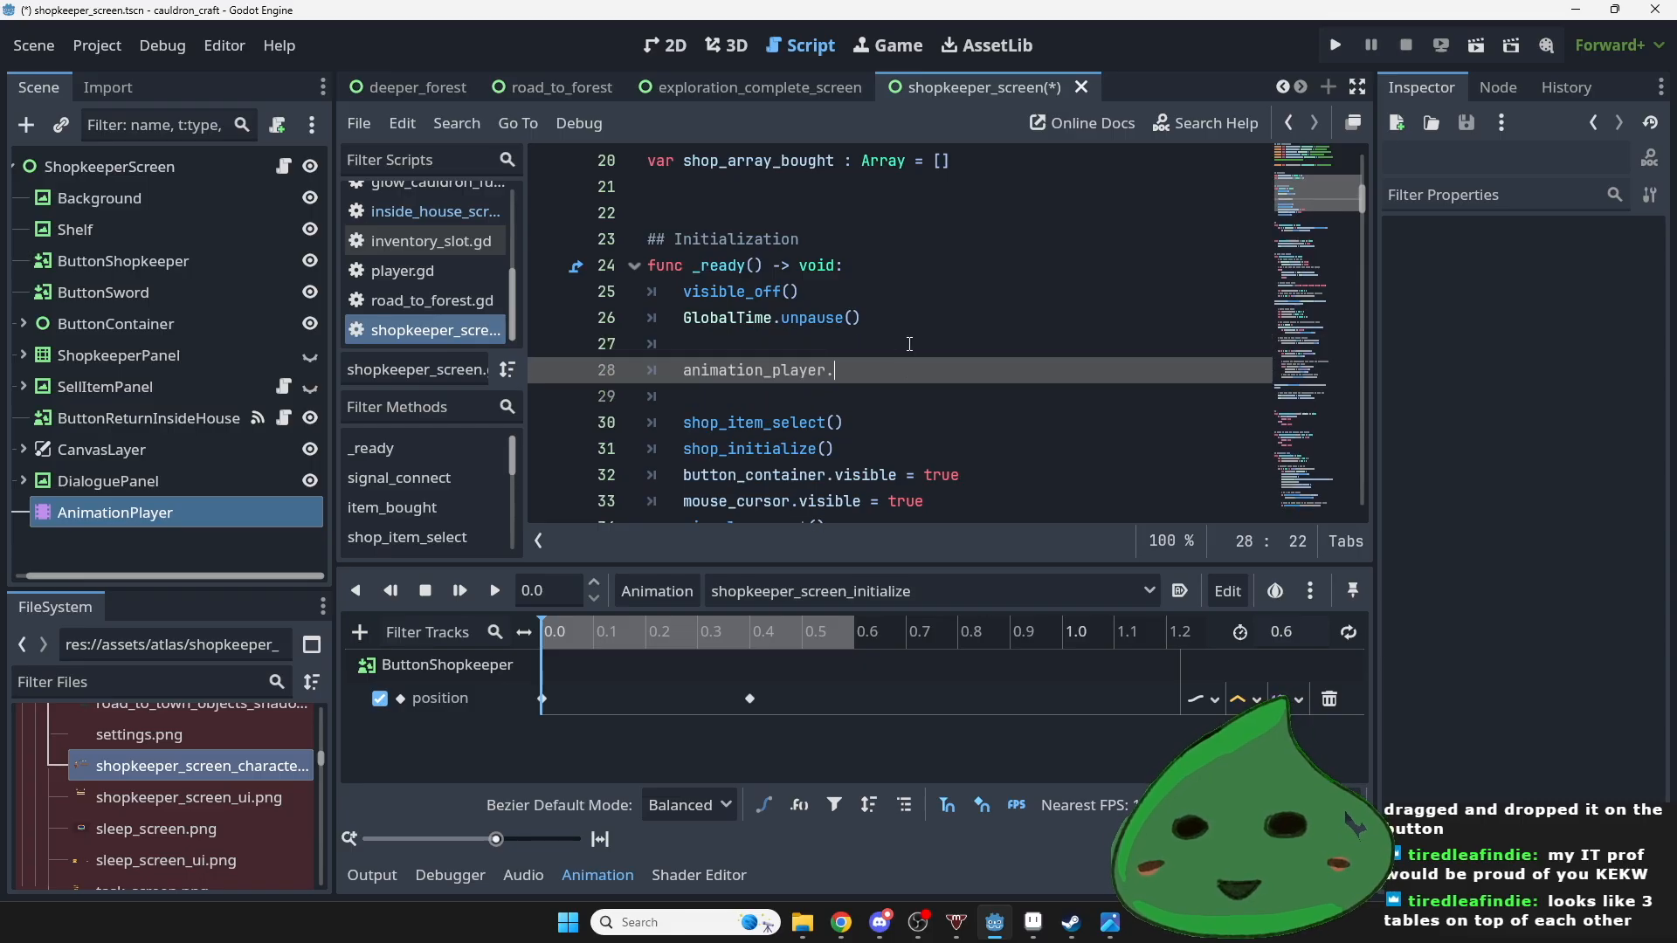
key(Return)
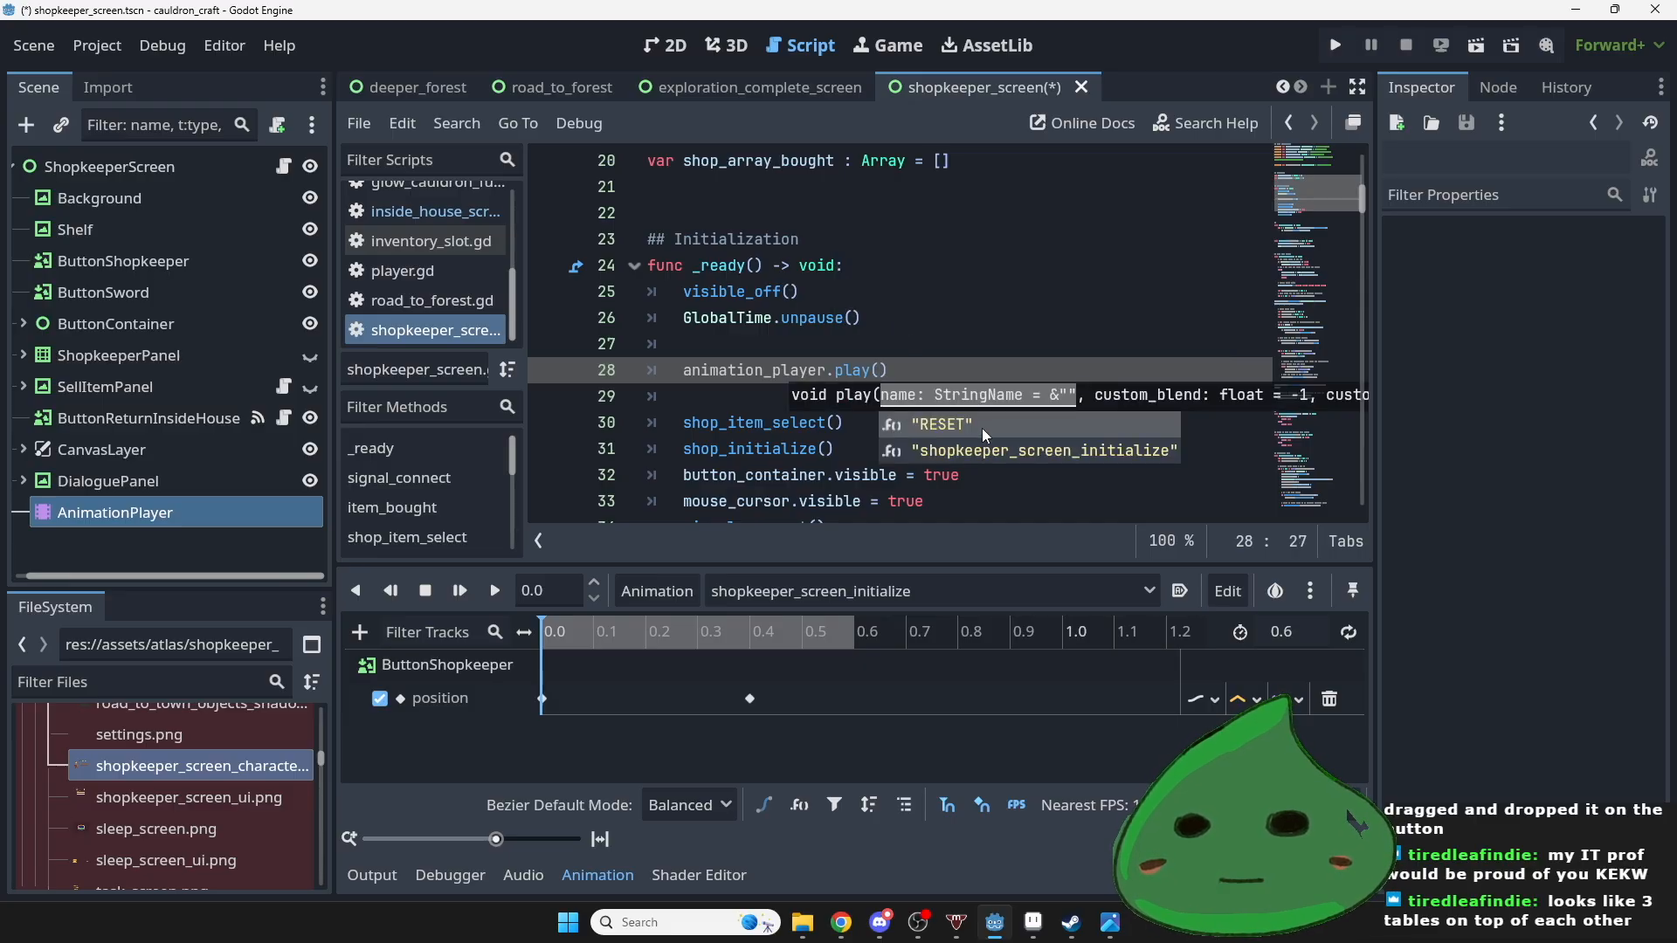
click(1026, 452)
click(943, 395)
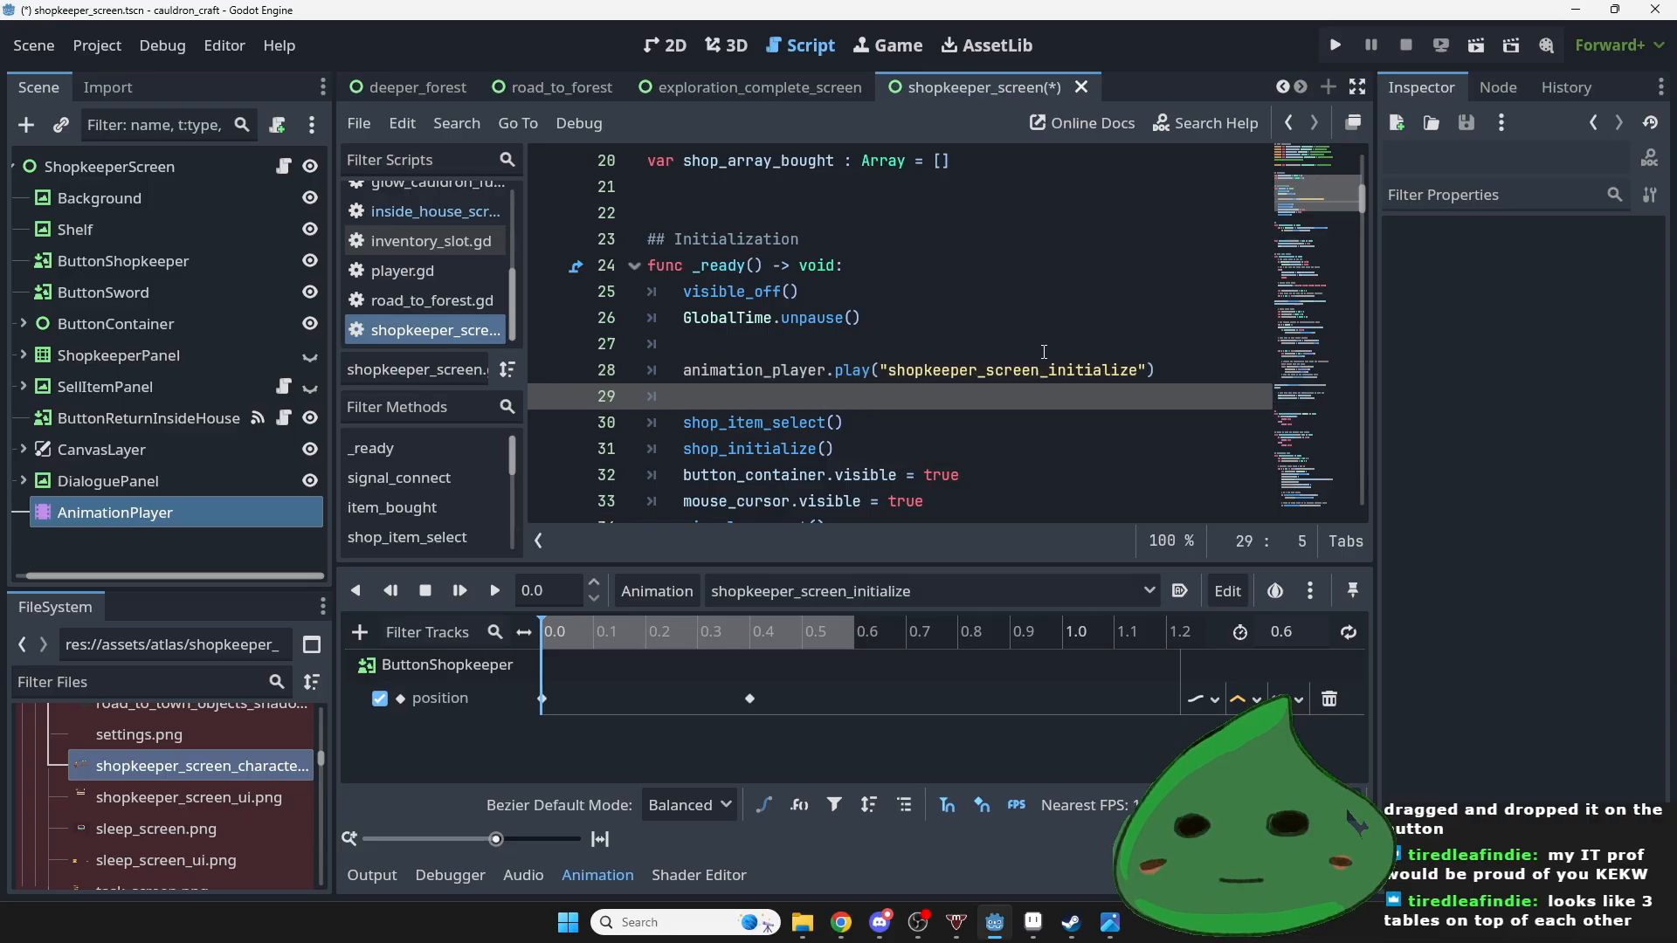
key(ctrl+s)
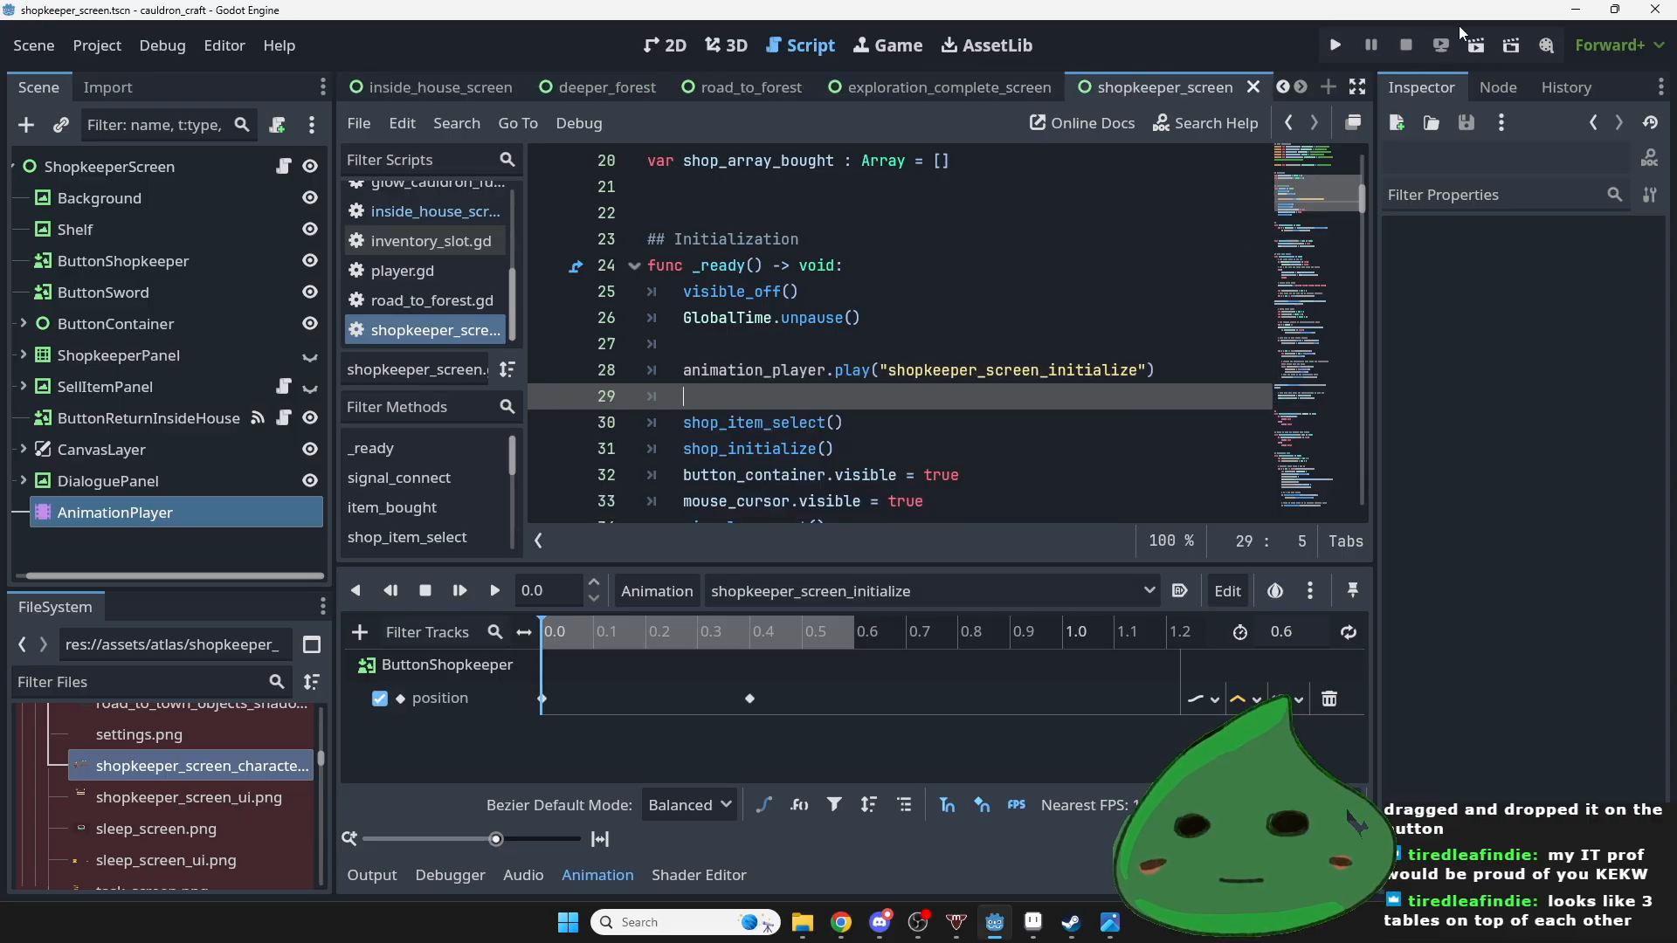
click(1476, 45)
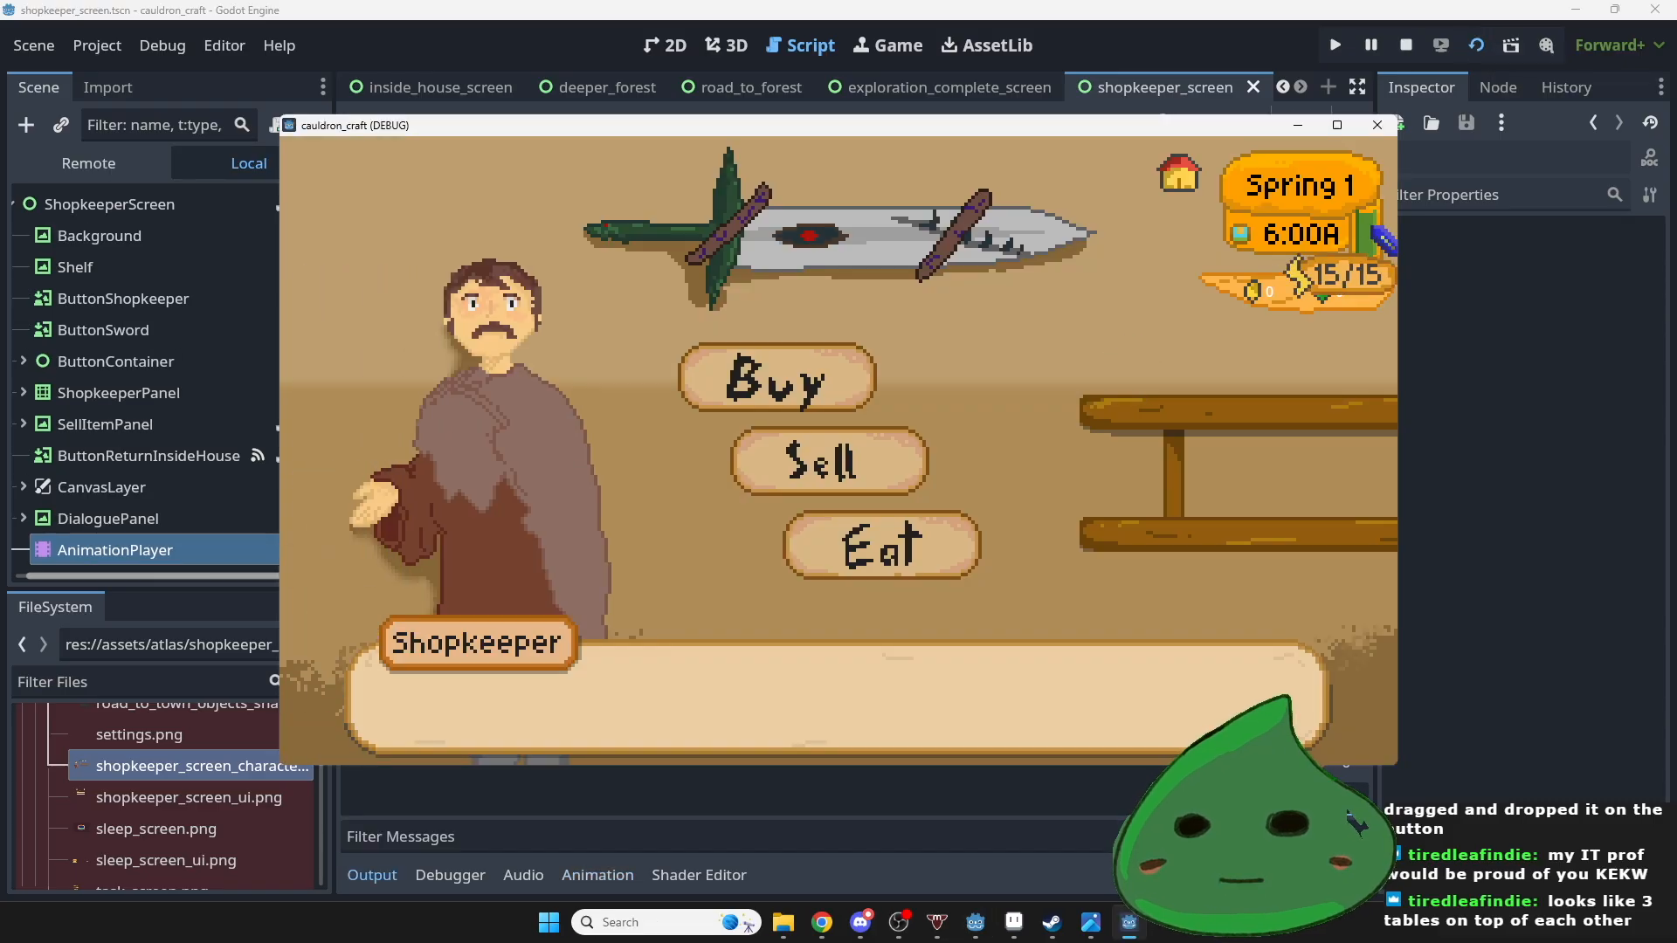
click(1176, 179)
key(a)
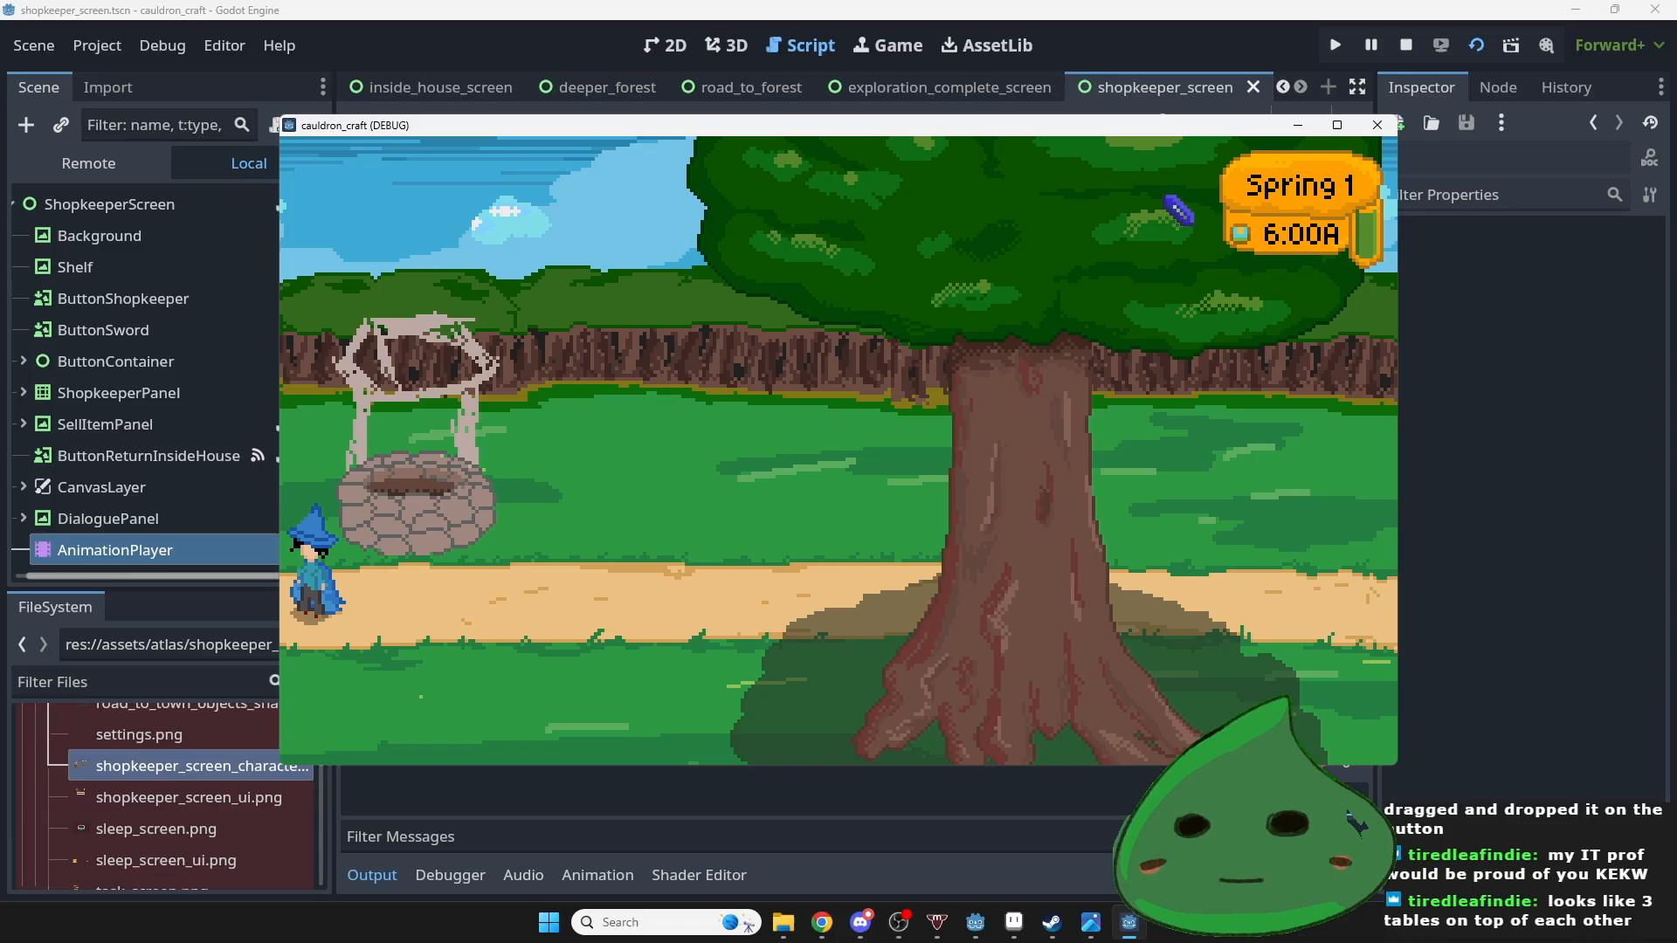
click(1188, 203)
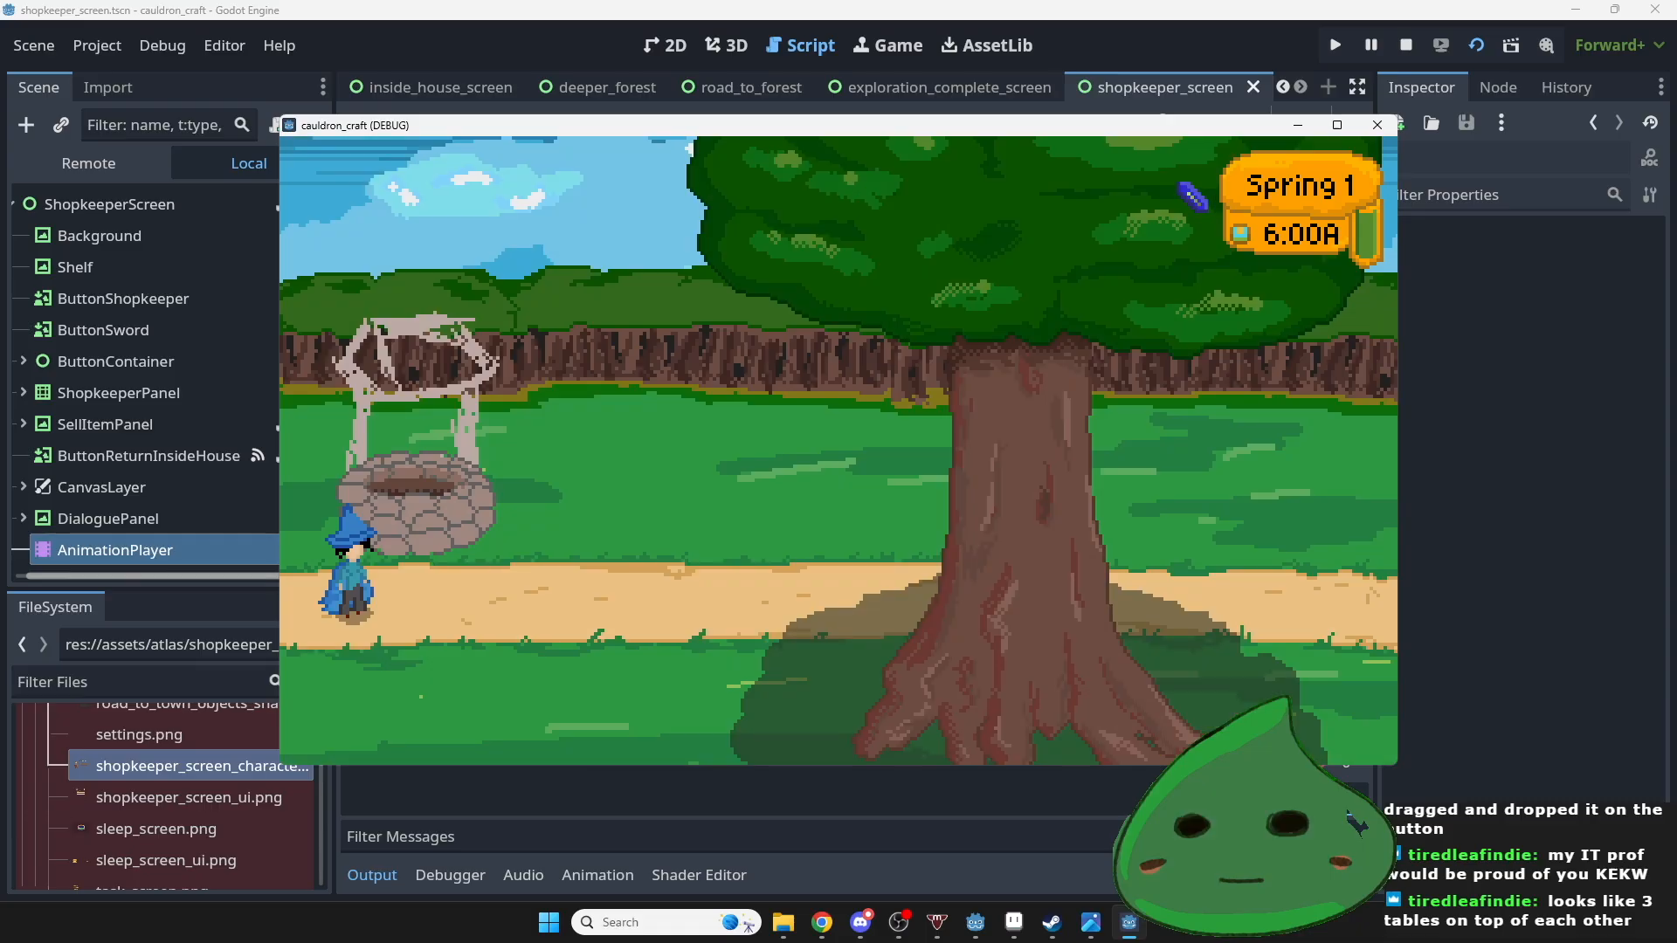
key(a)
click(1179, 183)
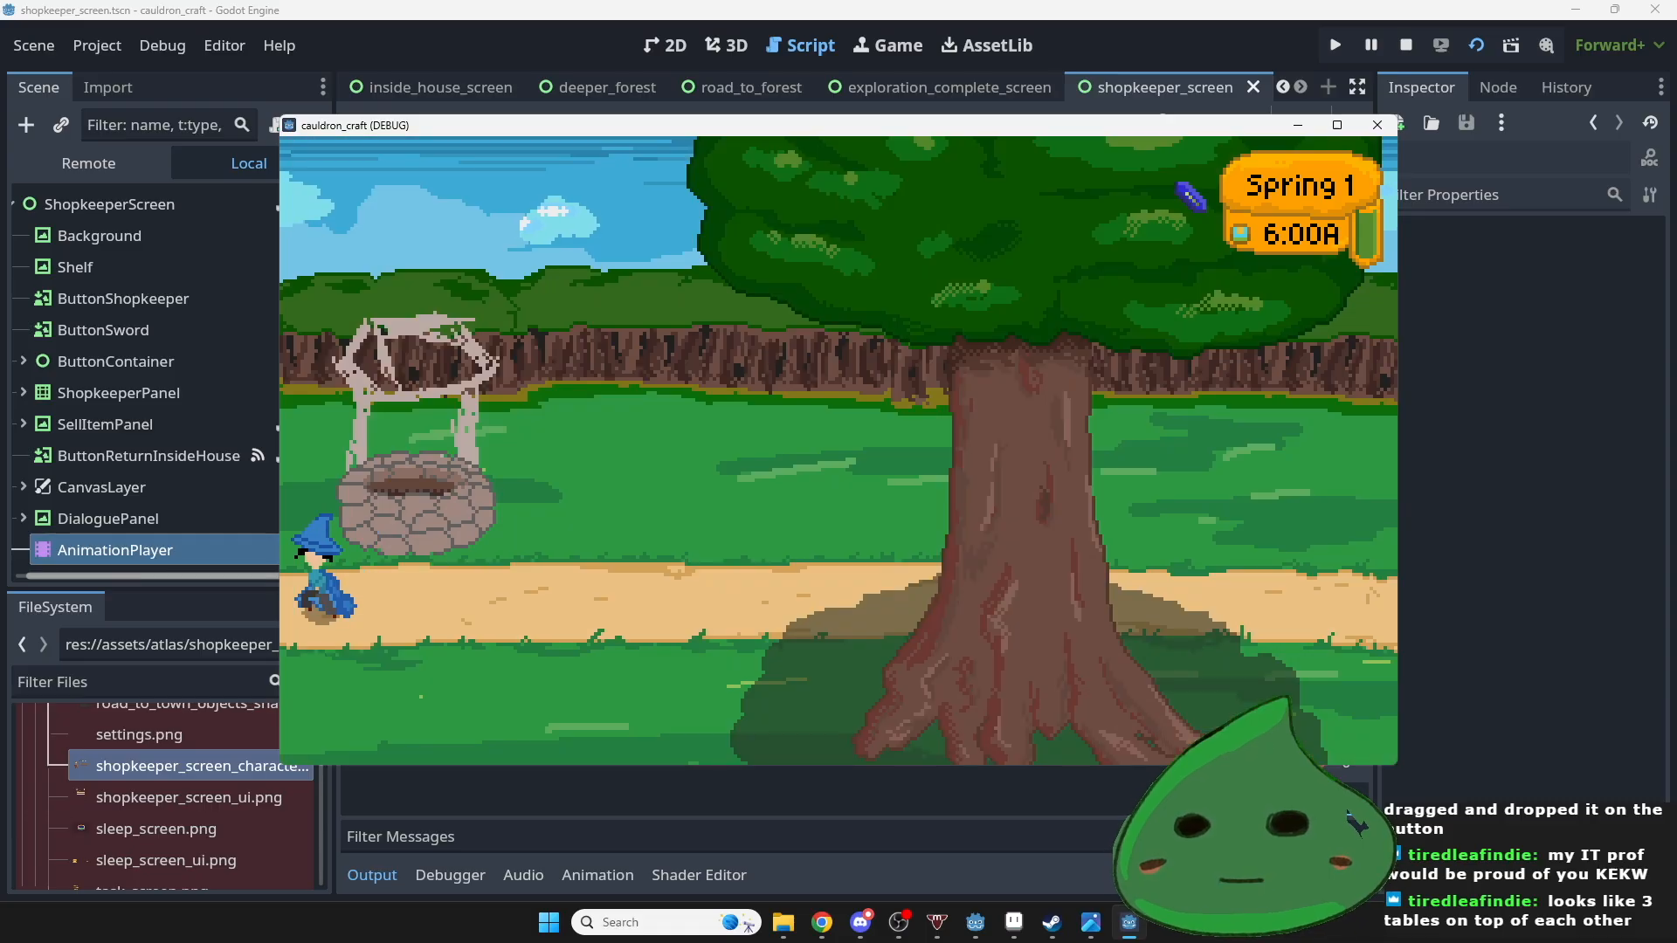
key(a)
click(1181, 184)
key(a)
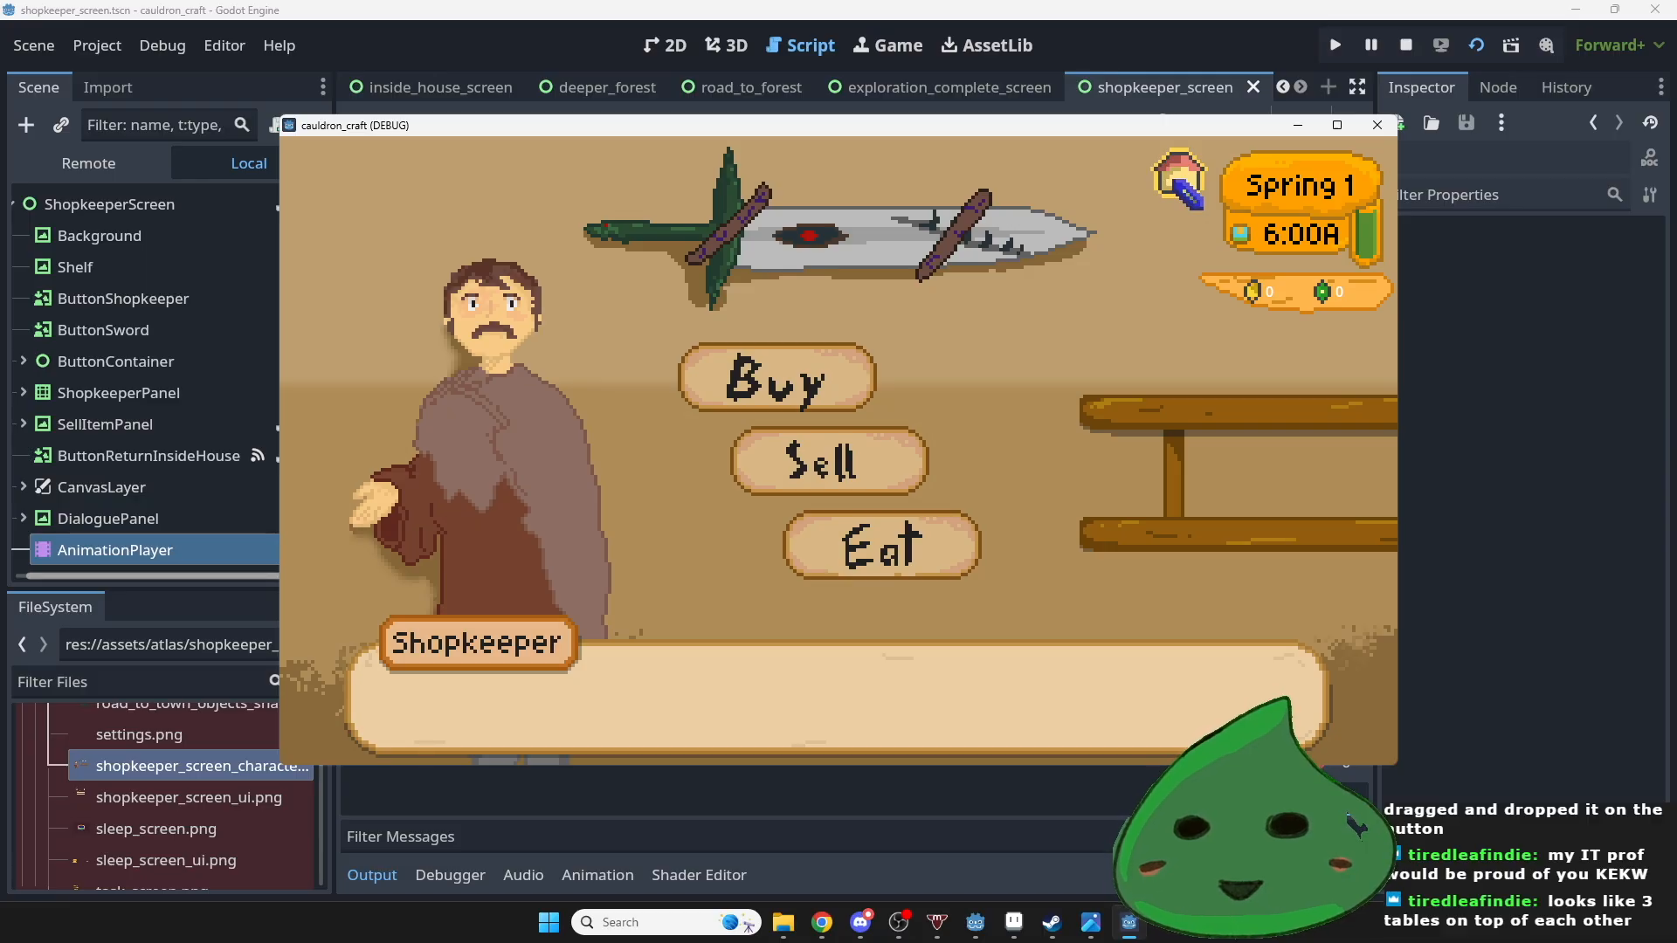
click(1178, 179)
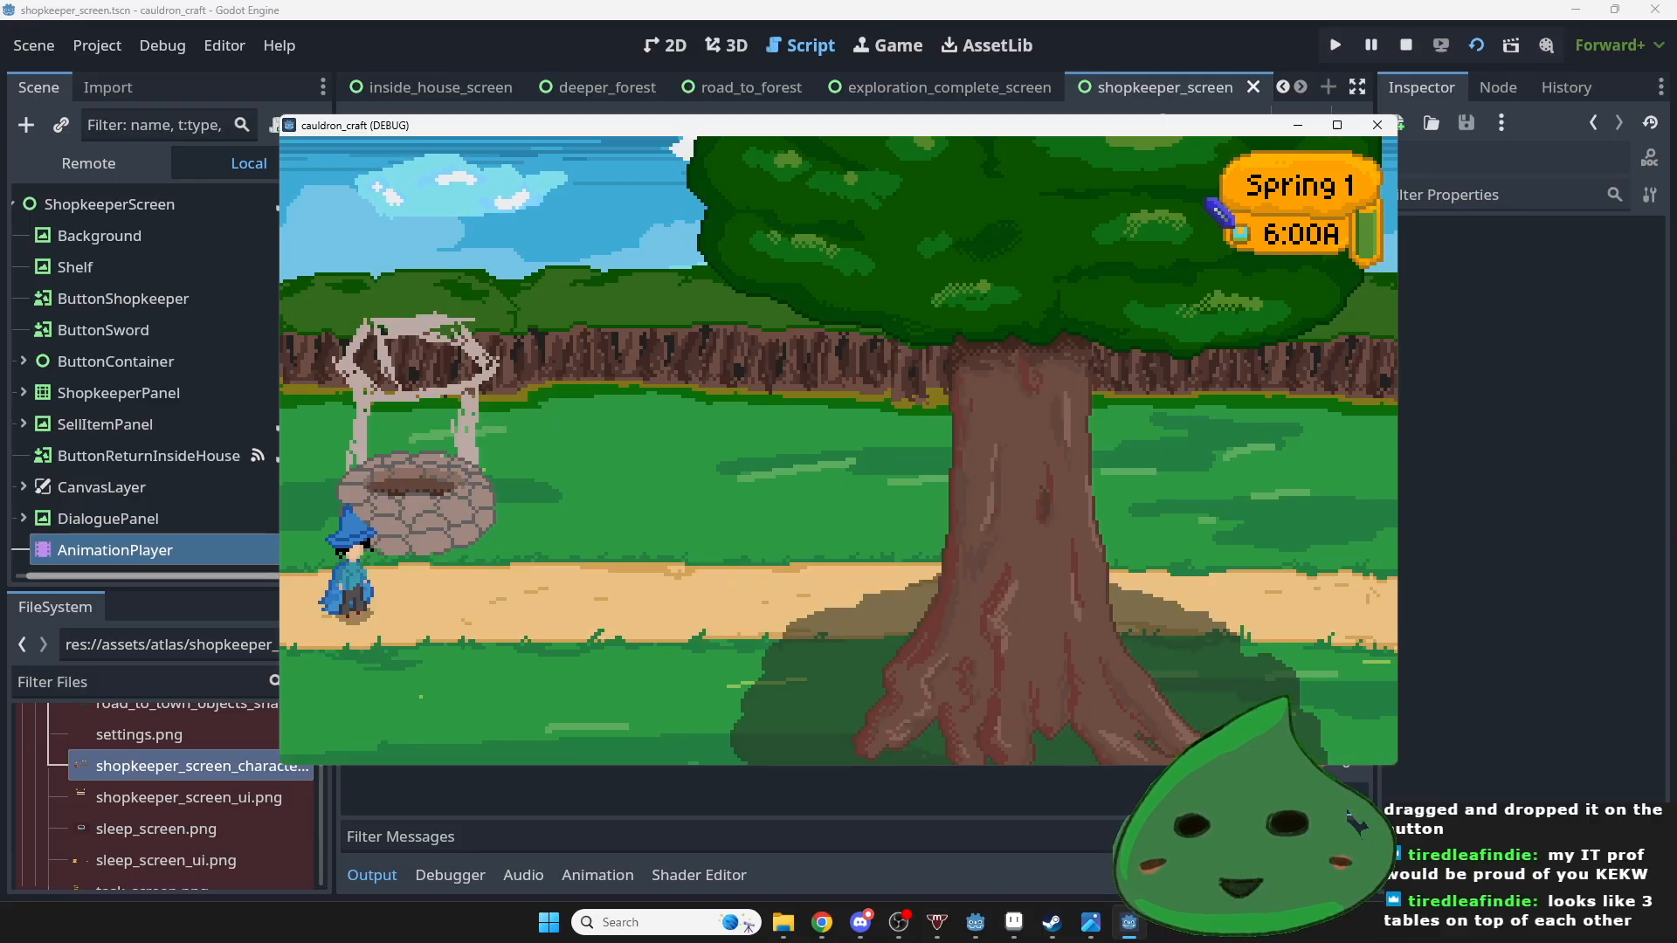
key(a)
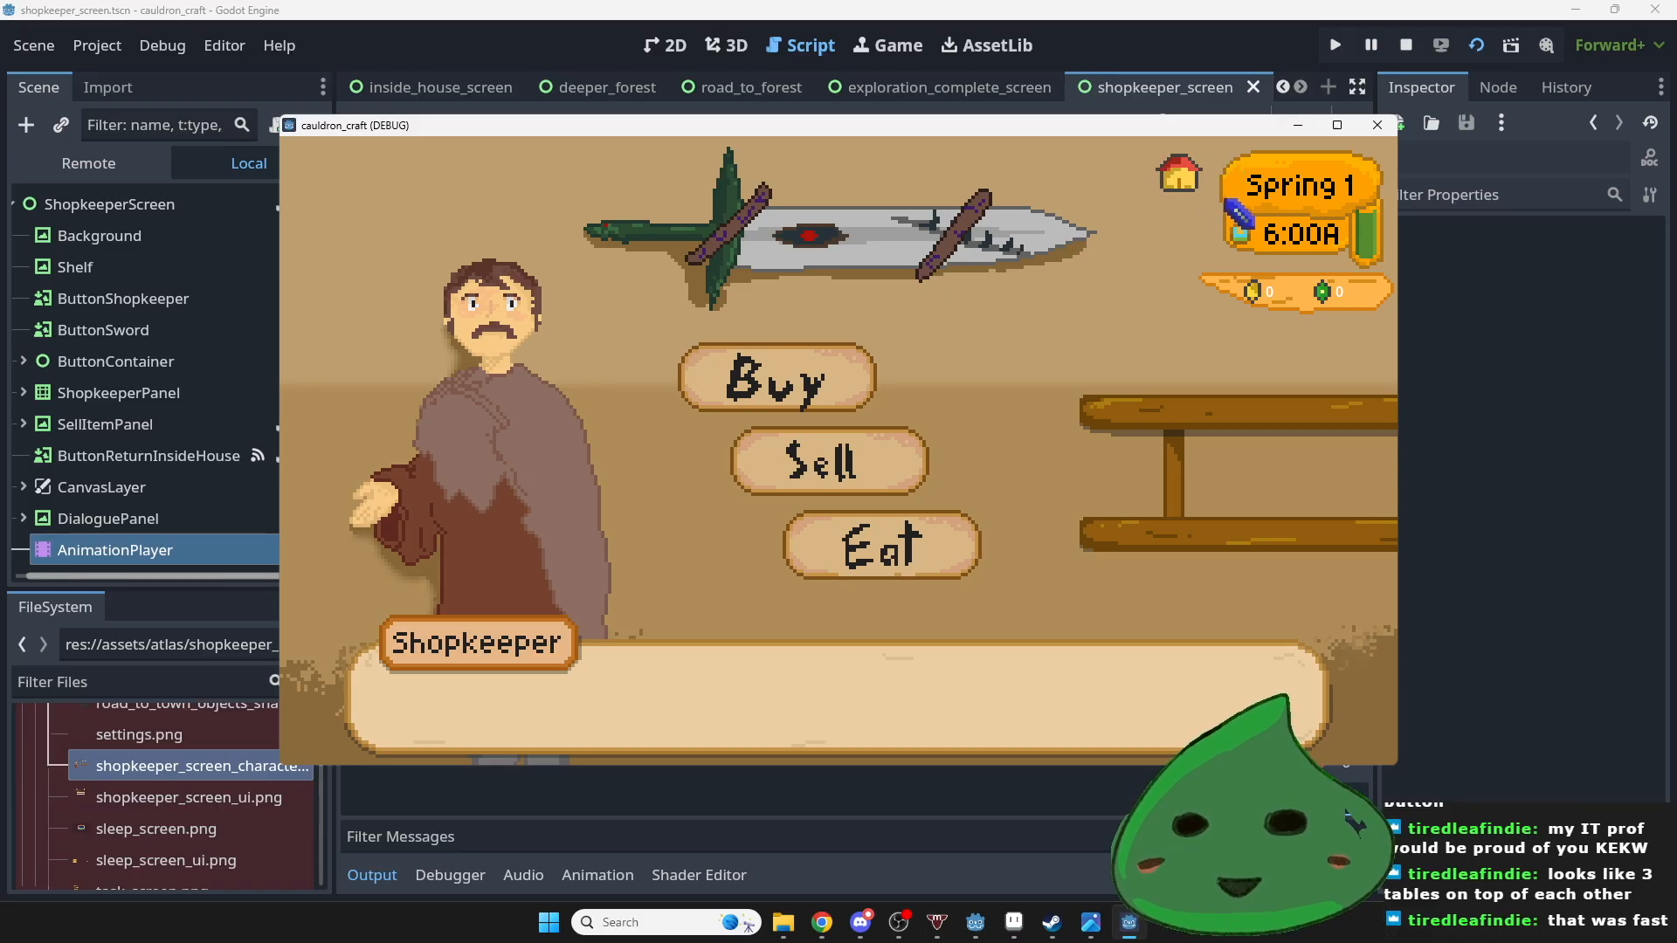
click(1188, 181)
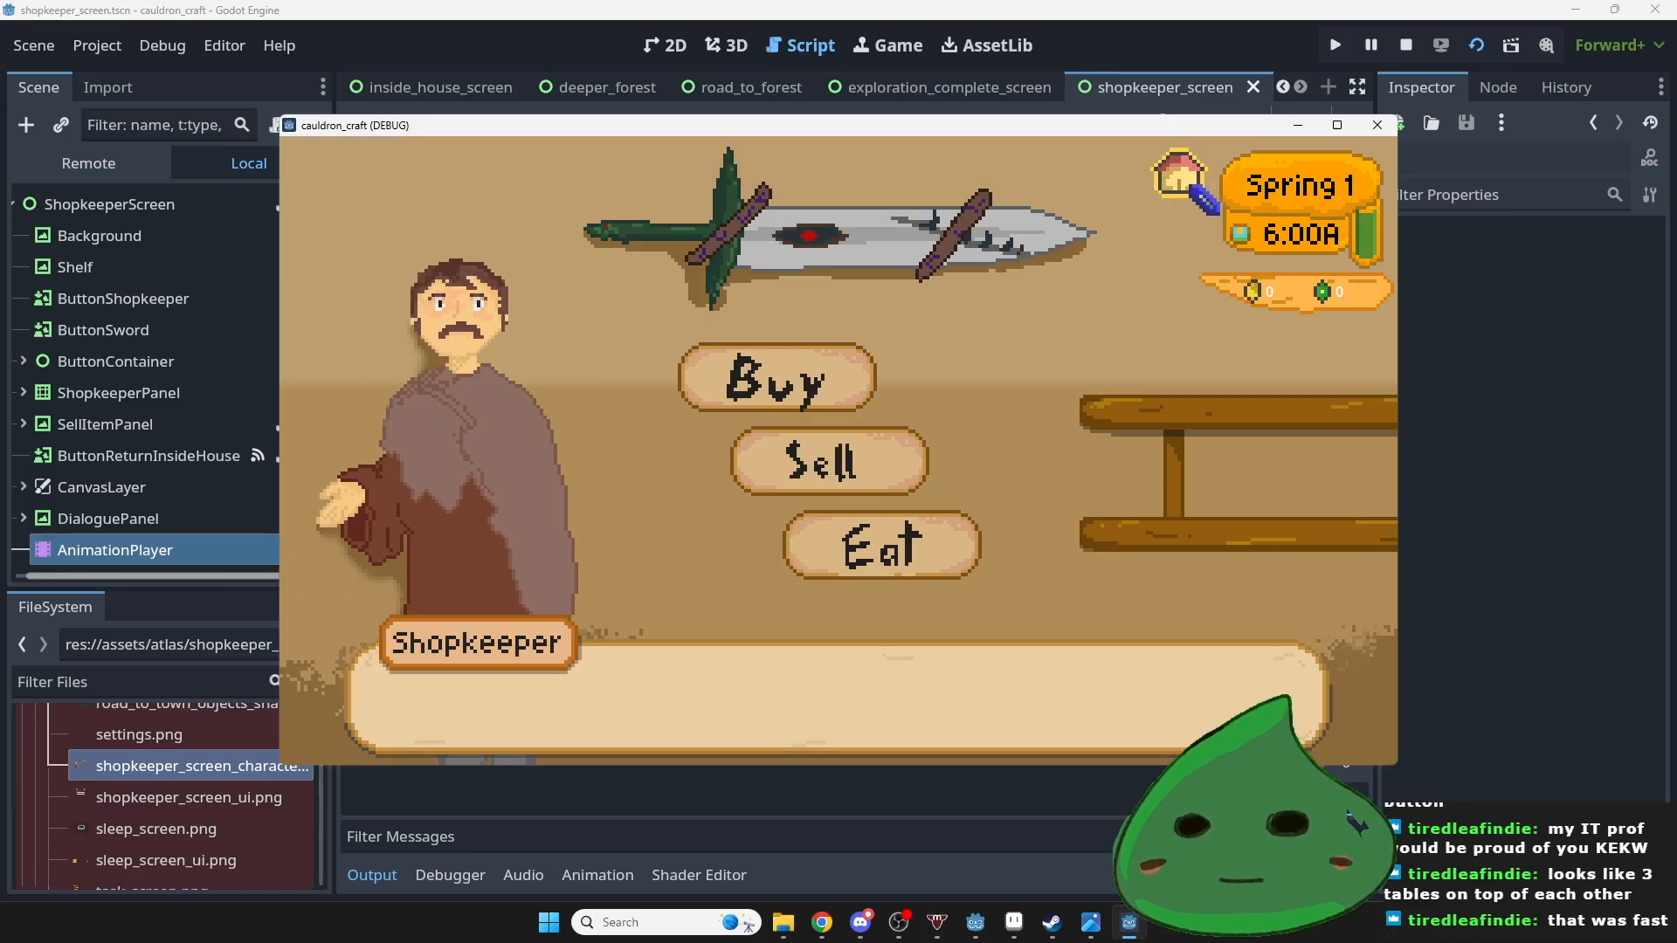
click(1194, 190)
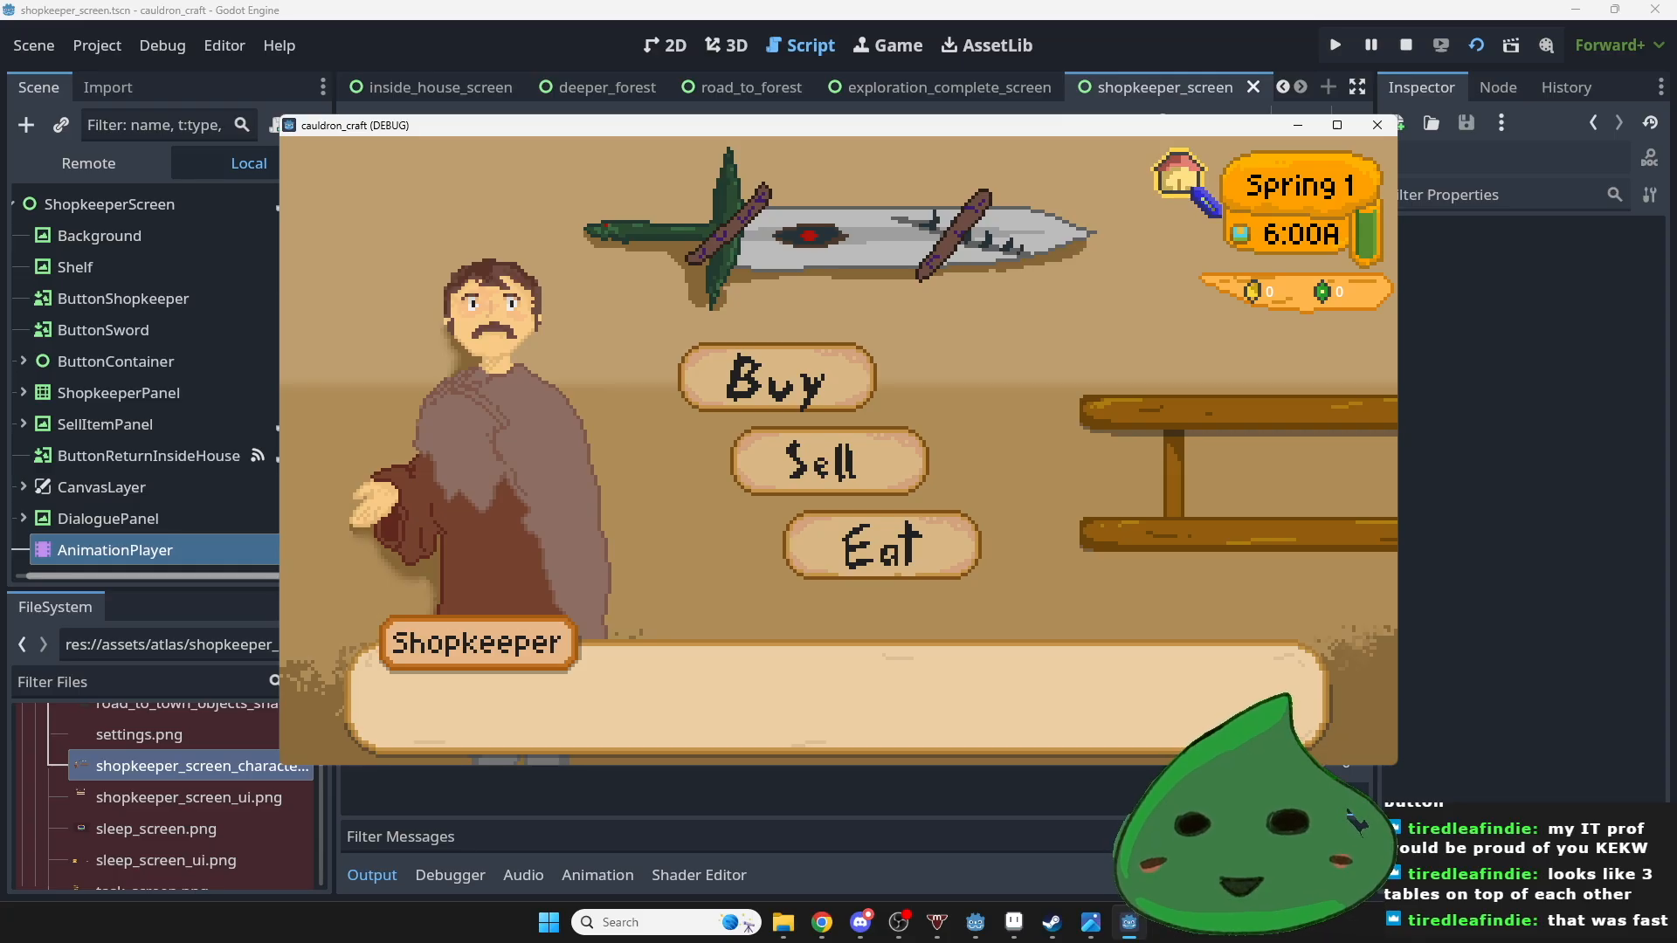
click(1378, 125)
In the 2D view, move the shopkeeper's second position keyframe from 0.4 to 0.3 seconds.
click(620, 877)
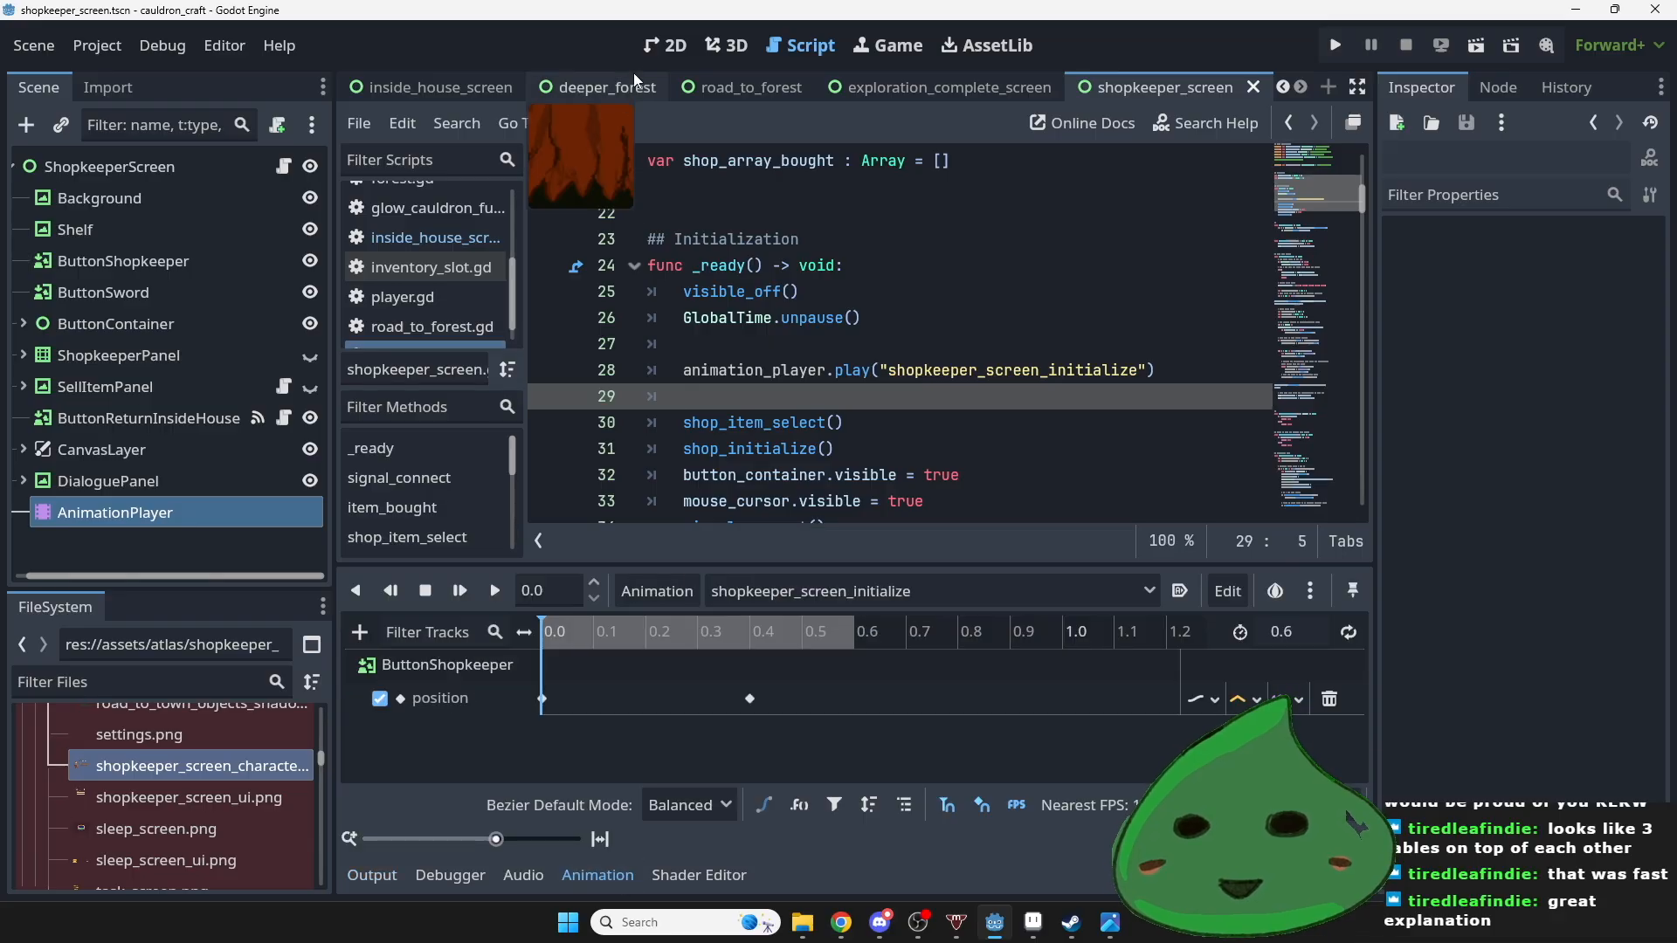
click(665, 45)
mouse_move(796, 384)
middle_down()
mouse_move(790, 360)
mouse_move(777, 409)
mouse_move(789, 396)
middle_up()
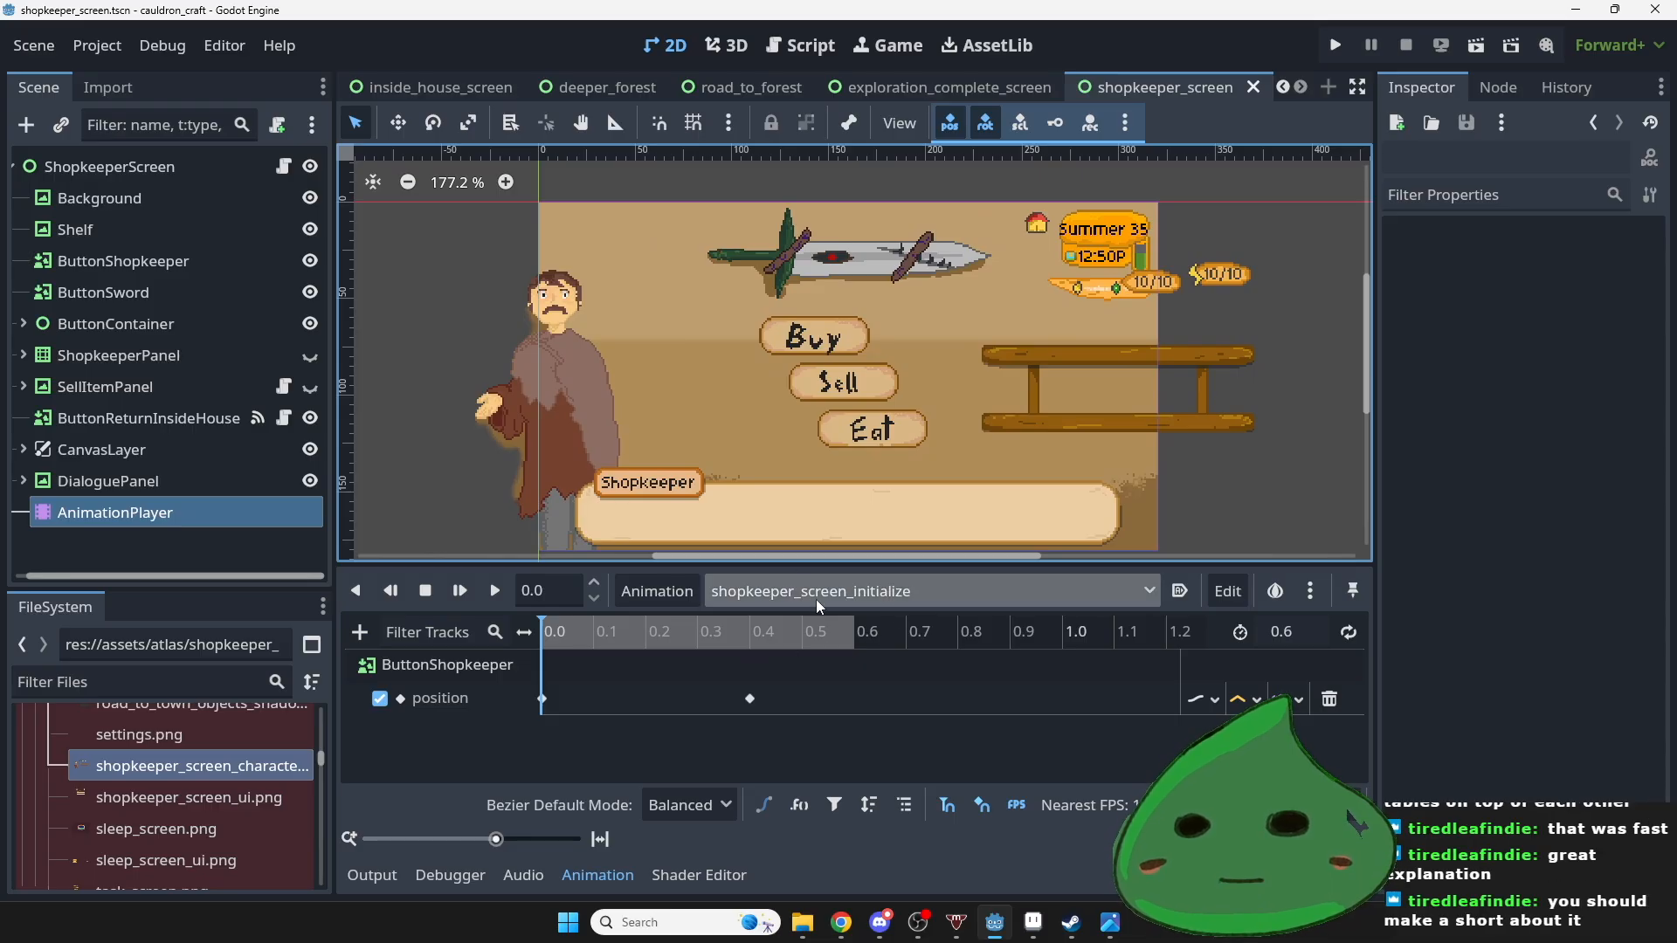
click(751, 699)
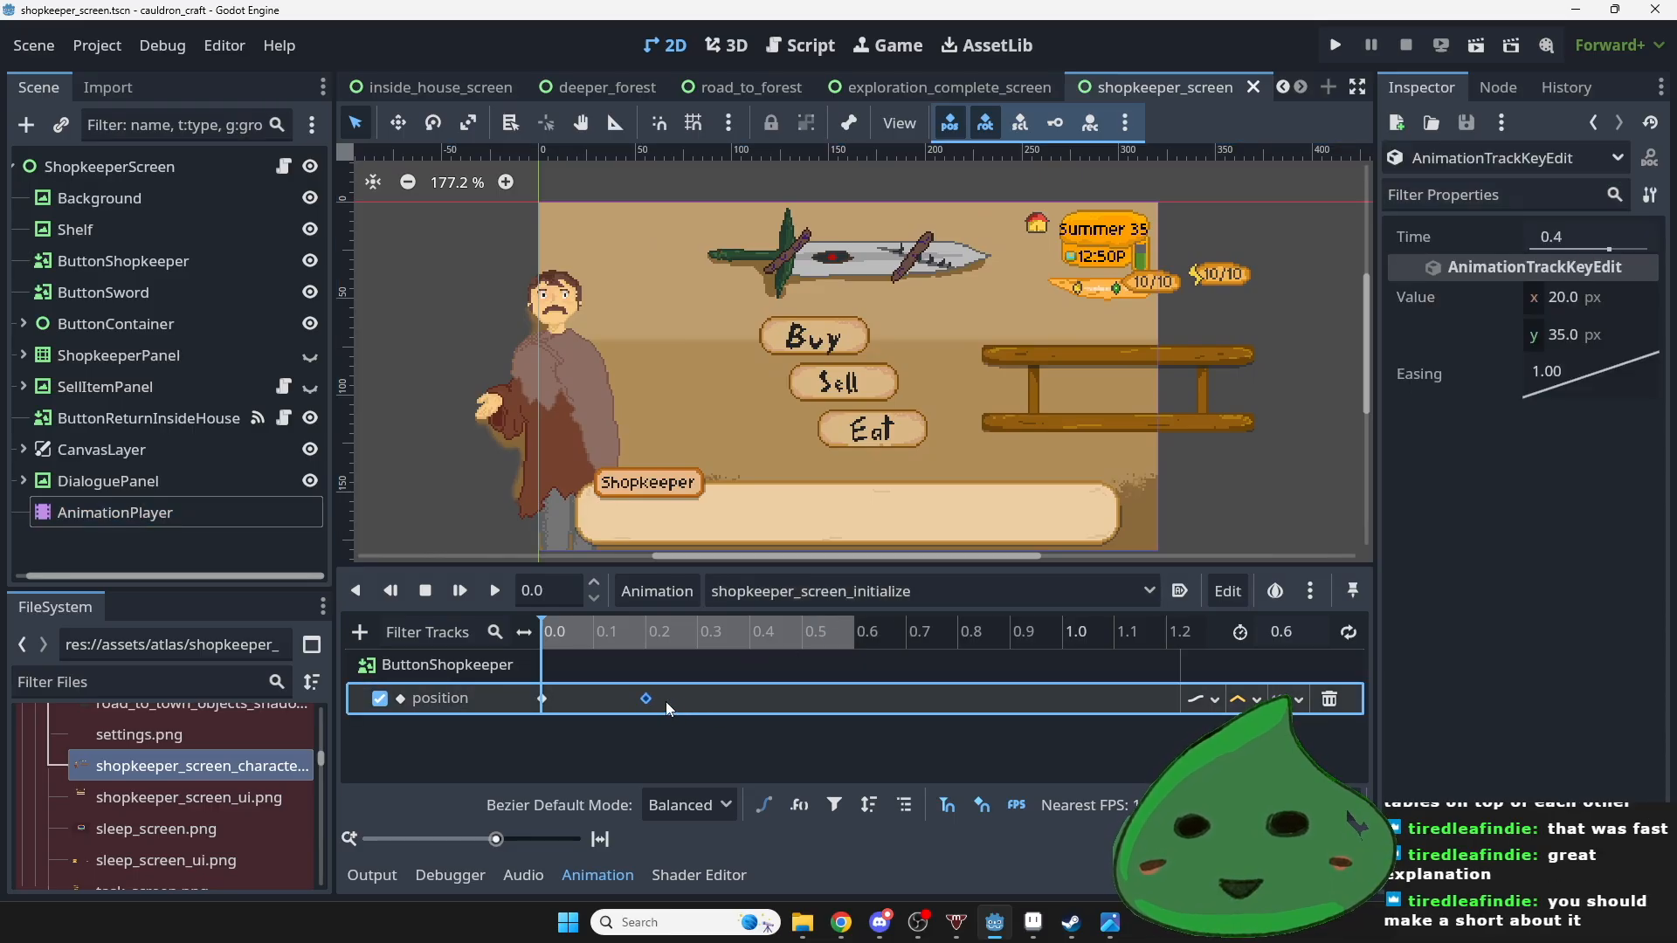
drag(649, 699, 702, 697)
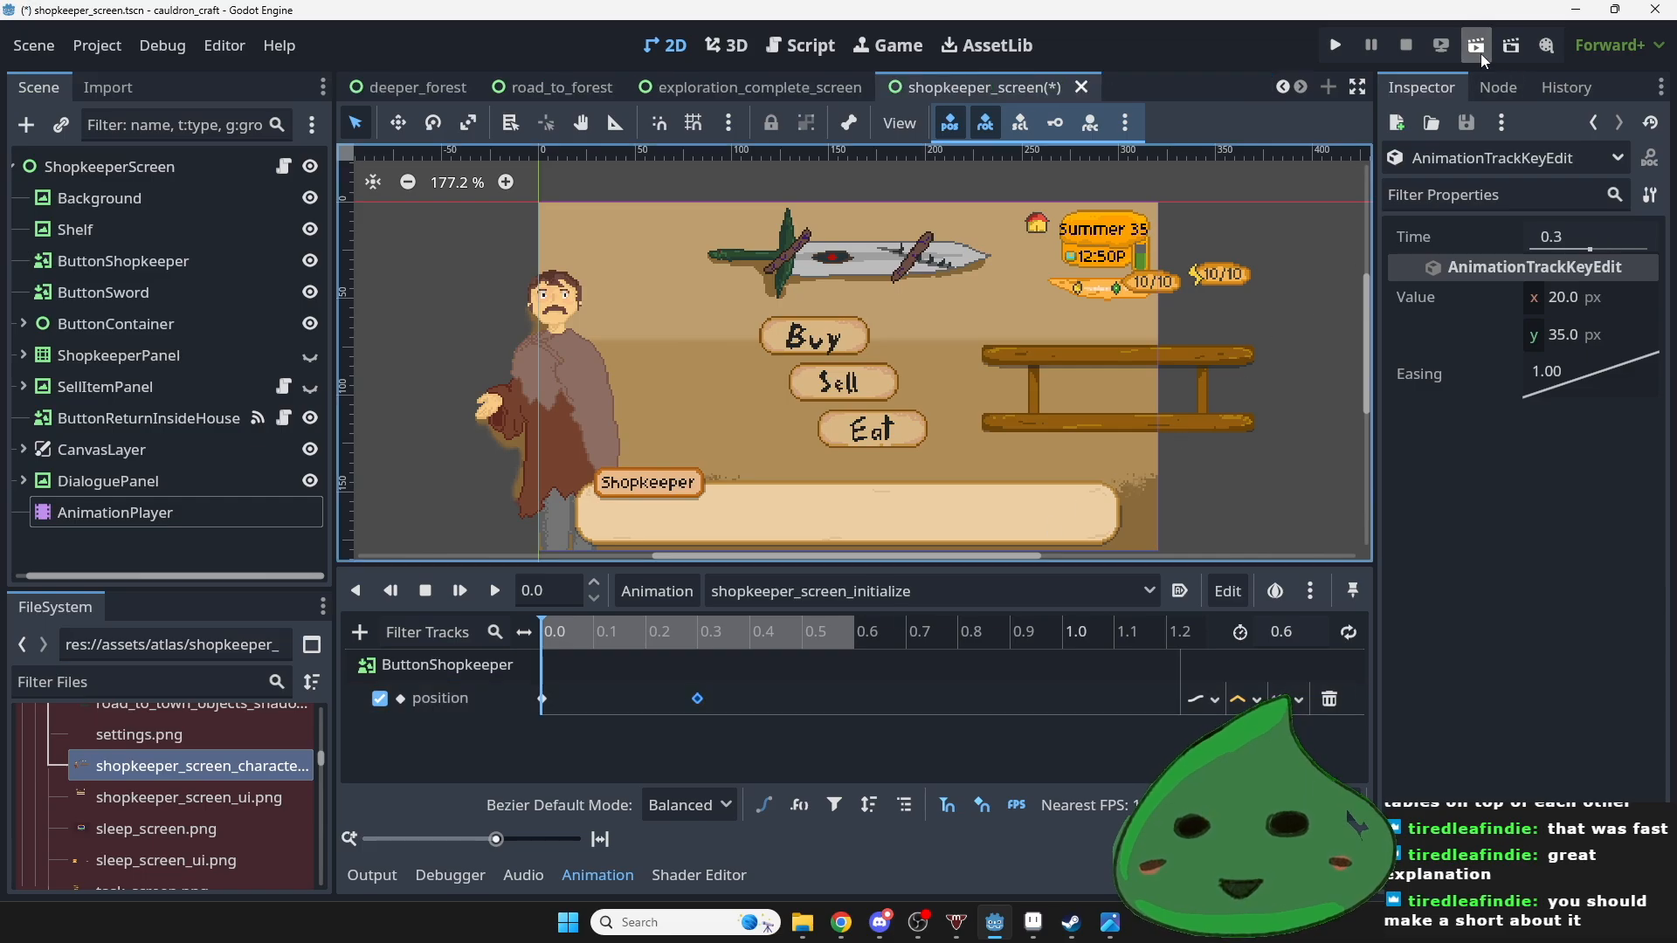
Replay the slide-in and compare the shopkeeper's pose at 0.0 and 0.1 seconds.
click(500, 591)
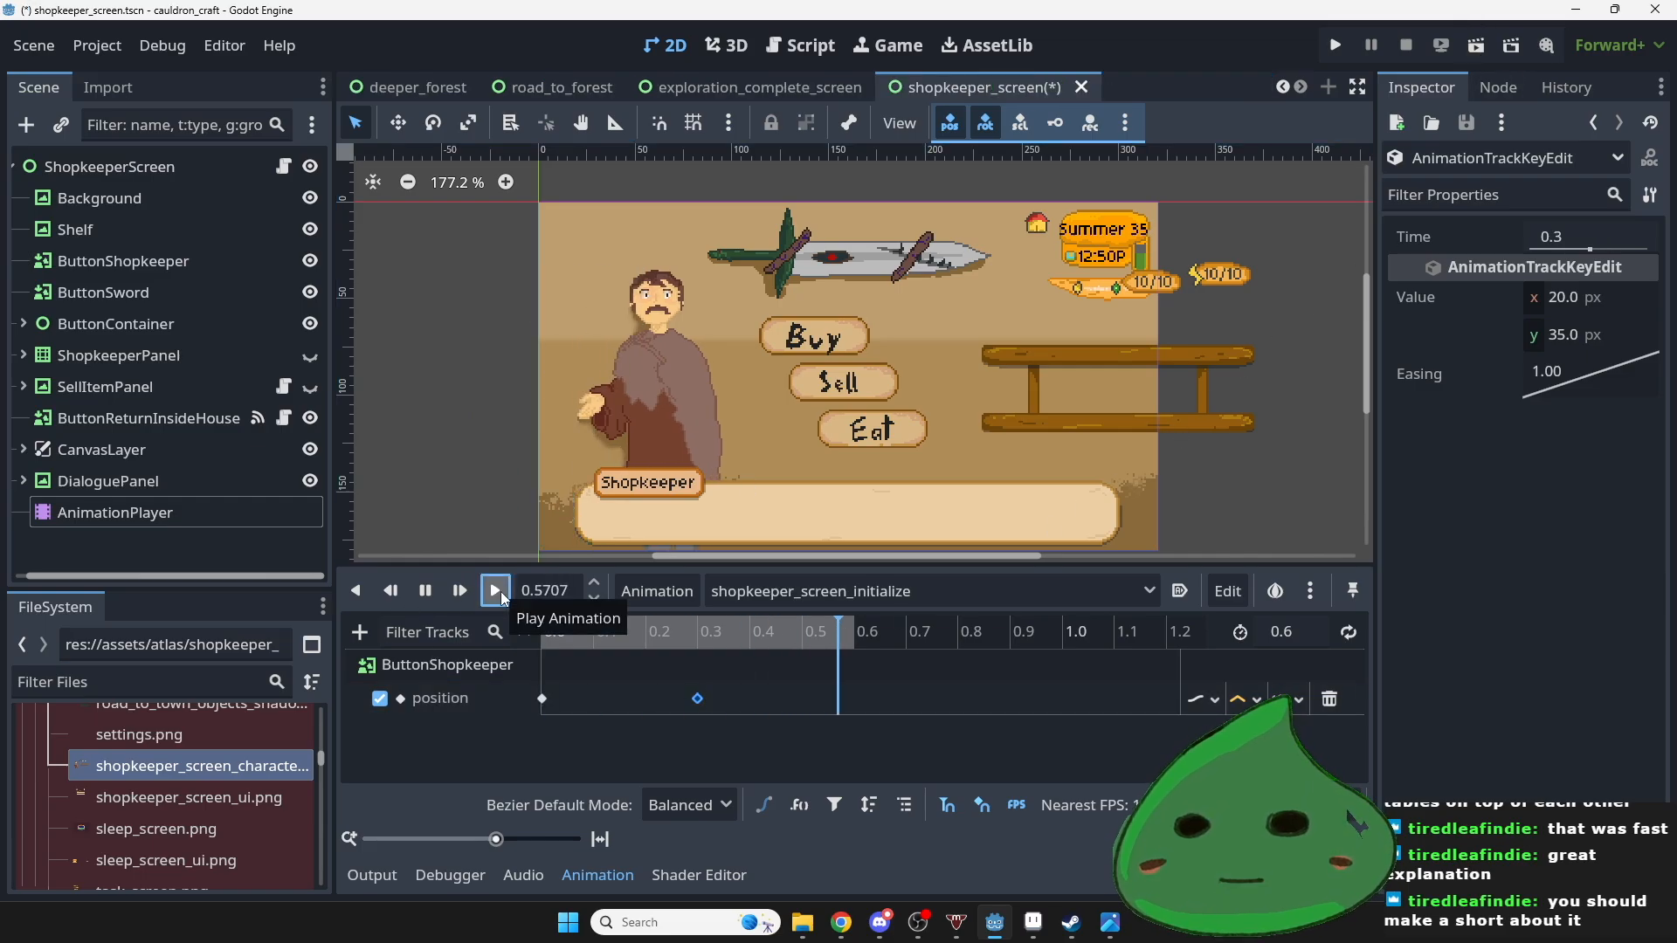
click(501, 590)
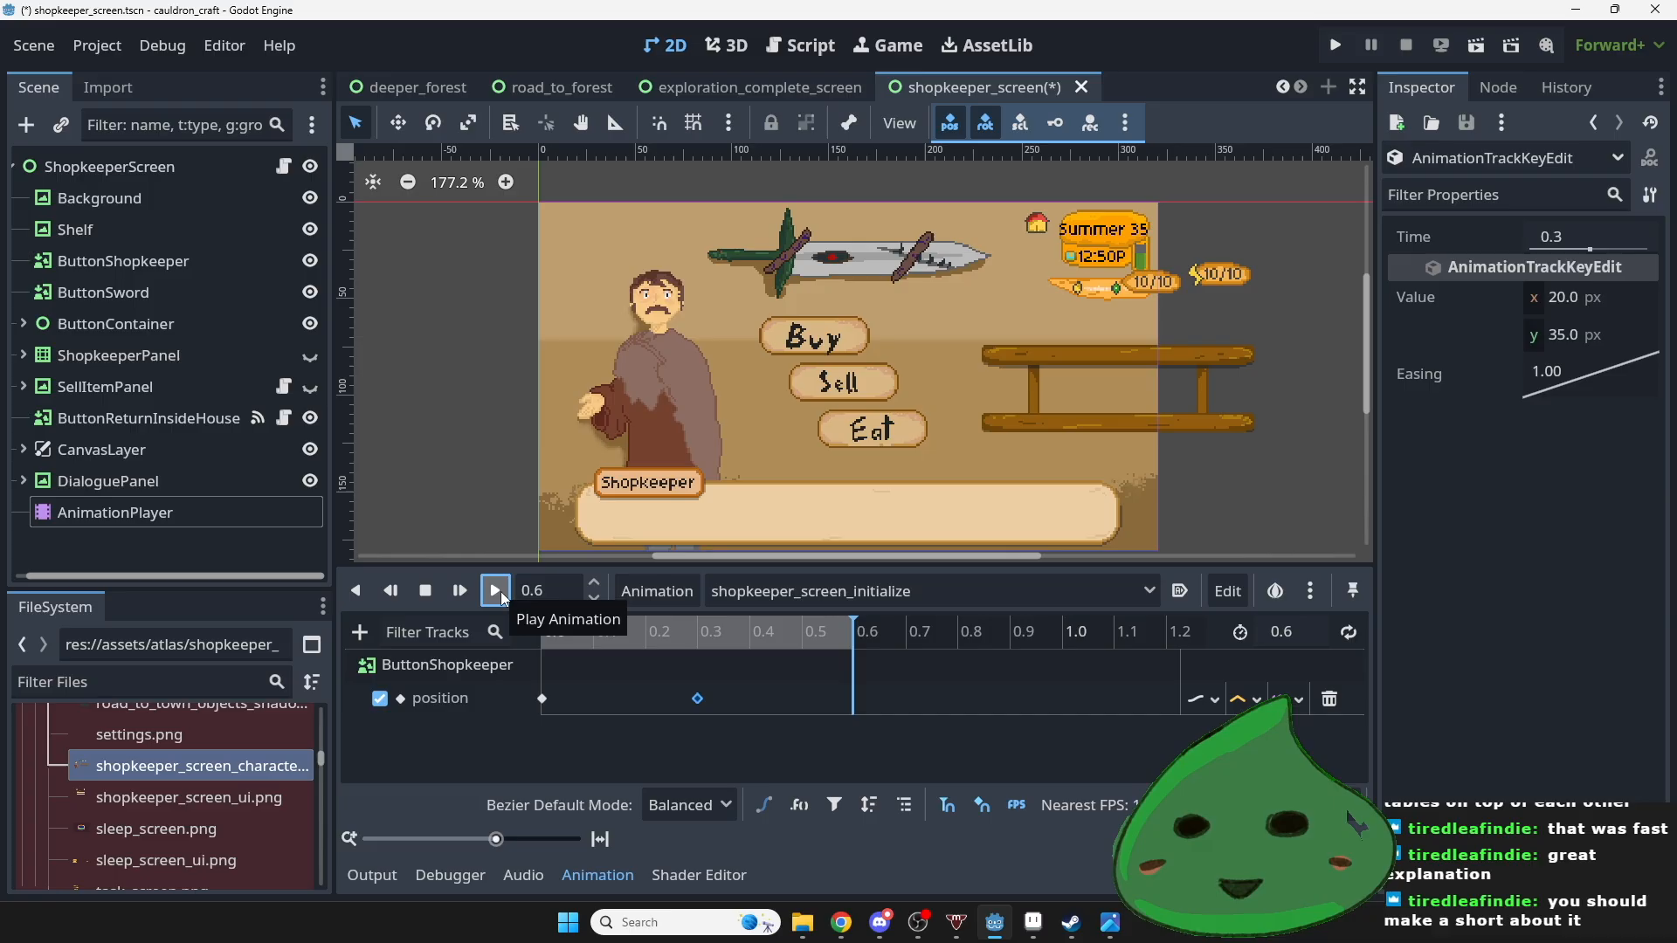
click(501, 591)
click(499, 591)
click(500, 592)
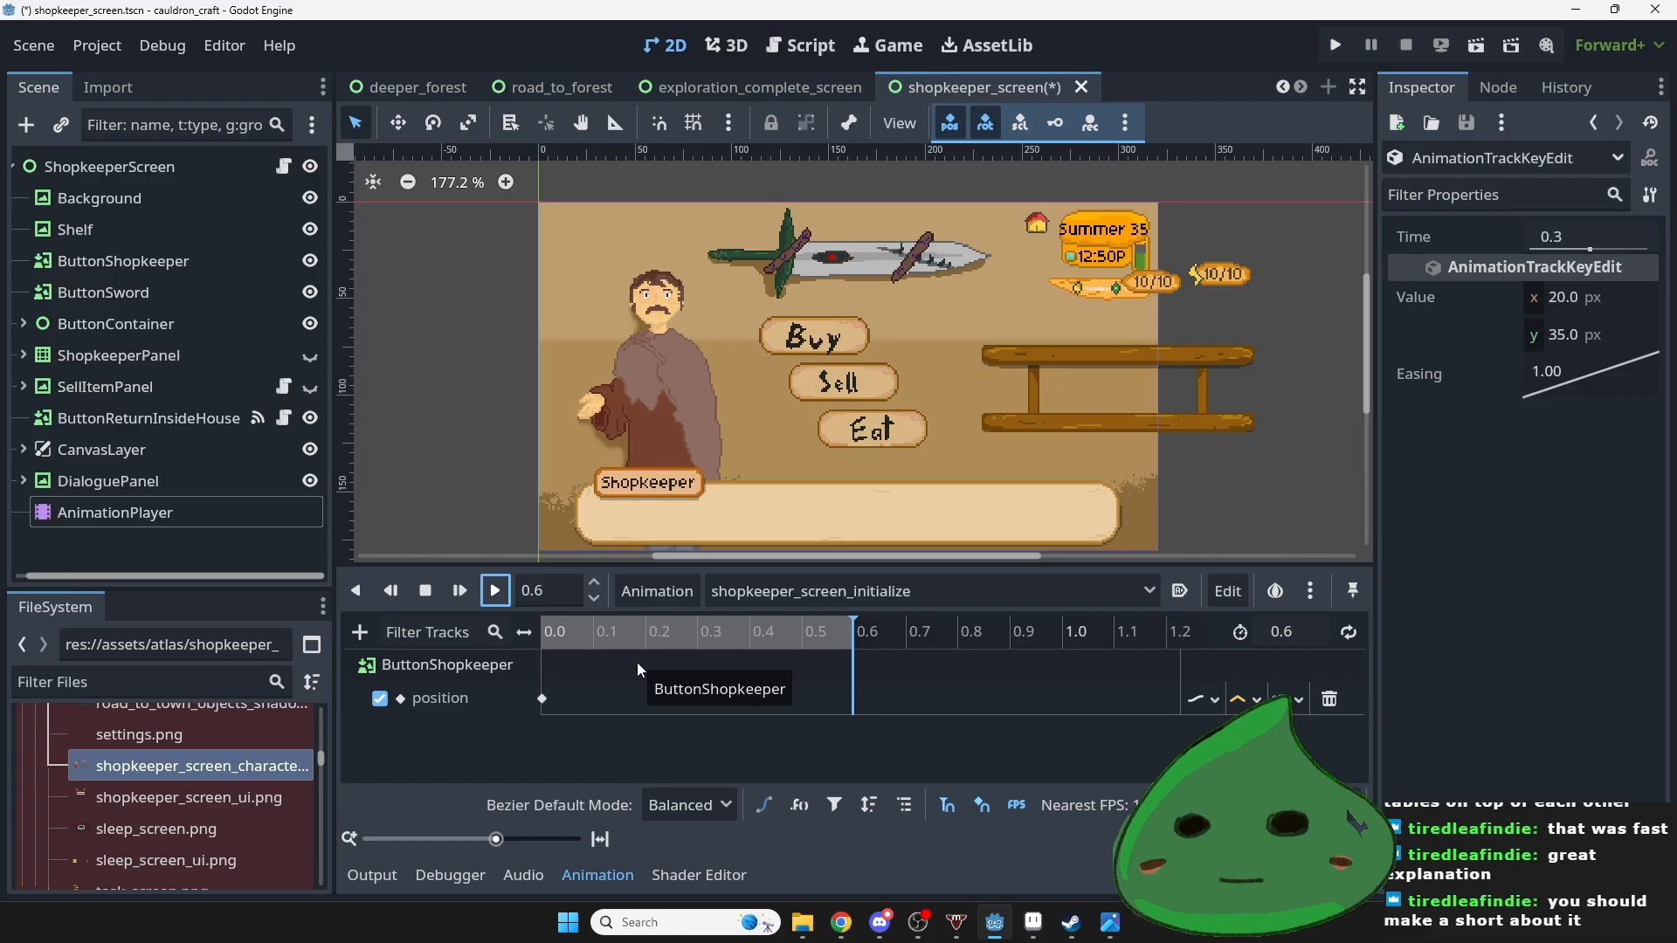
click(595, 636)
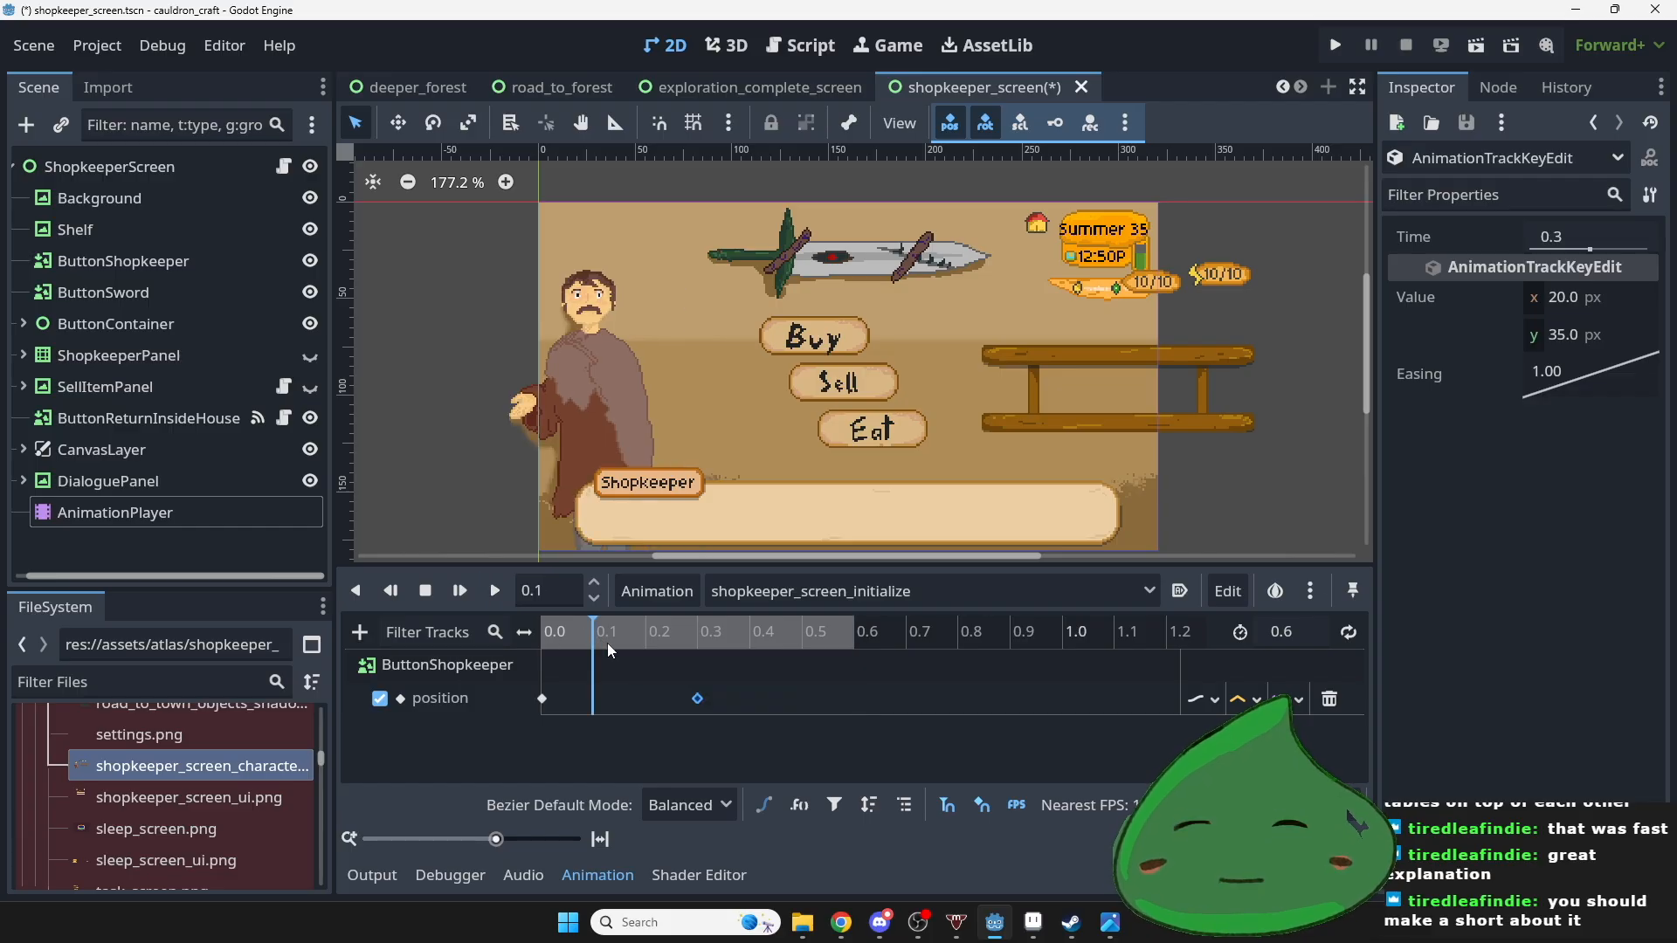
click(555, 632)
click(598, 636)
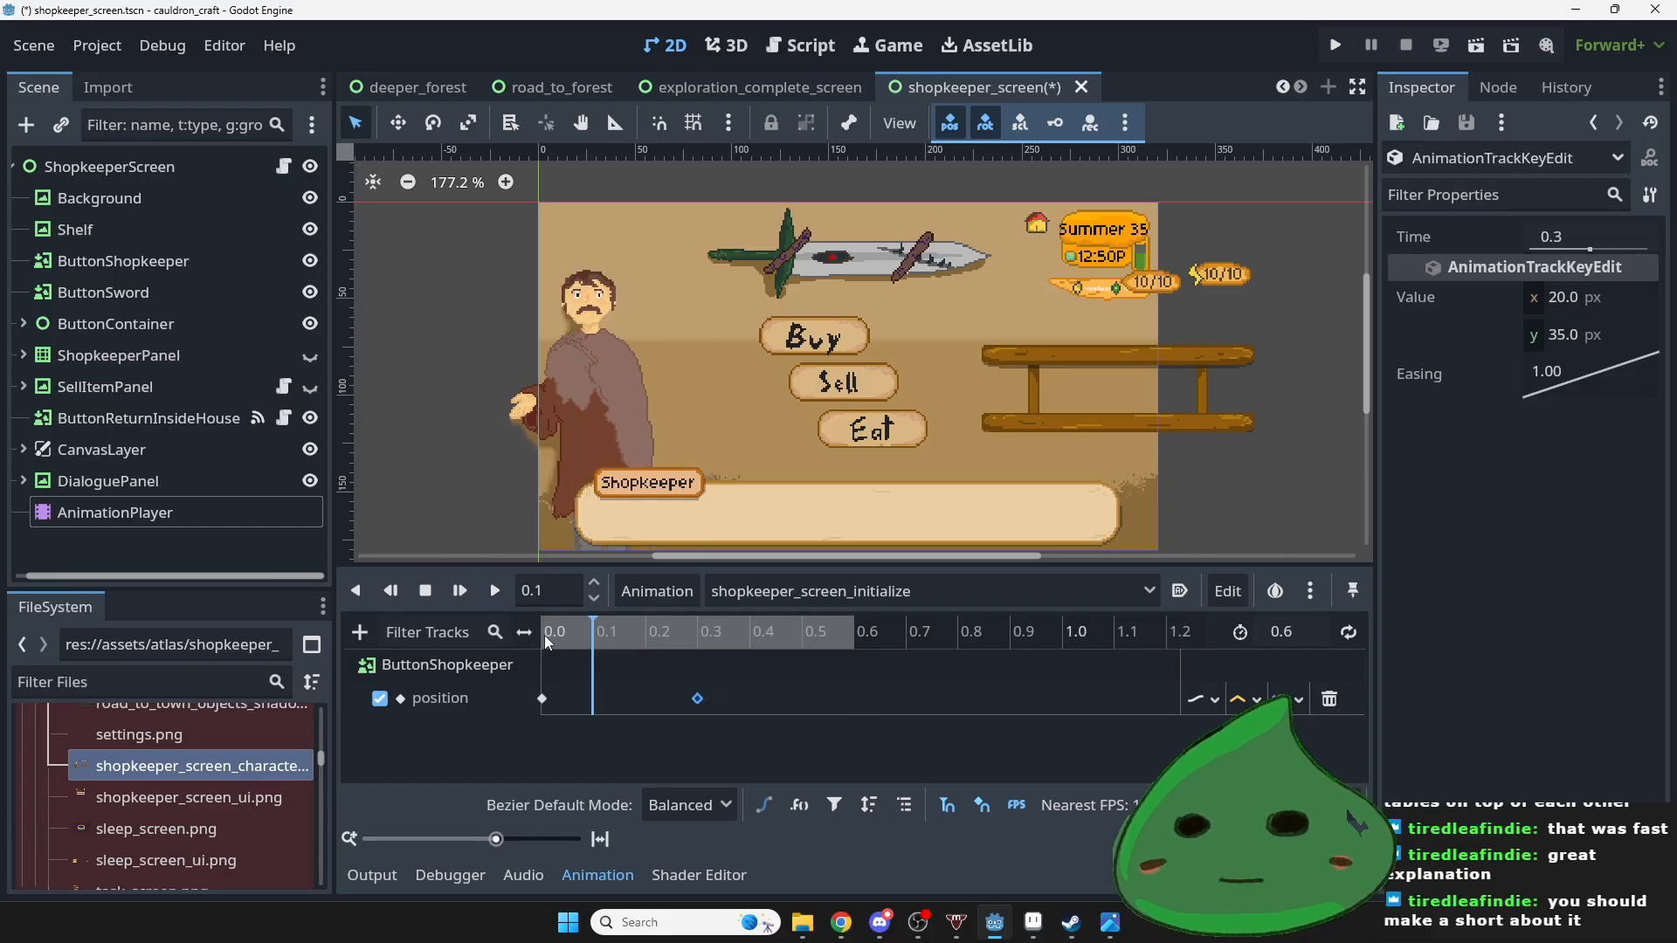
click(543, 636)
click(585, 631)
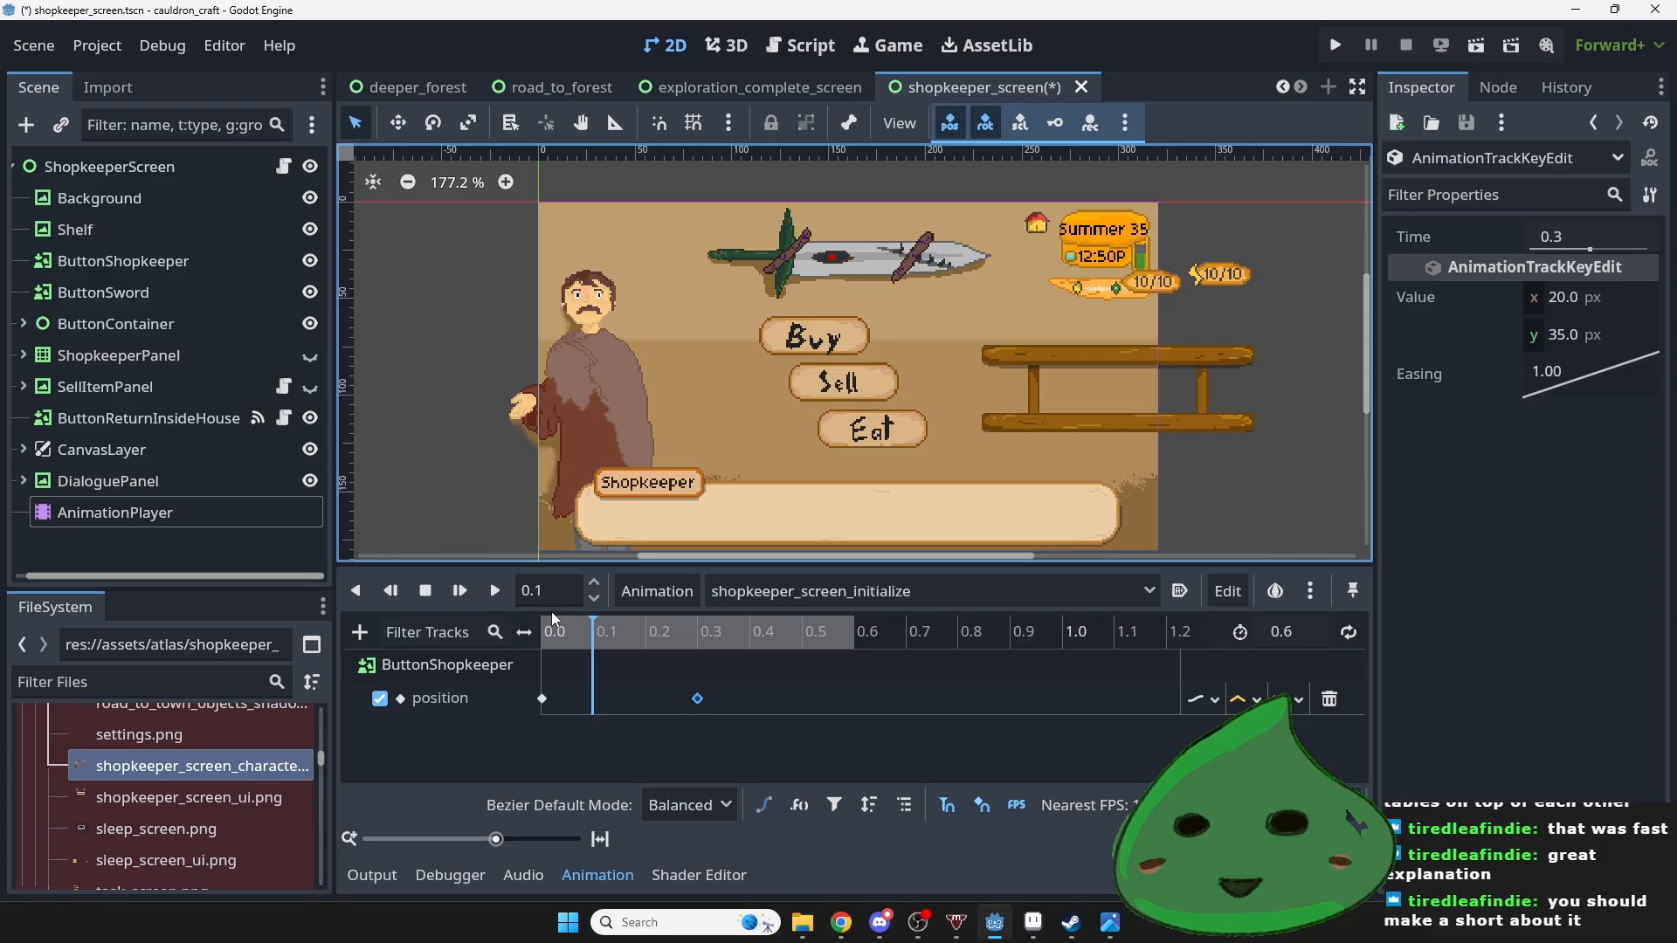
Nudge ButtonShopkeeper to x -27.333 and key its position at 0.1 seconds.
drag(549, 636, 587, 645)
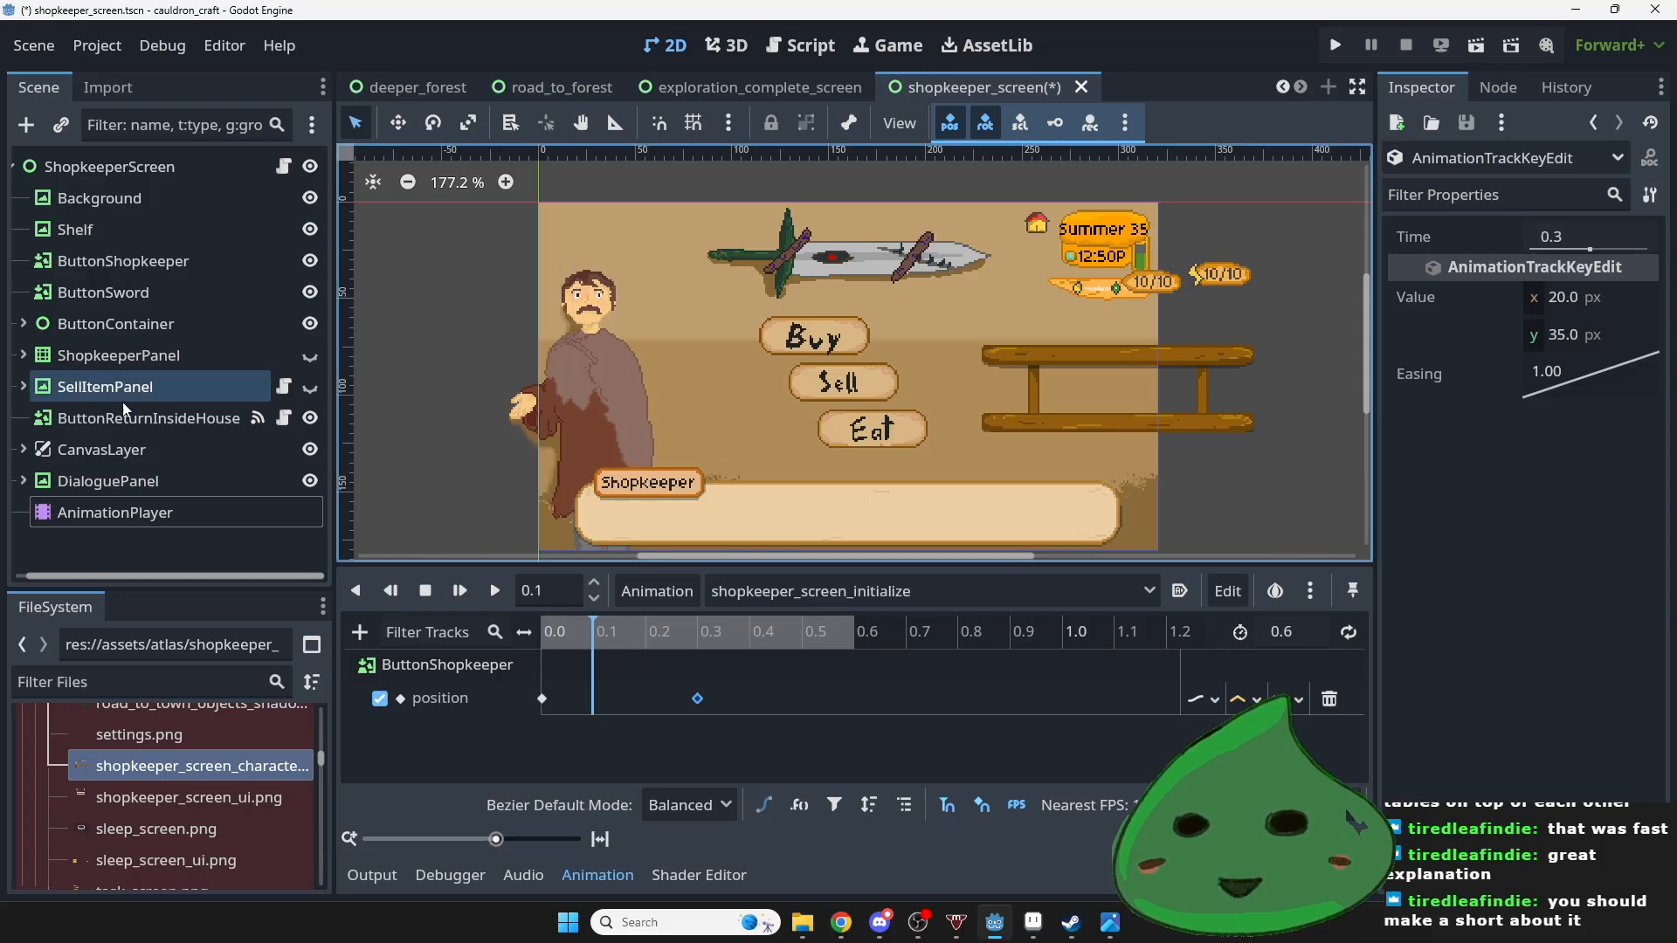
click(131, 261)
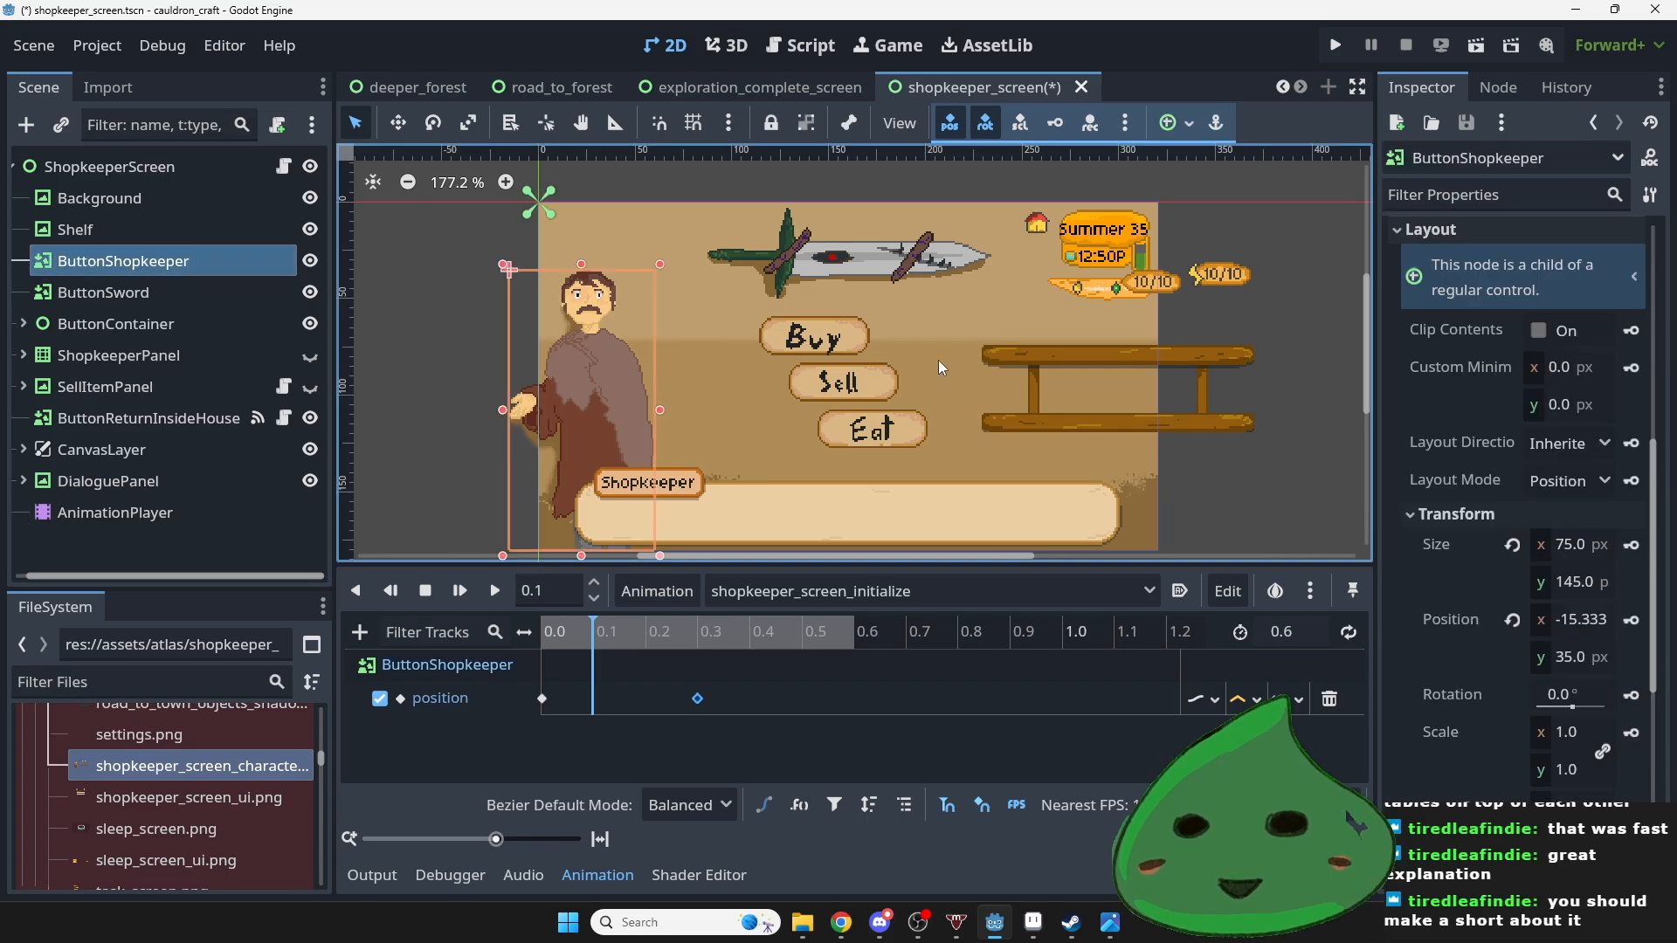
key(Left)
key(Left)
key(Left)
key(Left)
key(Left)
key(Left)
key(Left)
key(Left)
key(Left)
key(Left)
key(Left)
key(Left)
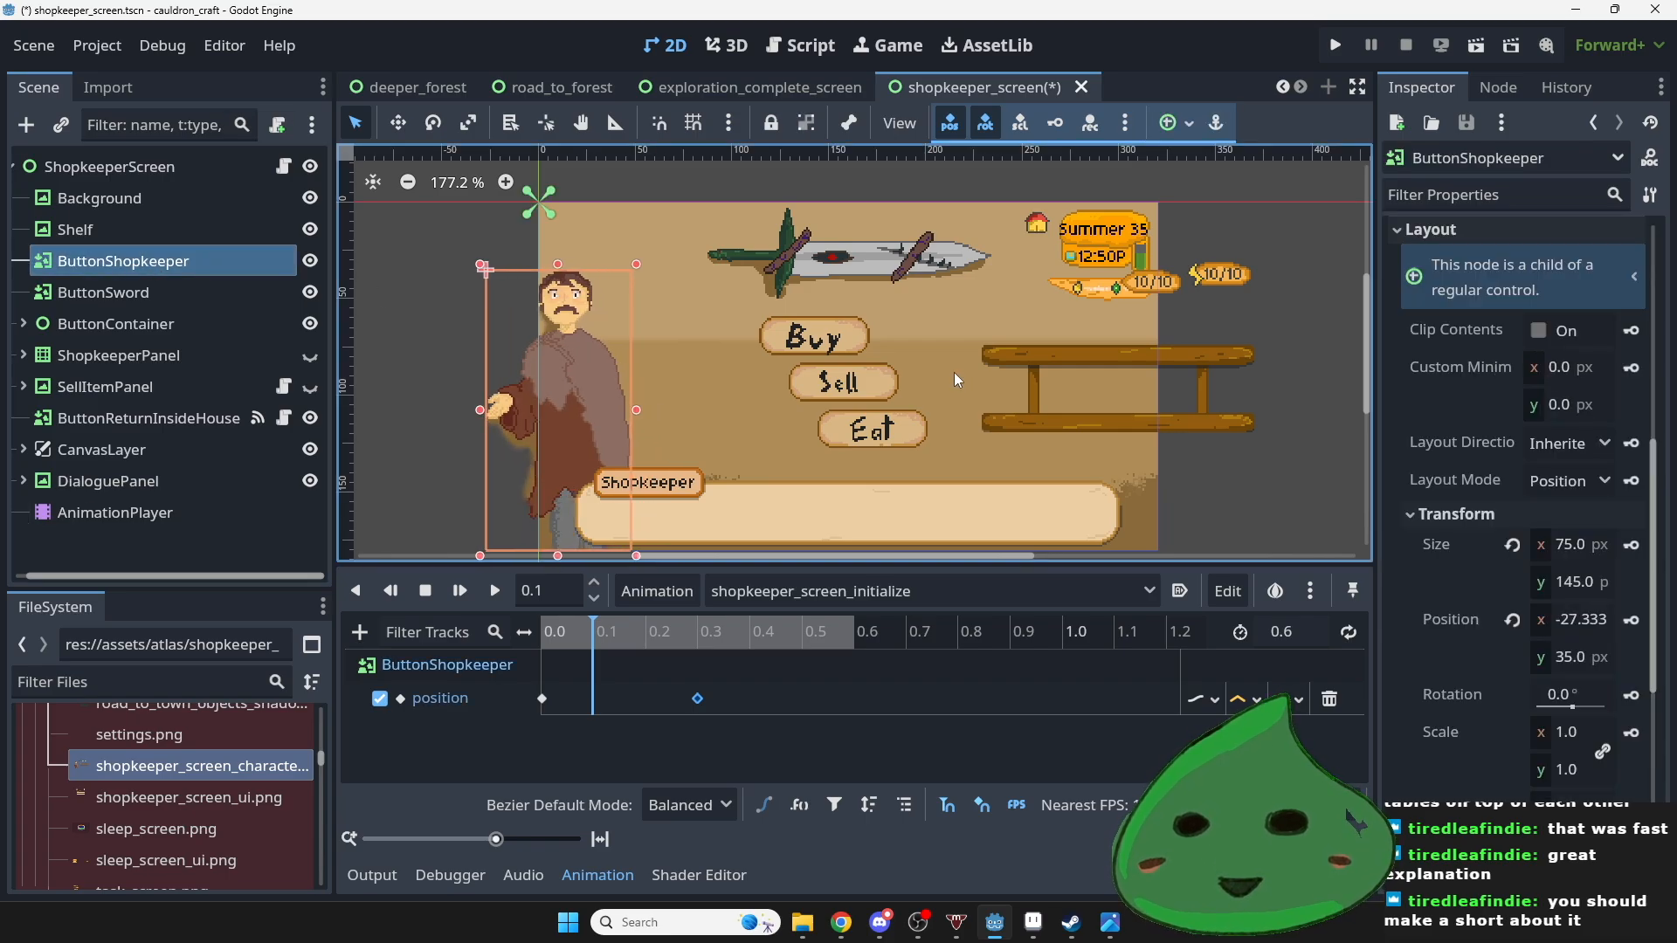
click(1630, 620)
Scrub between 0.0, 0.1 and 0.2 seconds to compare the shopkeeper's poses.
click(548, 636)
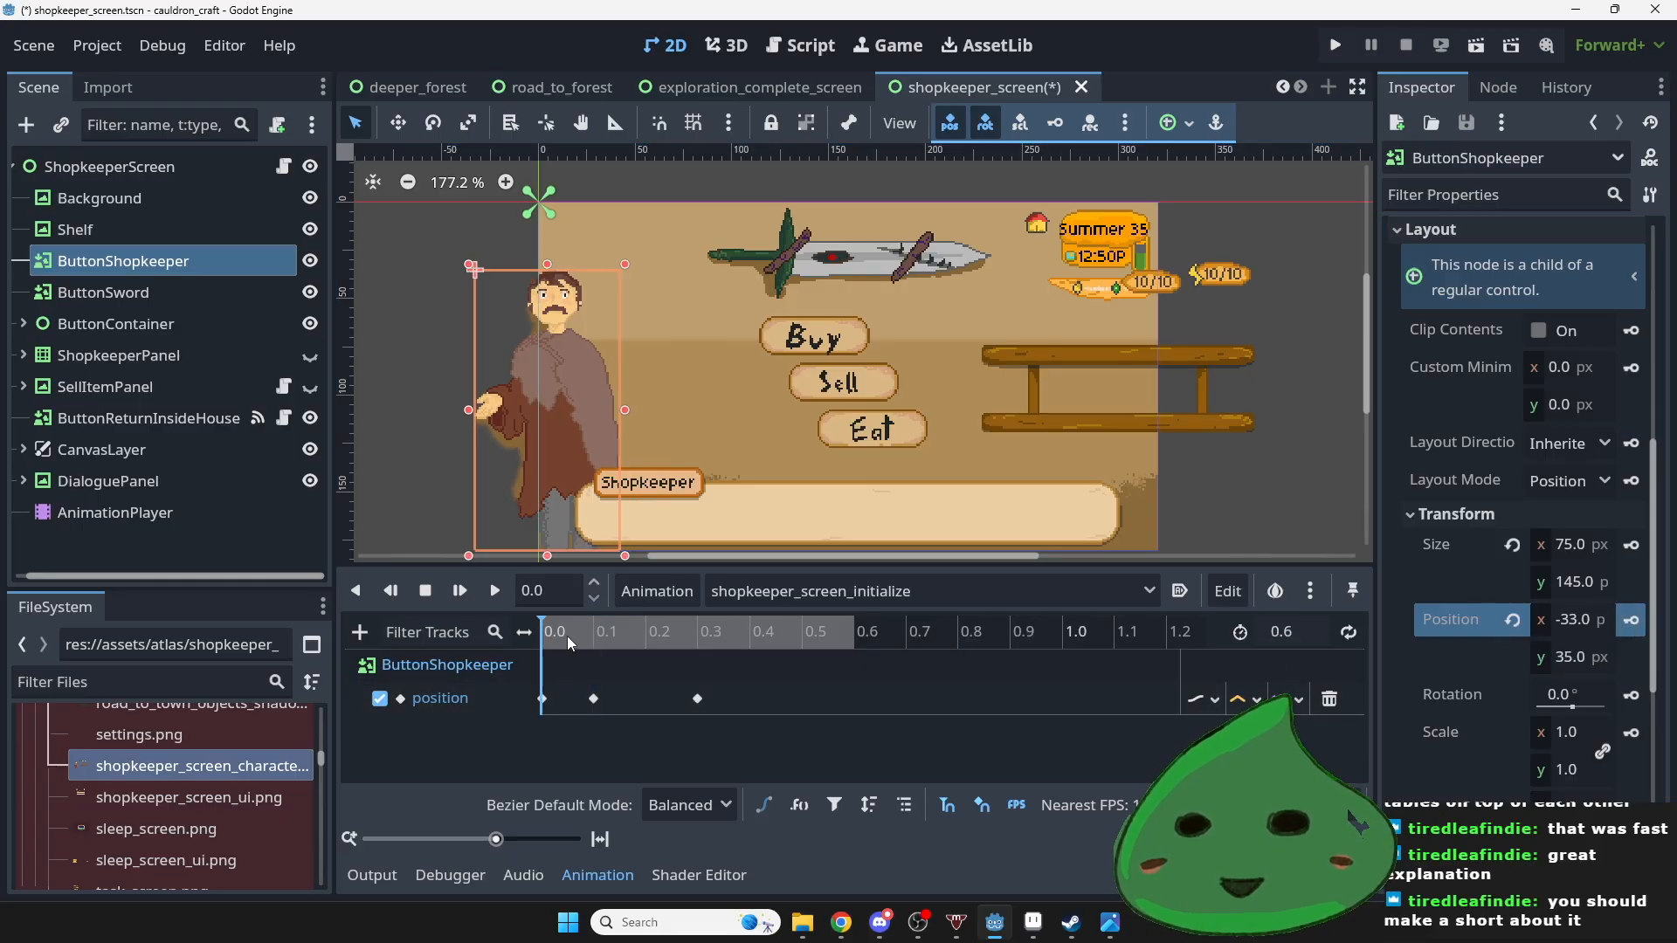
click(601, 634)
click(552, 637)
click(601, 636)
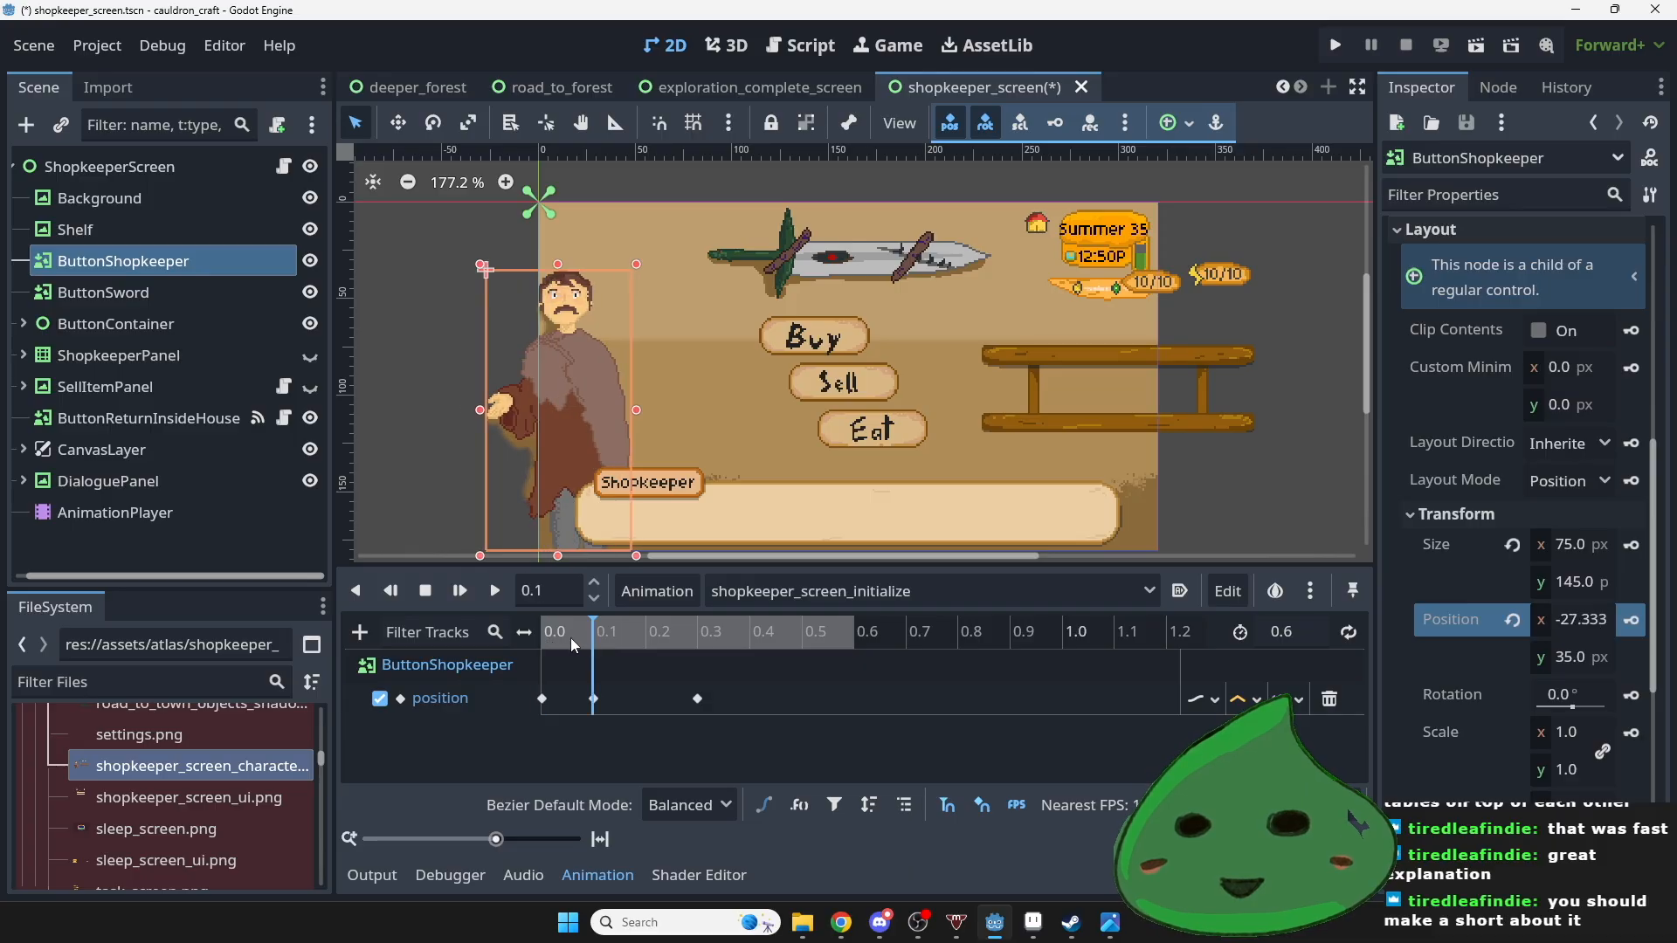
click(552, 637)
click(594, 638)
click(549, 637)
click(594, 636)
click(646, 634)
click(547, 634)
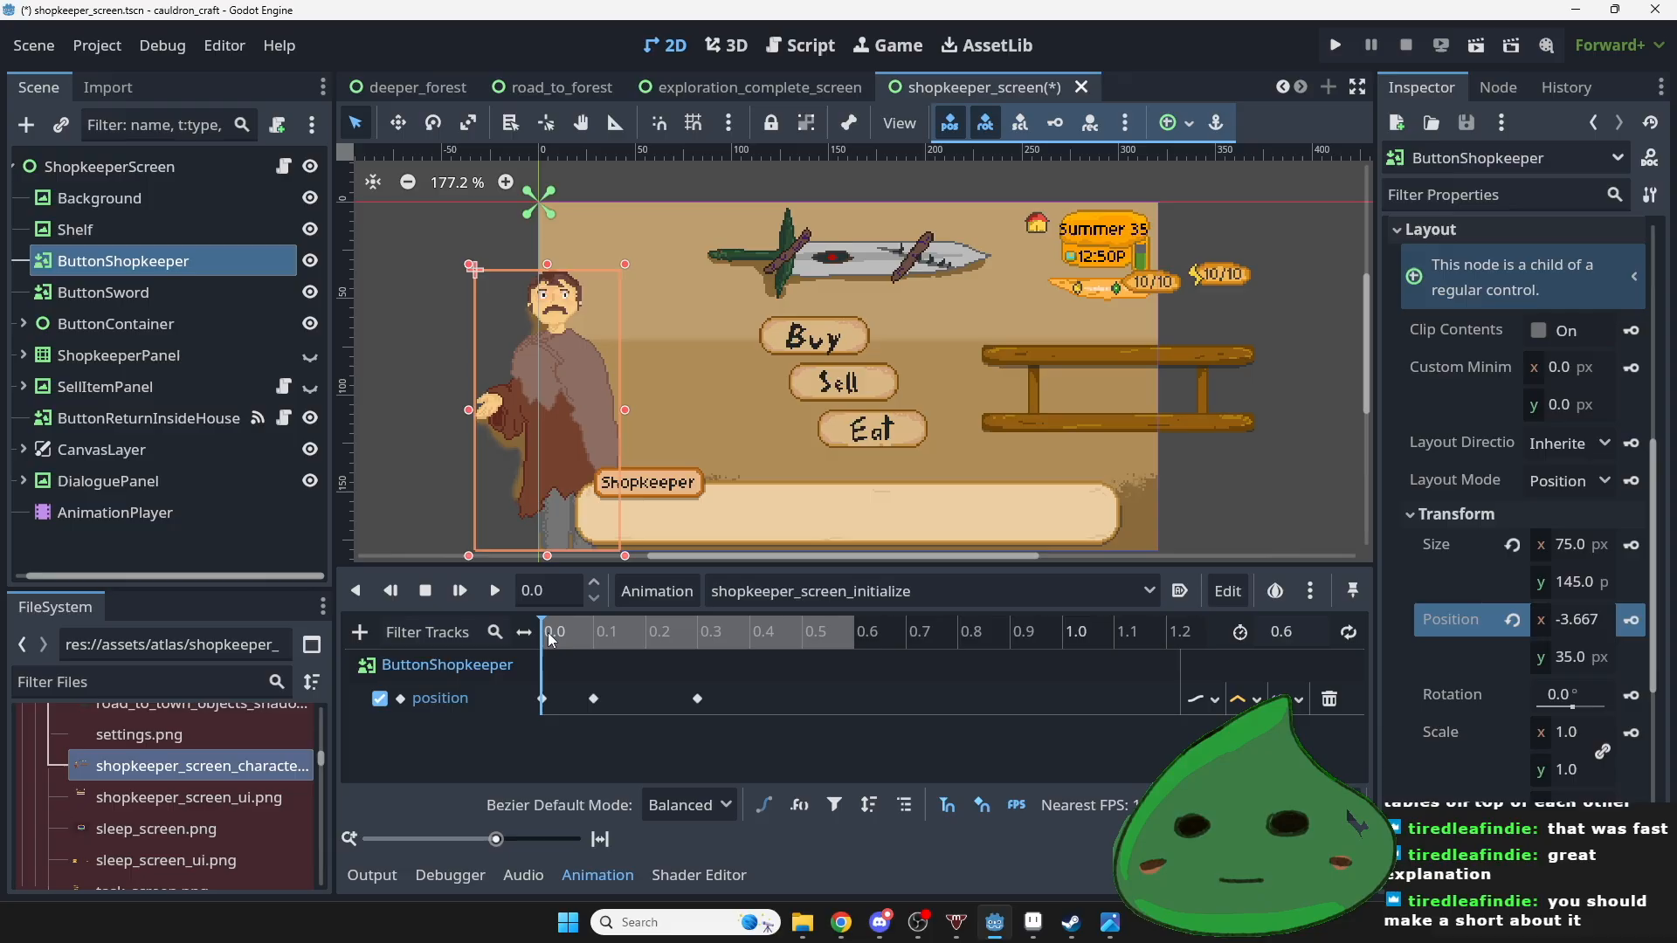
Play the slide-in animation forwards and backwards to check the eased start.
click(461, 591)
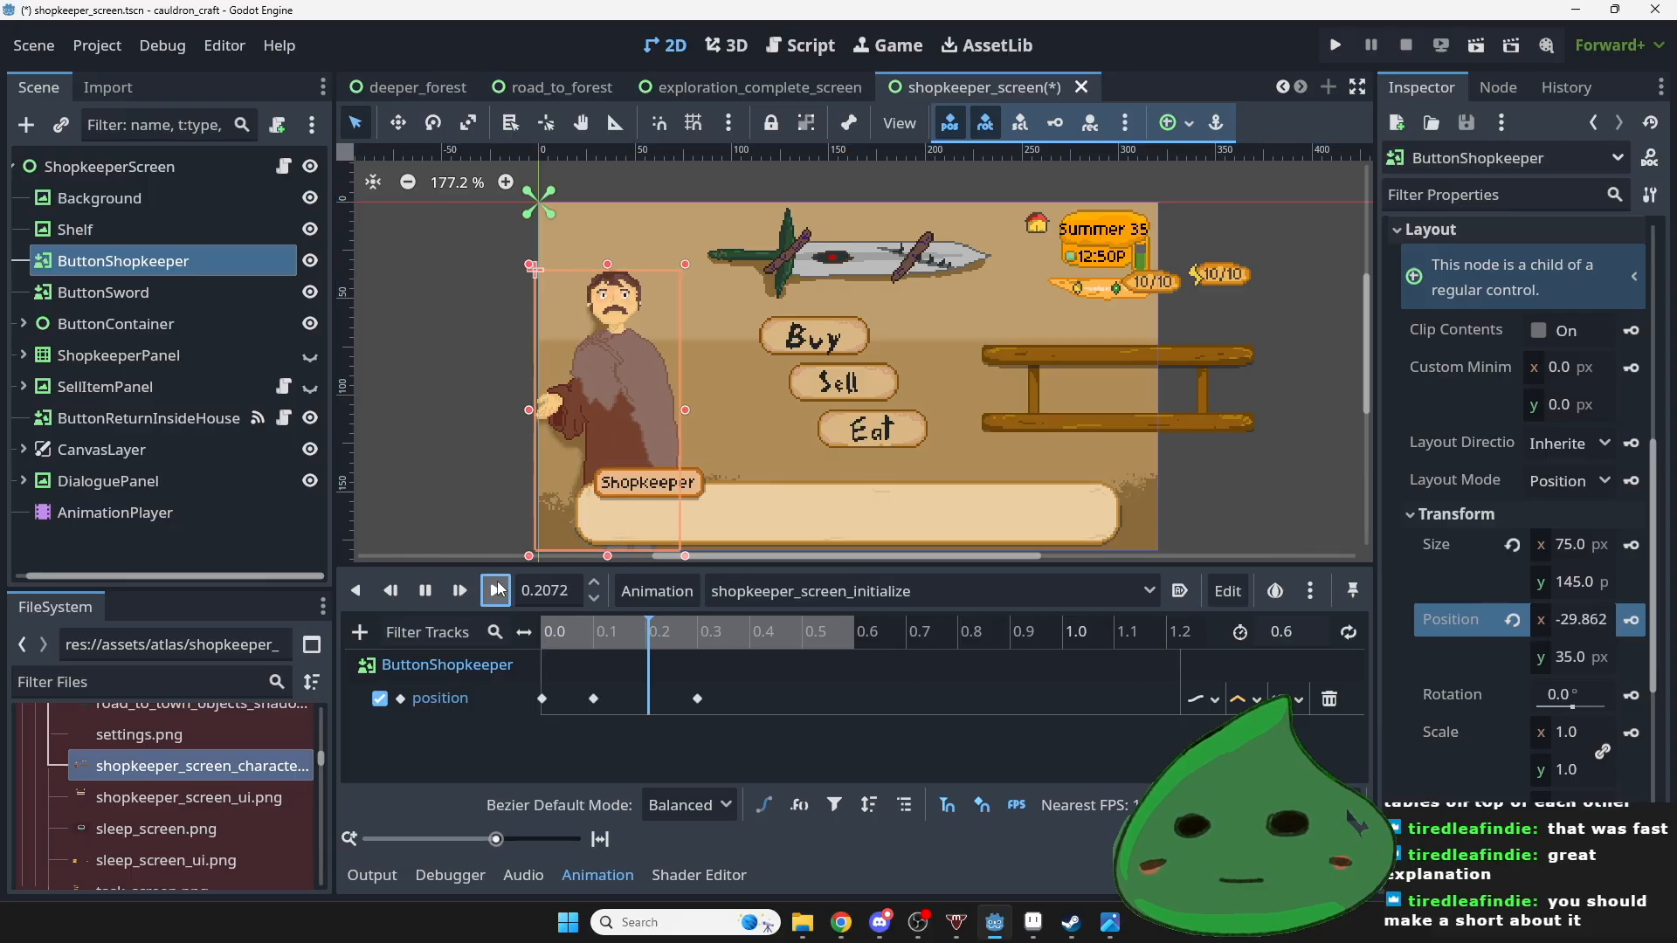
click(356, 591)
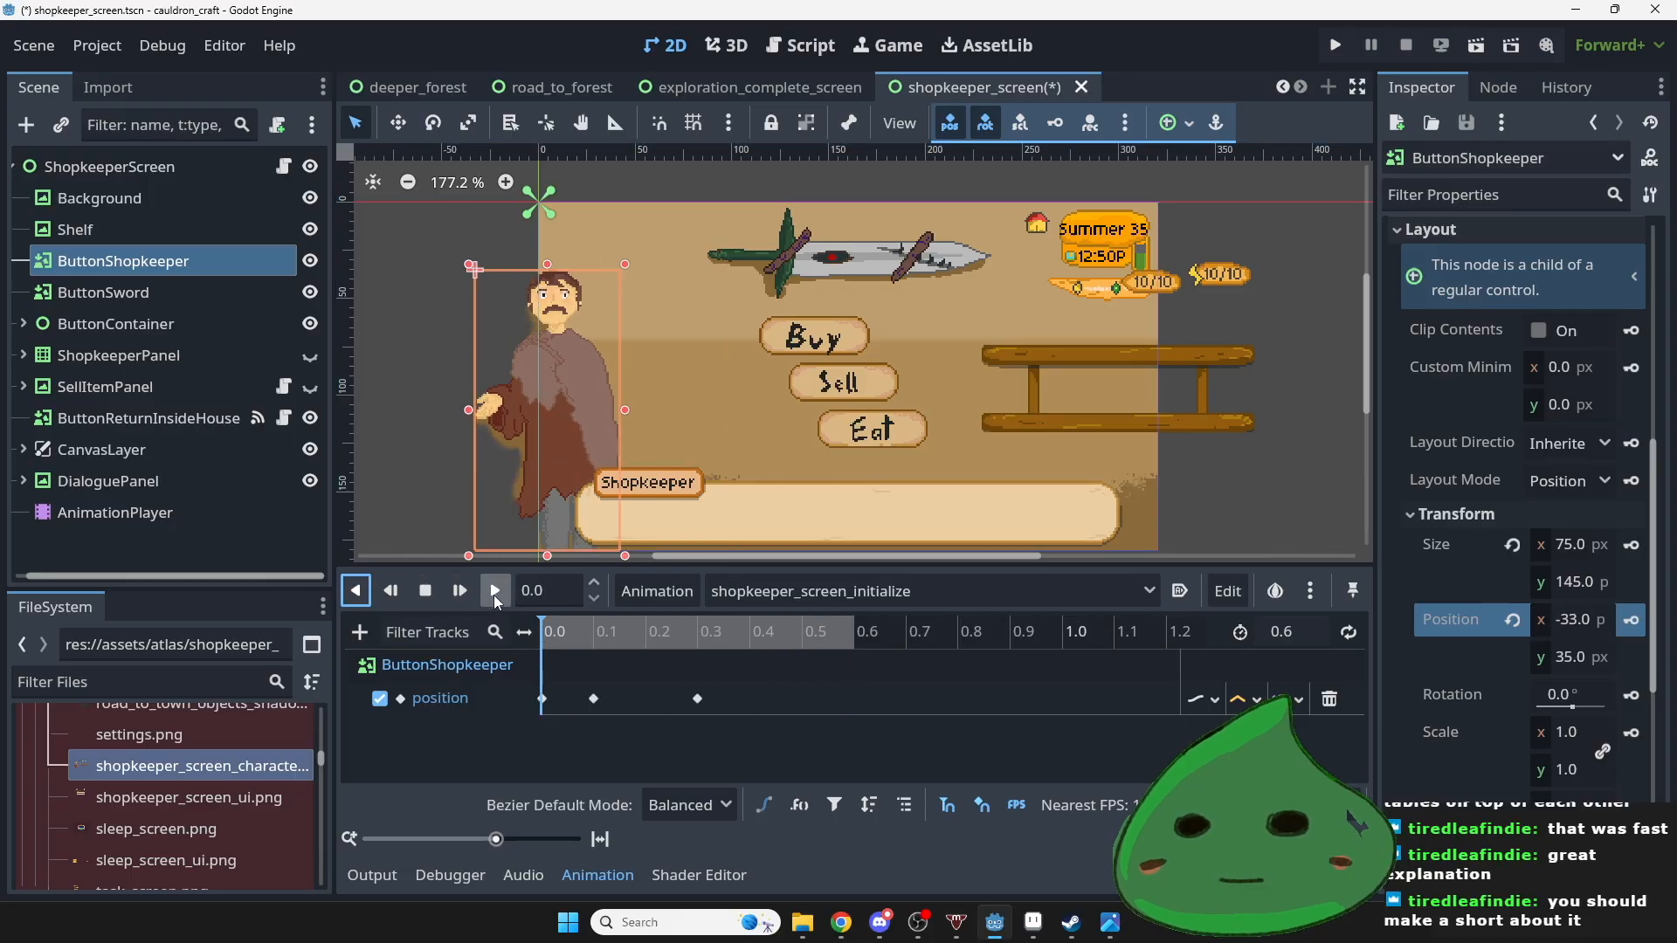
click(494, 592)
click(384, 592)
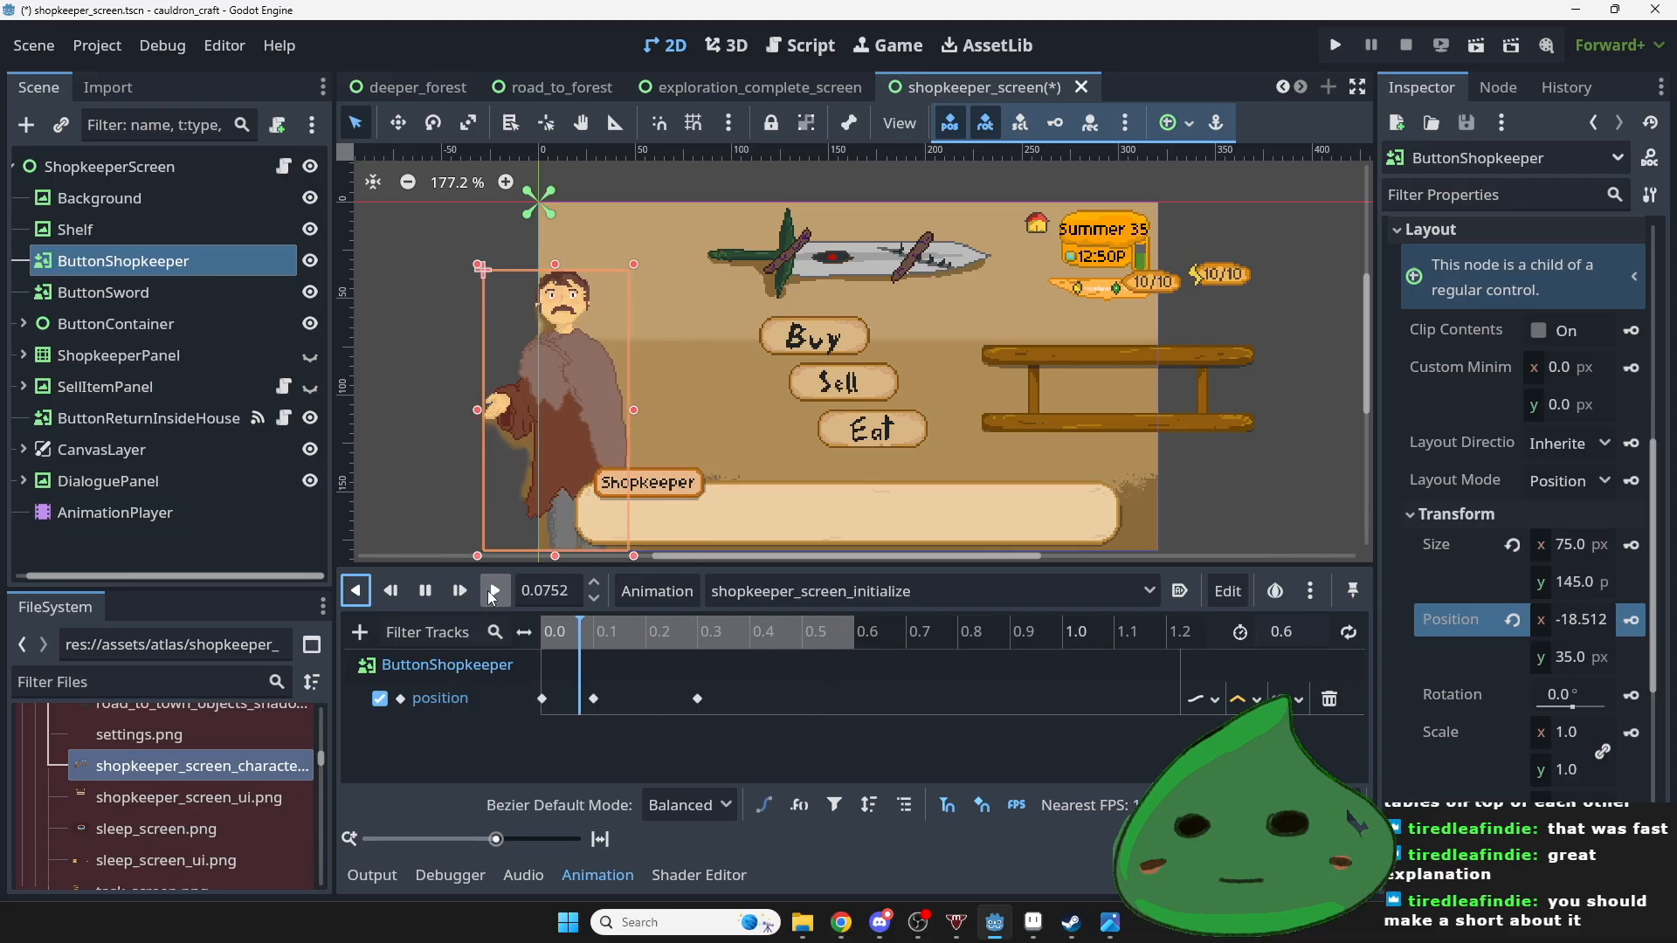
click(494, 591)
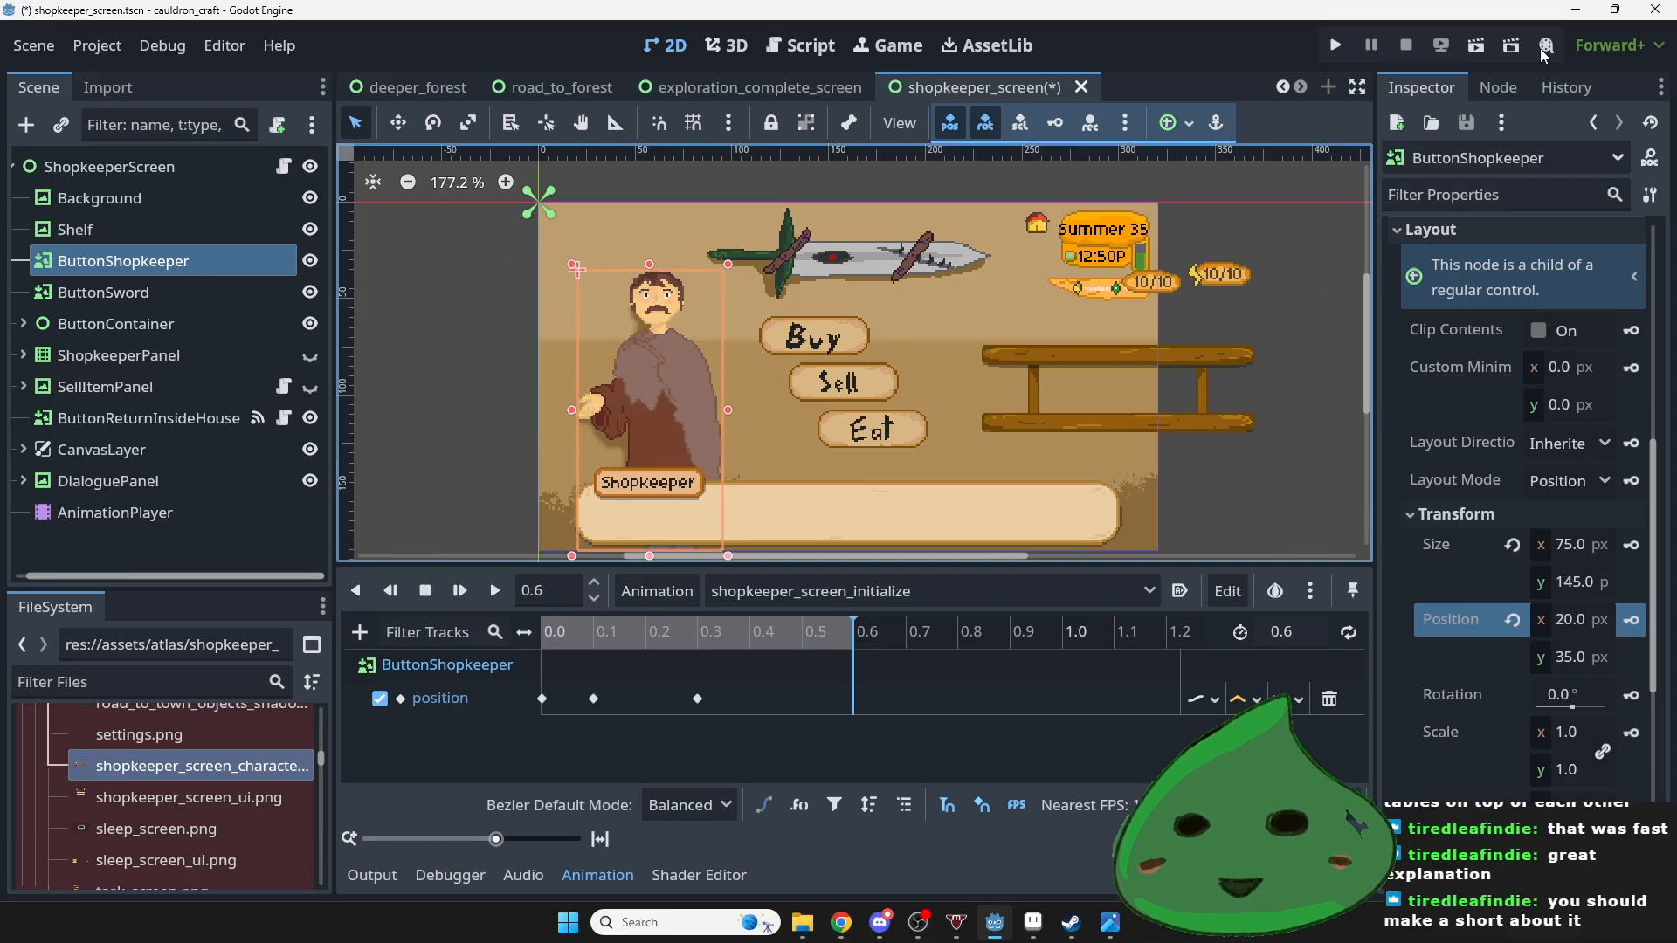
Save and run the shop scene, leave and re-enter the shop six times to watch the shopkeeper slide in, then close the game.
click(1476, 47)
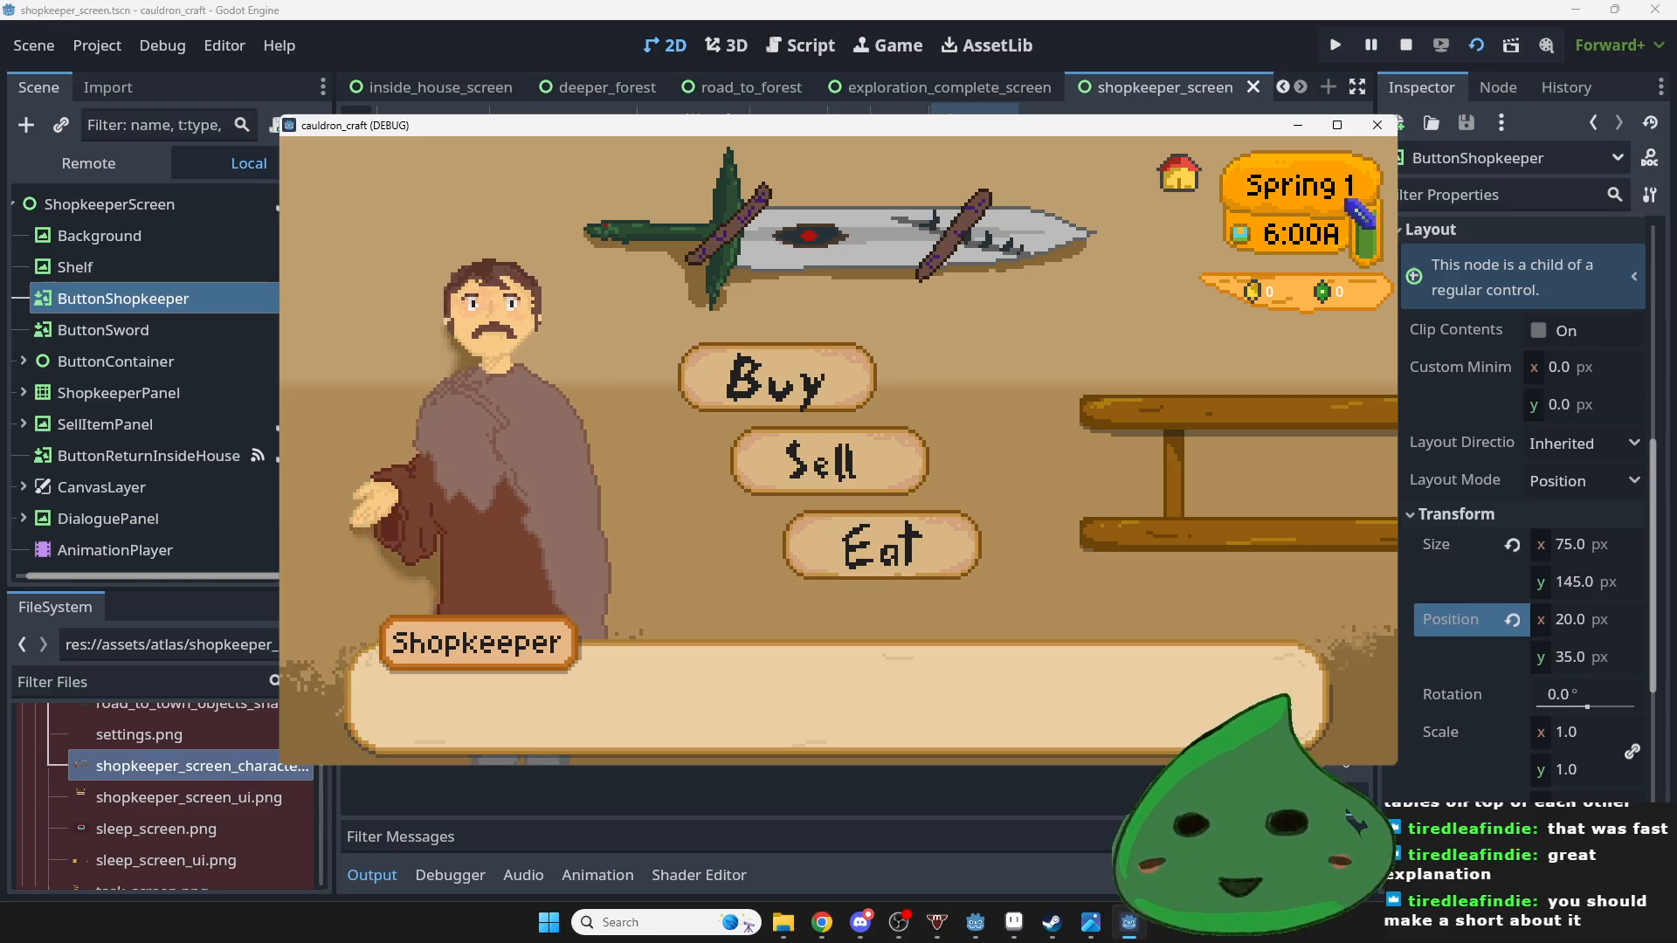
click(1176, 194)
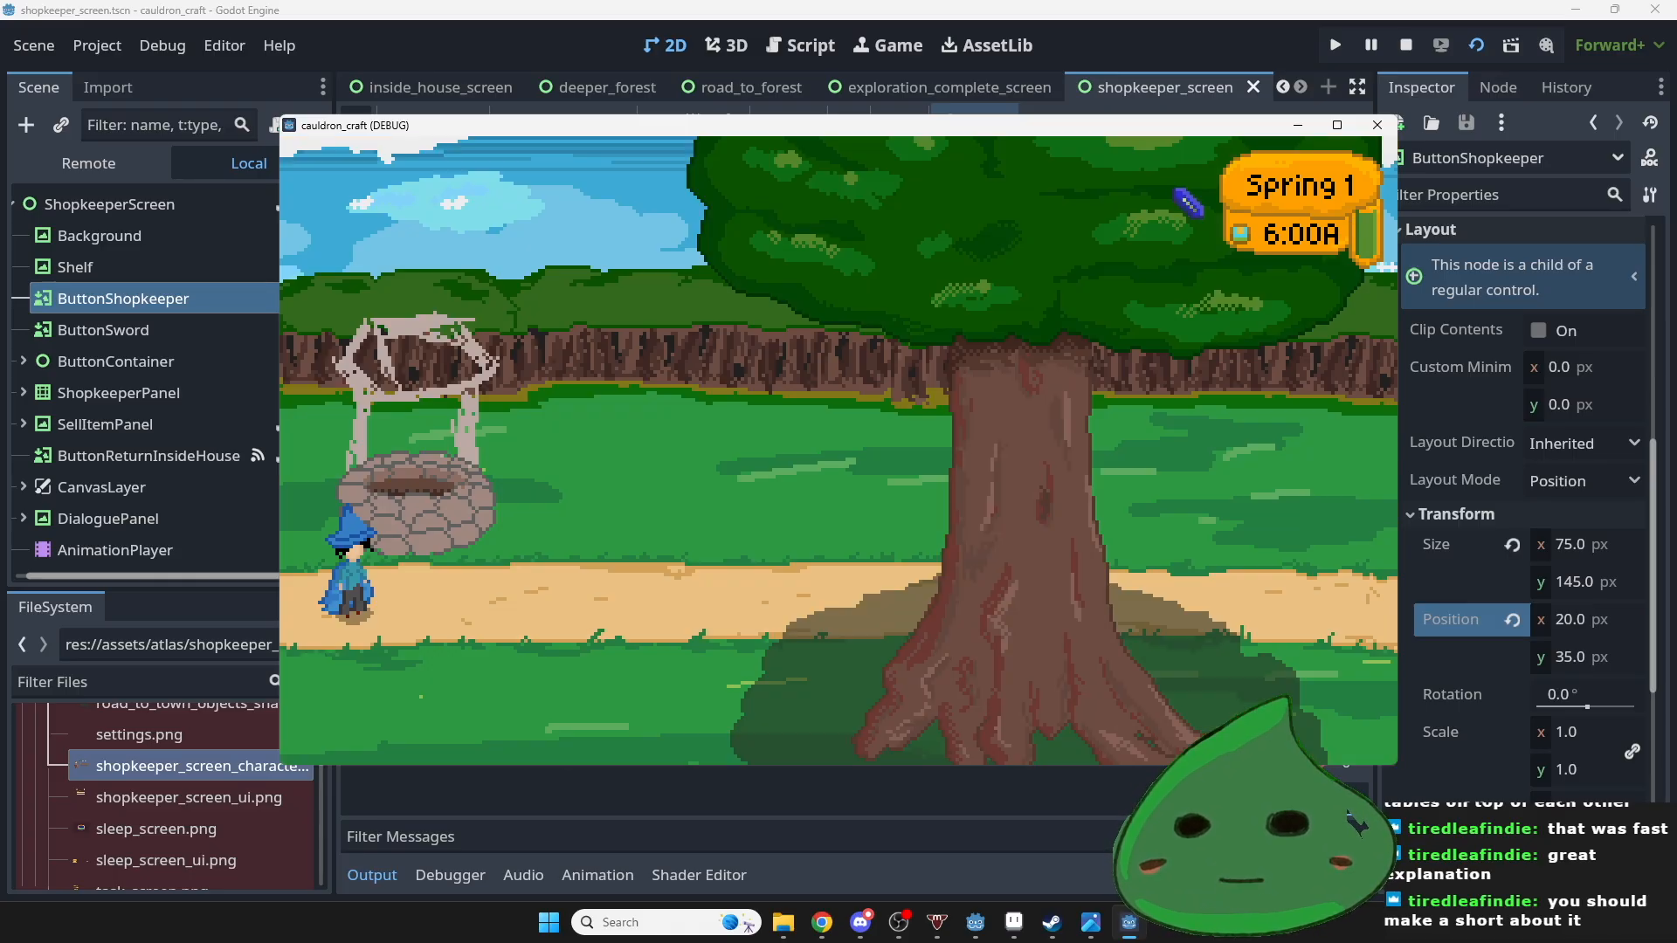
key(a)
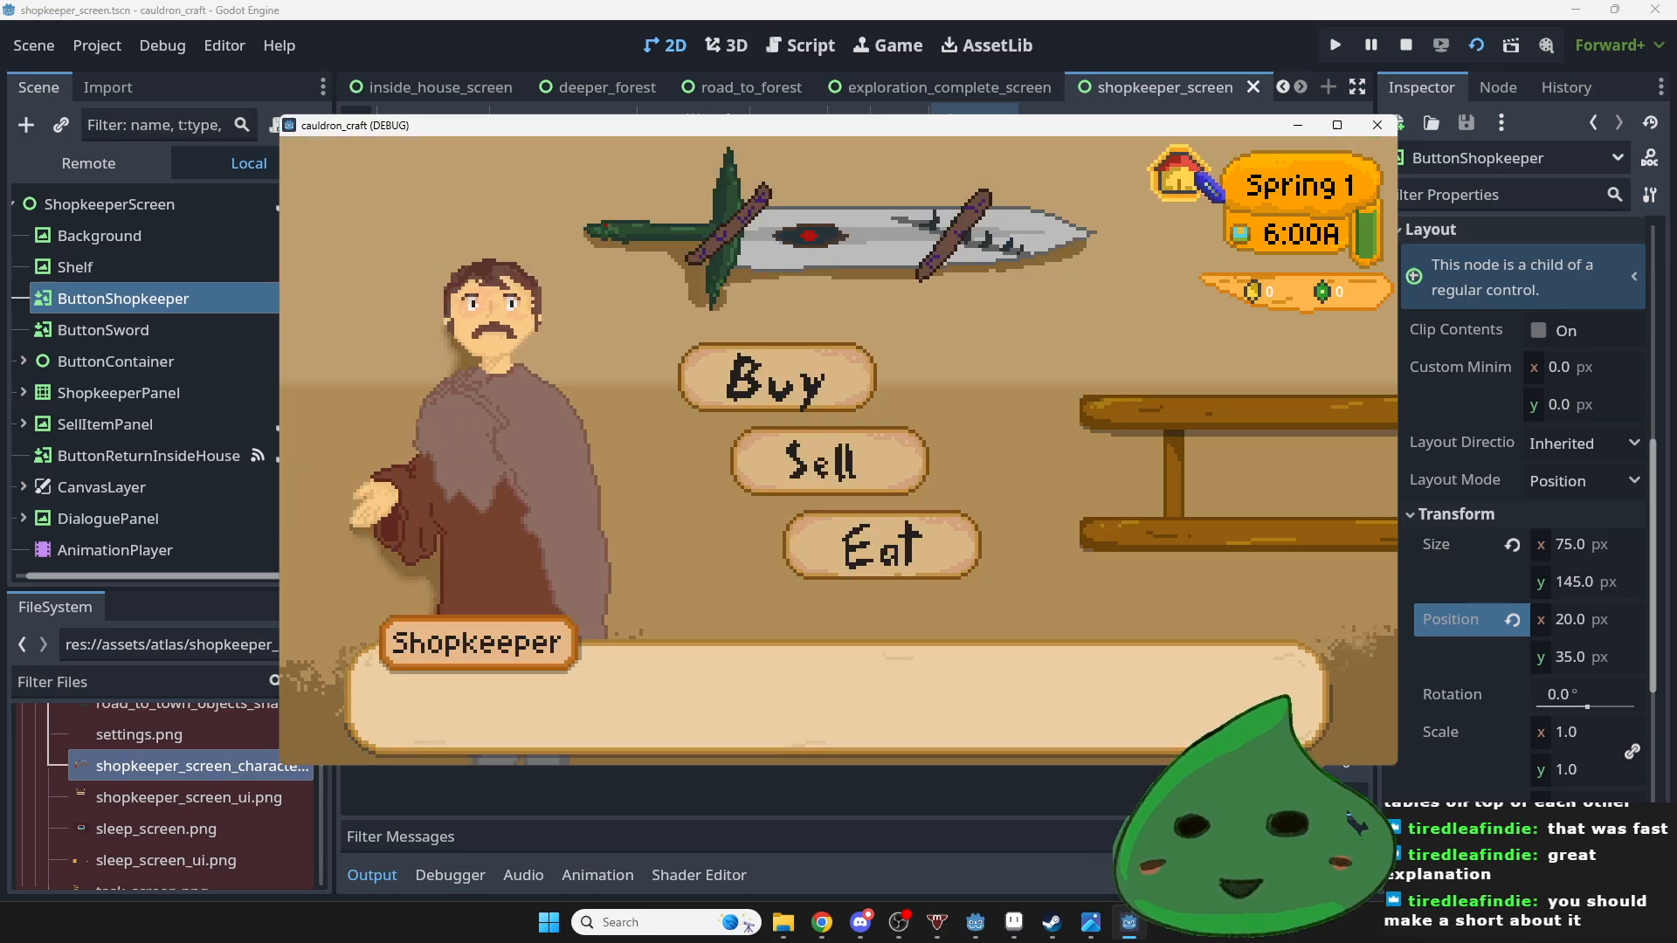
click(1183, 188)
key(a)
click(1186, 186)
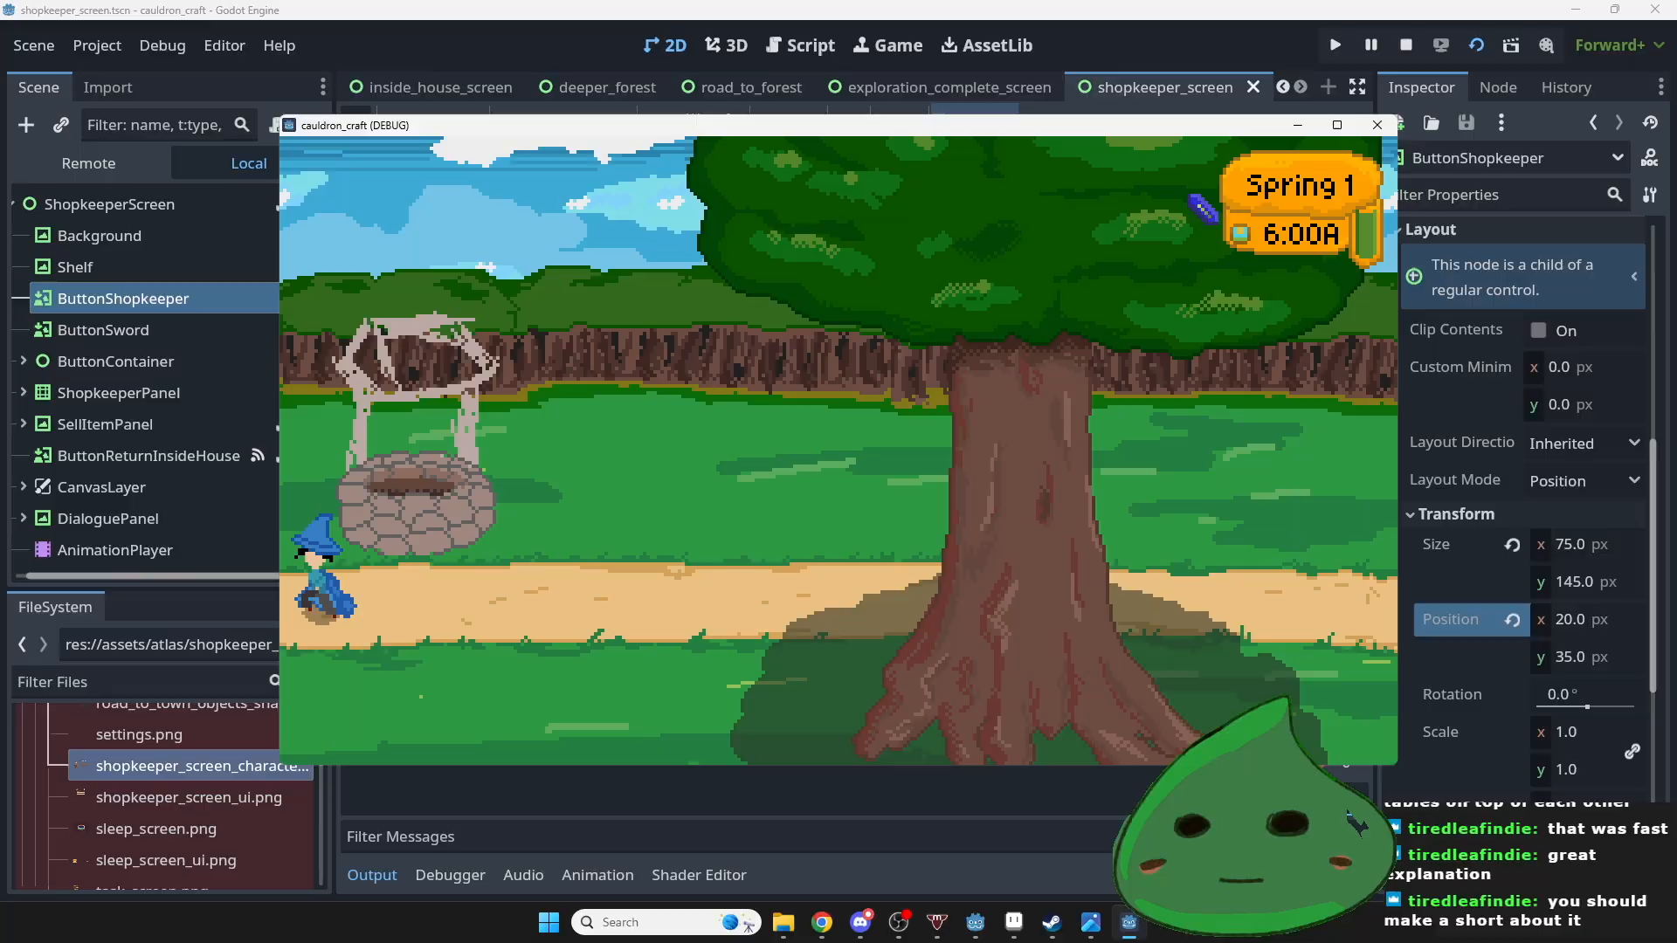
key(a)
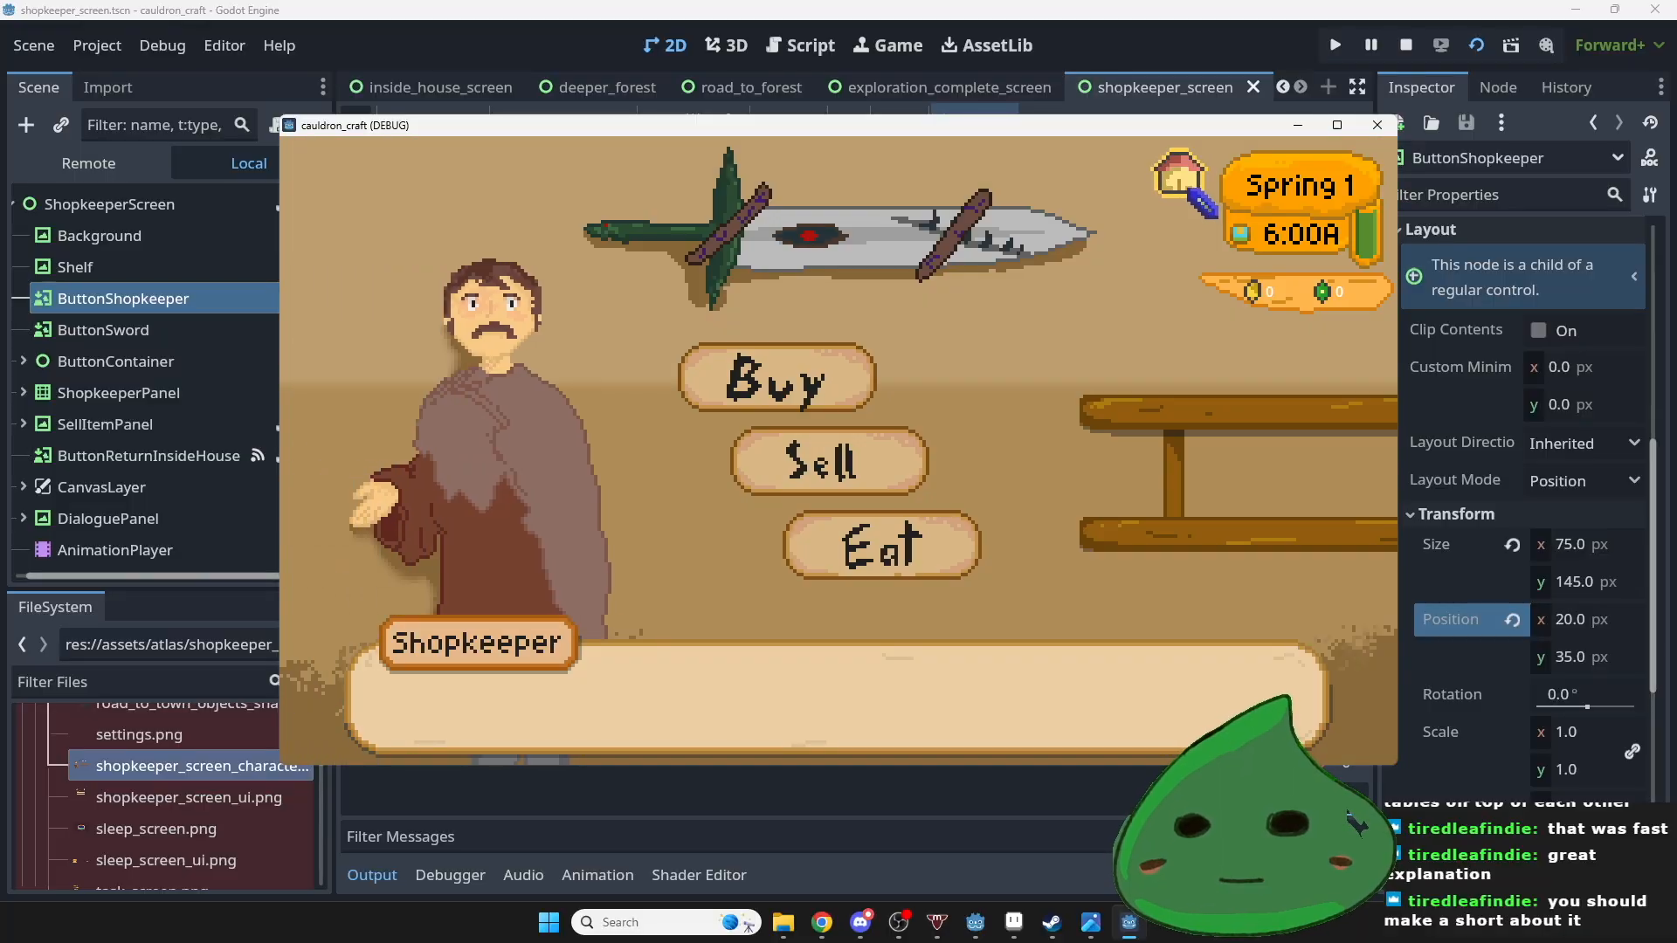
click(1186, 184)
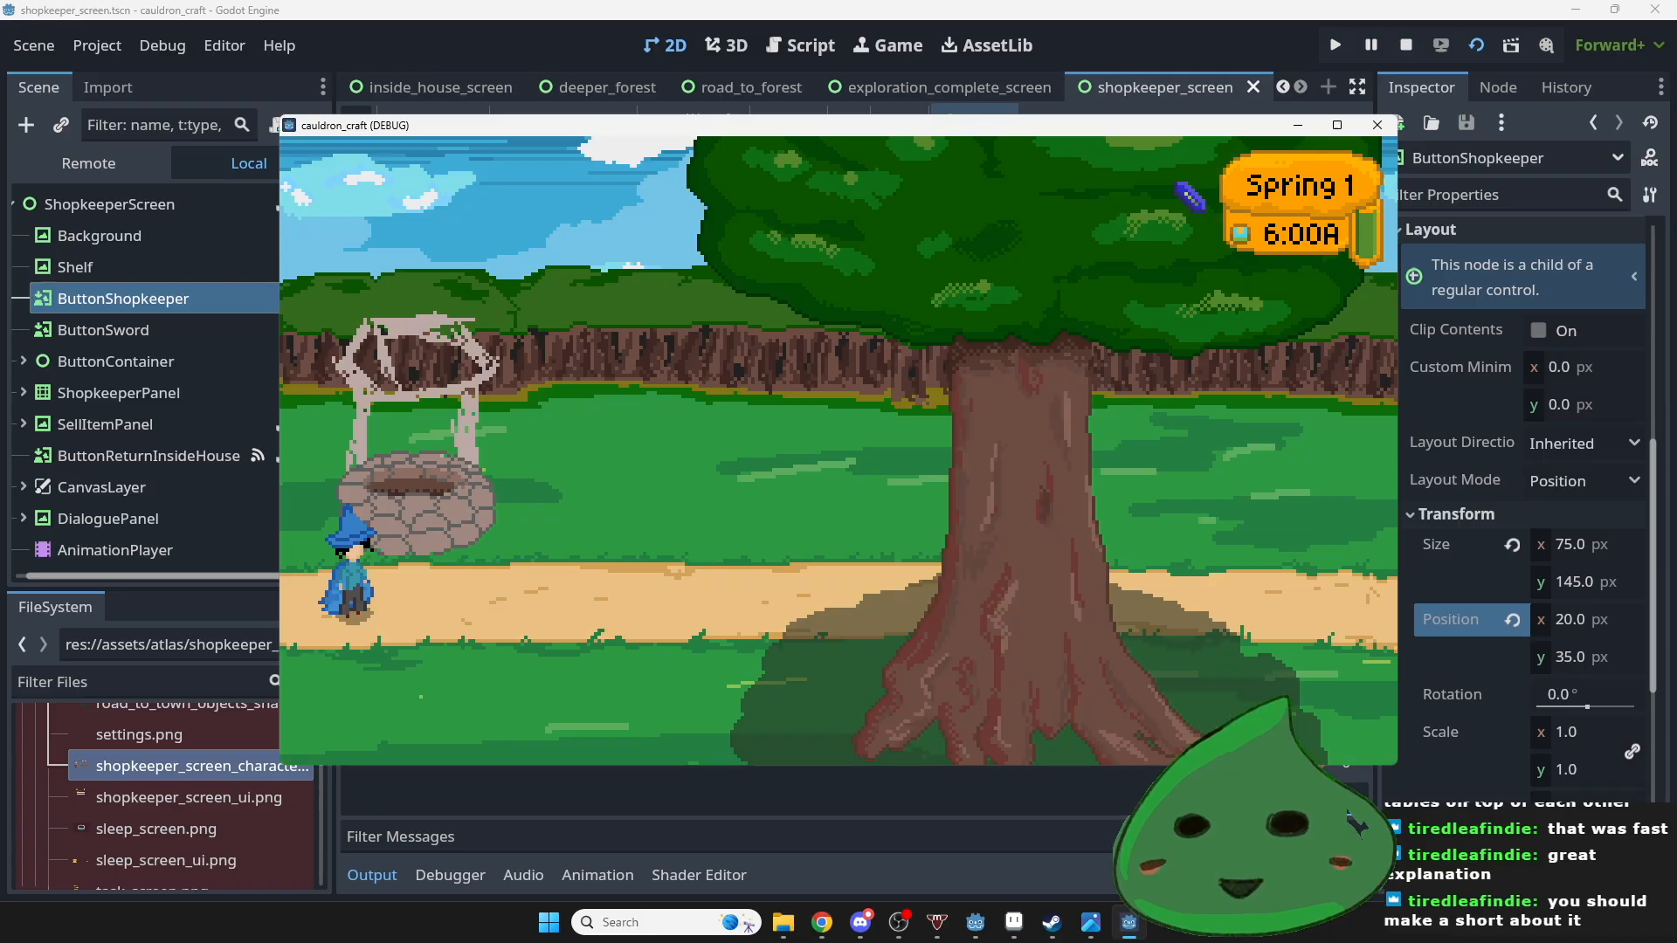
key(a)
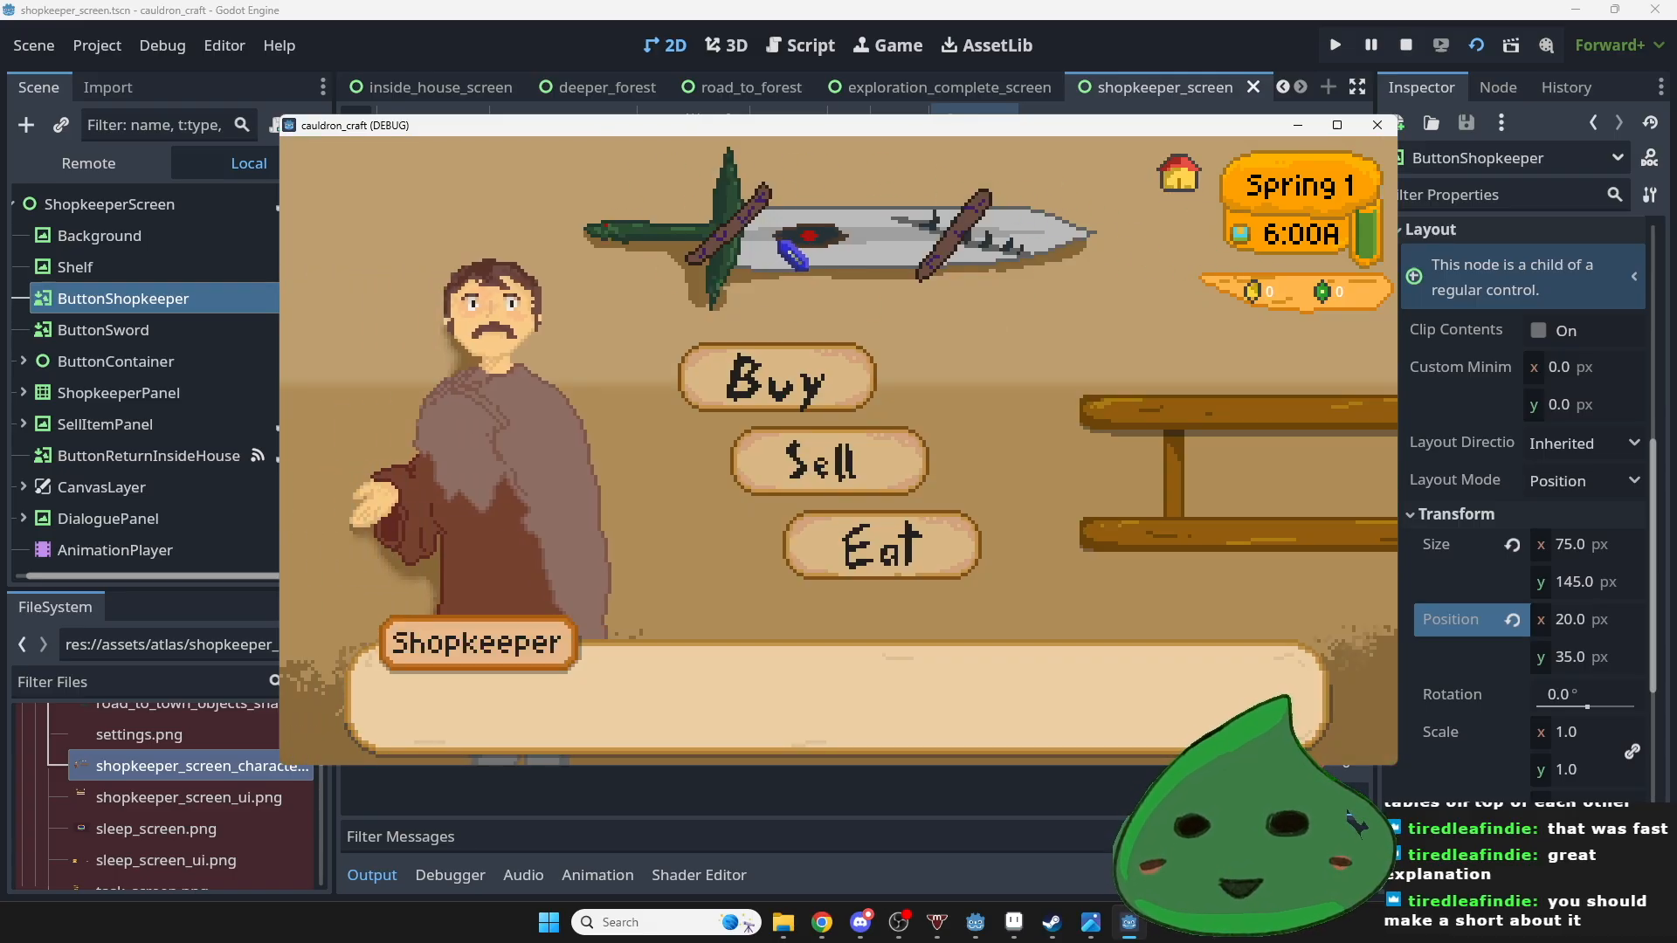
click(1179, 182)
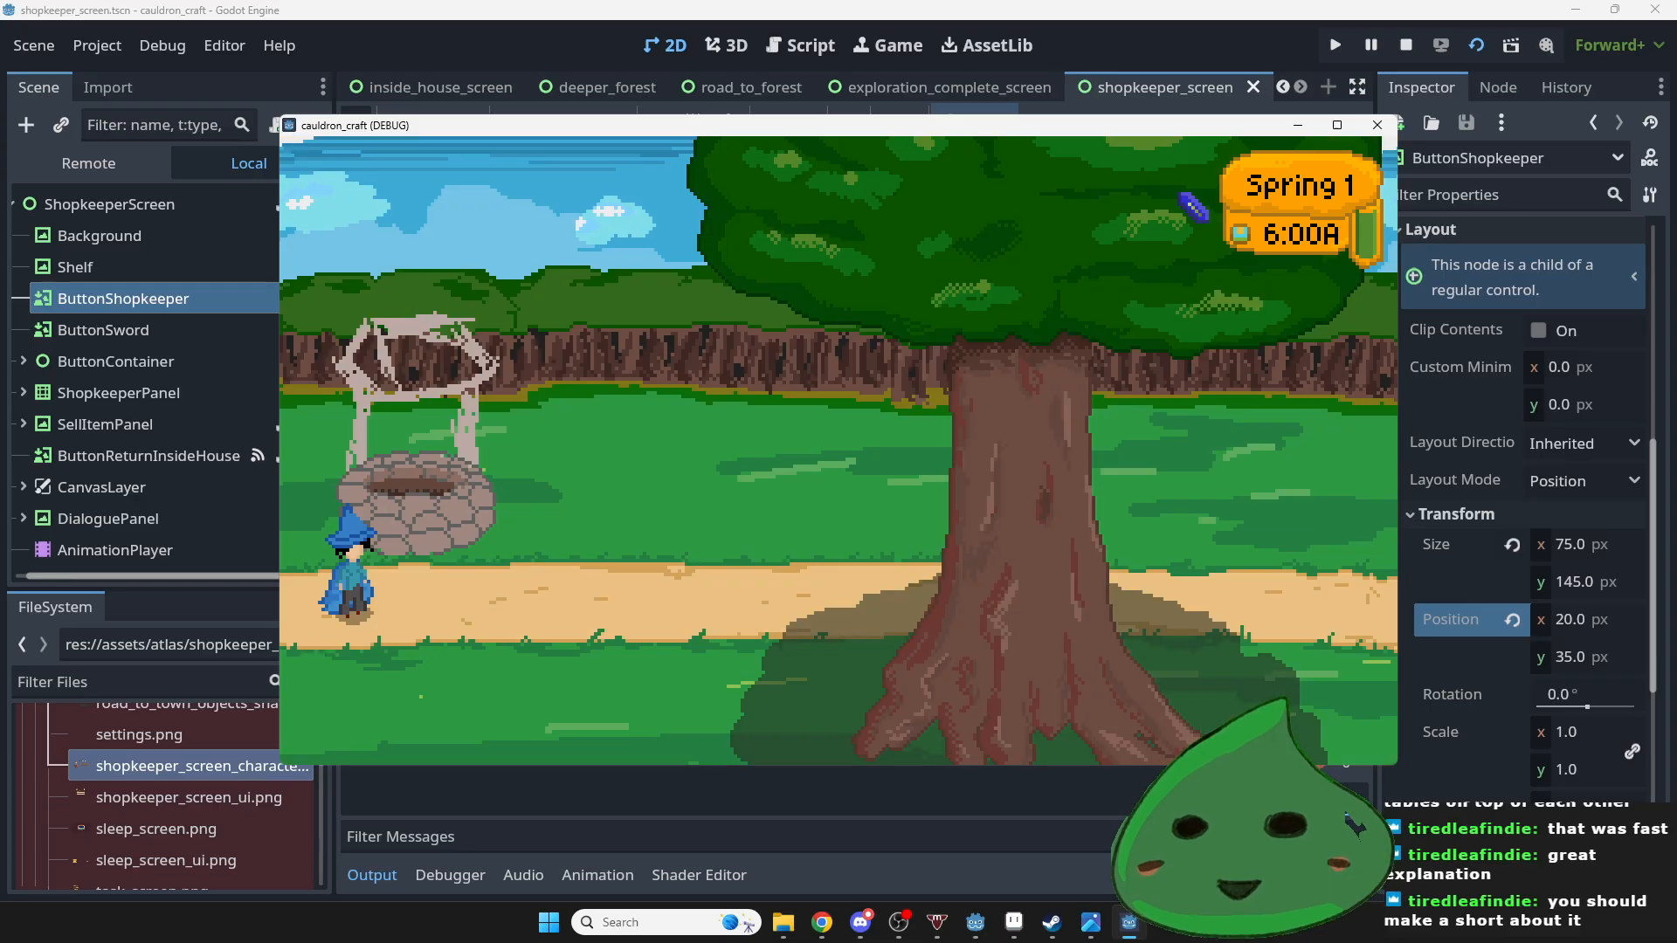
key(e)
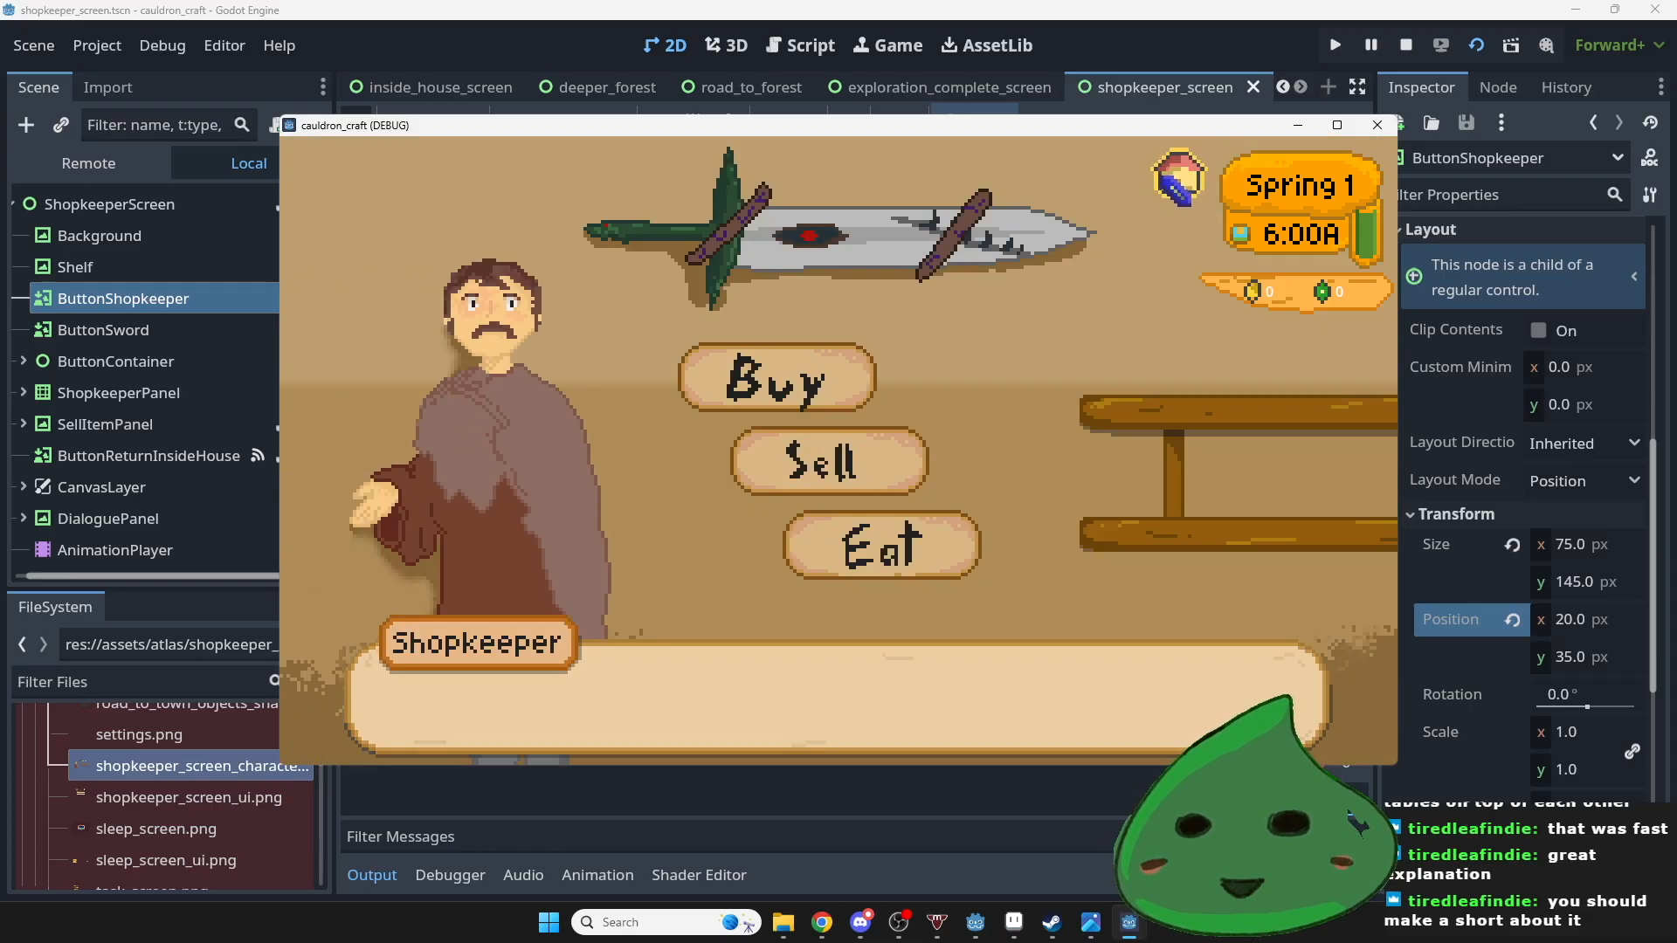
click(1180, 181)
key(e)
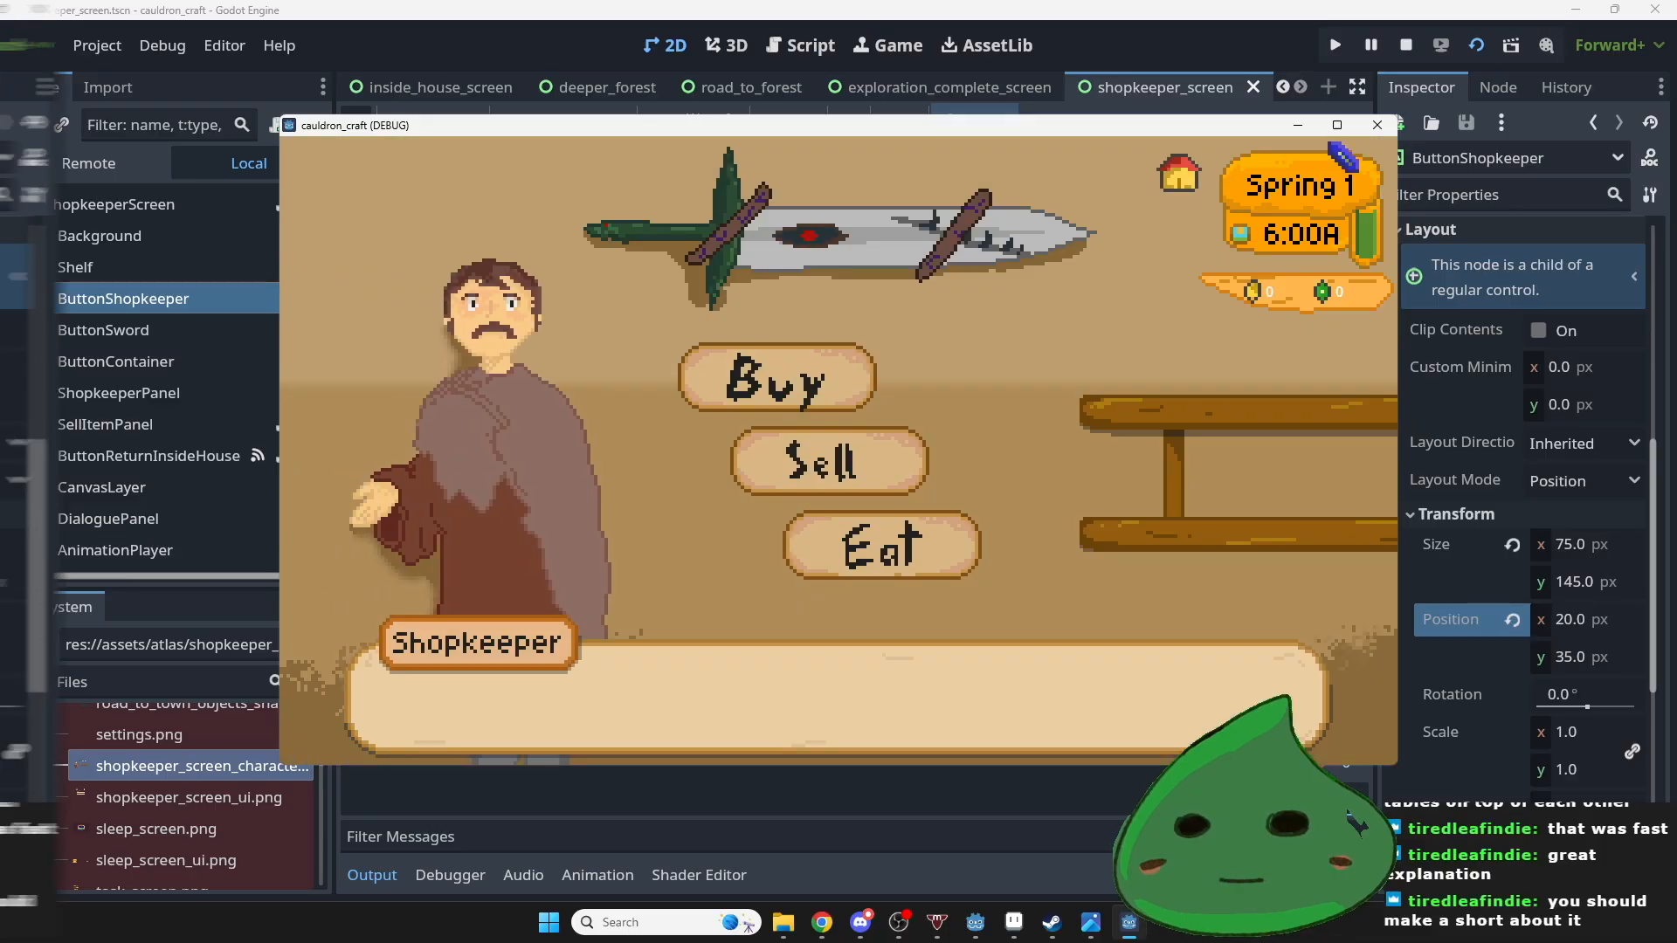
click(1378, 125)
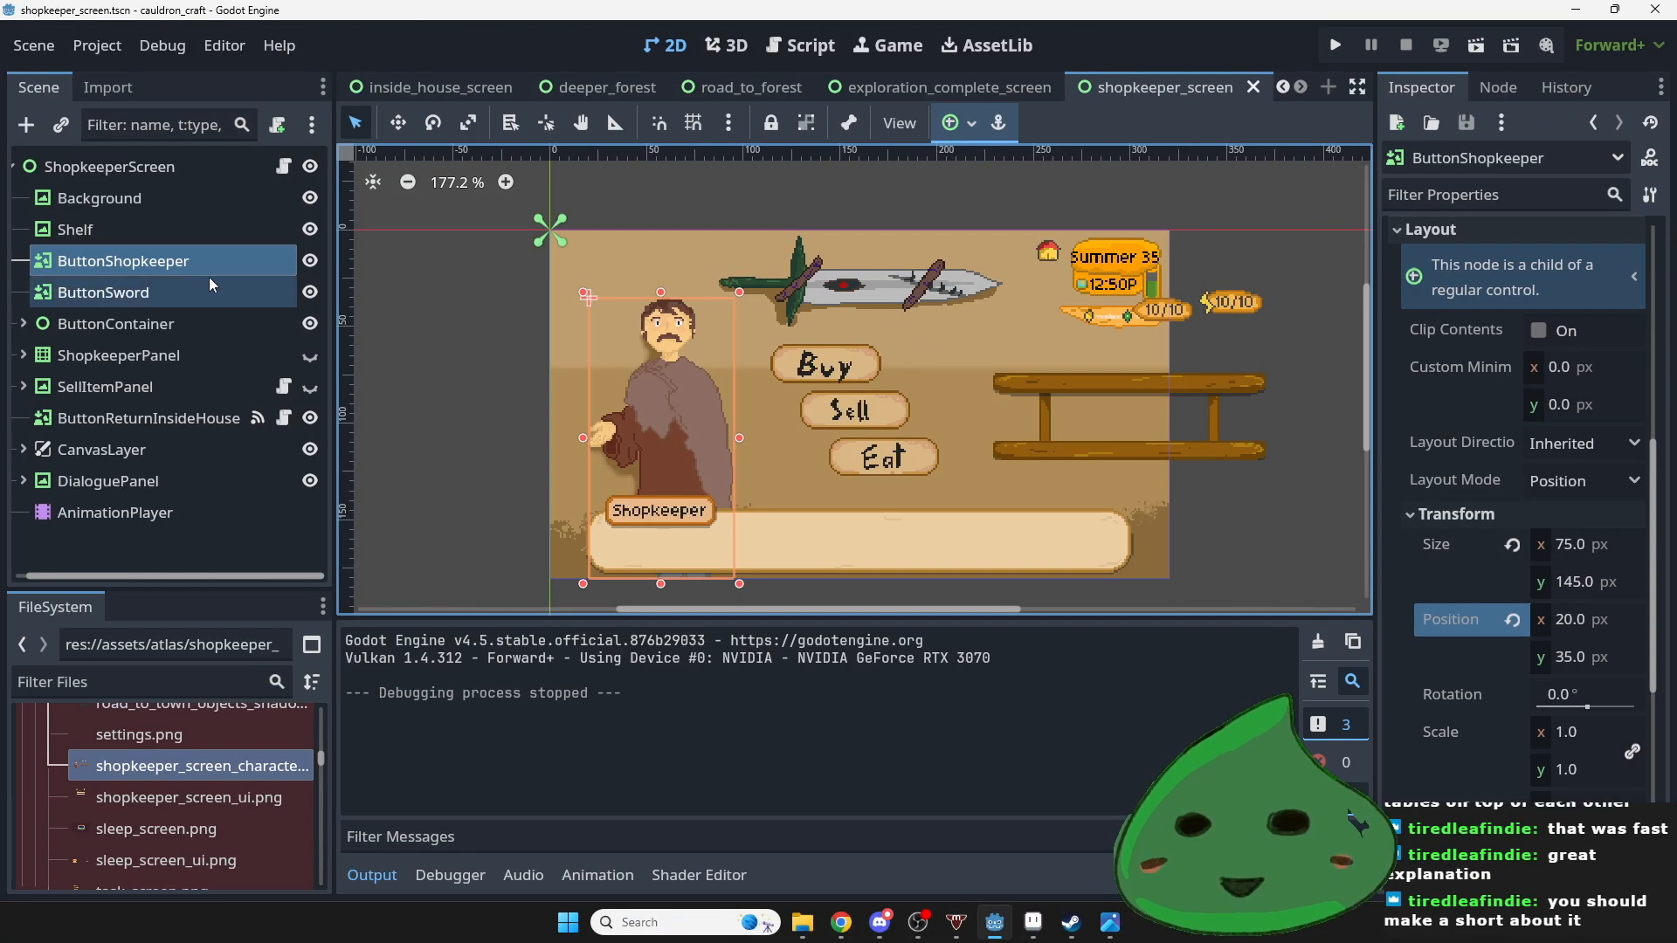
Open the shop's AnimationPlayer for editing and re-centre the shop in the canvas.
click(173, 163)
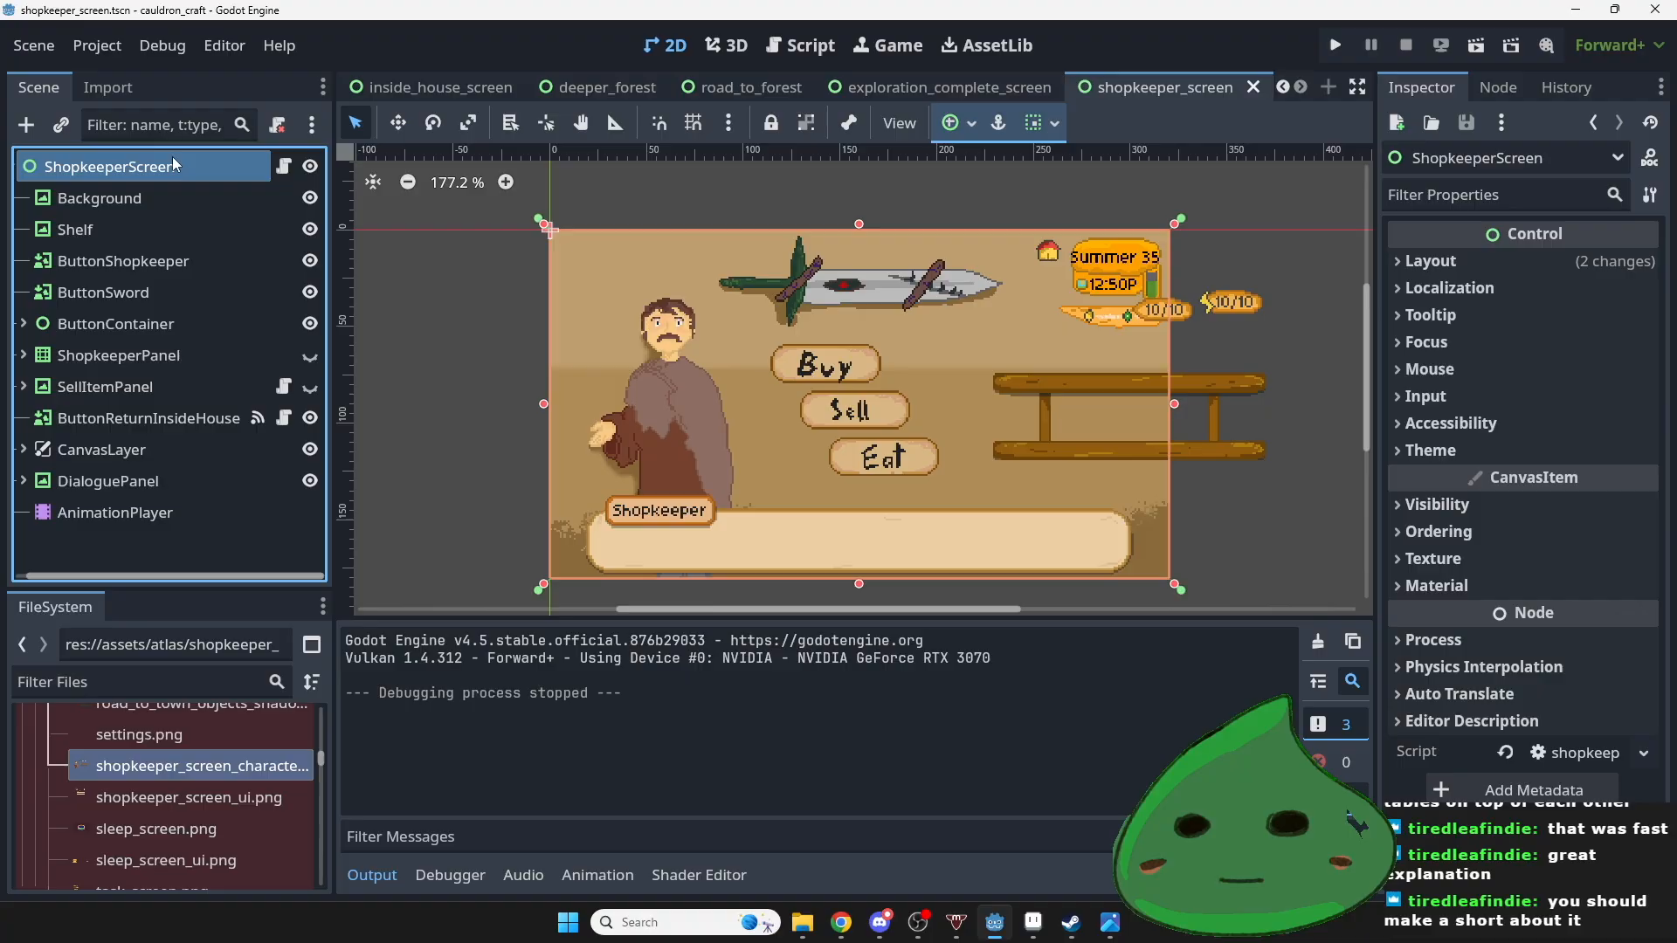
click(91, 200)
click(100, 231)
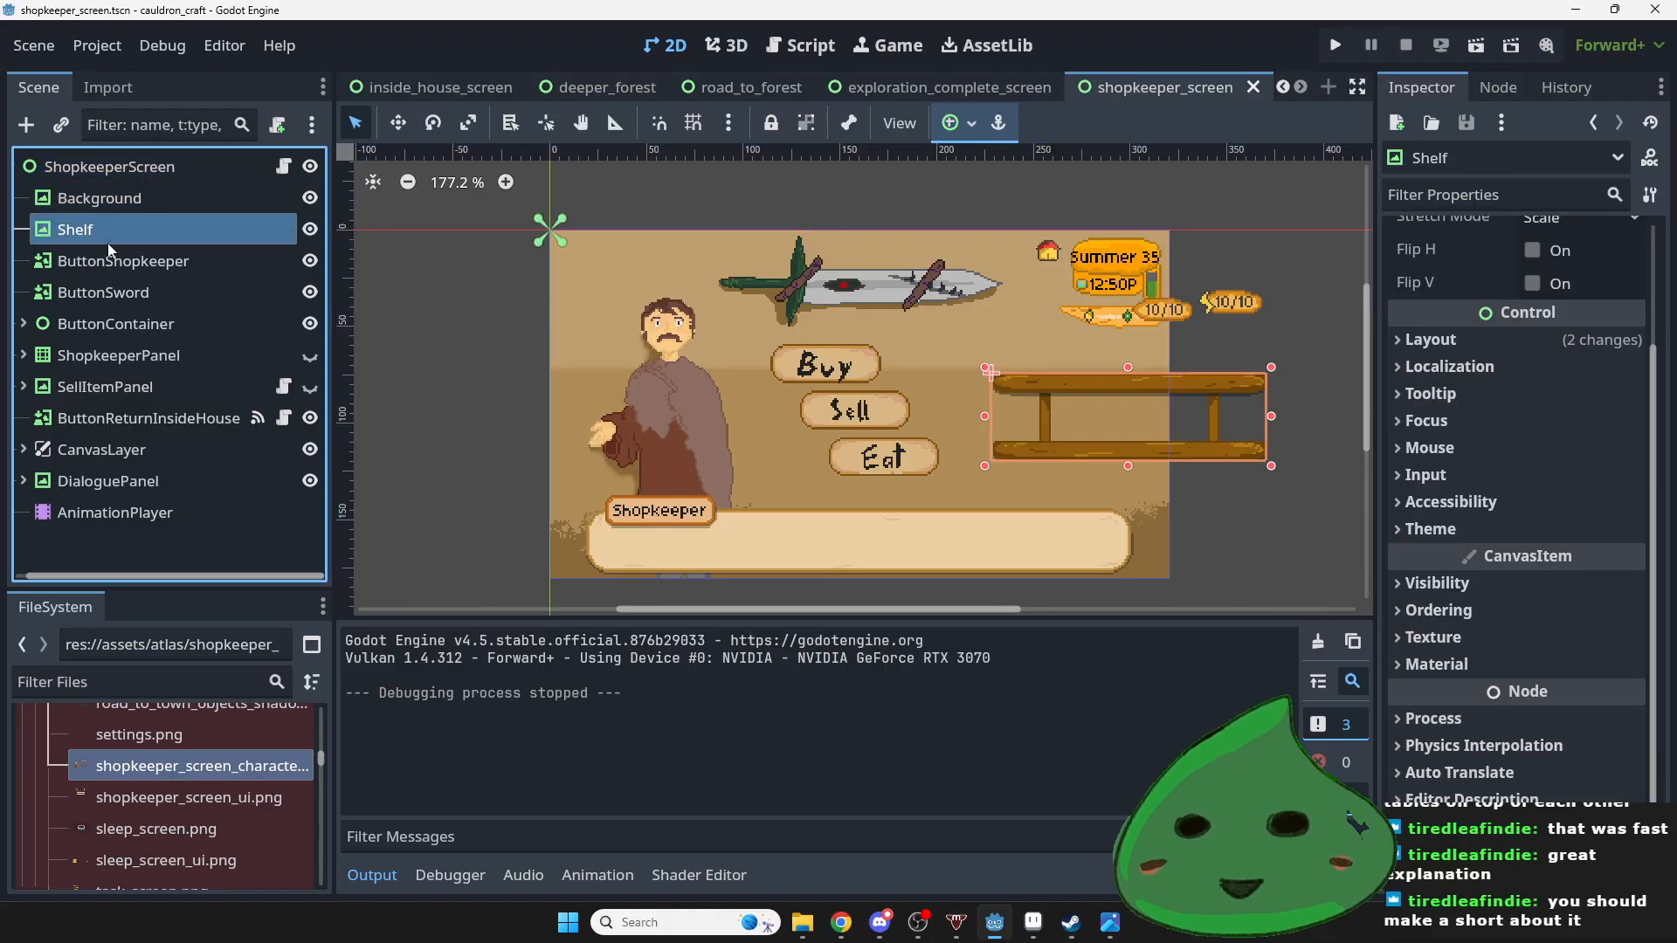
click(213, 510)
mouse_move(800, 404)
middle_down()
mouse_move(764, 372)
mouse_move(795, 415)
middle_up()
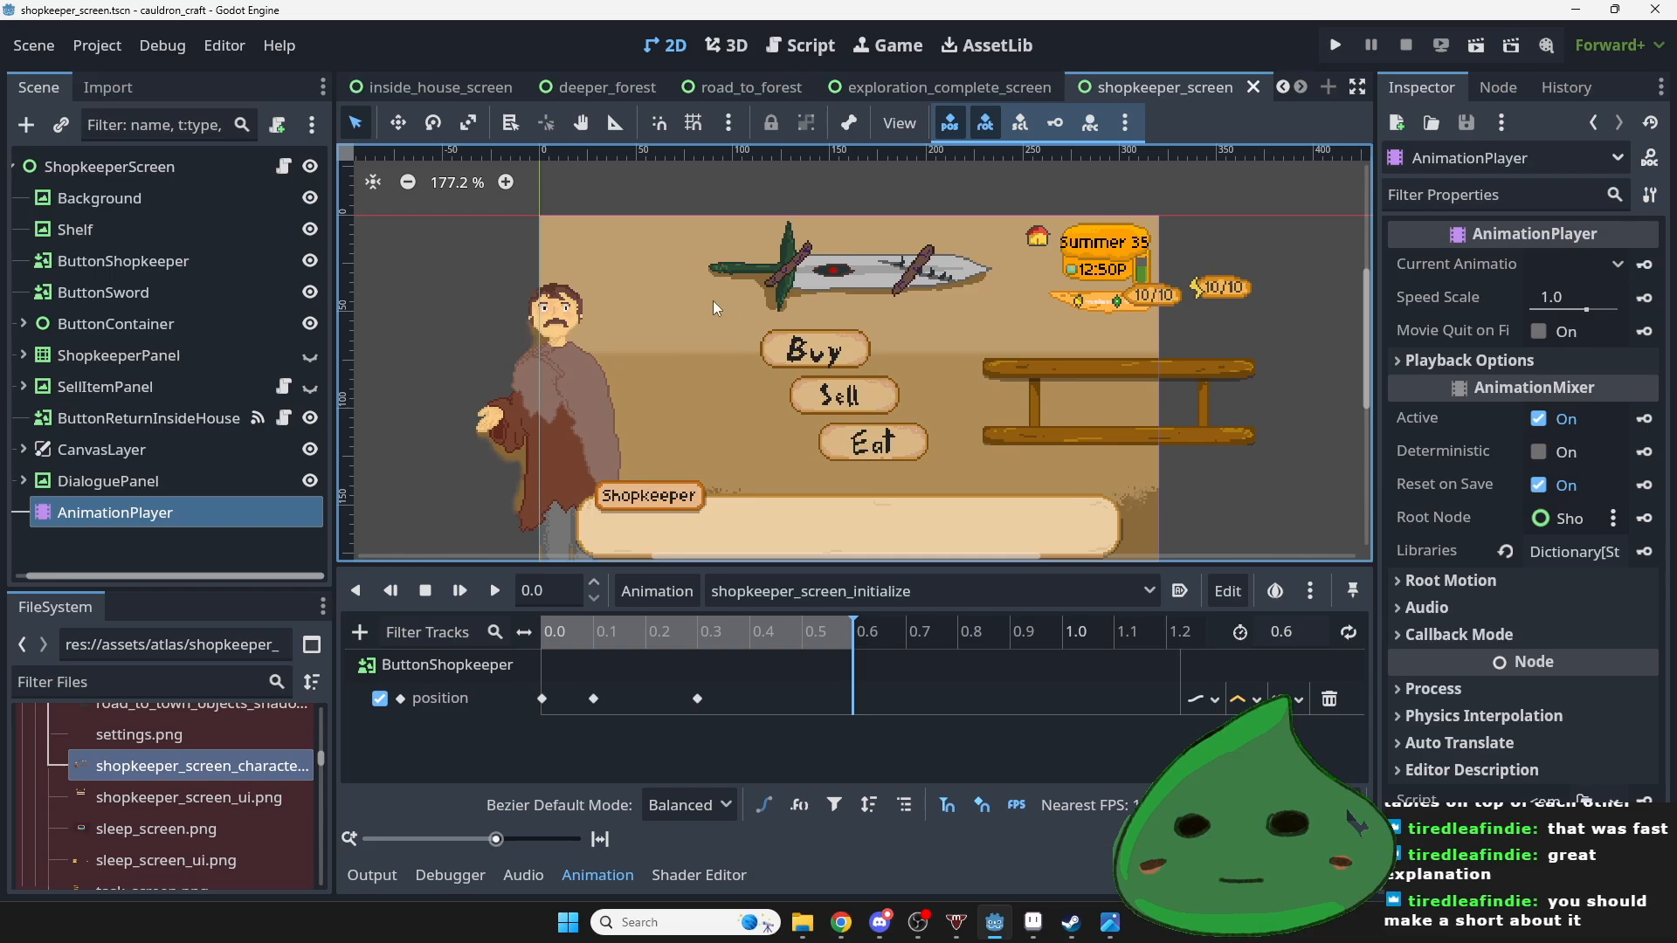
Select ButtonSword, set the playhead to 0.3 s and show its Layout position values.
click(159, 292)
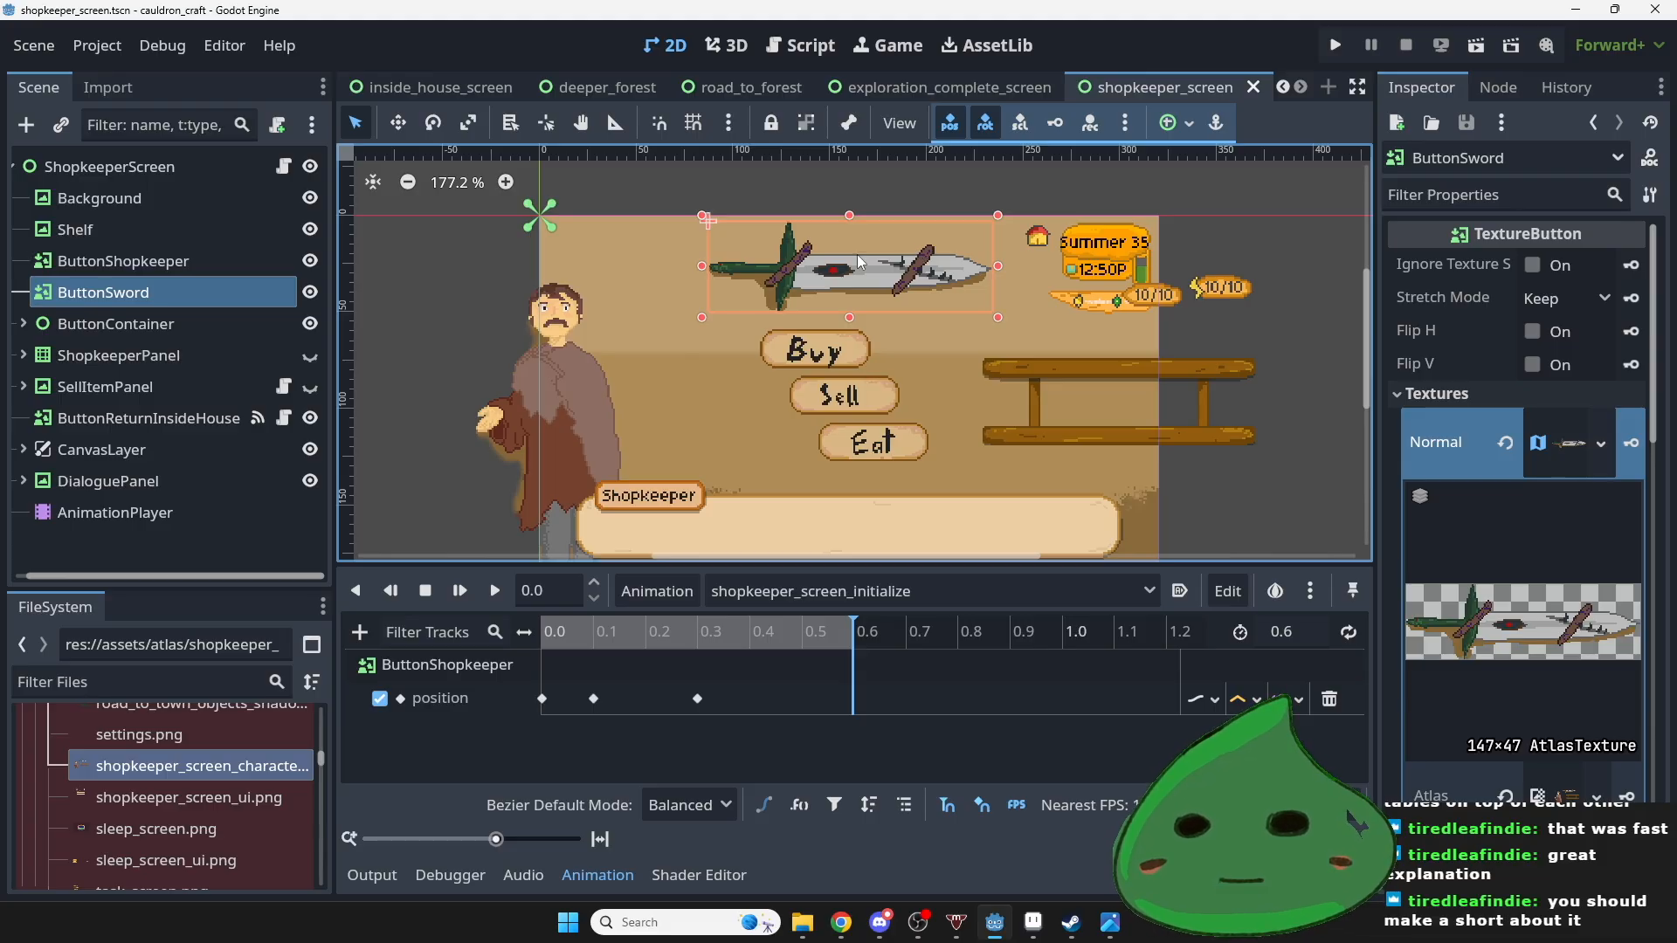
click(699, 631)
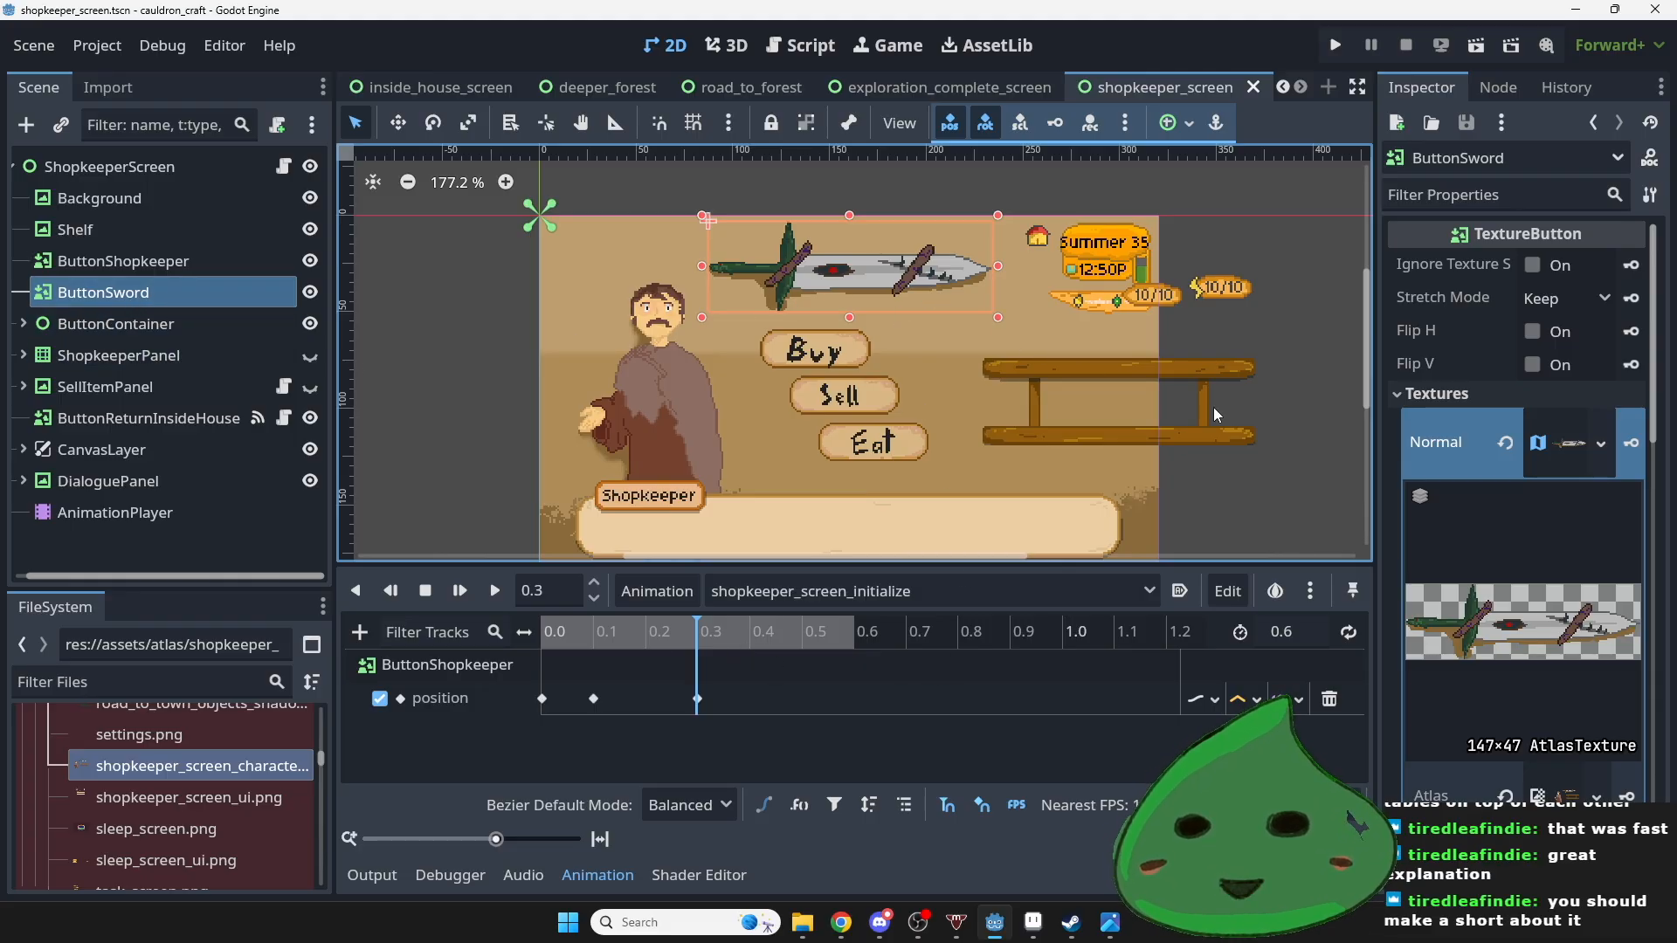
click(1441, 394)
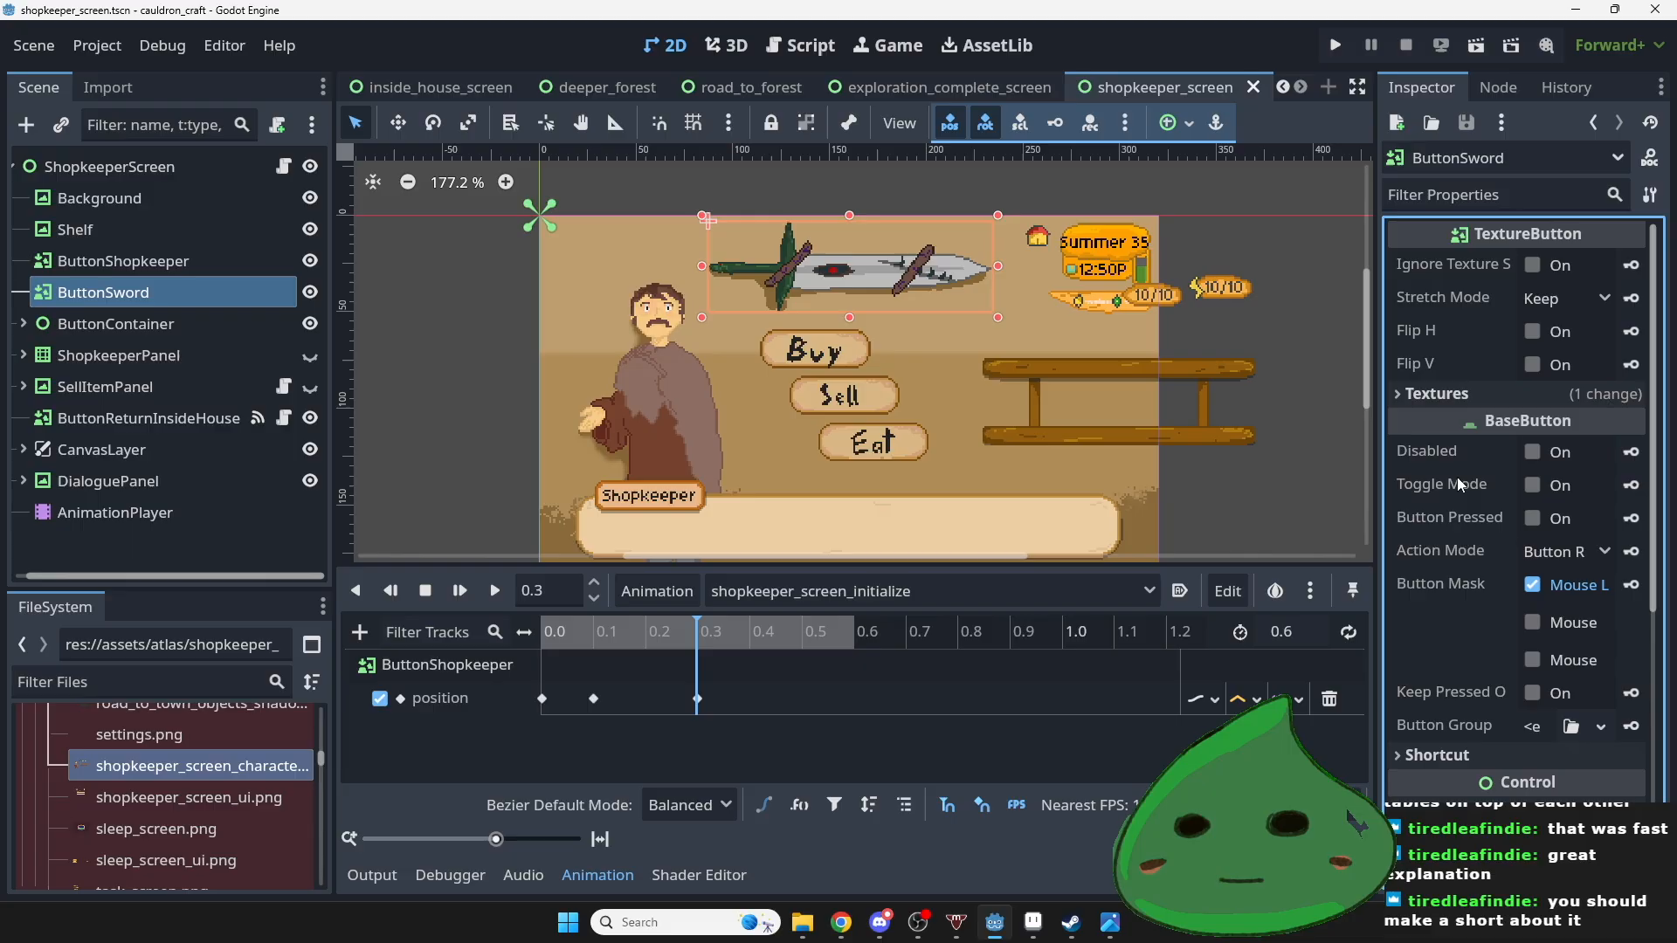
scroll(1457, 477, down, 4)
scroll(1457, 557, down, 2)
scroll(1465, 510, up, 2)
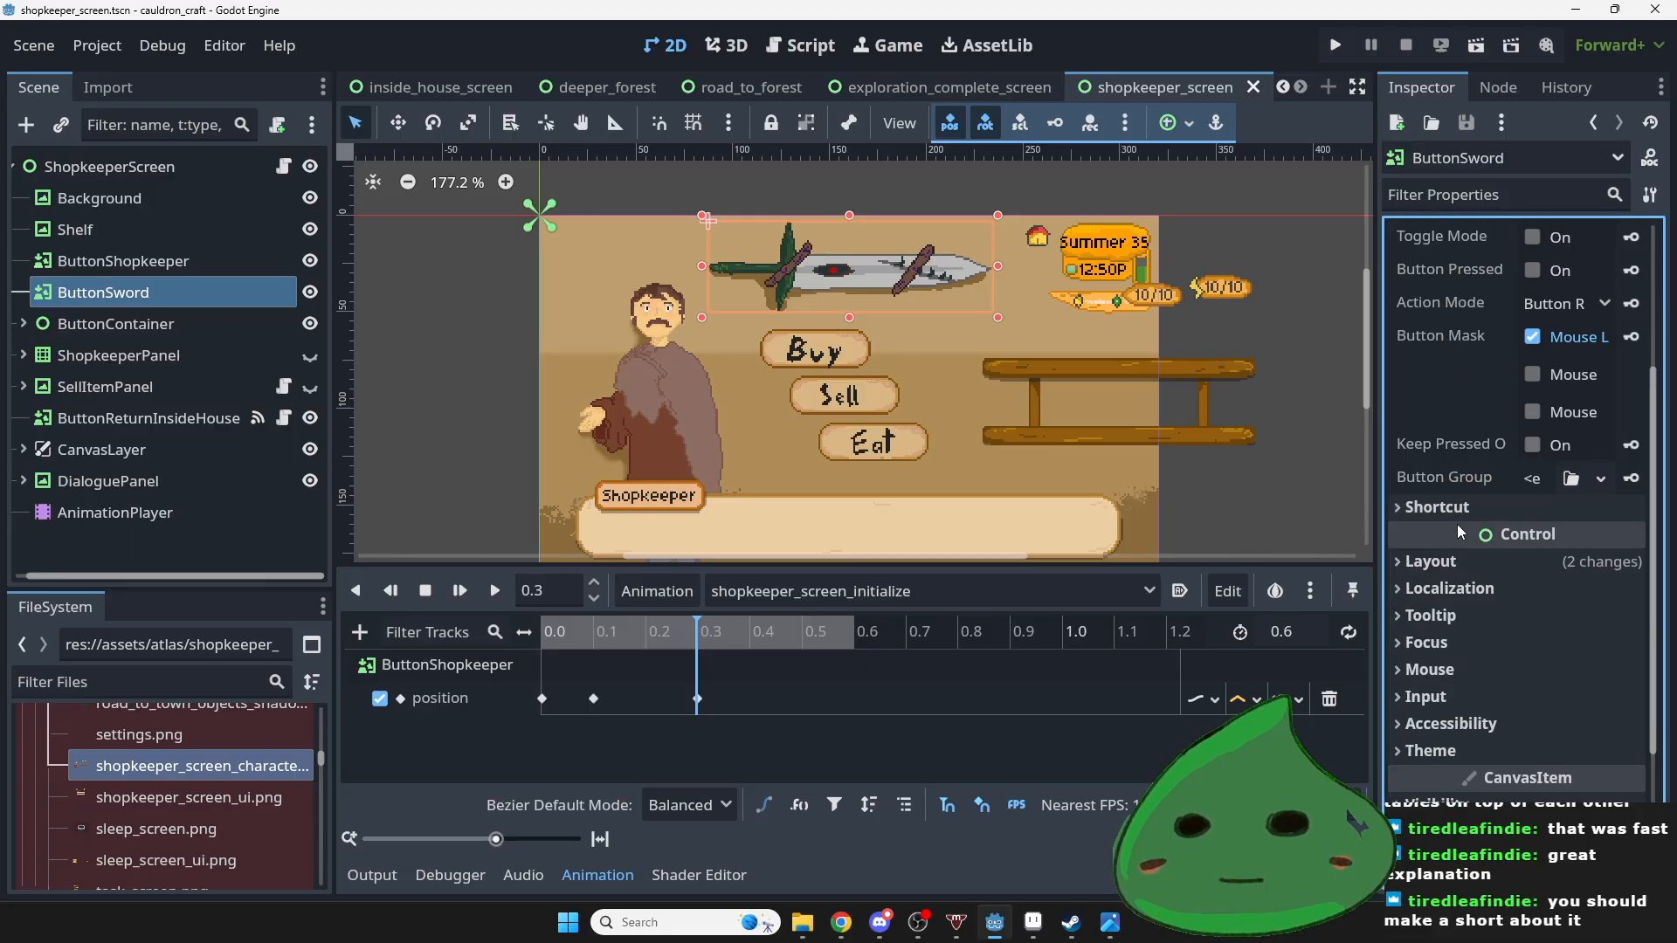
click(1461, 564)
scroll(1462, 585, down, 3)
click(1475, 597)
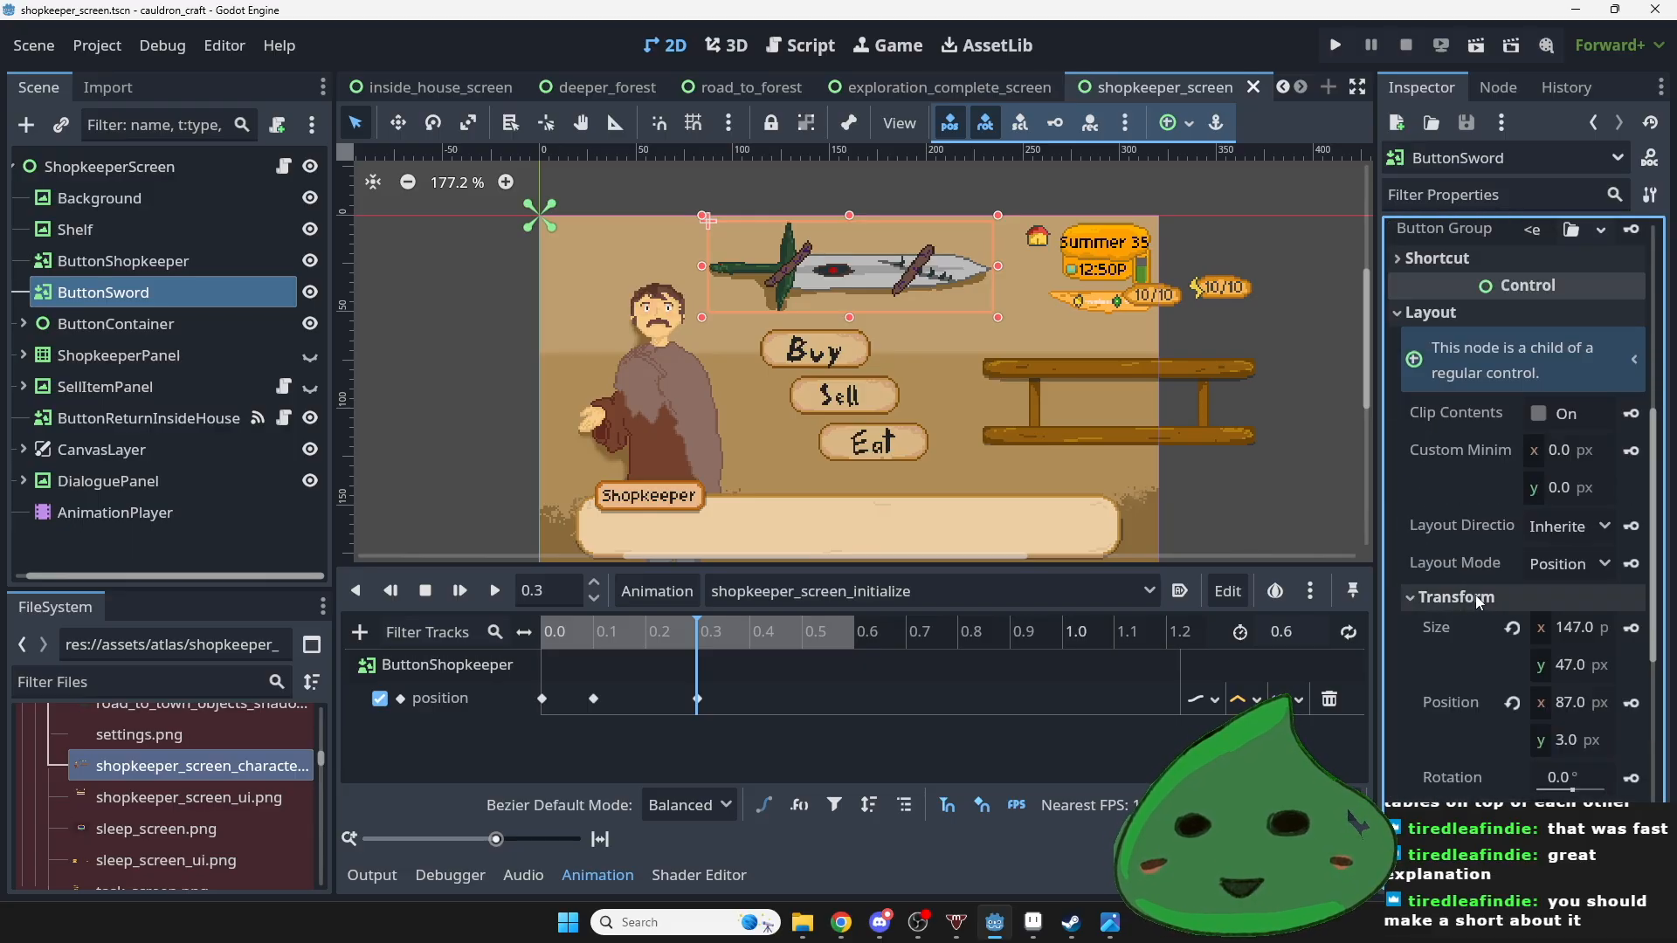
scroll(1483, 595, down, 1)
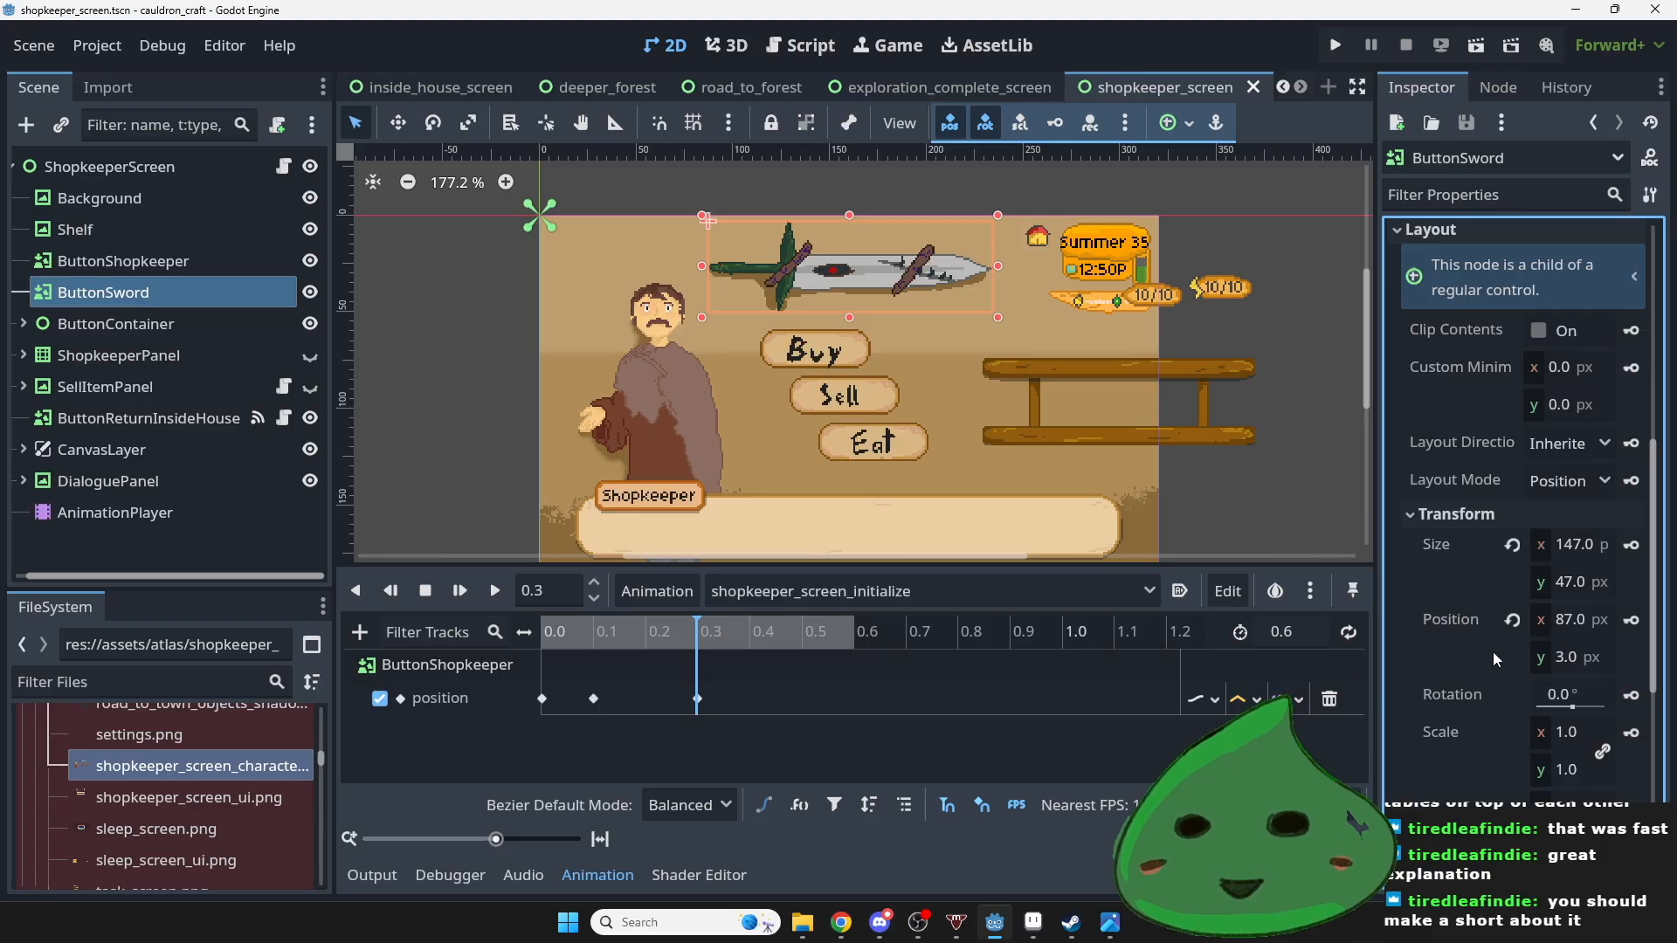
Key ButtonSword's current position at 0.3 s, creating its position track.
click(1639, 621)
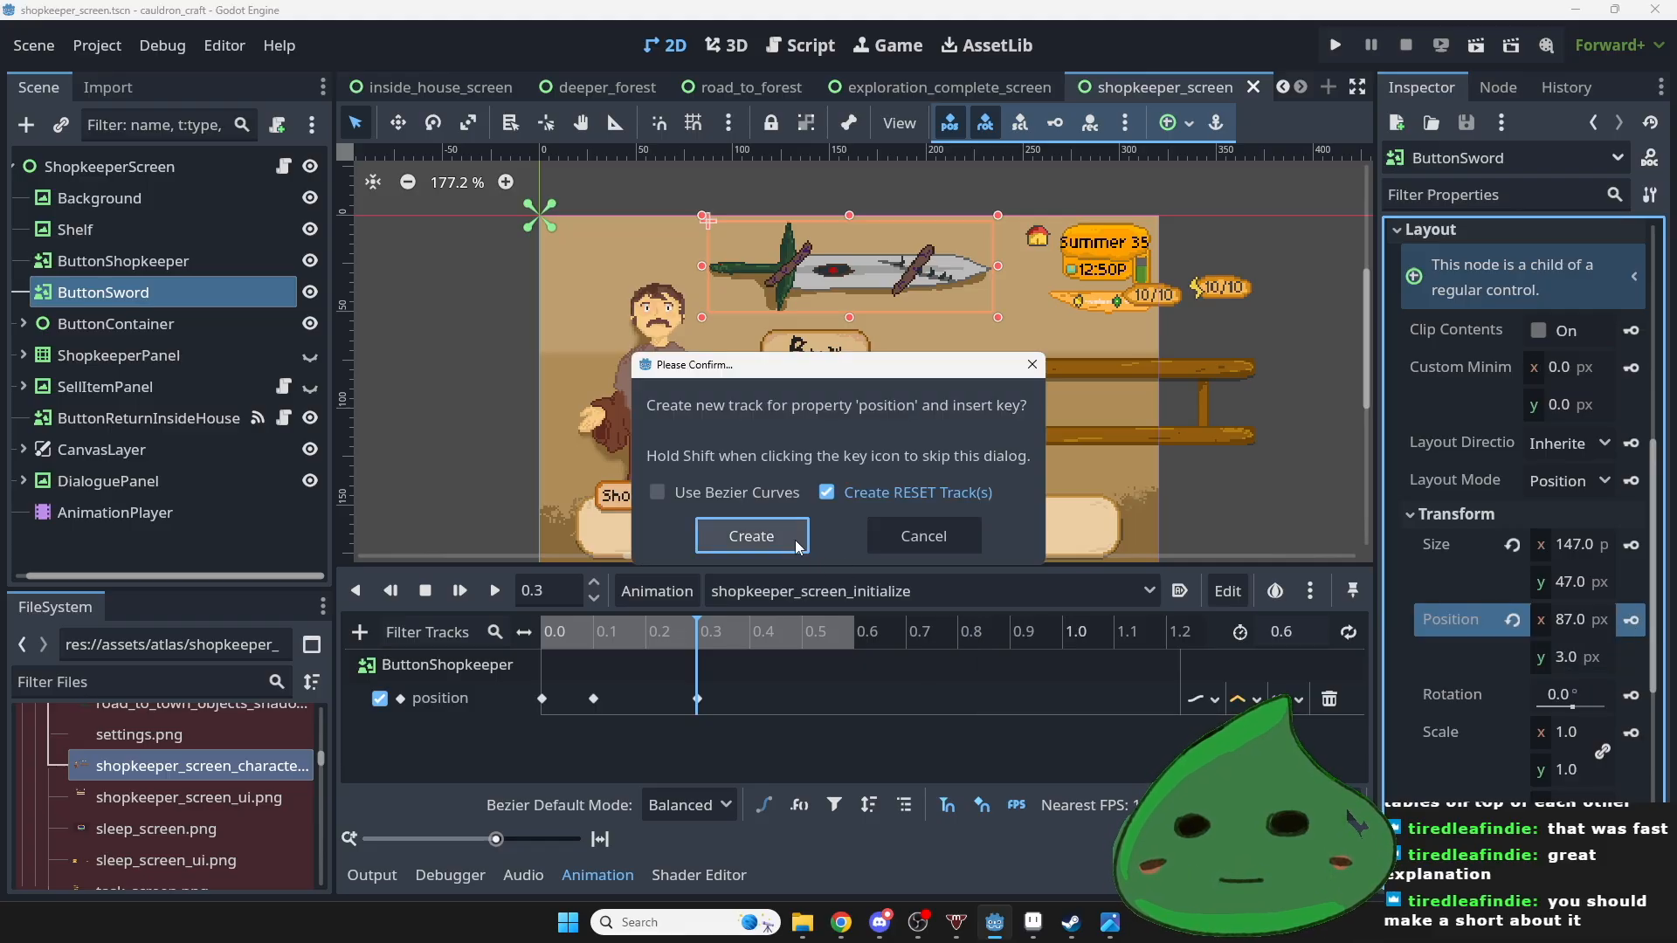
click(788, 536)
scroll(802, 506, down, 2)
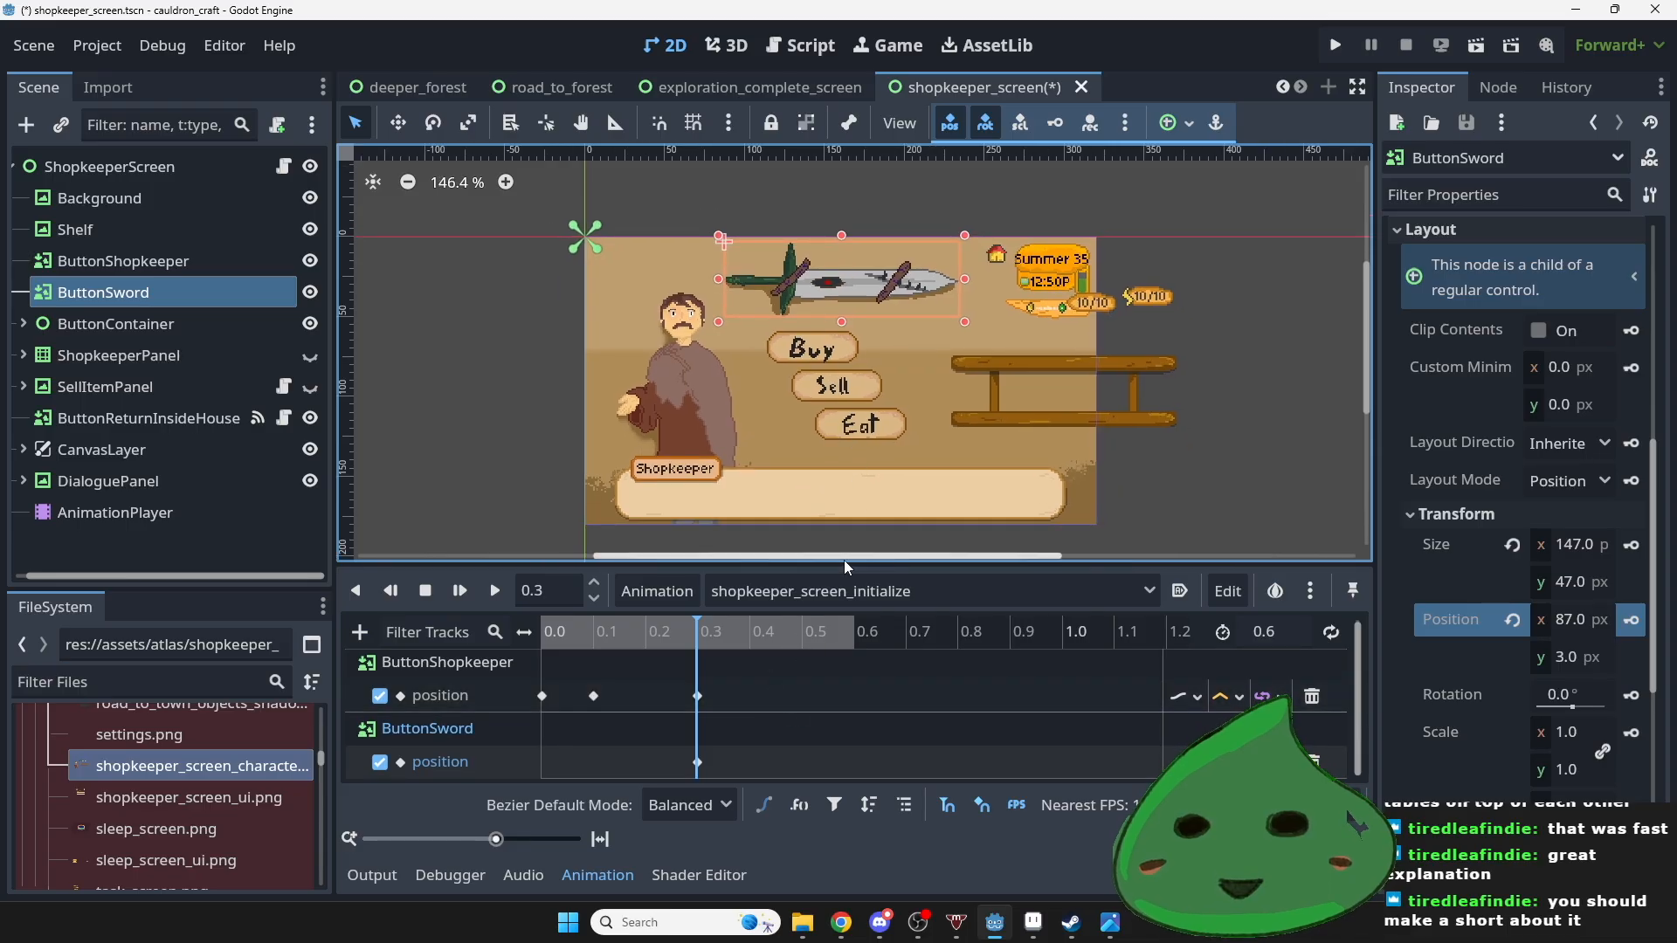
Nudge the sword right and key its x position at 0.2, 0.1 and 0.0 s (90, 115, 117).
click(654, 638)
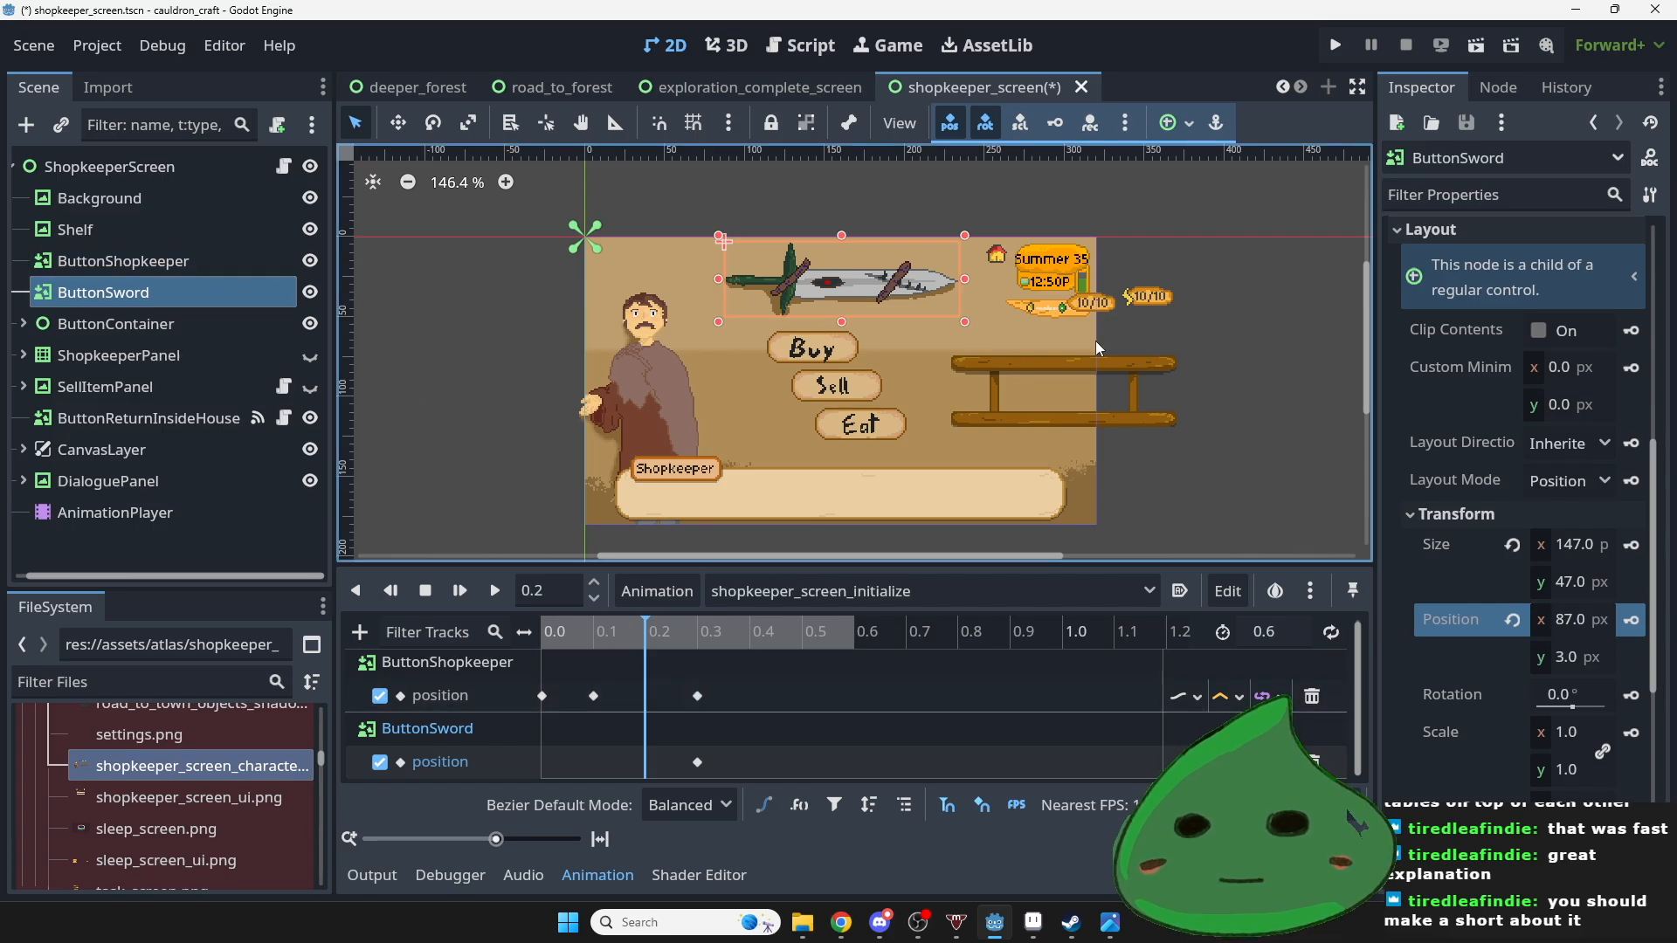
key(Right)
key(Right)
key(Right)
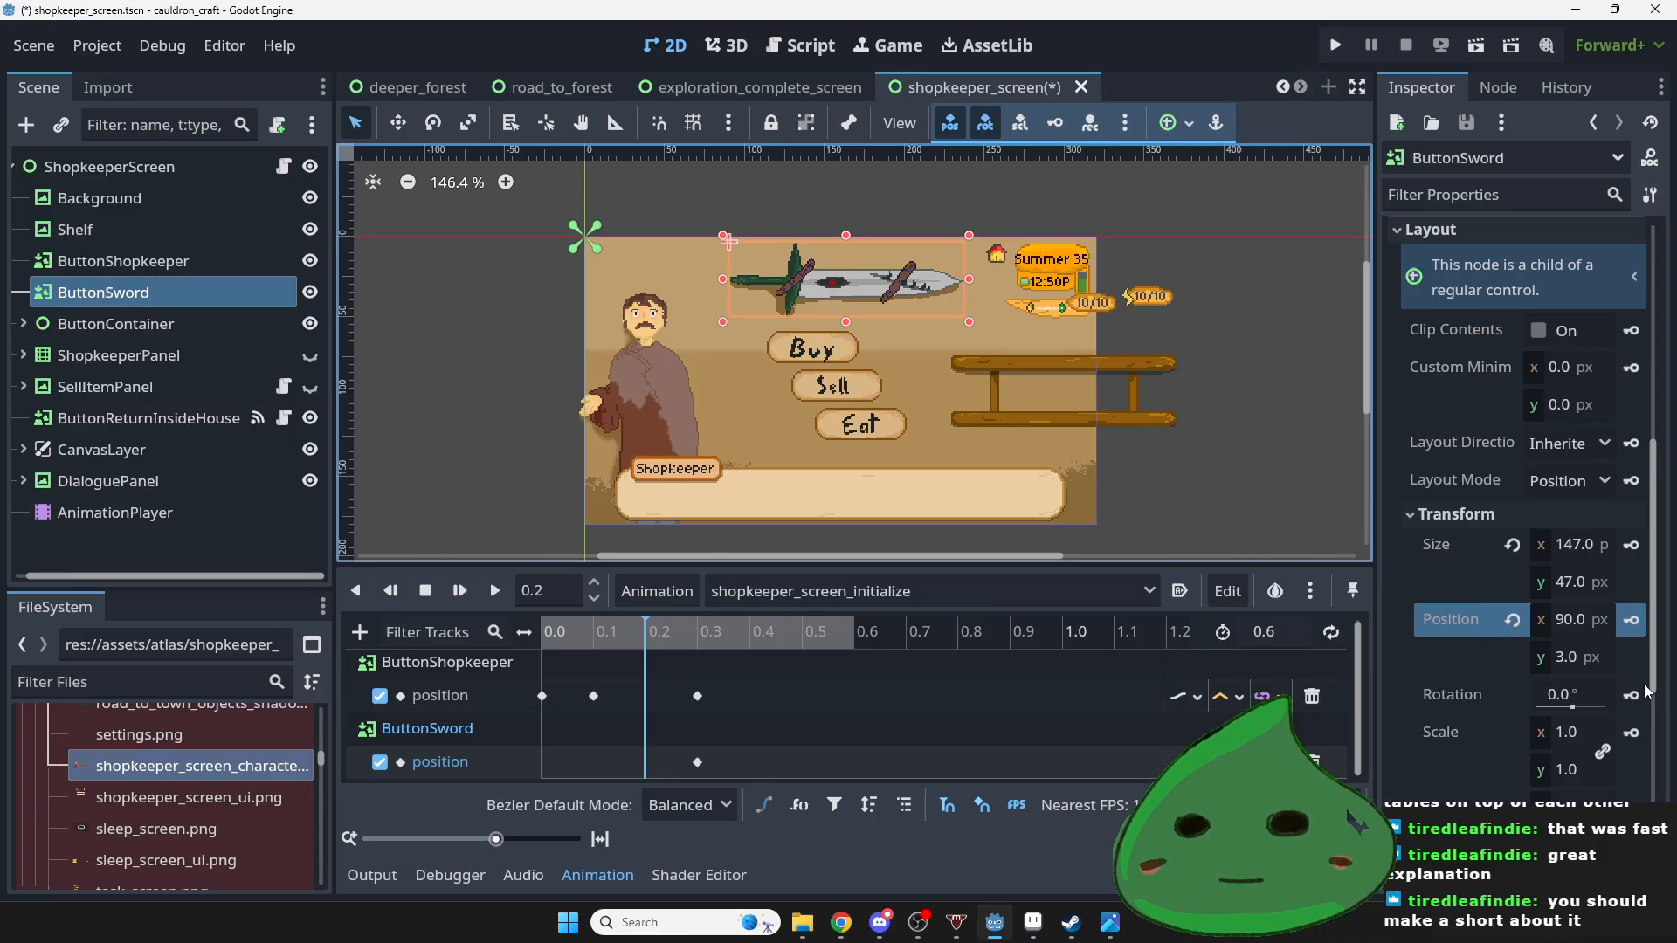
click(1637, 625)
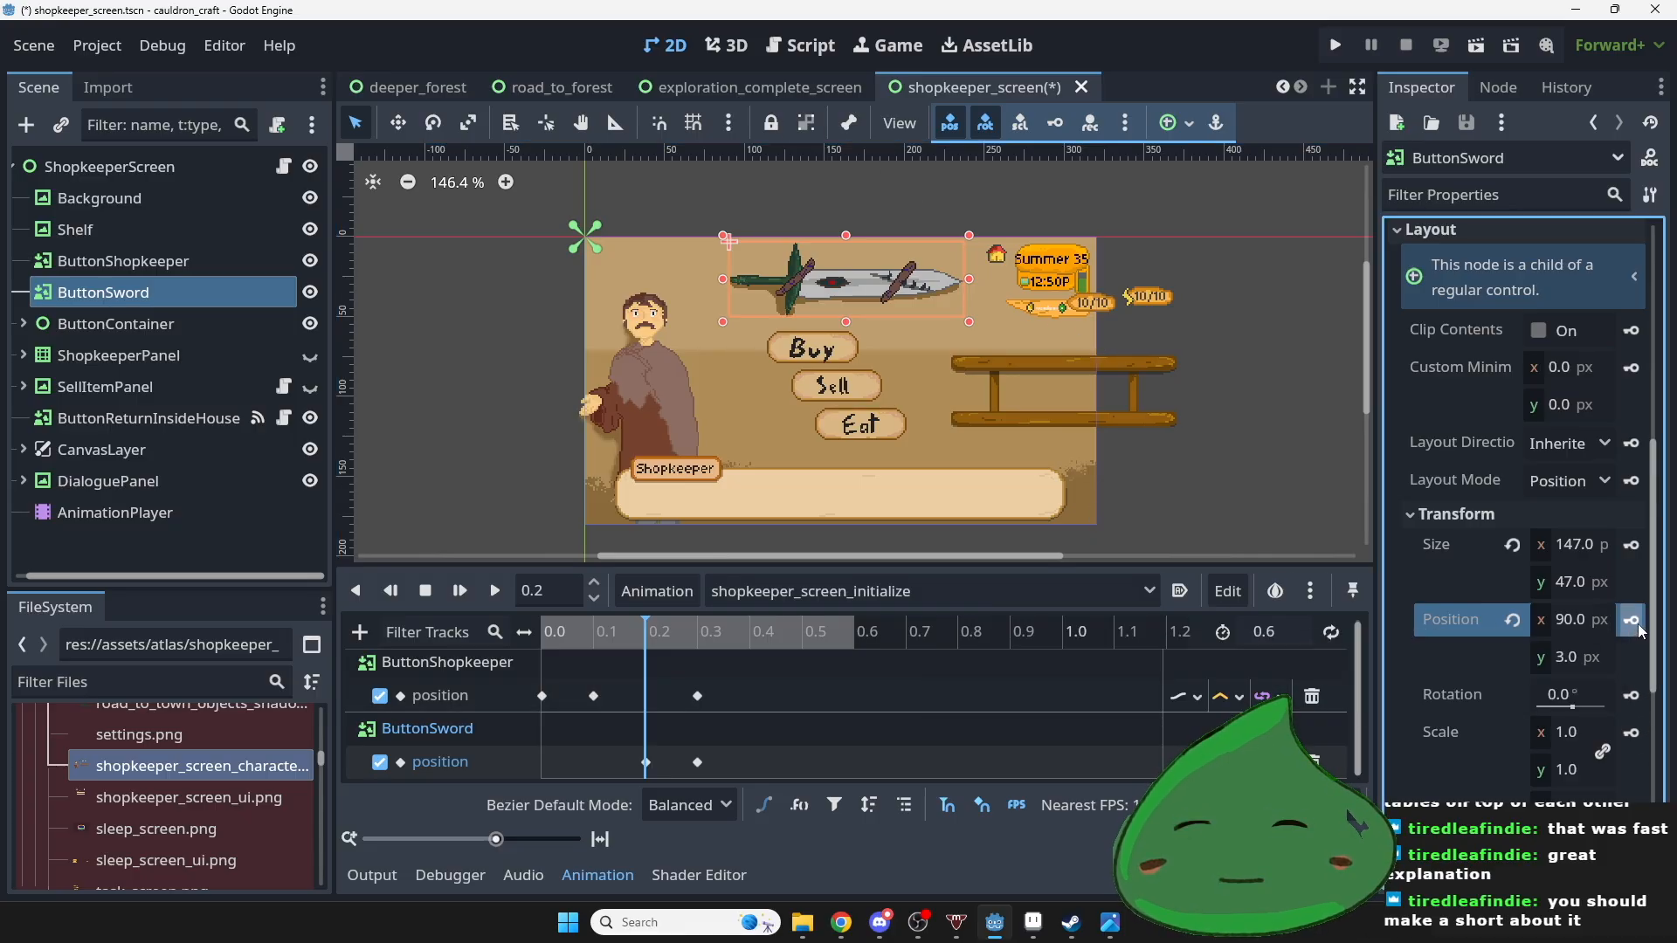
click(595, 641)
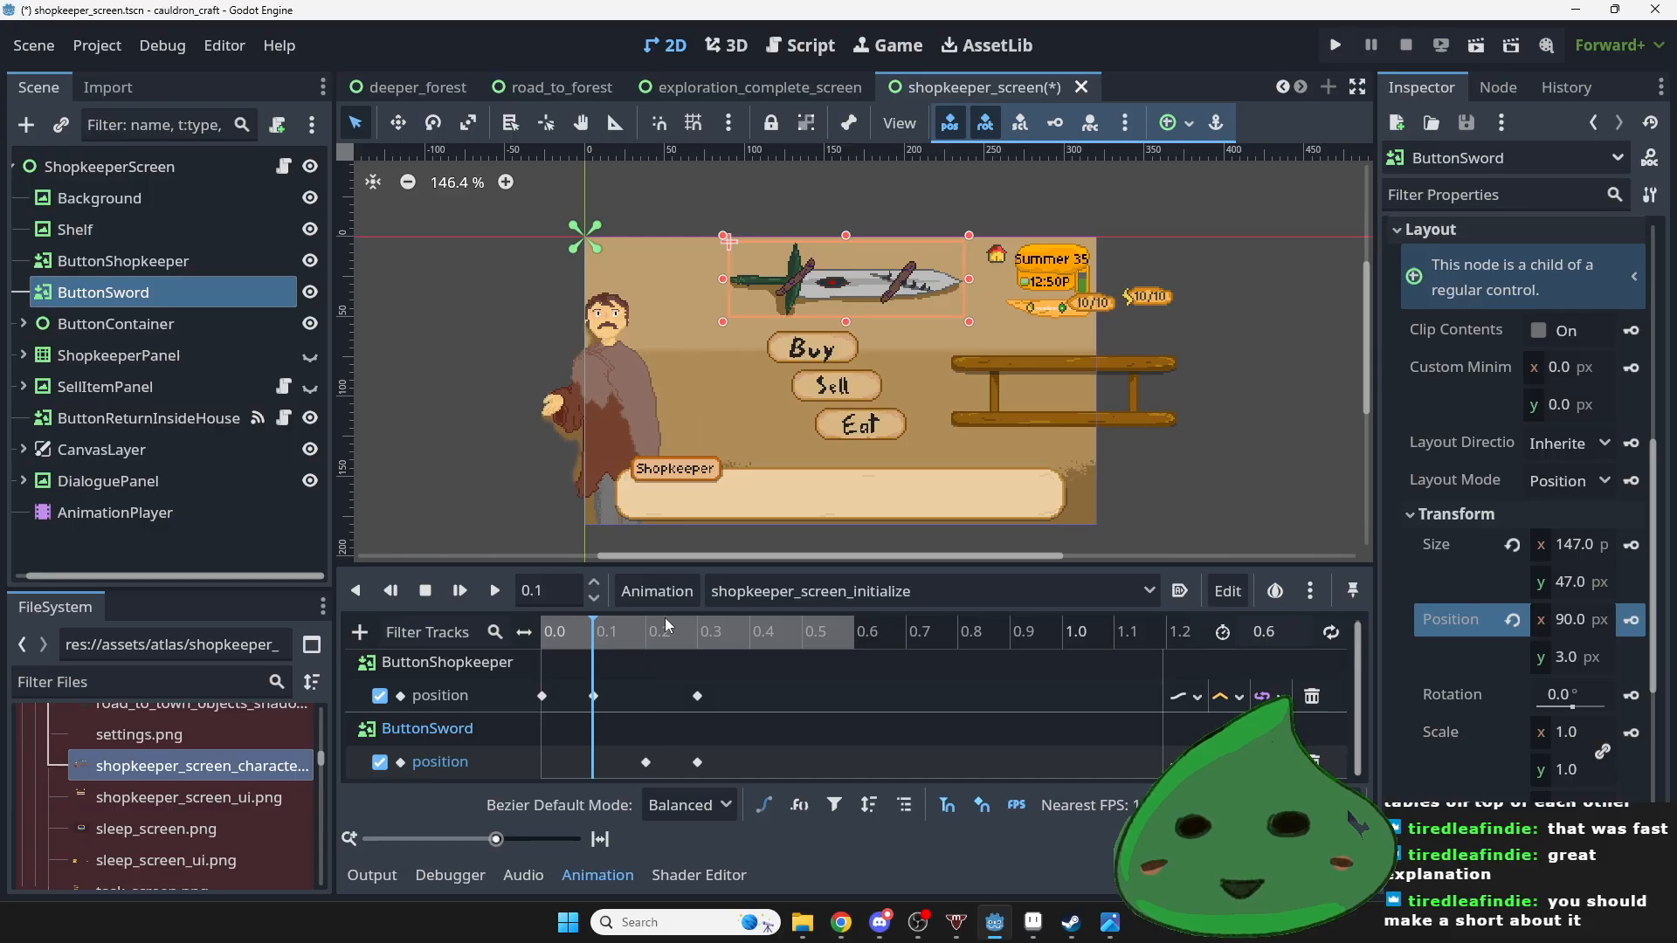
key(Right)
key(Right)
key(Right)
key(Right)
key(Right)
key(Right)
key(Right)
key(Right)
key(Right)
key(Right)
key(Right)
key(Right)
key(Right)
key(Right)
key(Right)
key(Right)
key(Right)
key(Right)
key(Right)
key(Right)
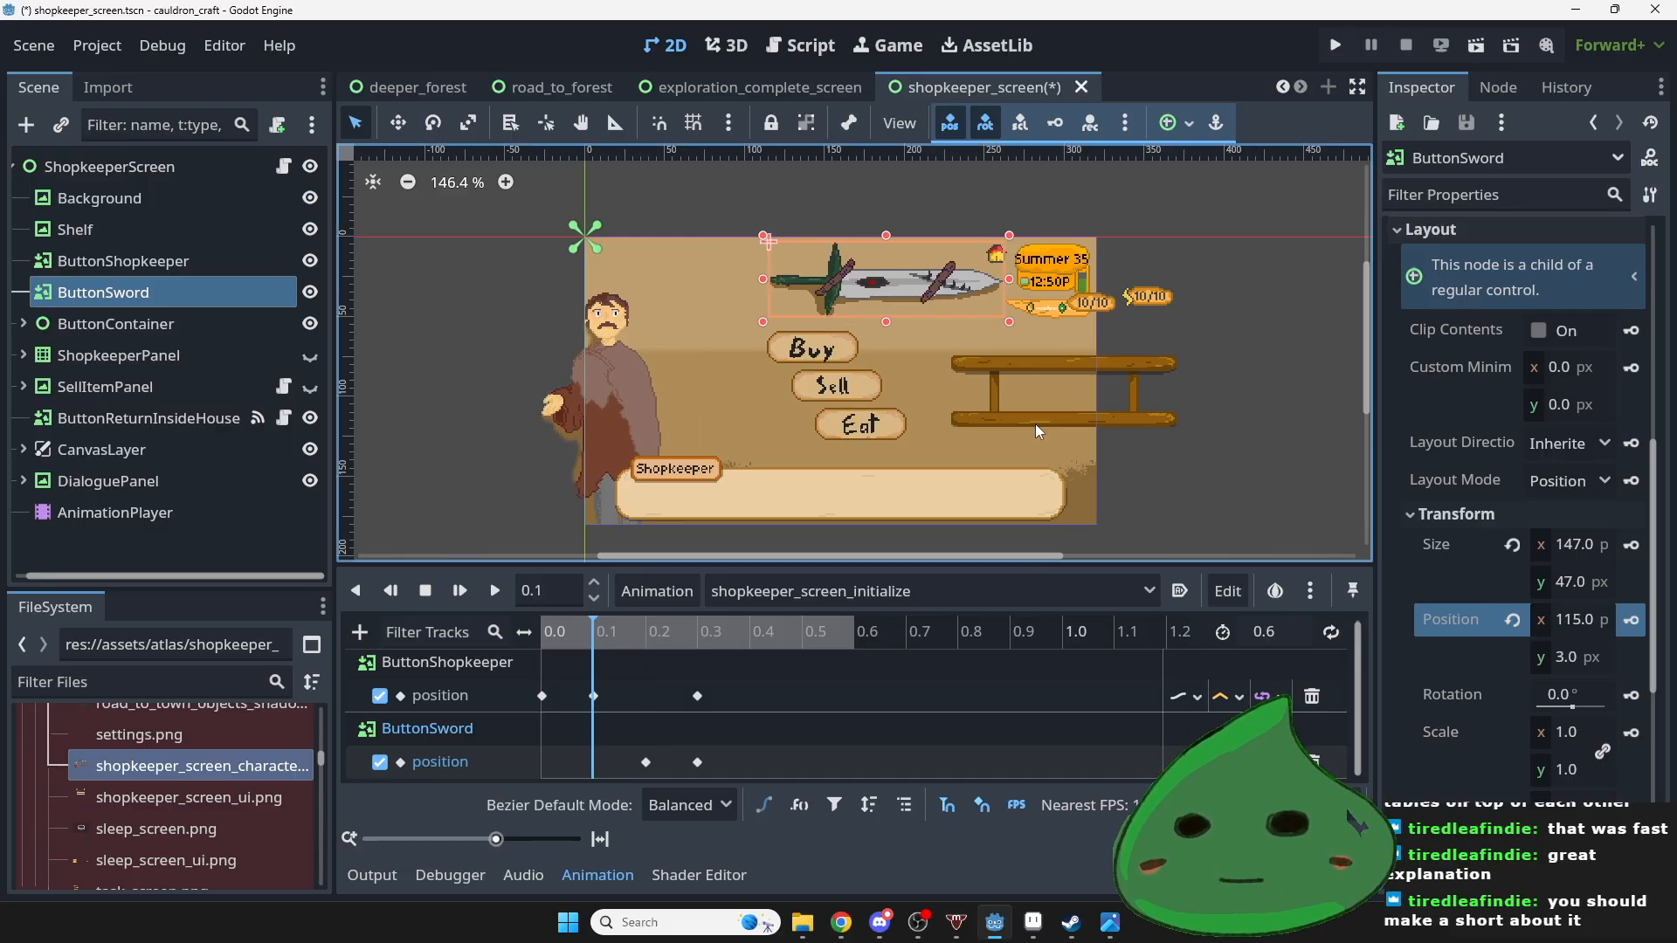
click(1631, 622)
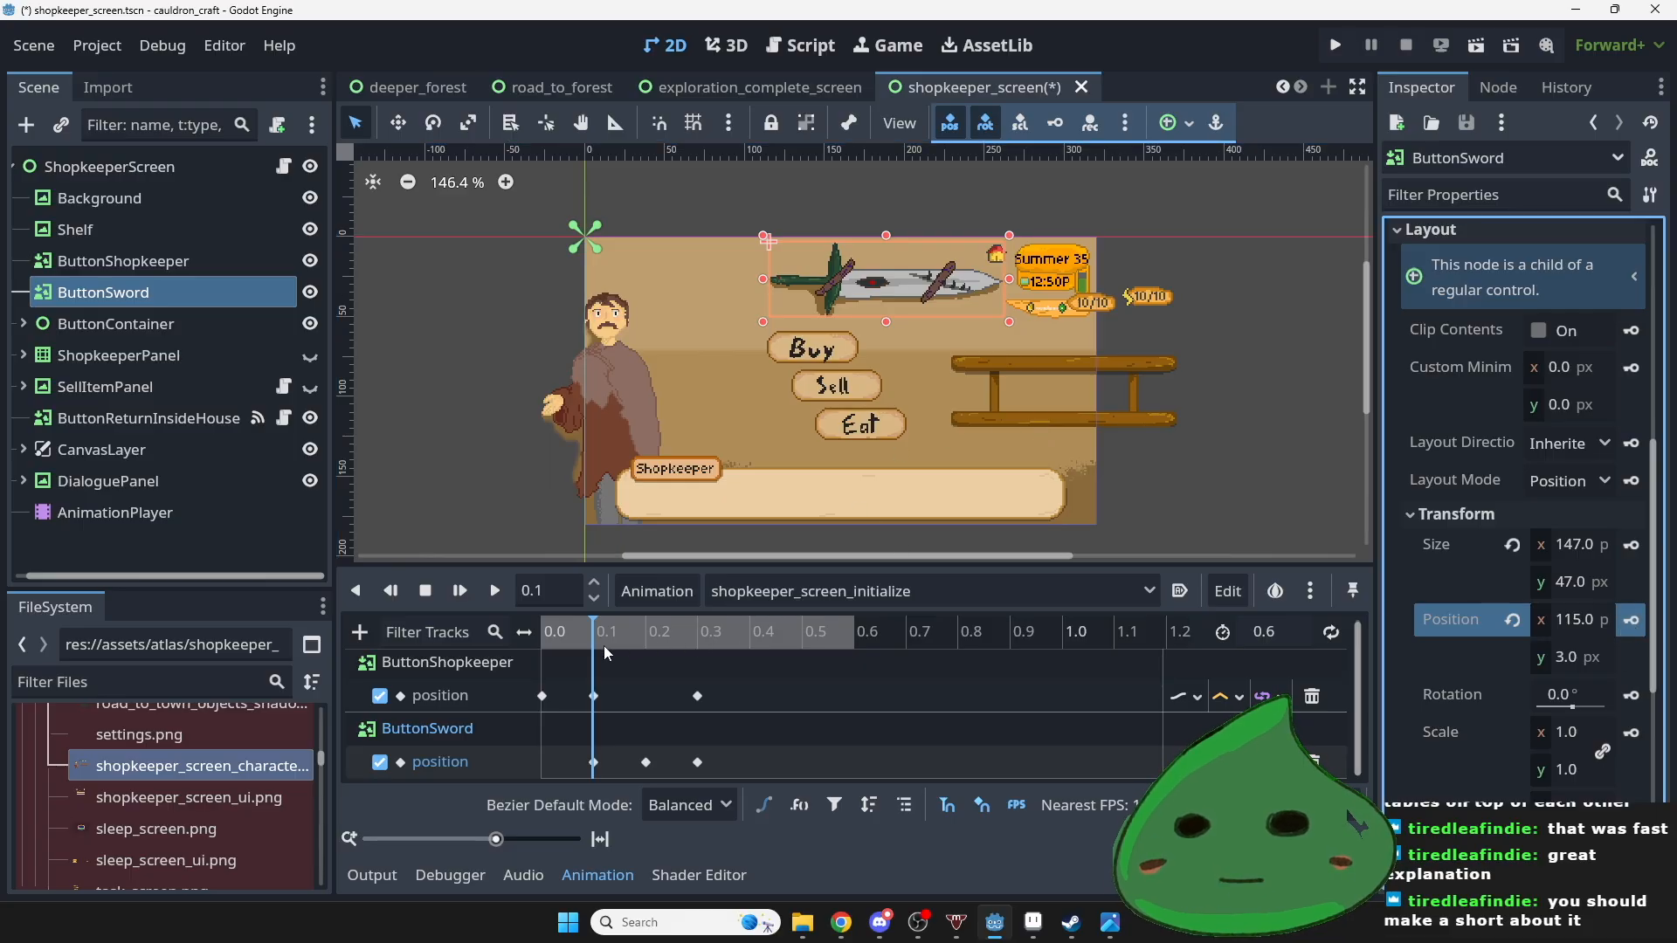
click(548, 630)
key(Right)
key(Right)
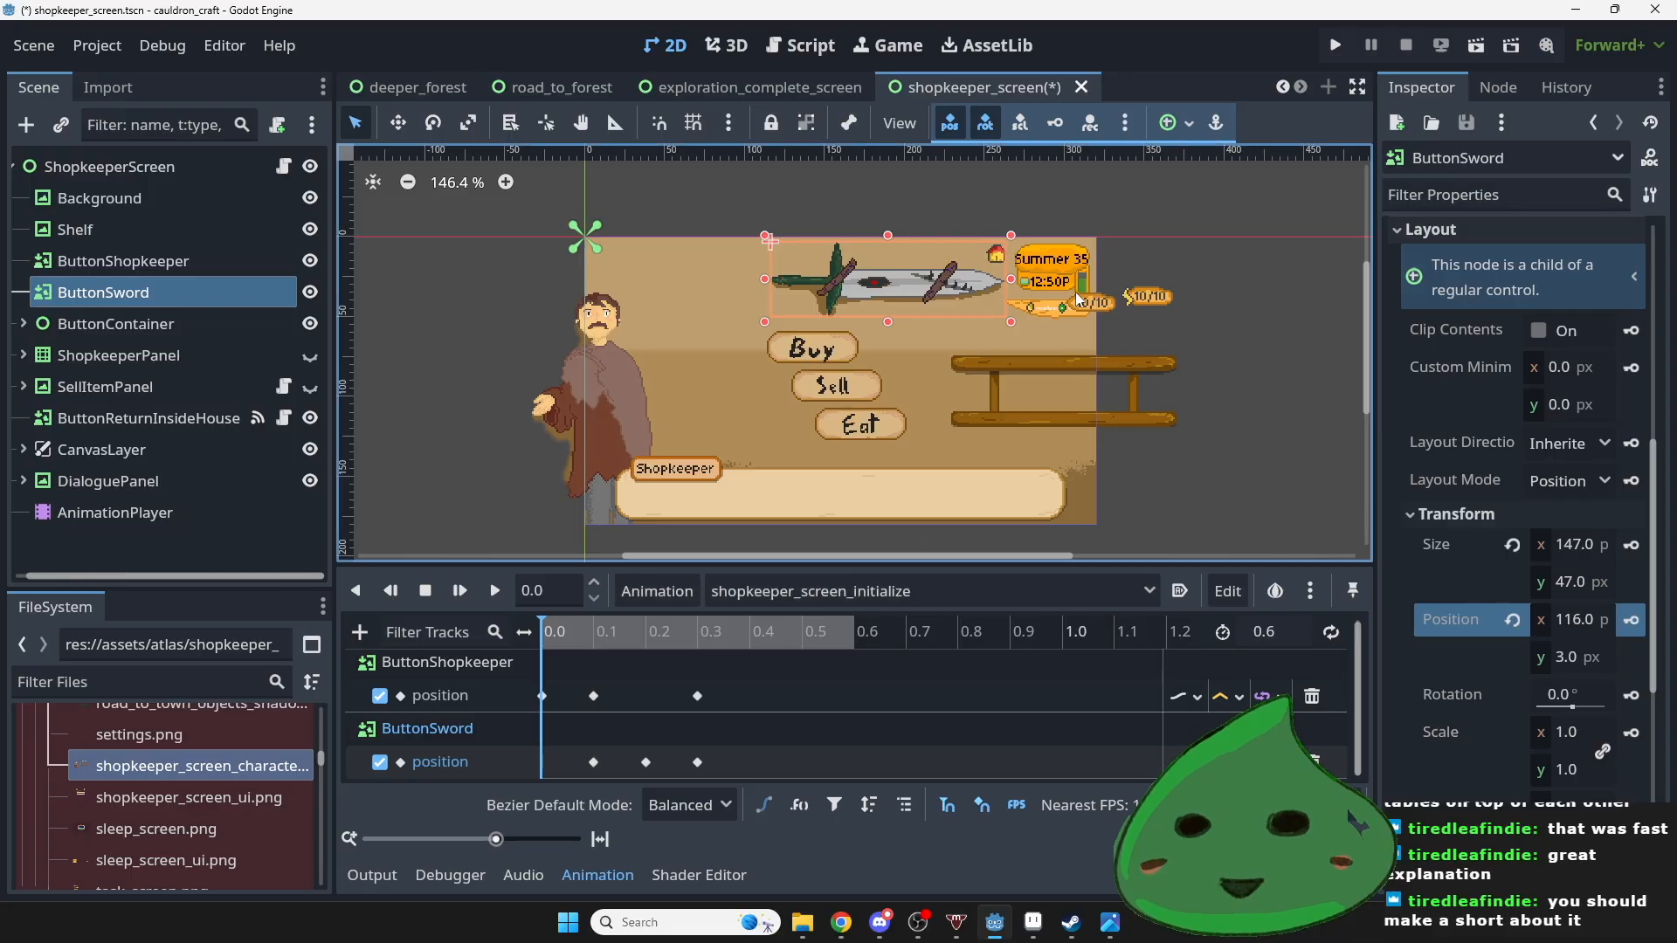
click(1631, 619)
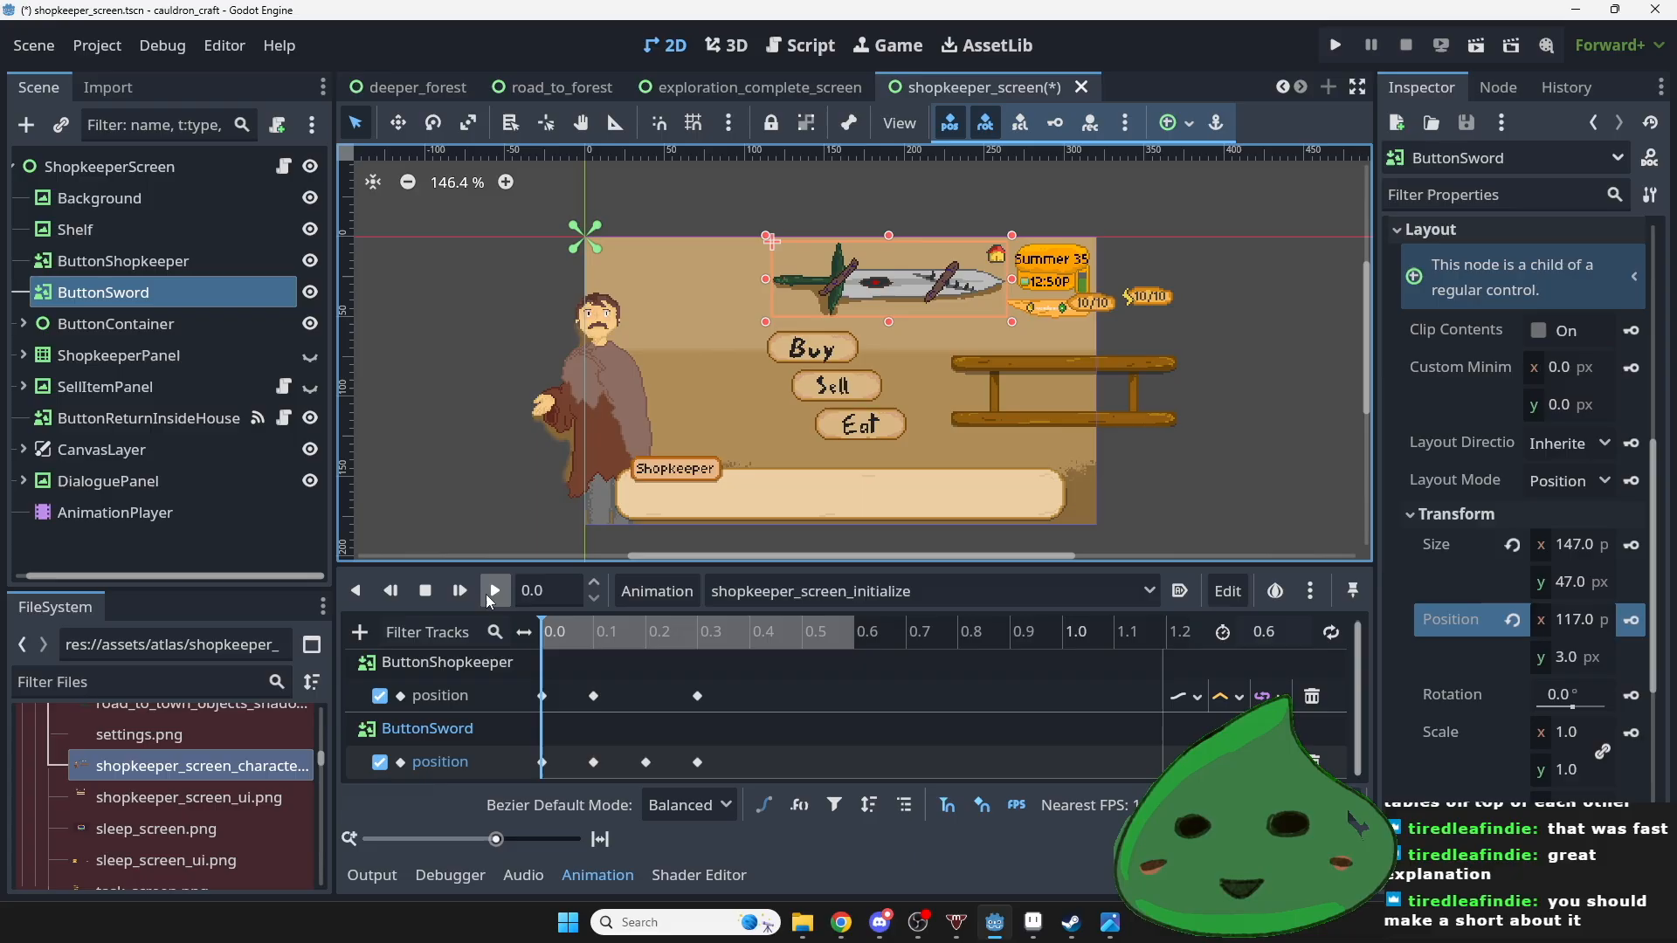
Replay the shop entrance animation several times to check the slide-in, then save and run the shopkeeper scene.
click(491, 594)
click(491, 594)
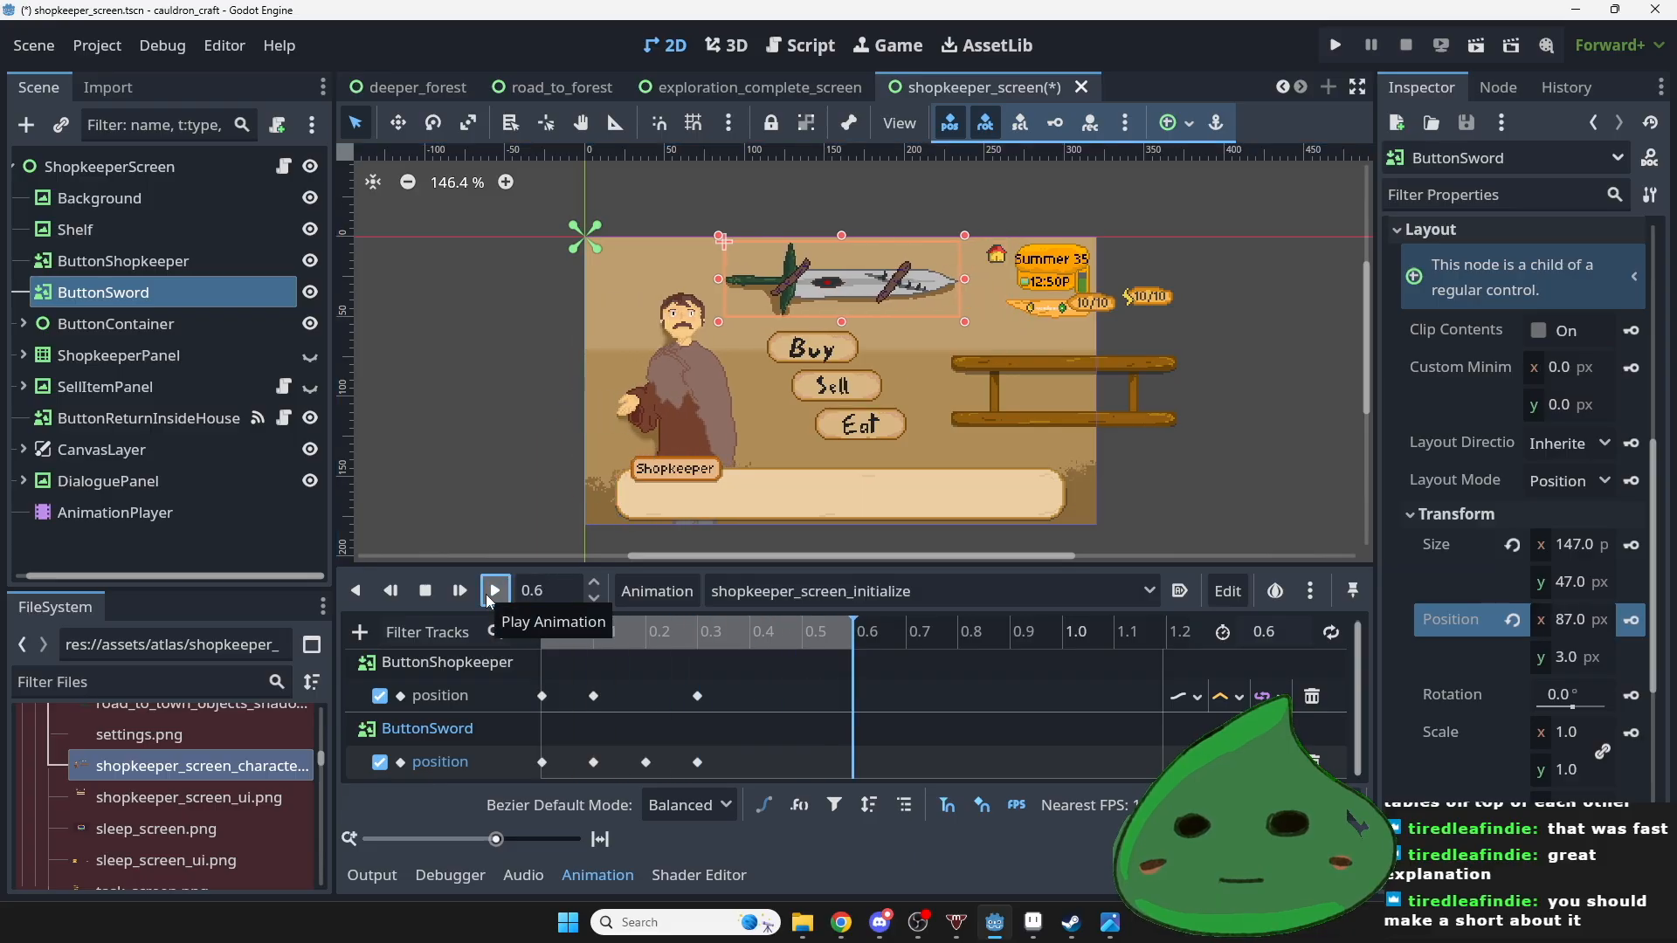
click(491, 594)
click(490, 594)
click(491, 594)
click(491, 594)
click(491, 594)
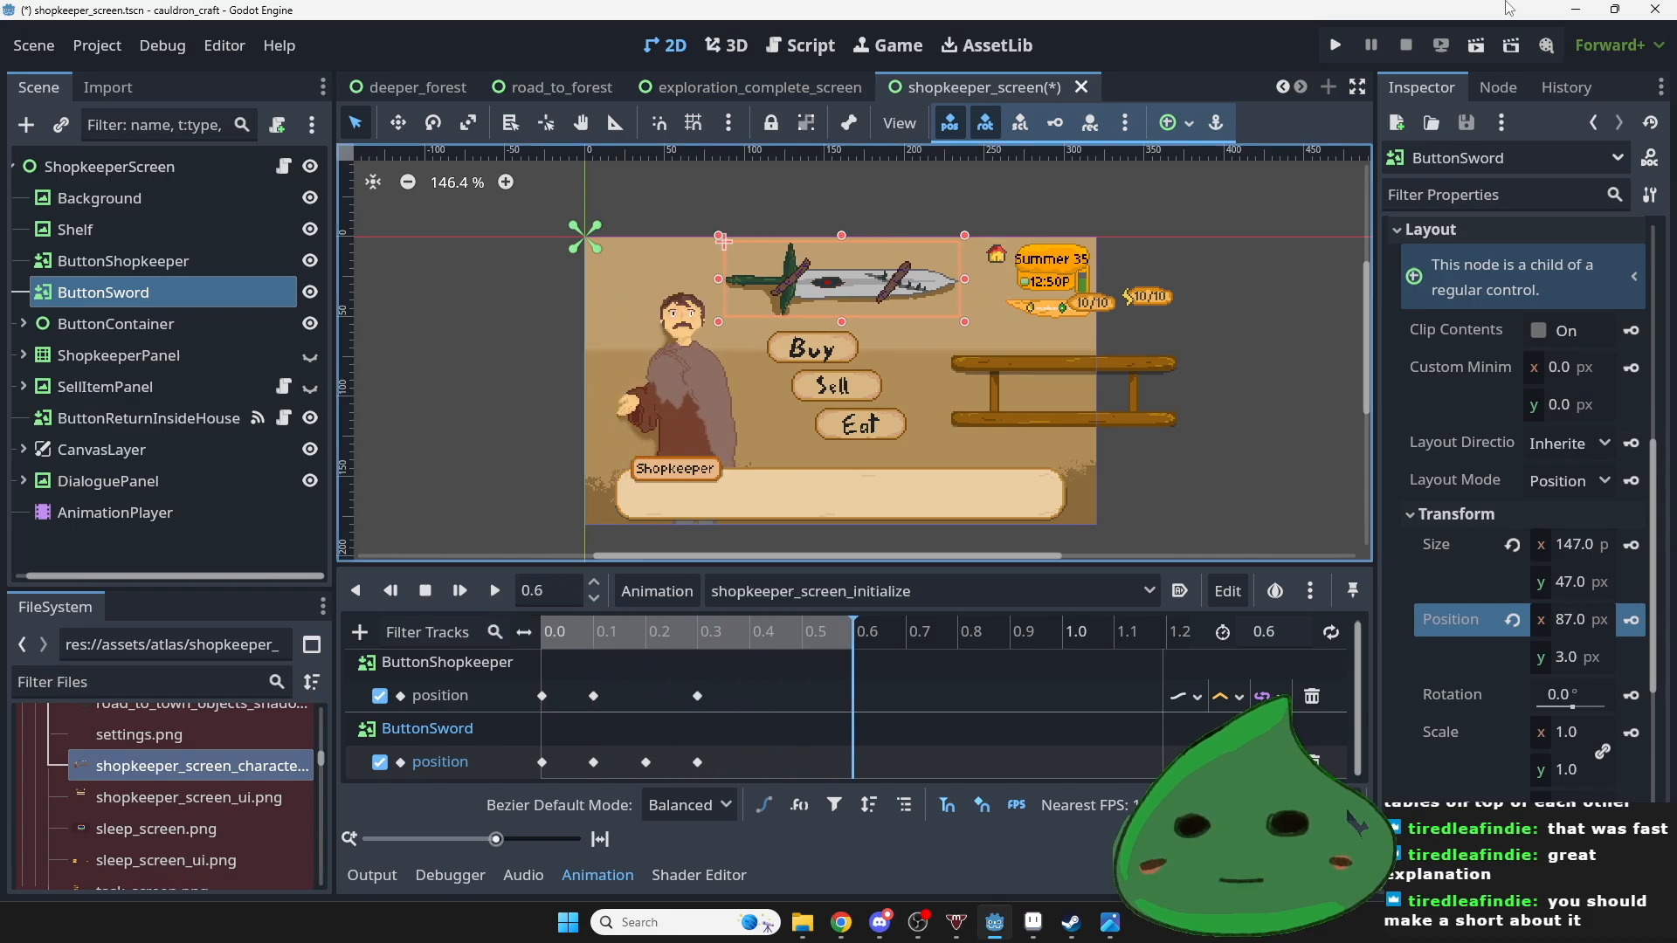
click(1476, 48)
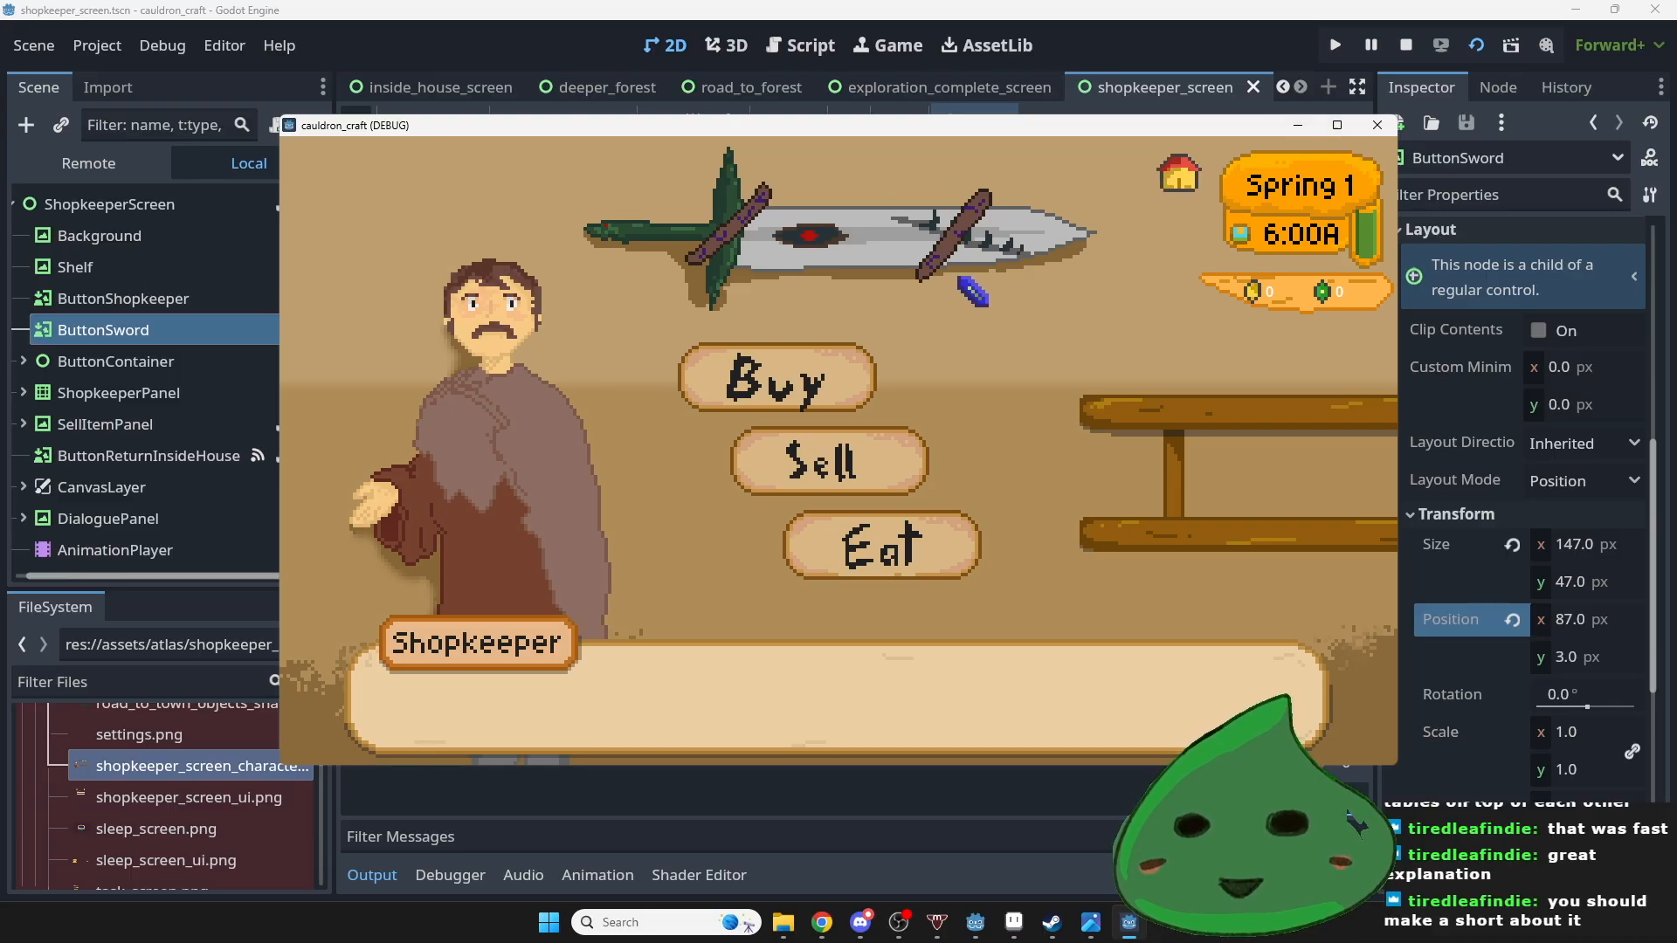
In the running game, leave and walk back into the shop twice to watch the entrance, then close the game.
click(1179, 175)
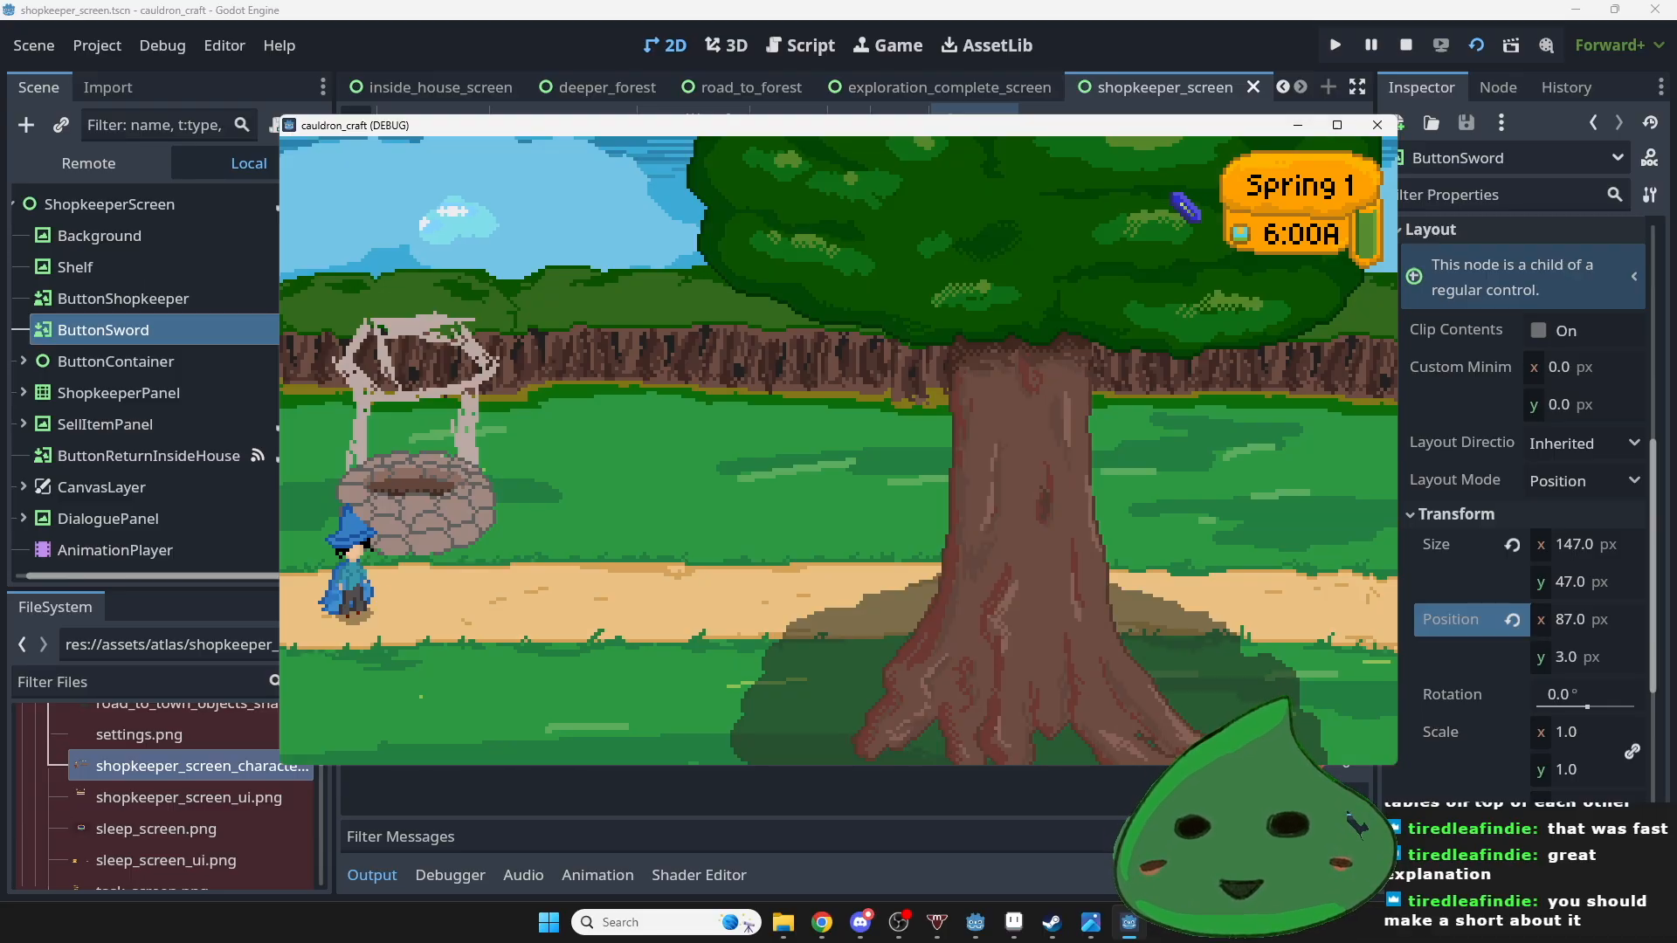
click(1168, 188)
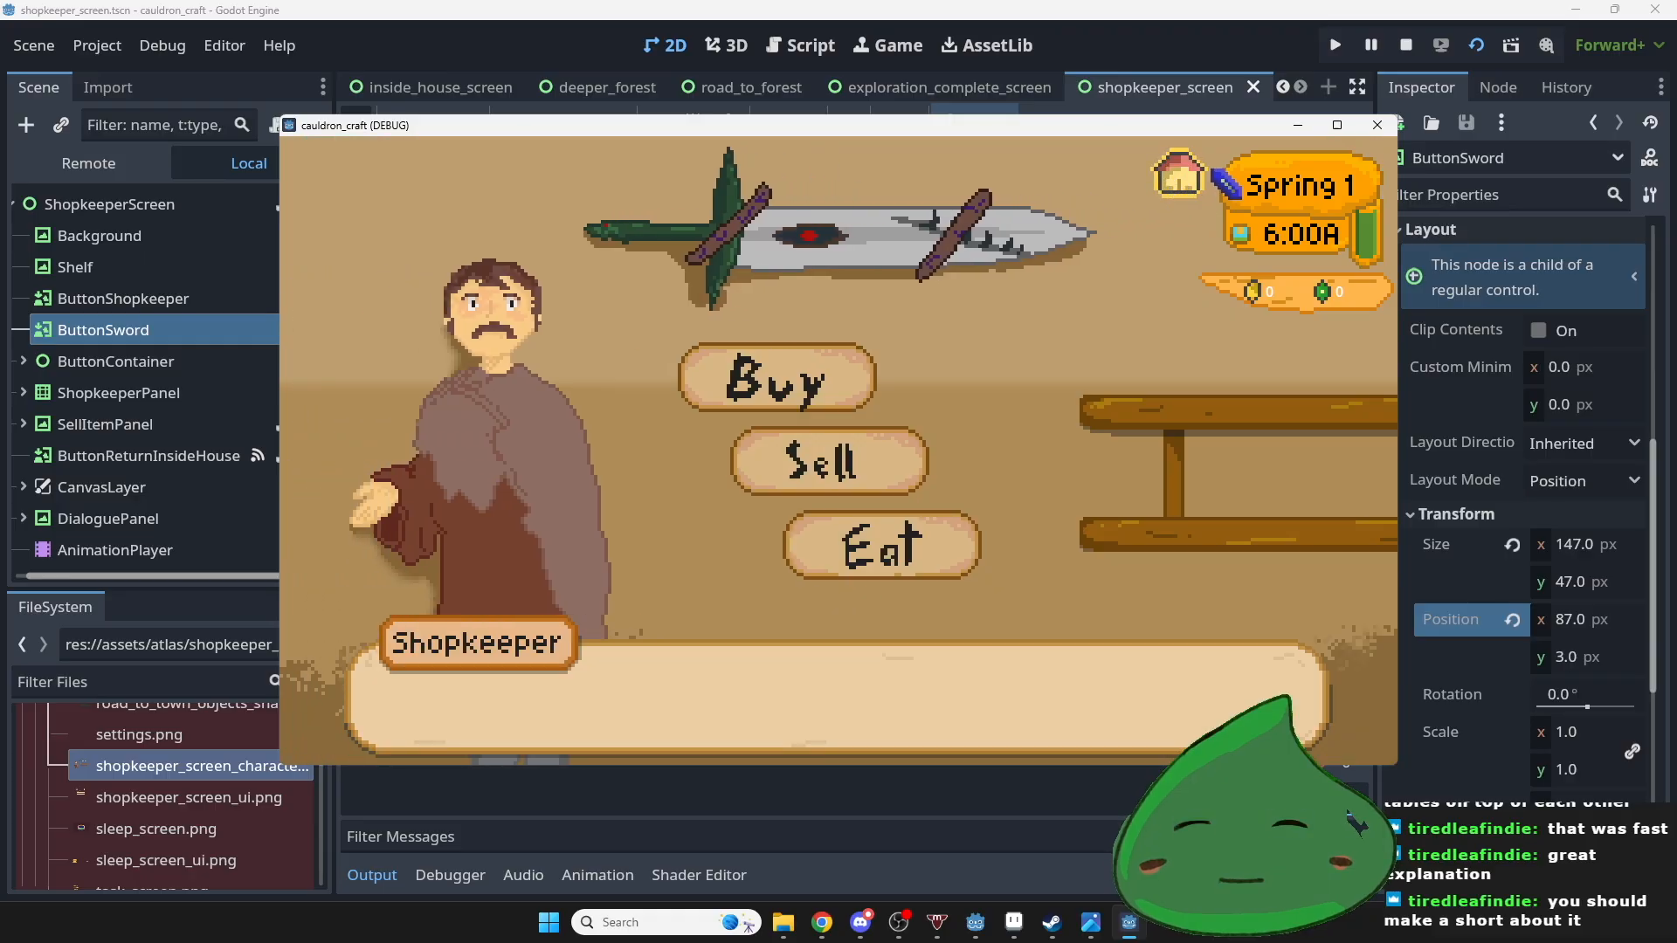
click(1210, 170)
key(a)
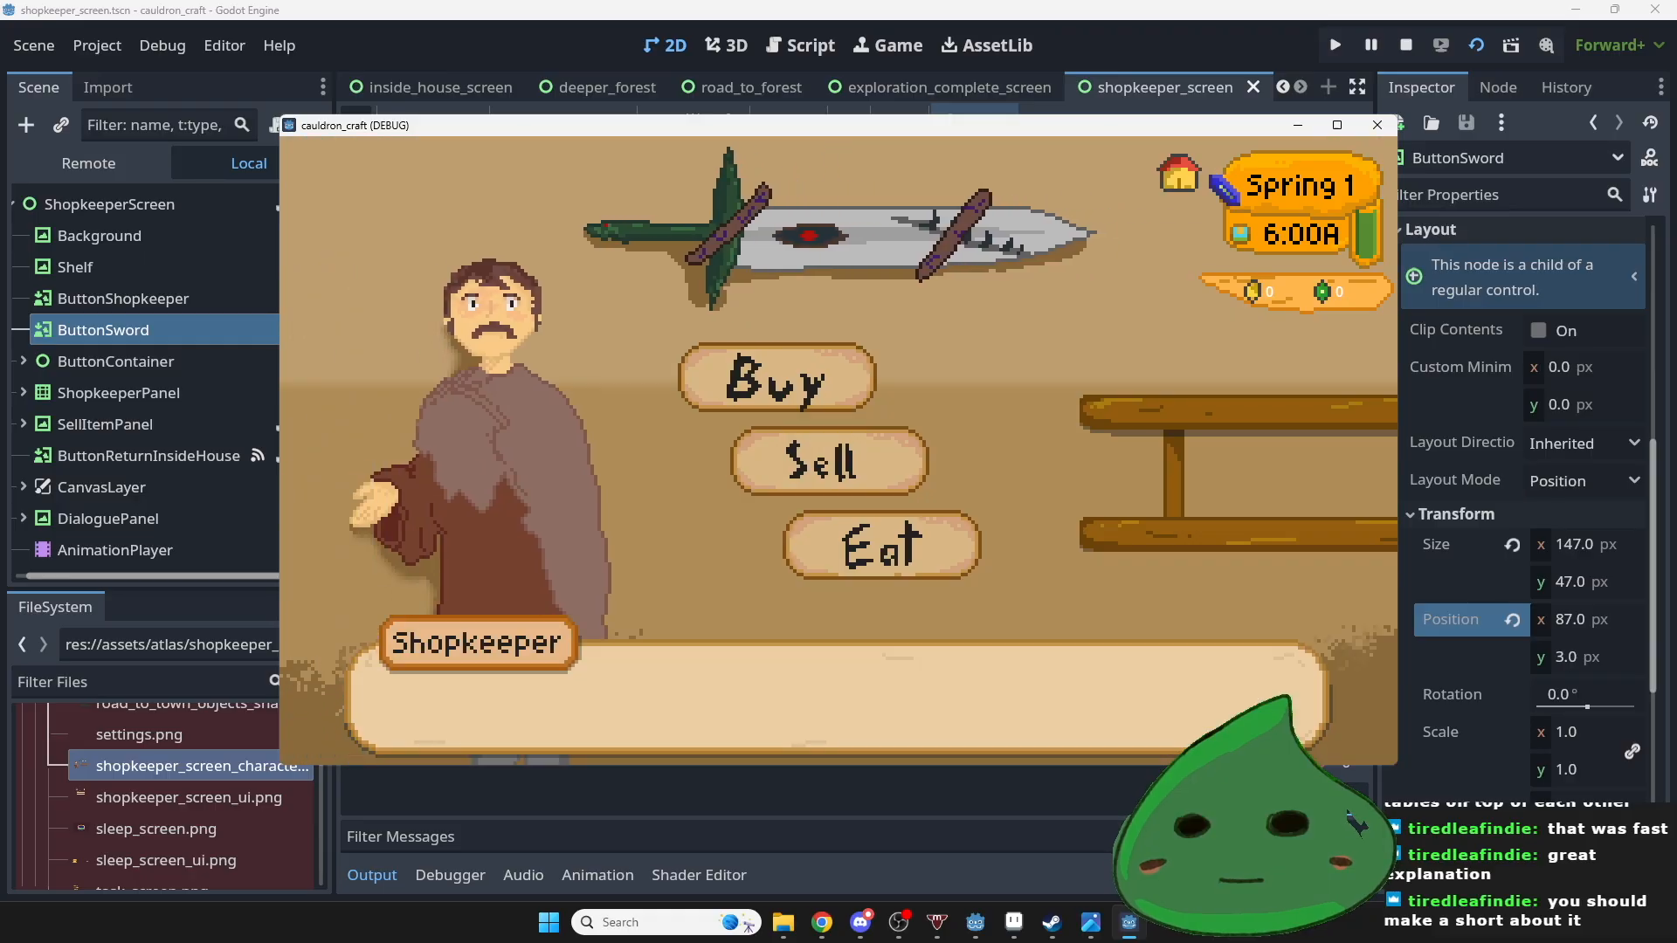
click(1202, 180)
key(a)
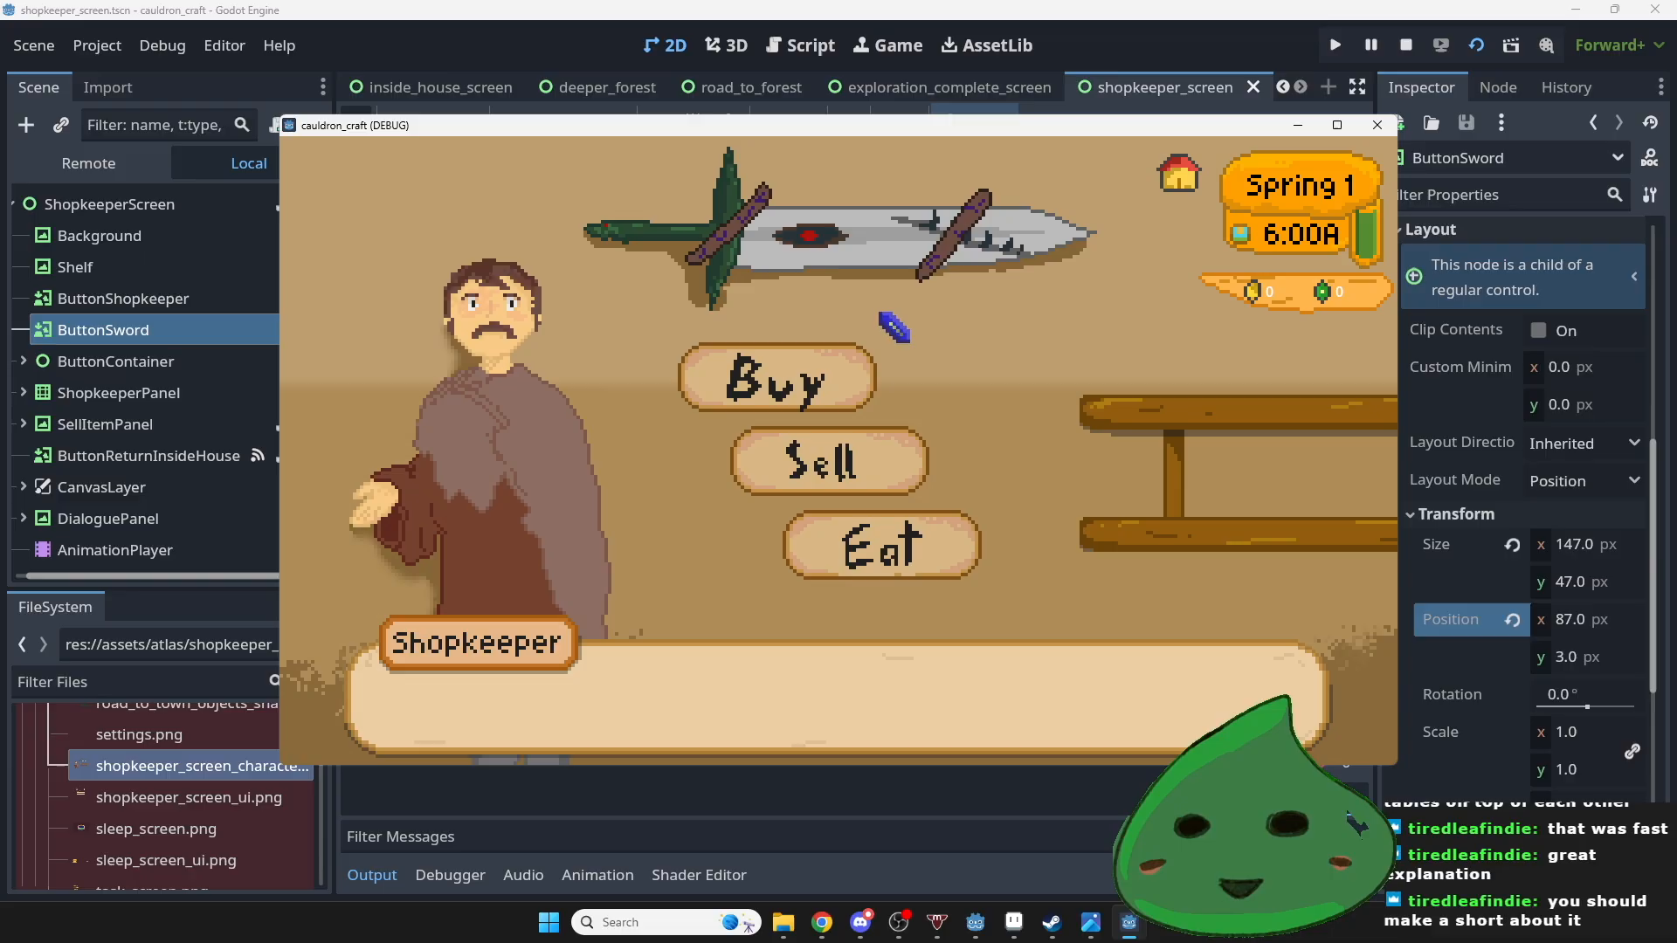
click(1376, 126)
Shift the sword's 0.2 and 0.3 s keys later by 0.1 s and replay to check timing.
click(597, 875)
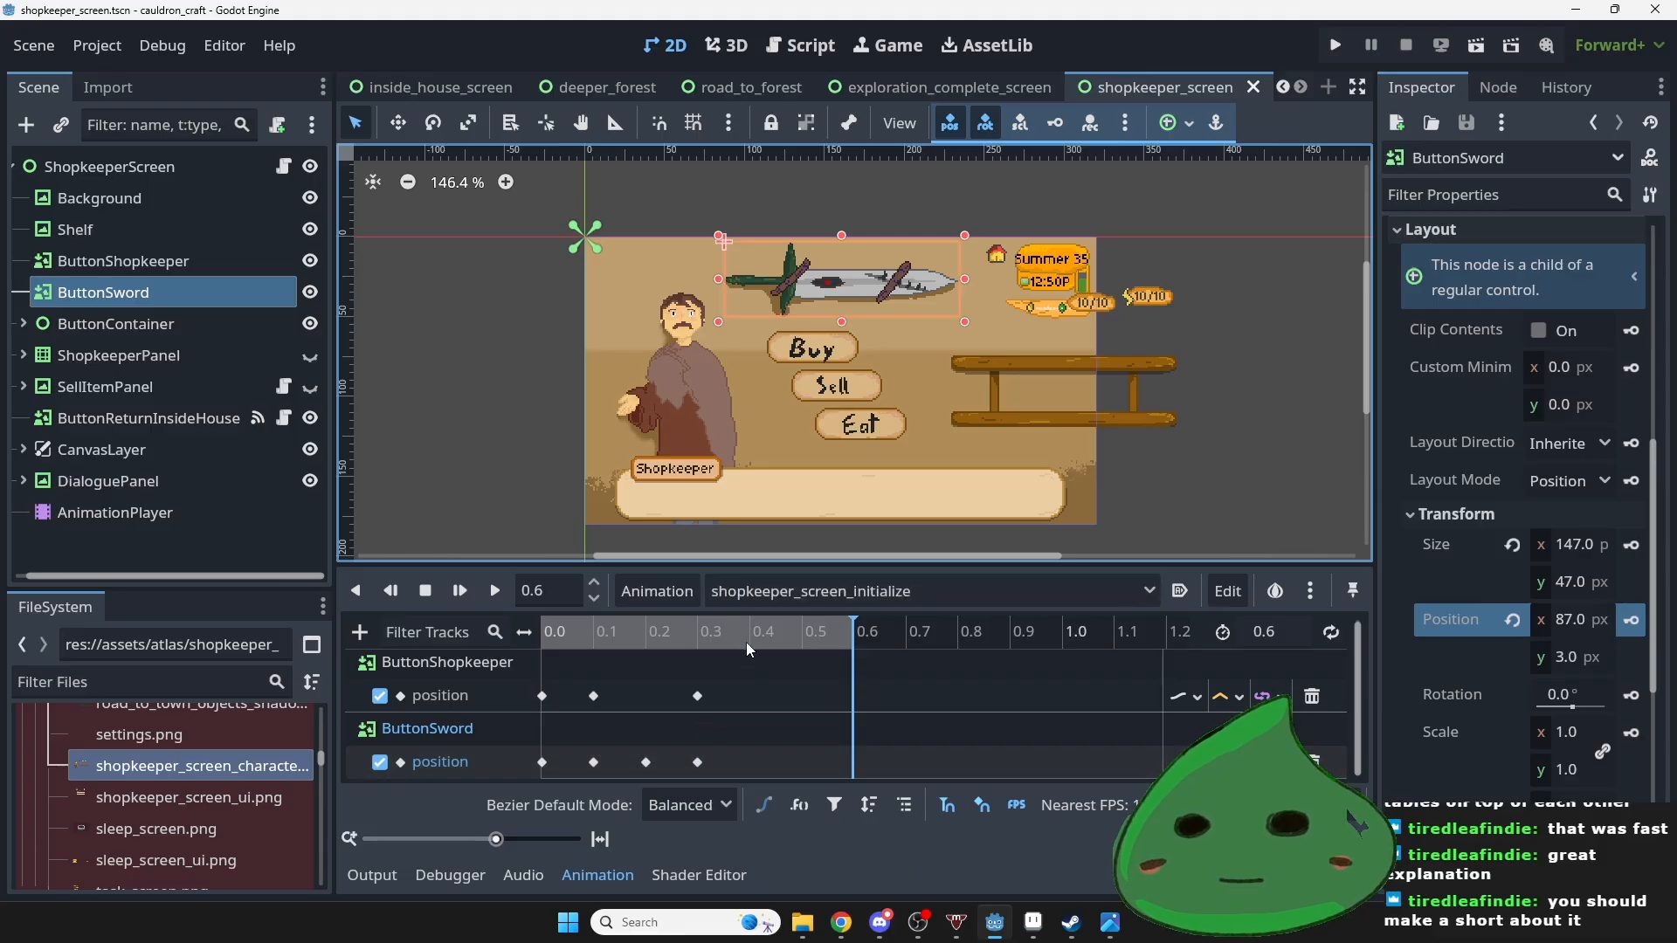
mouse_move(699, 767)
drag(699, 766, 756, 766)
drag(647, 765, 694, 763)
click(494, 591)
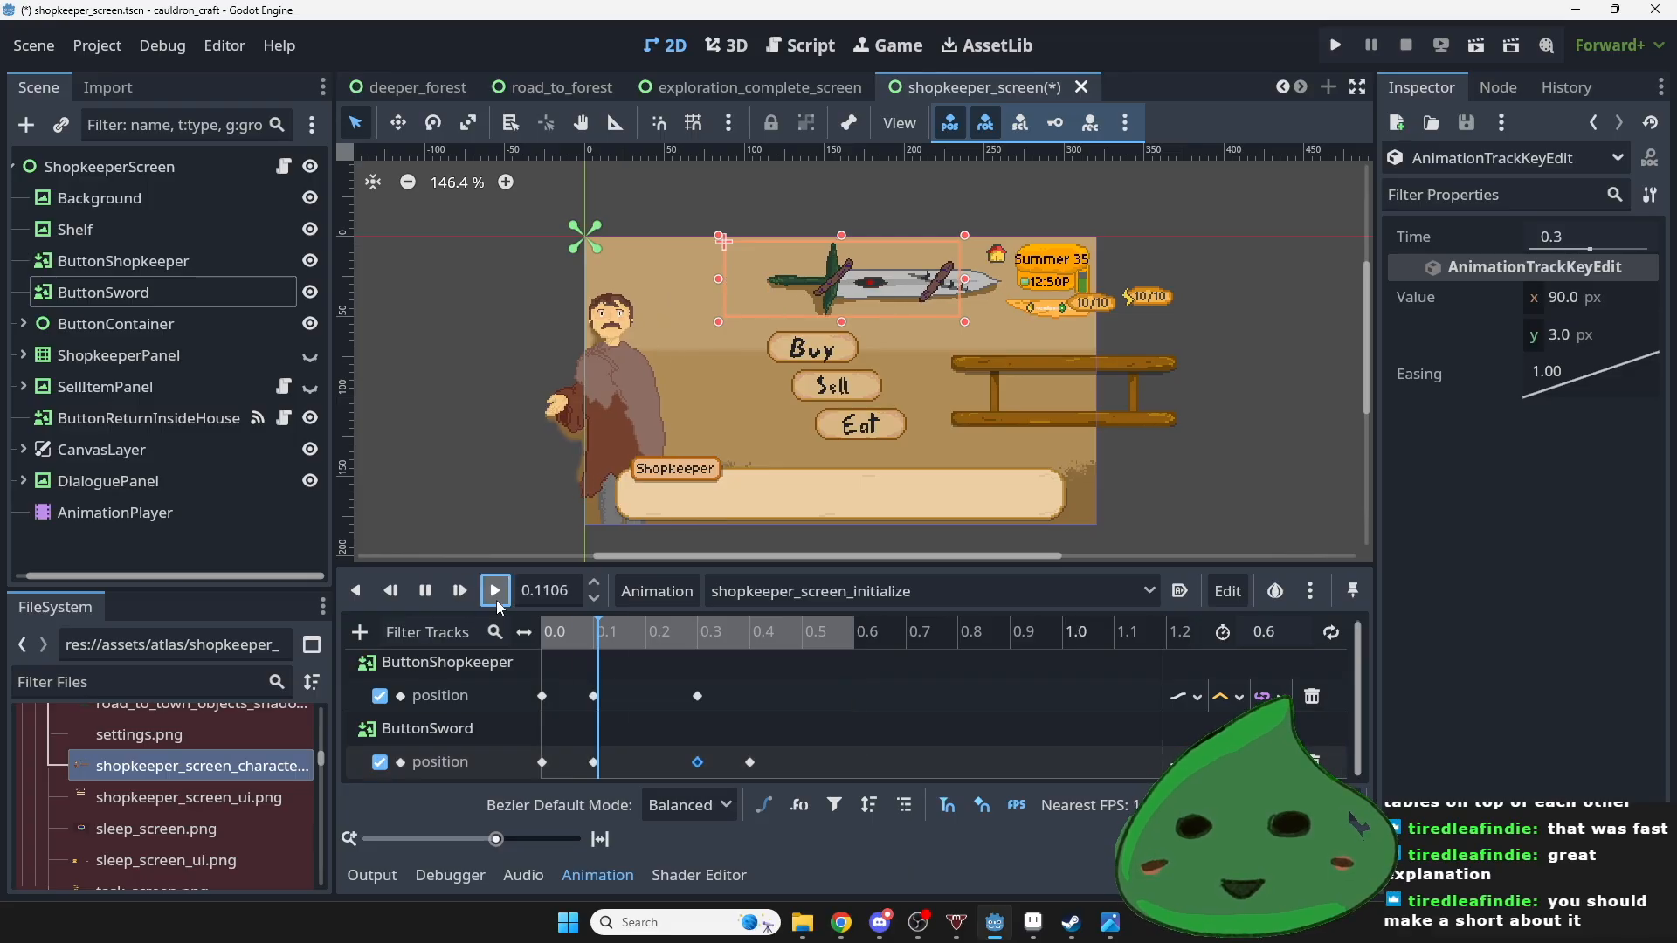
click(494, 591)
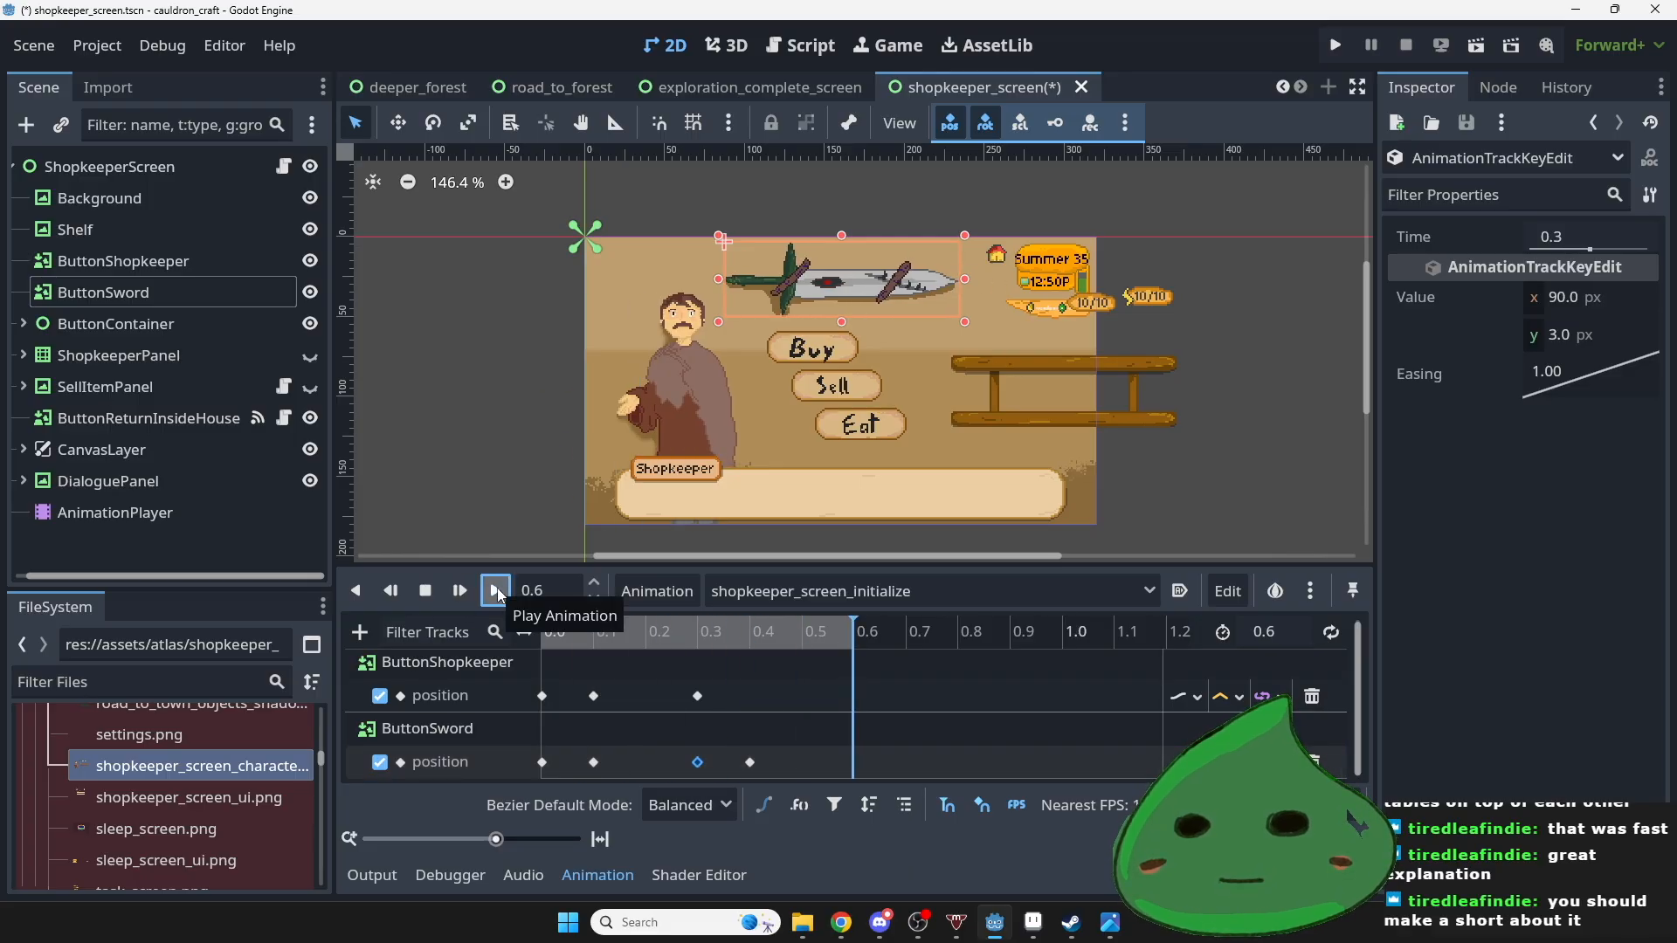
click(495, 591)
Move the sword's final key to 0.5 s, replay the animation, then save and run the scene.
drag(749, 763, 787, 766)
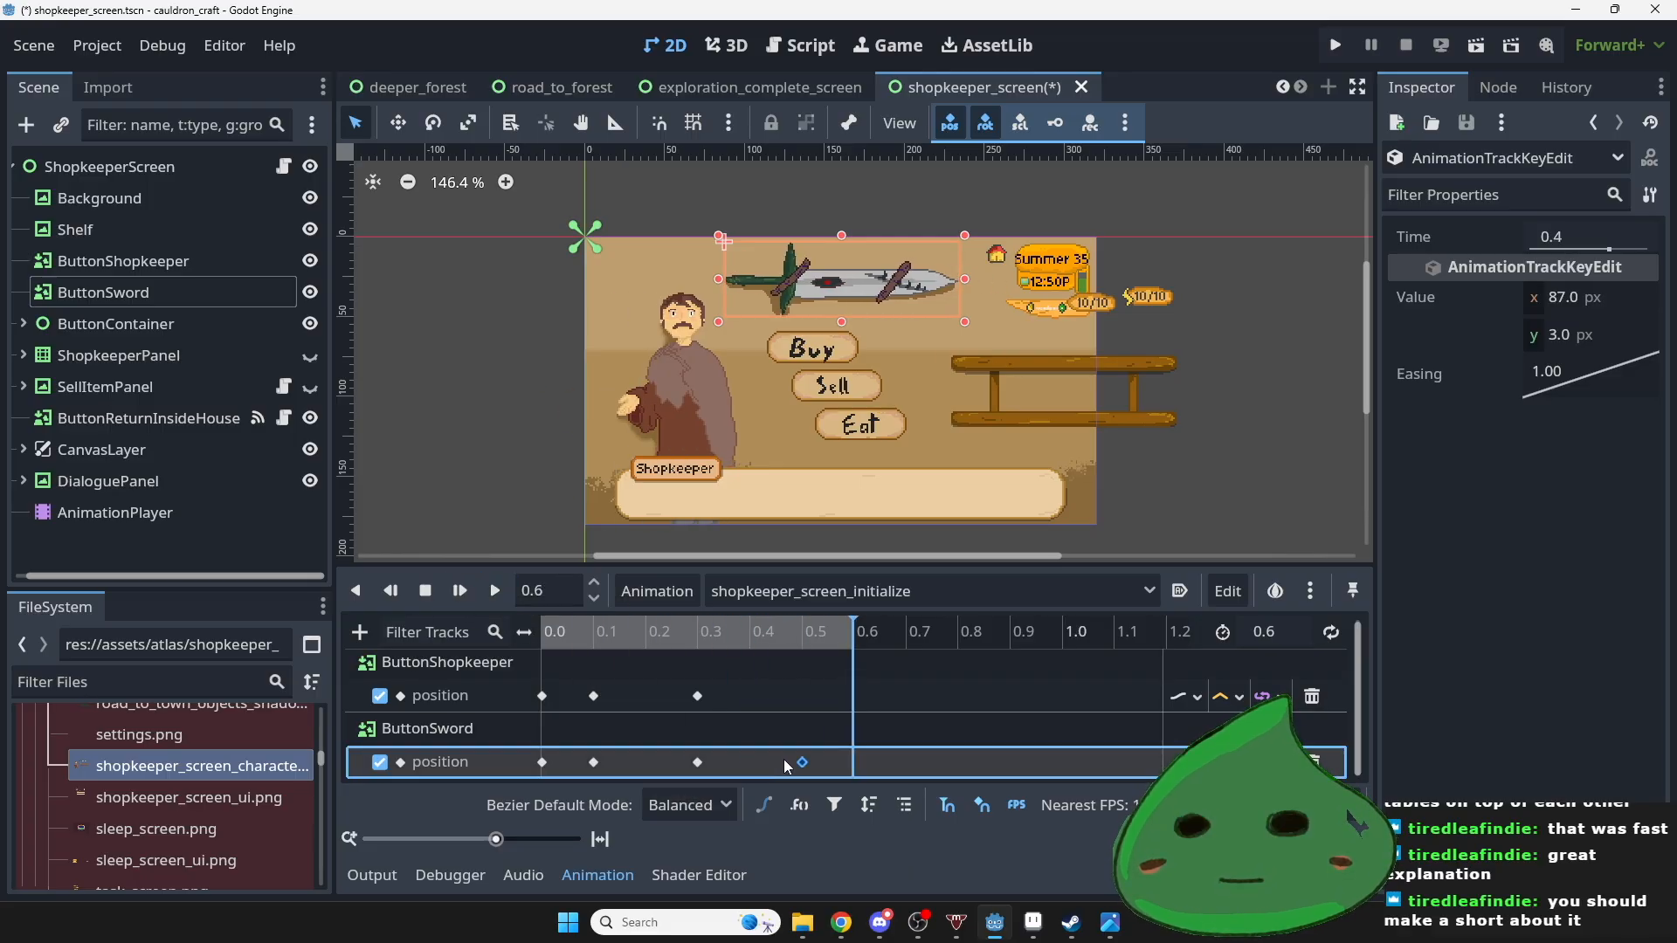
click(503, 590)
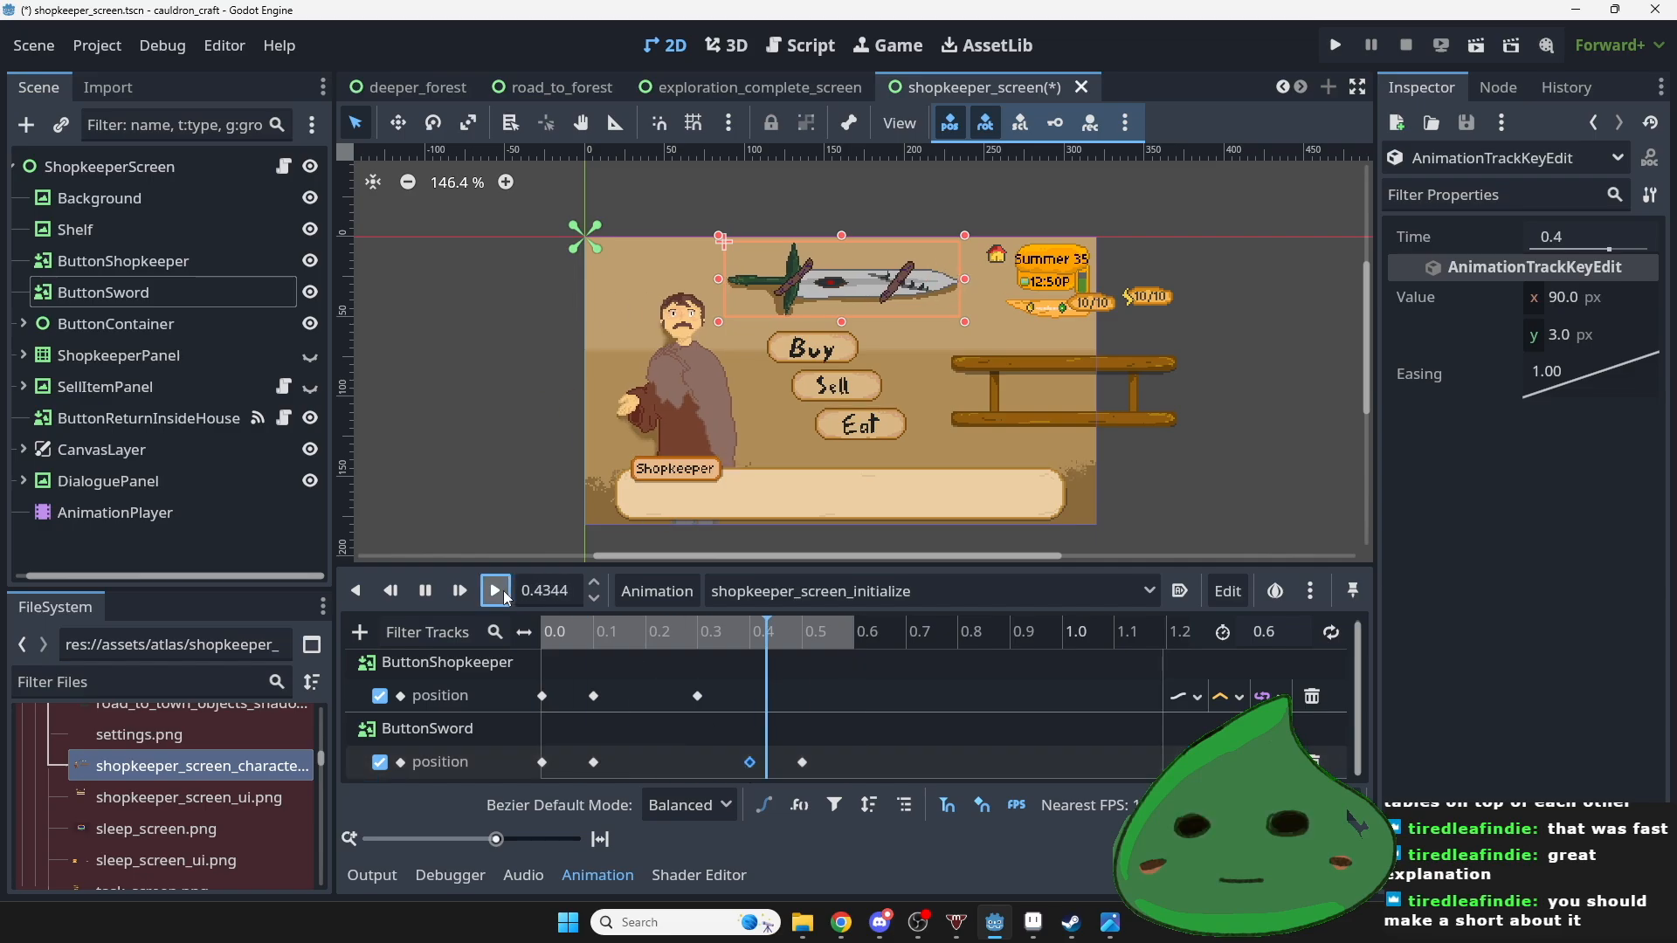
click(503, 591)
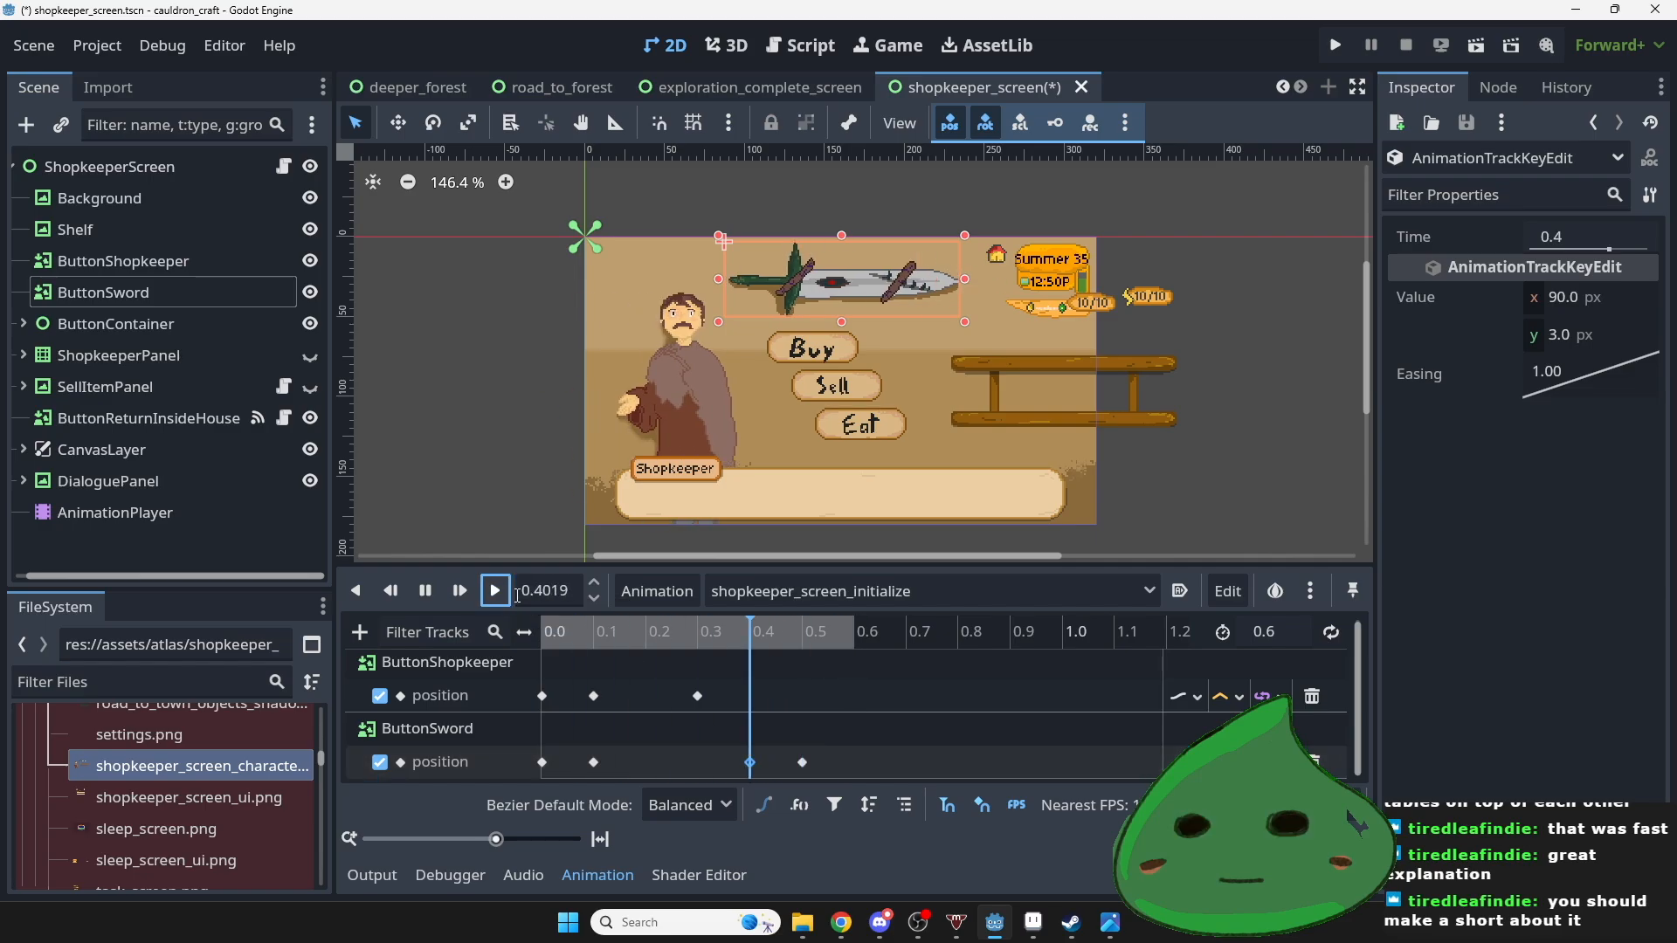
click(494, 591)
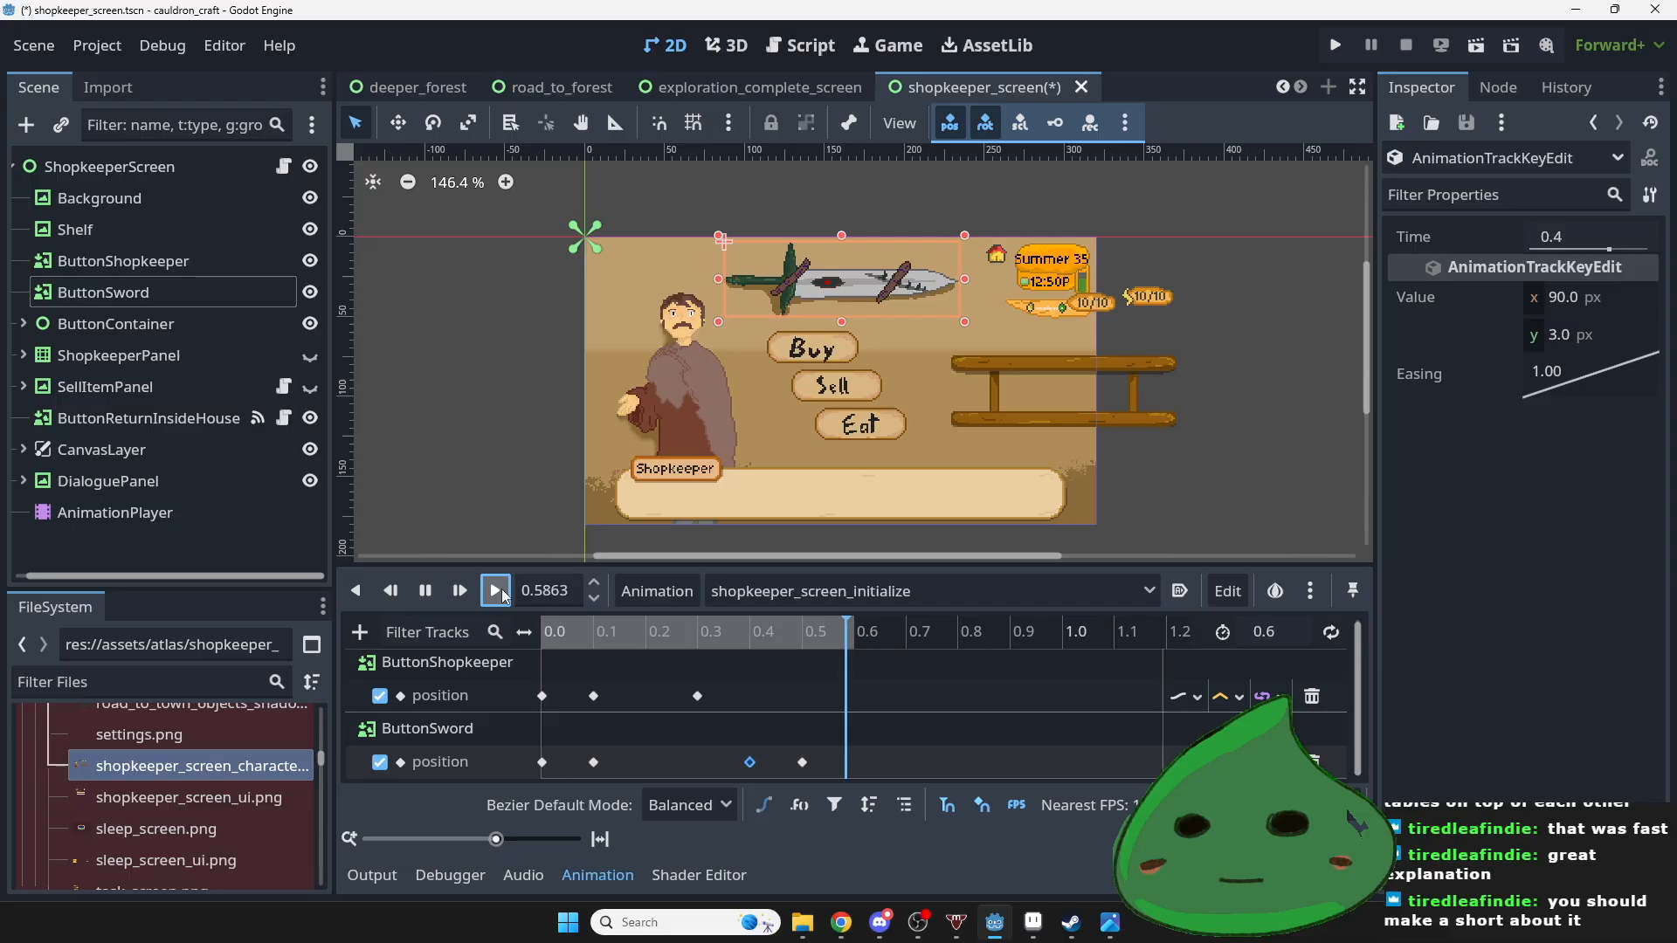
click(1474, 52)
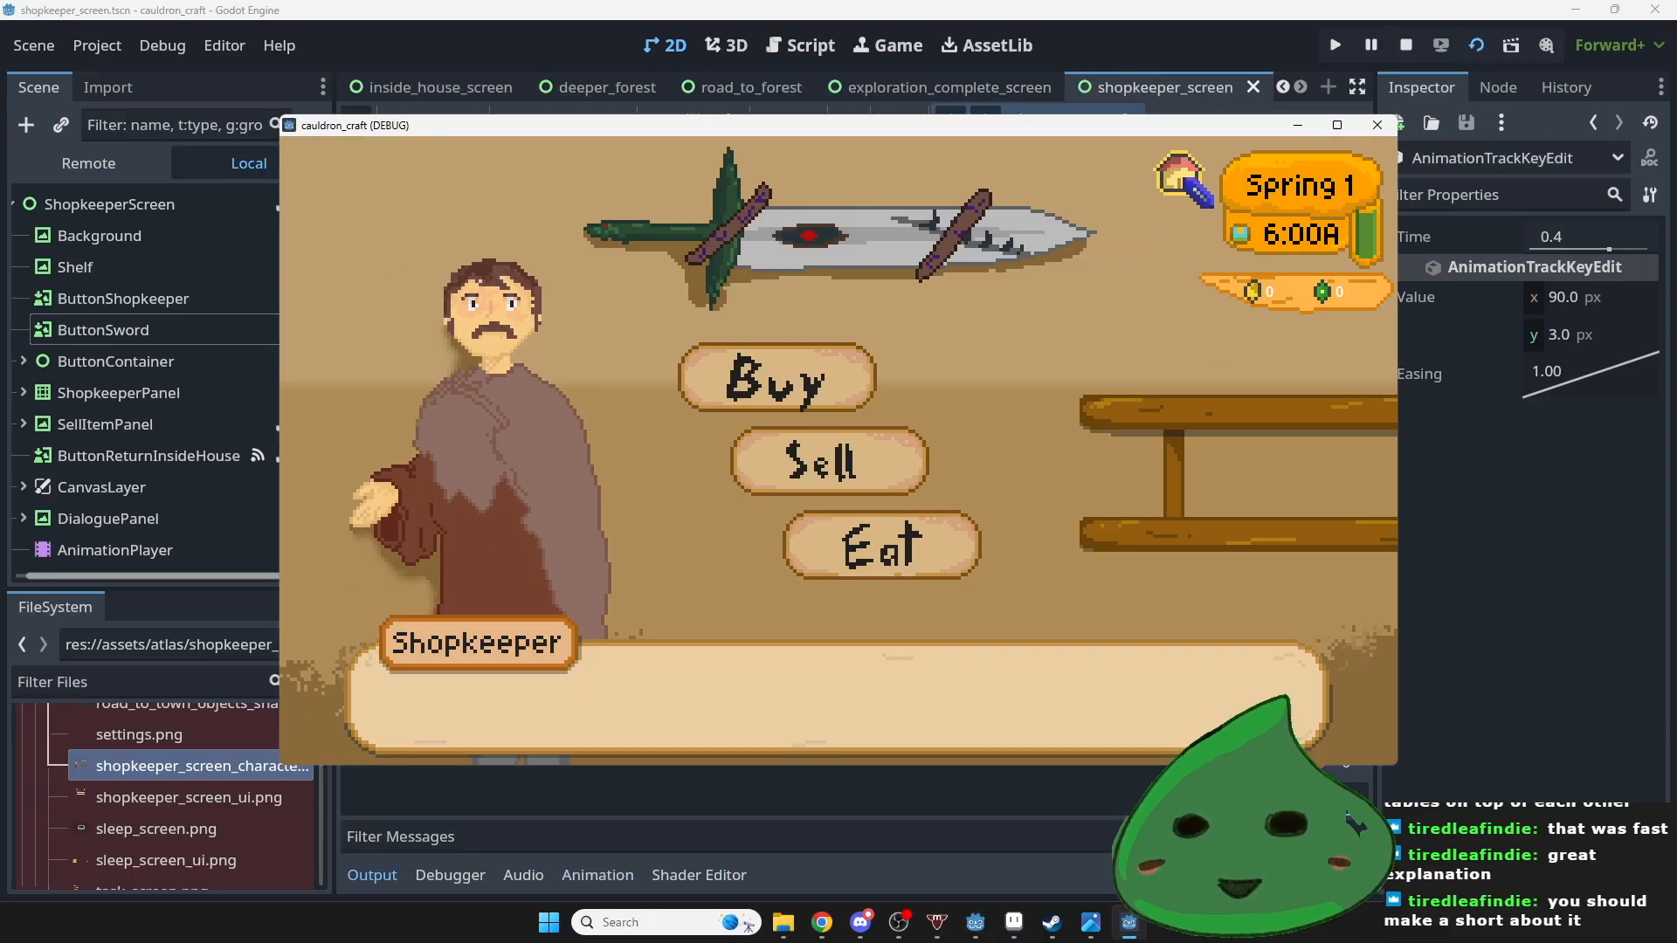
In the running game, leave and re-enter the shop twice to watch the intro, then close the game.
click(1184, 178)
click(1183, 175)
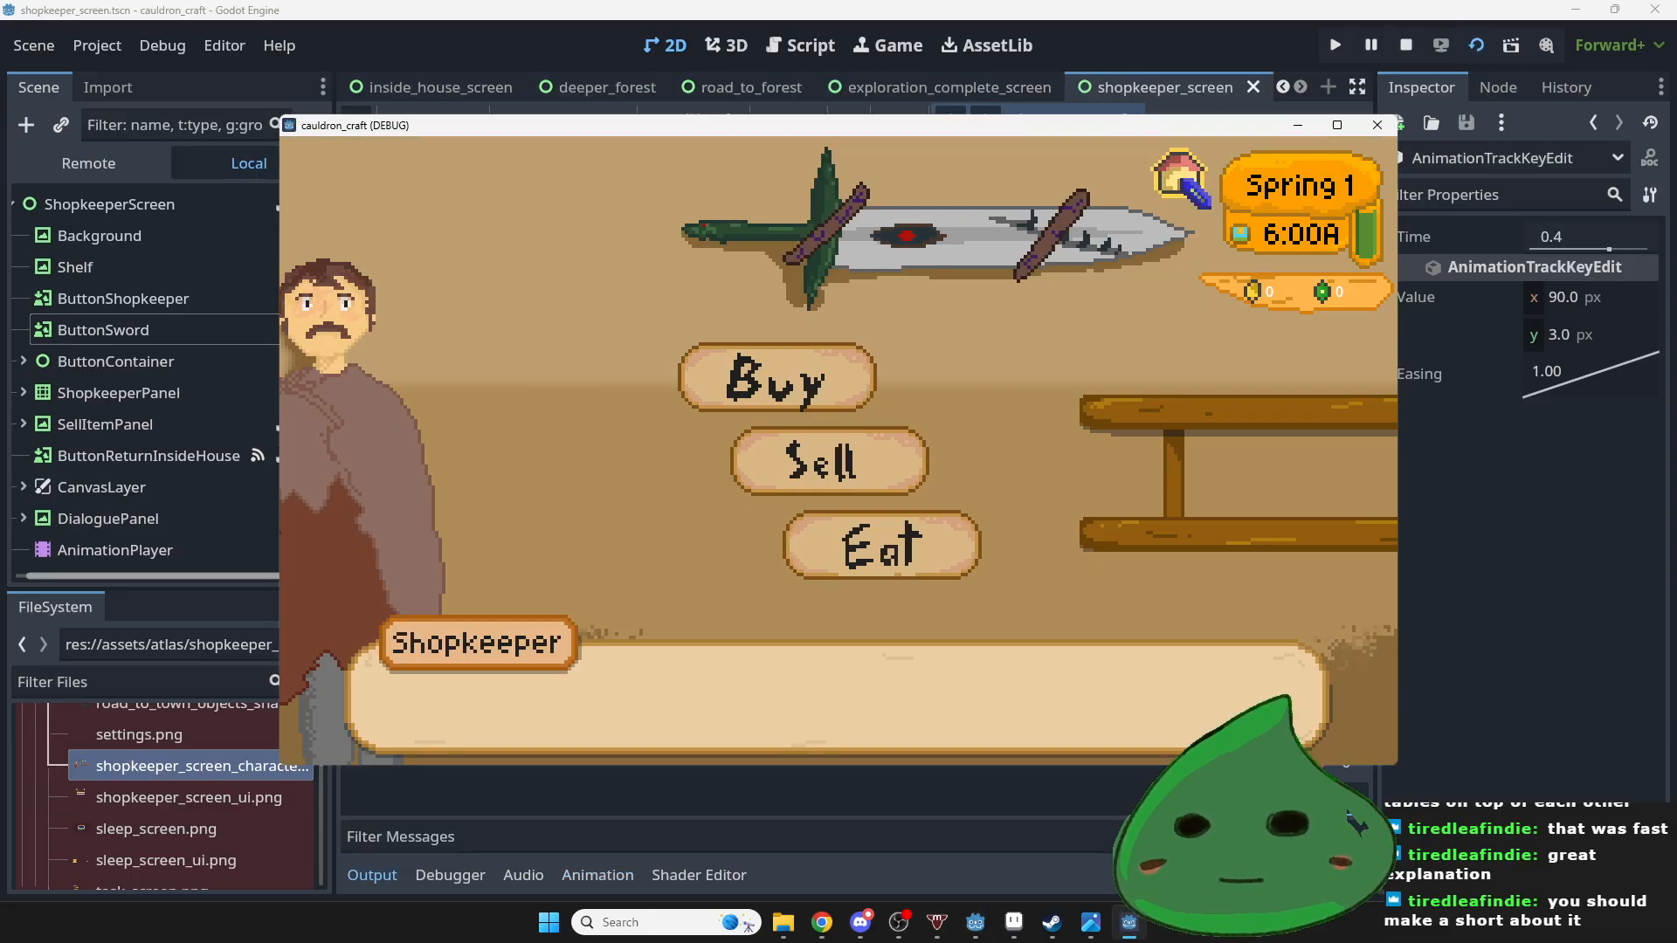
click(1184, 180)
click(1184, 178)
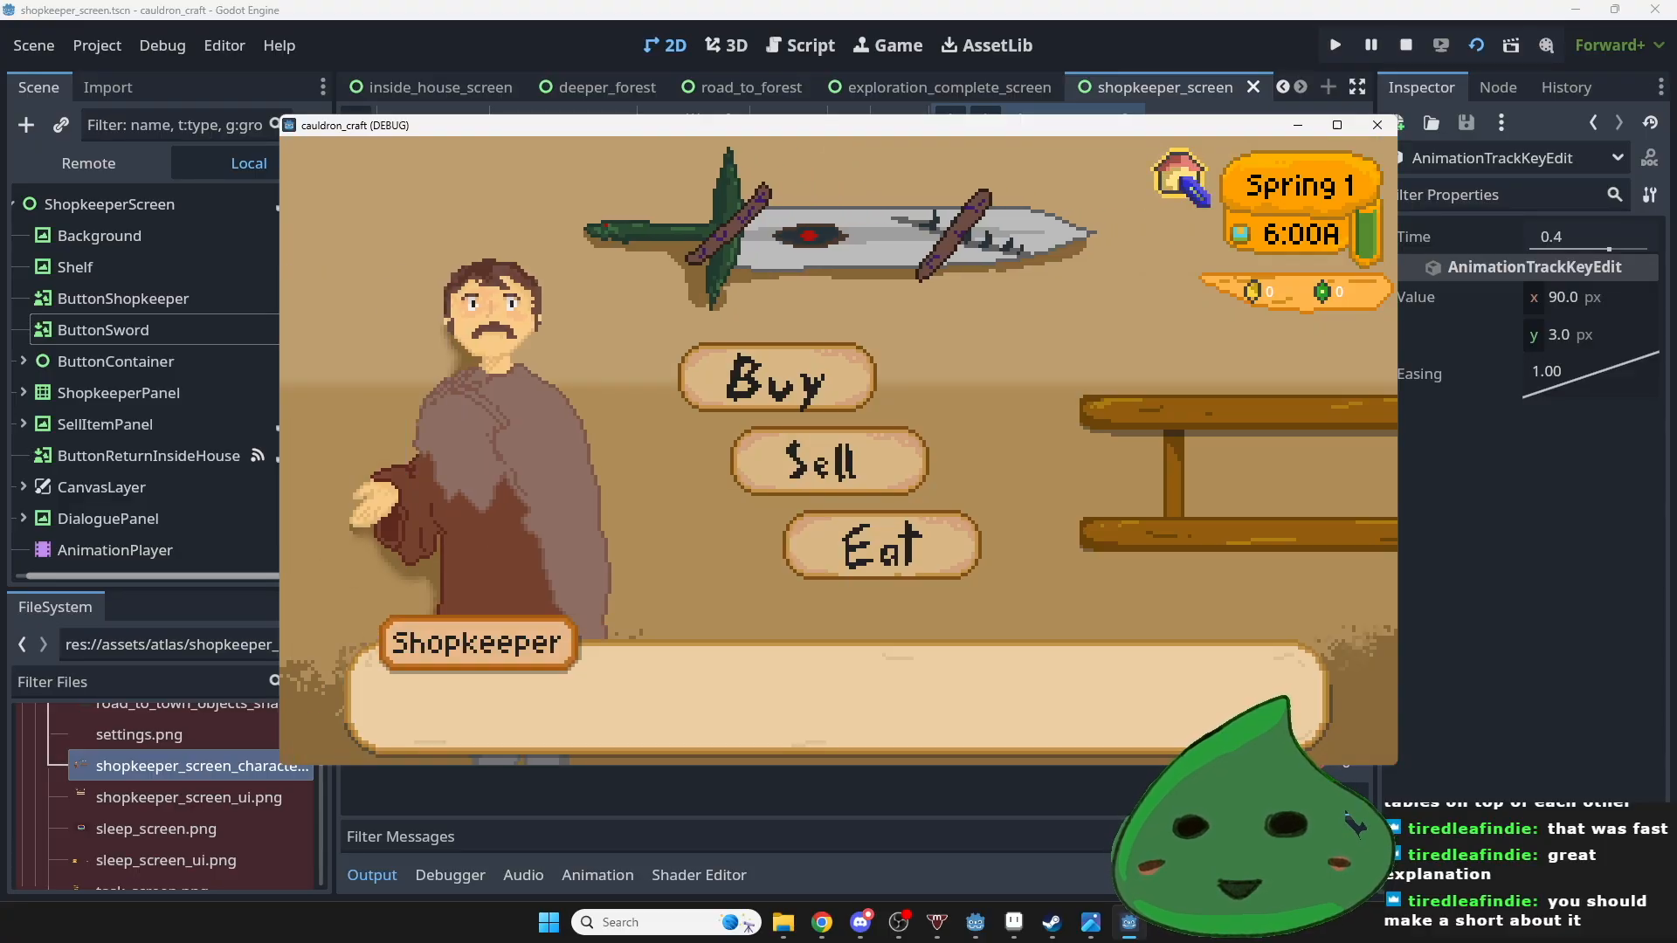
click(1183, 178)
click(1377, 125)
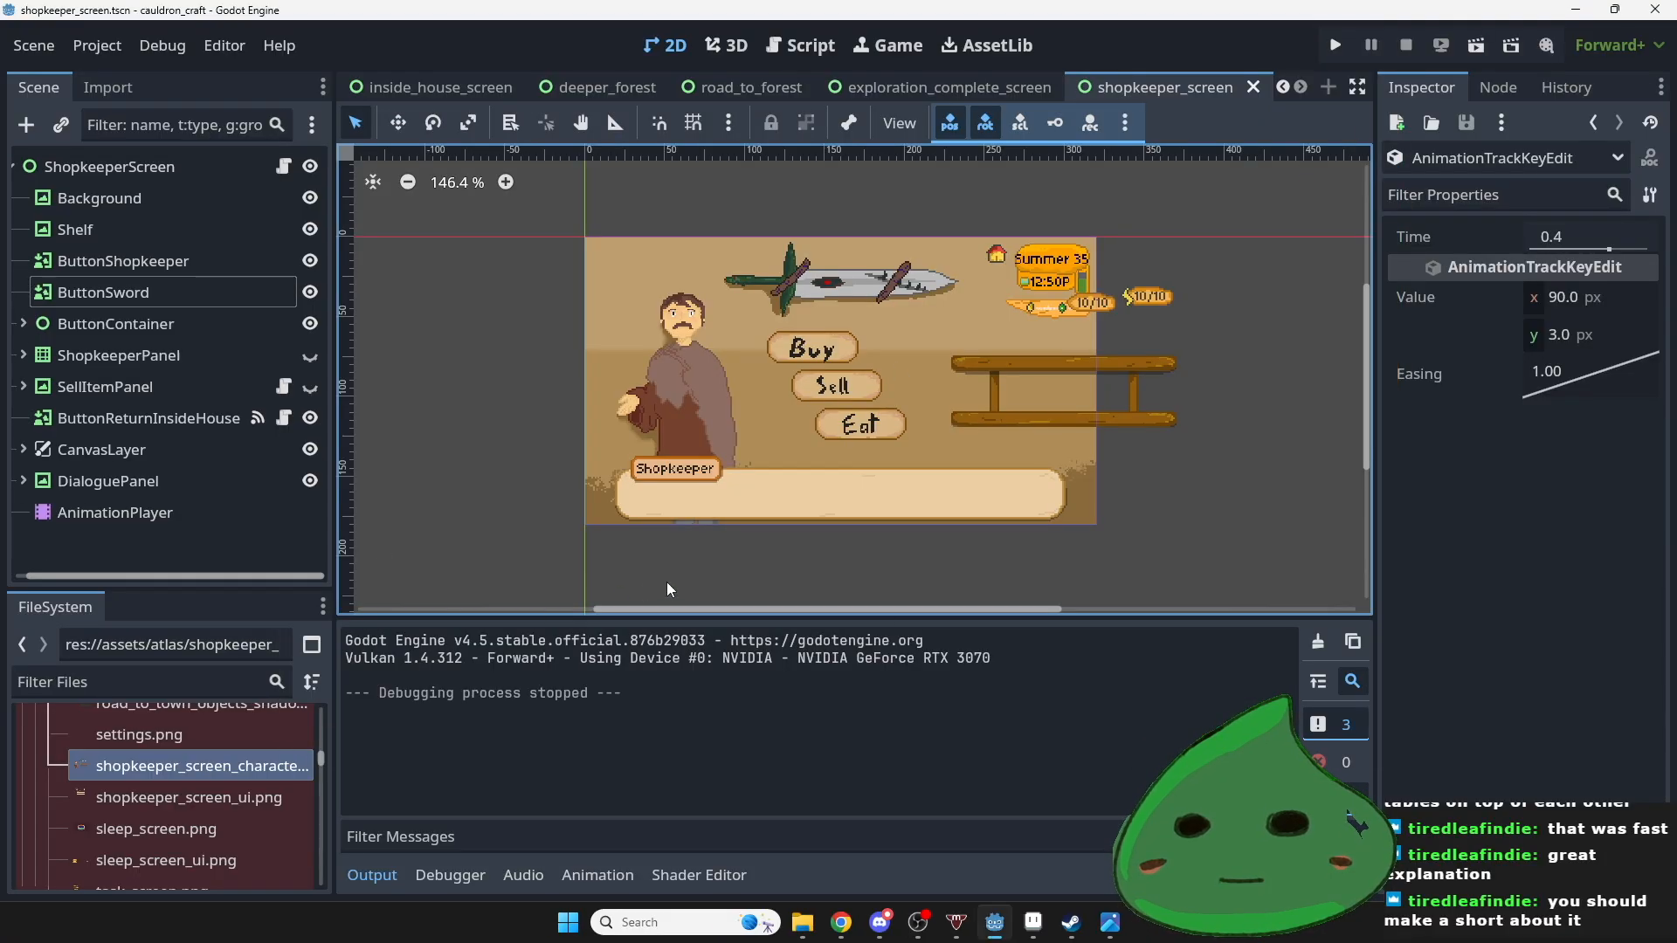
Move the shopkeeper's 0.3 s position key to 0.4 s and rerun the scene with F6.
click(606, 875)
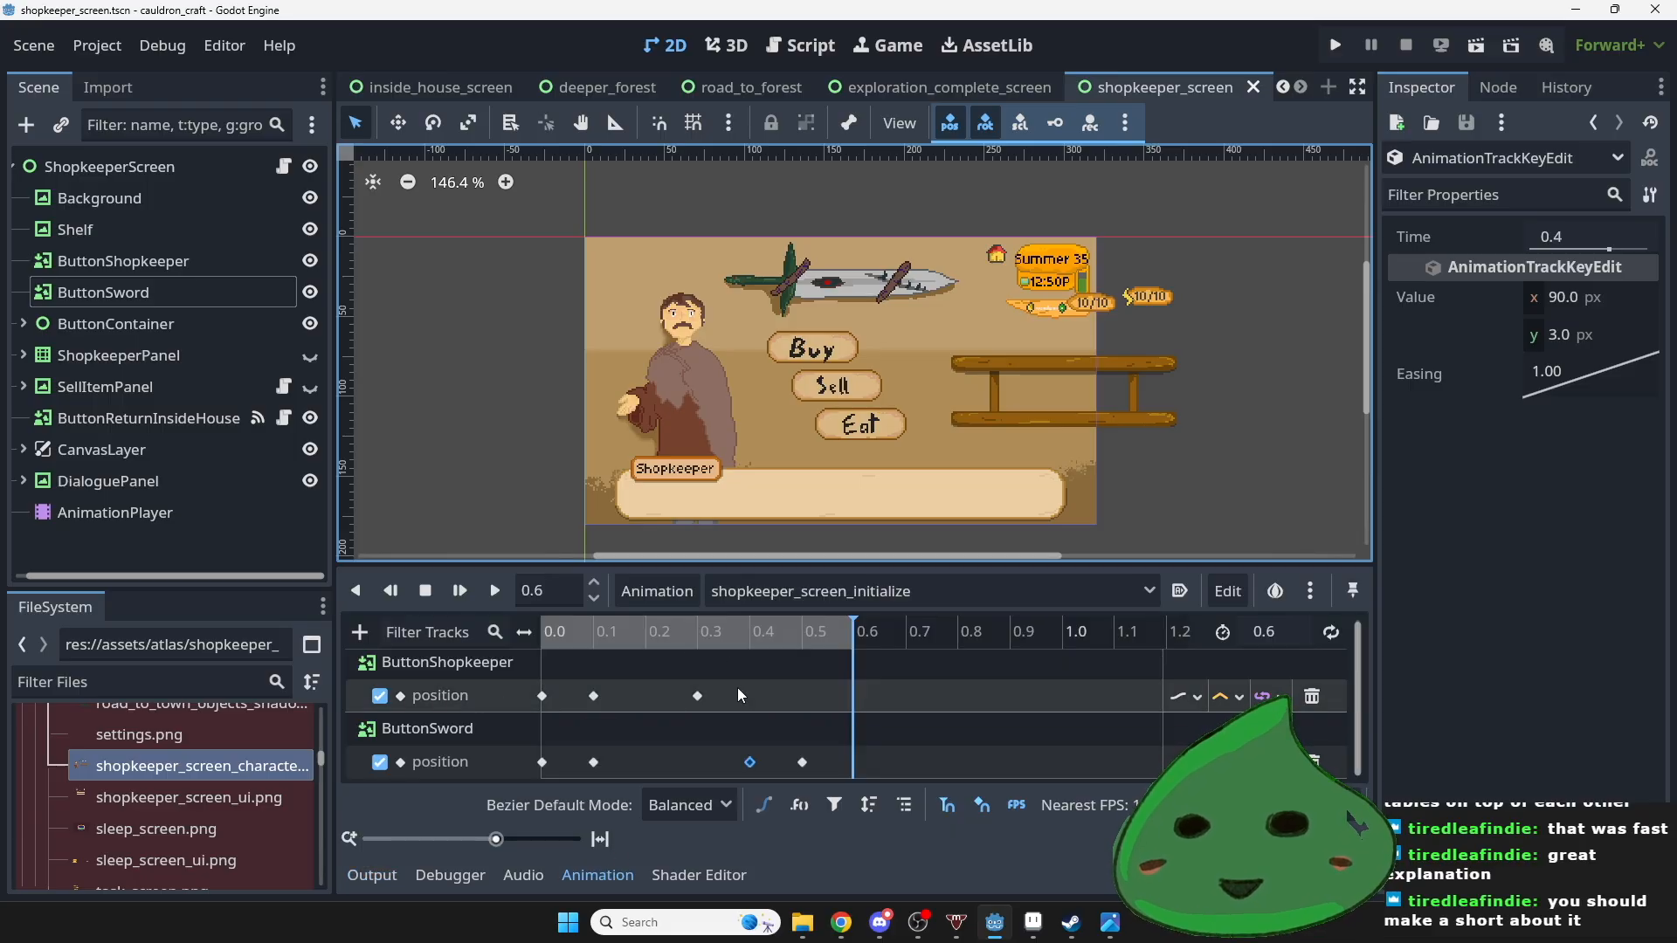
drag(700, 696, 762, 693)
key(F6)
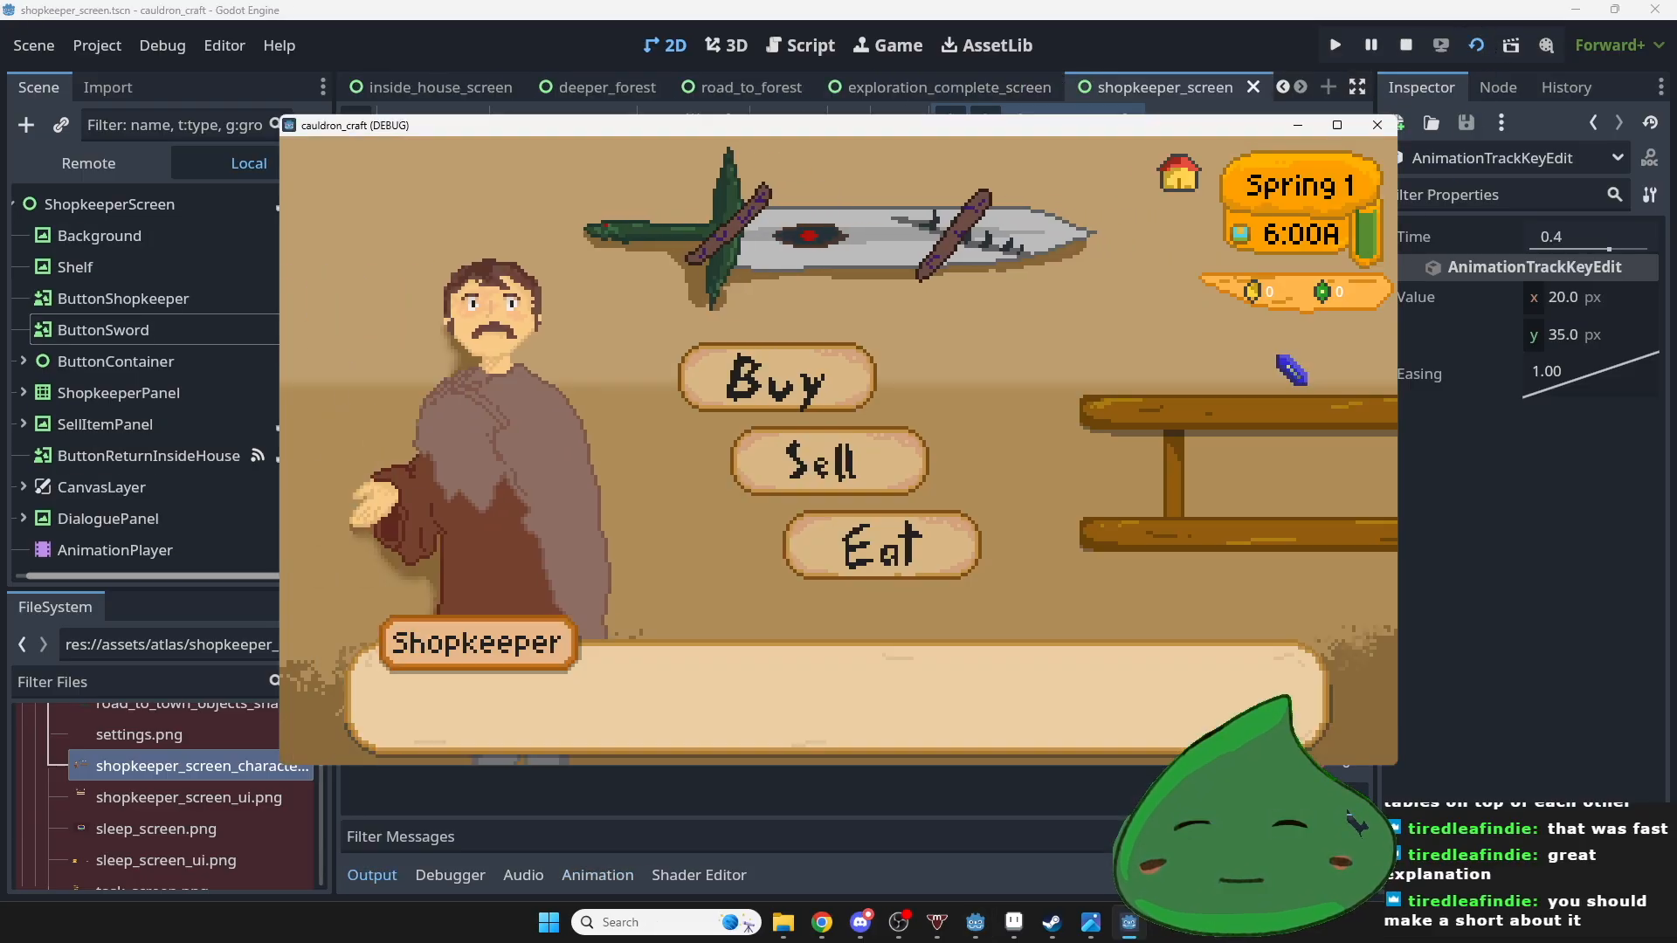
Leave and re-enter the shop four times to replay the intro, then stop the game.
click(1180, 174)
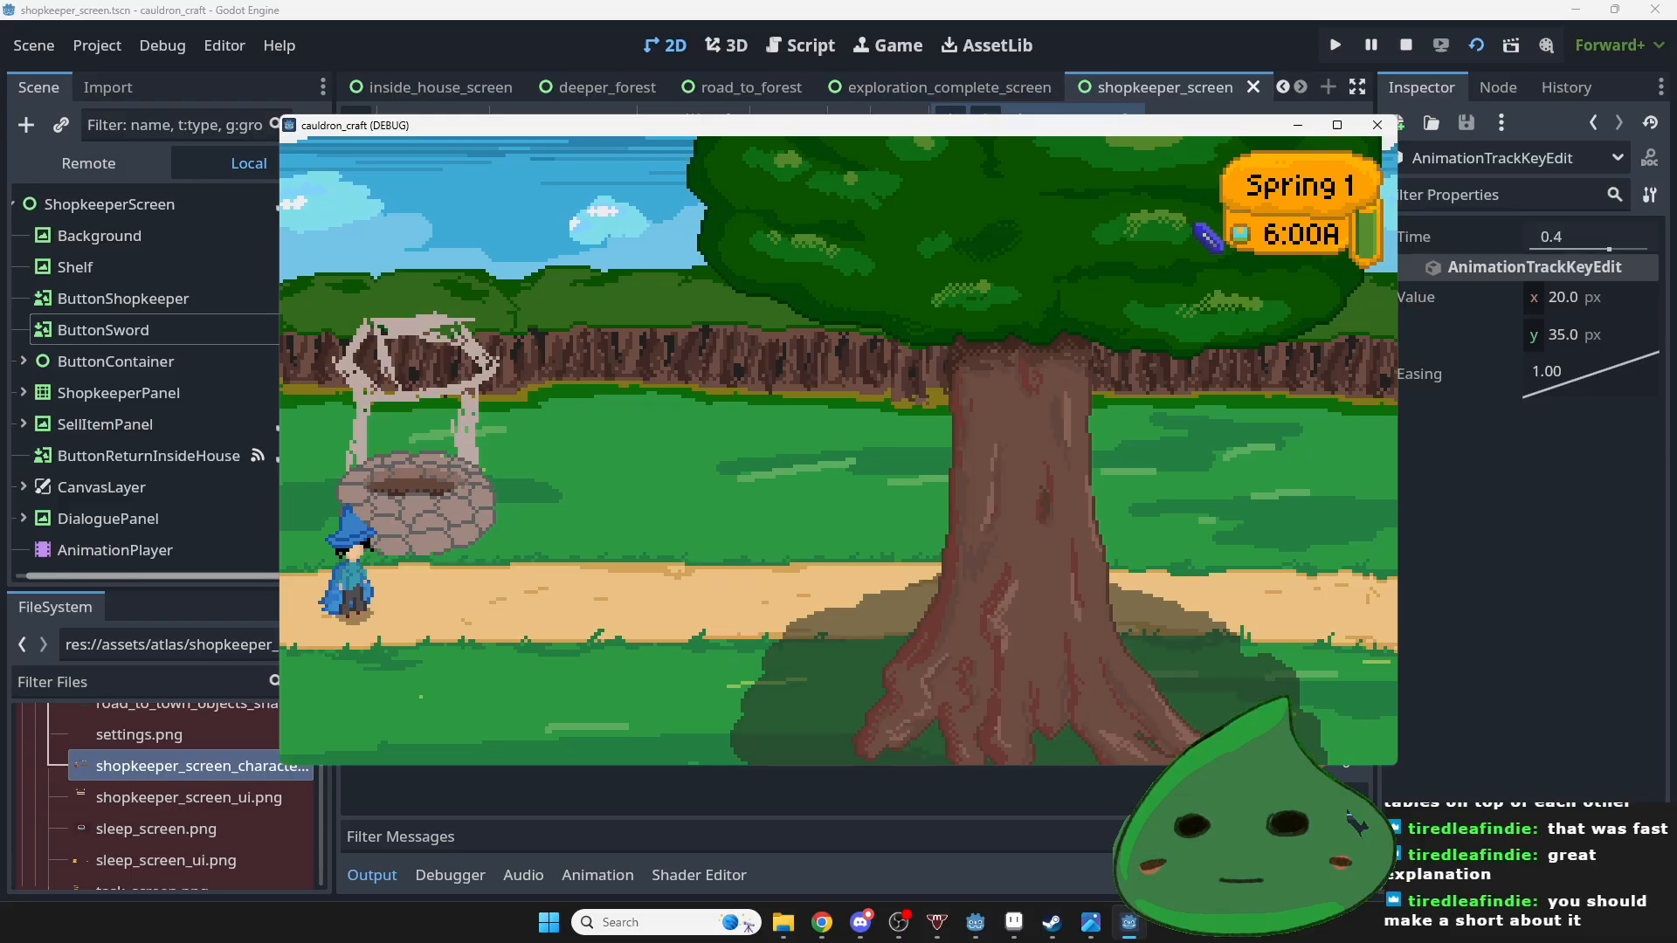
click(1195, 223)
click(1180, 175)
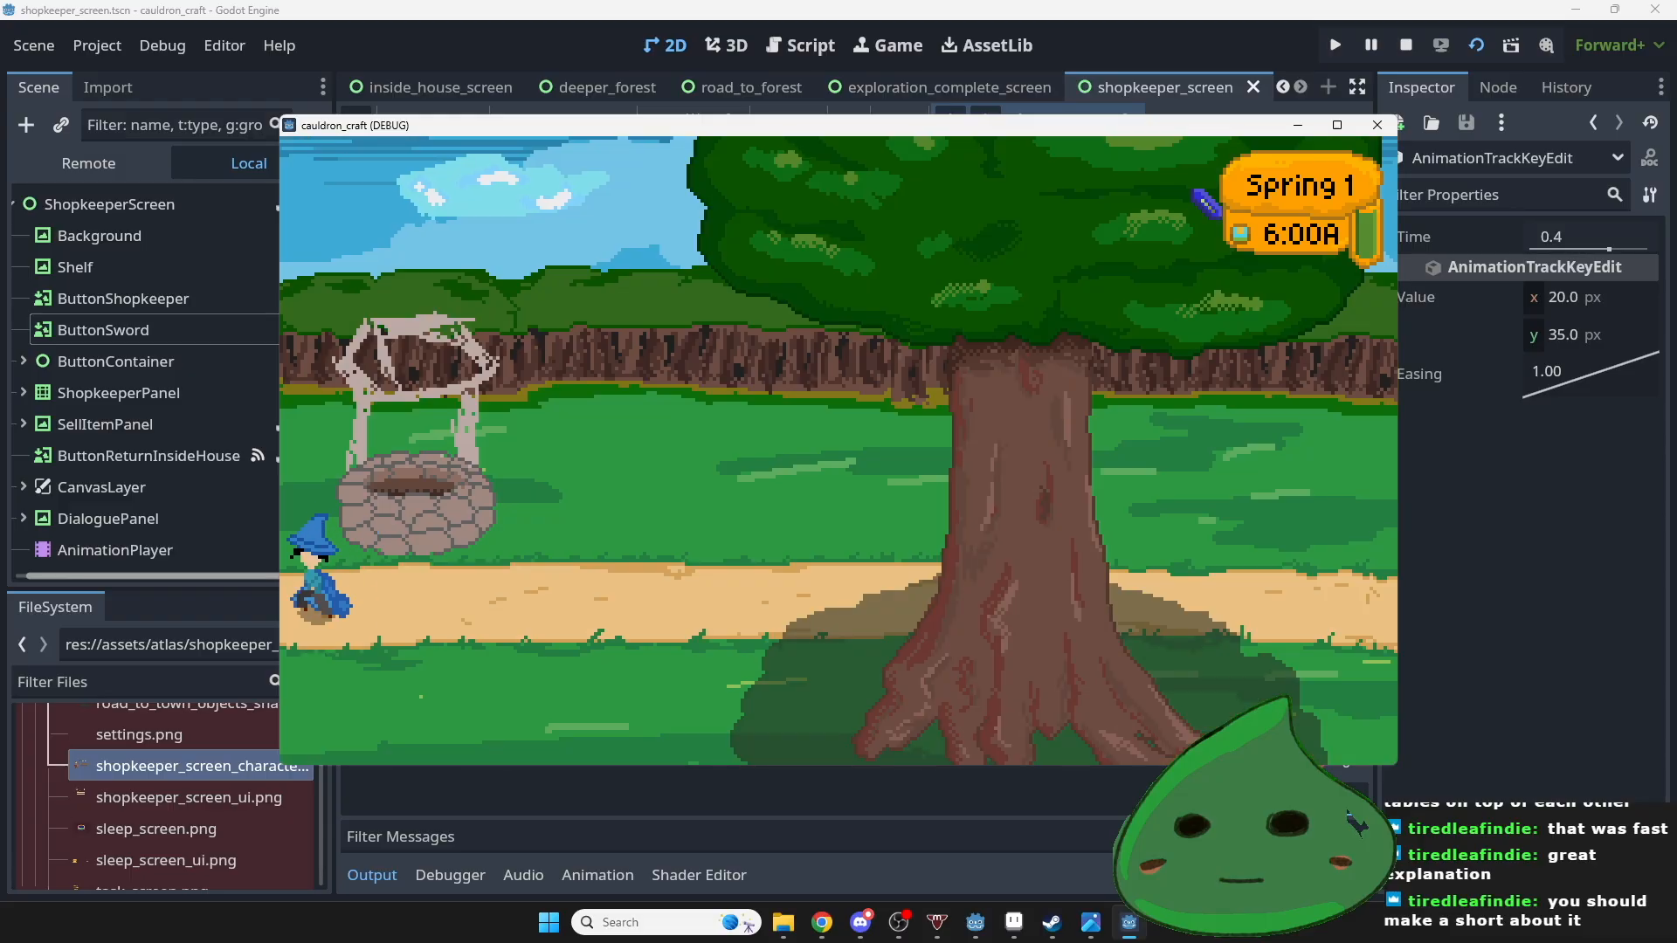
click(1199, 220)
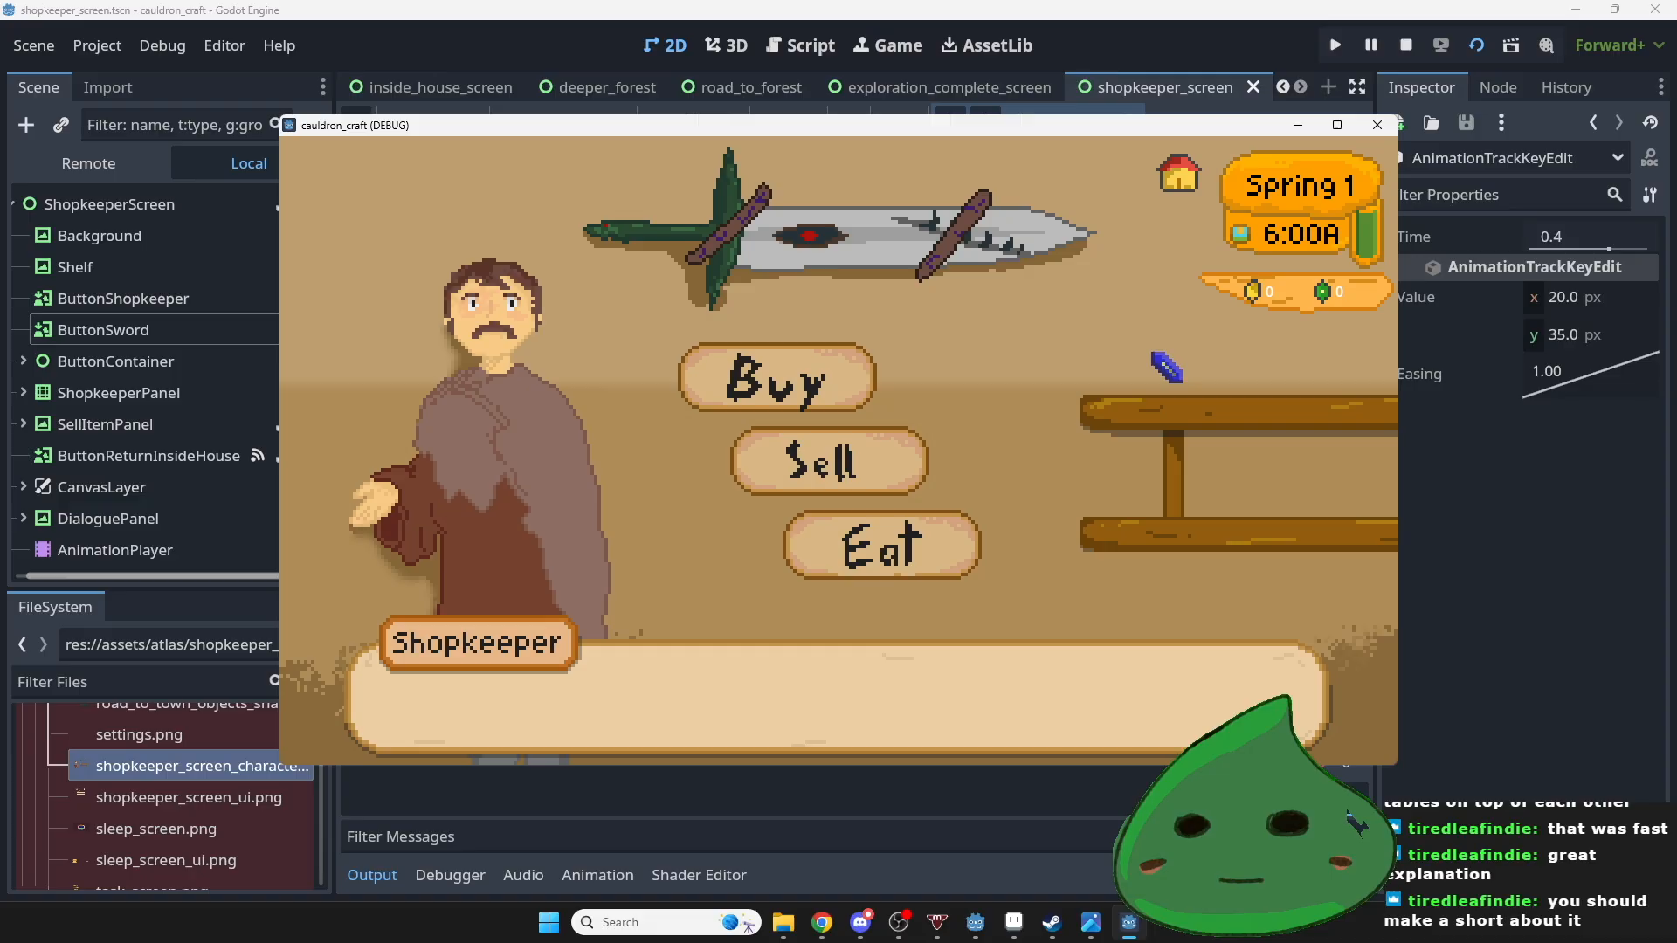
click(1179, 175)
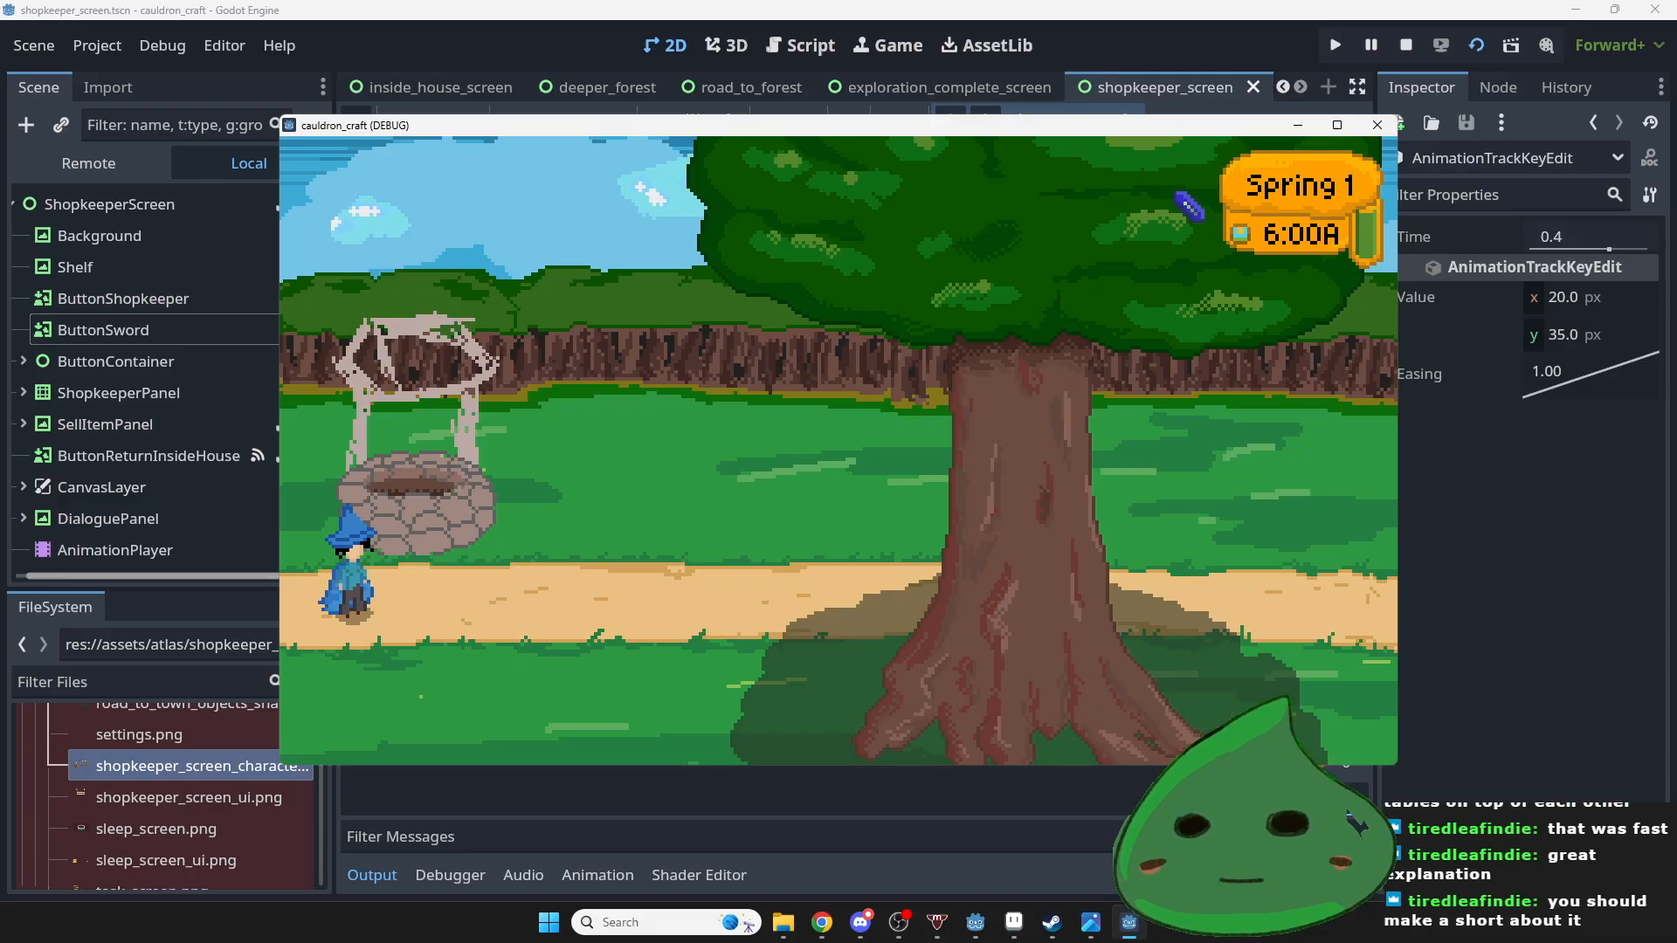
click(1189, 218)
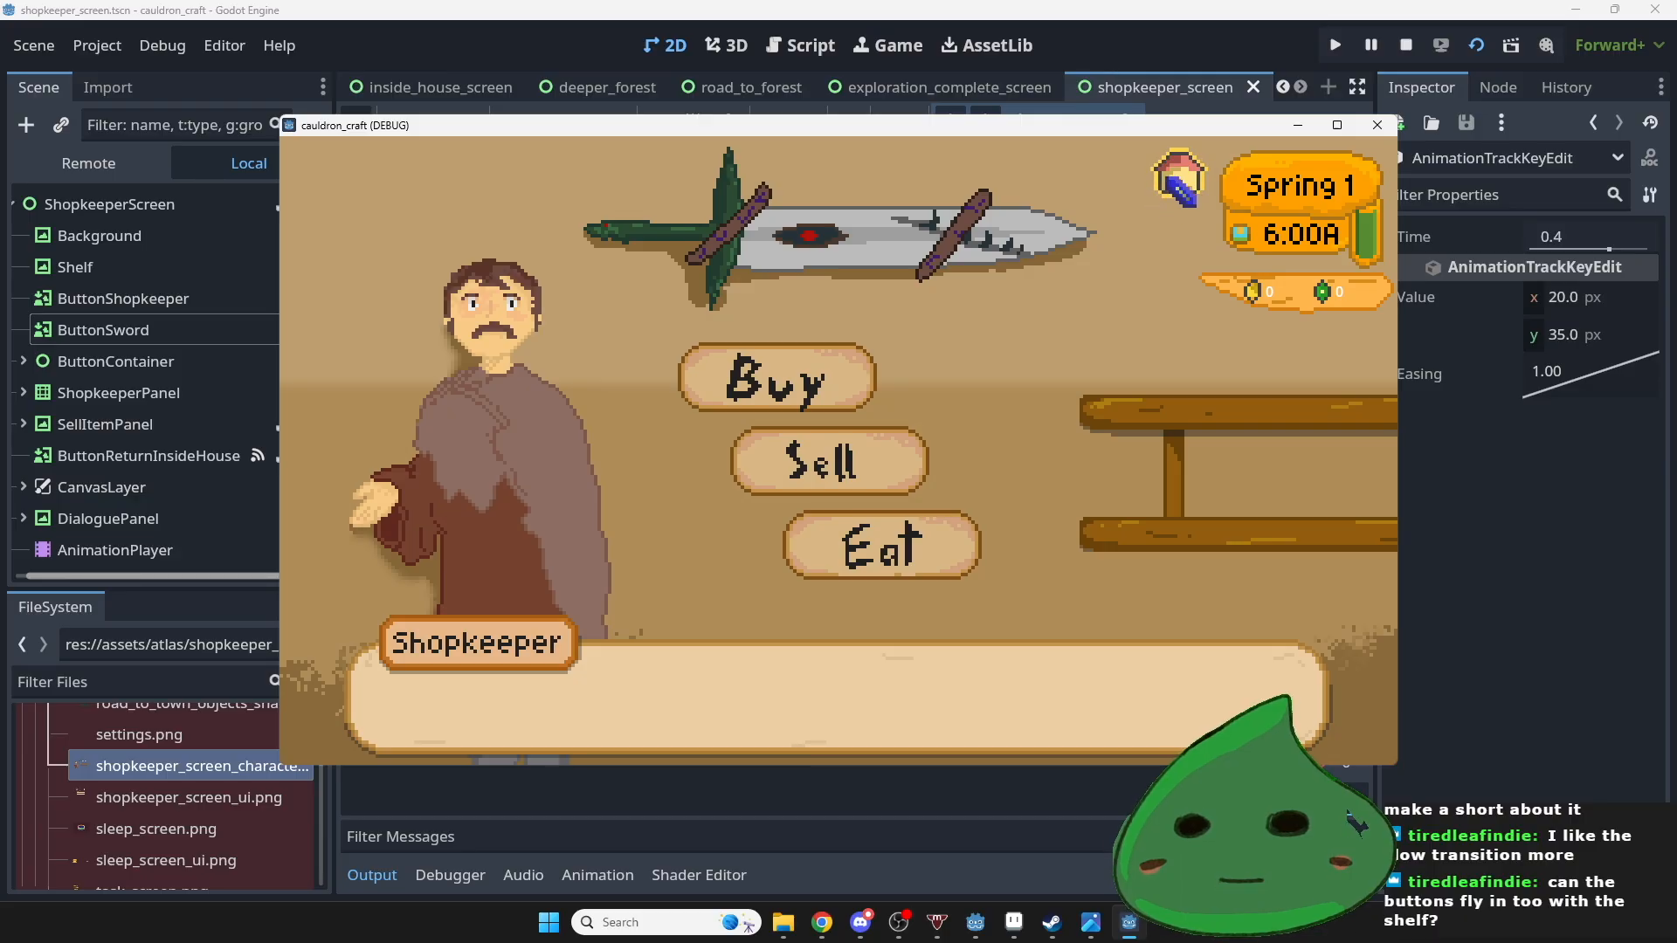
click(1175, 170)
key(a)
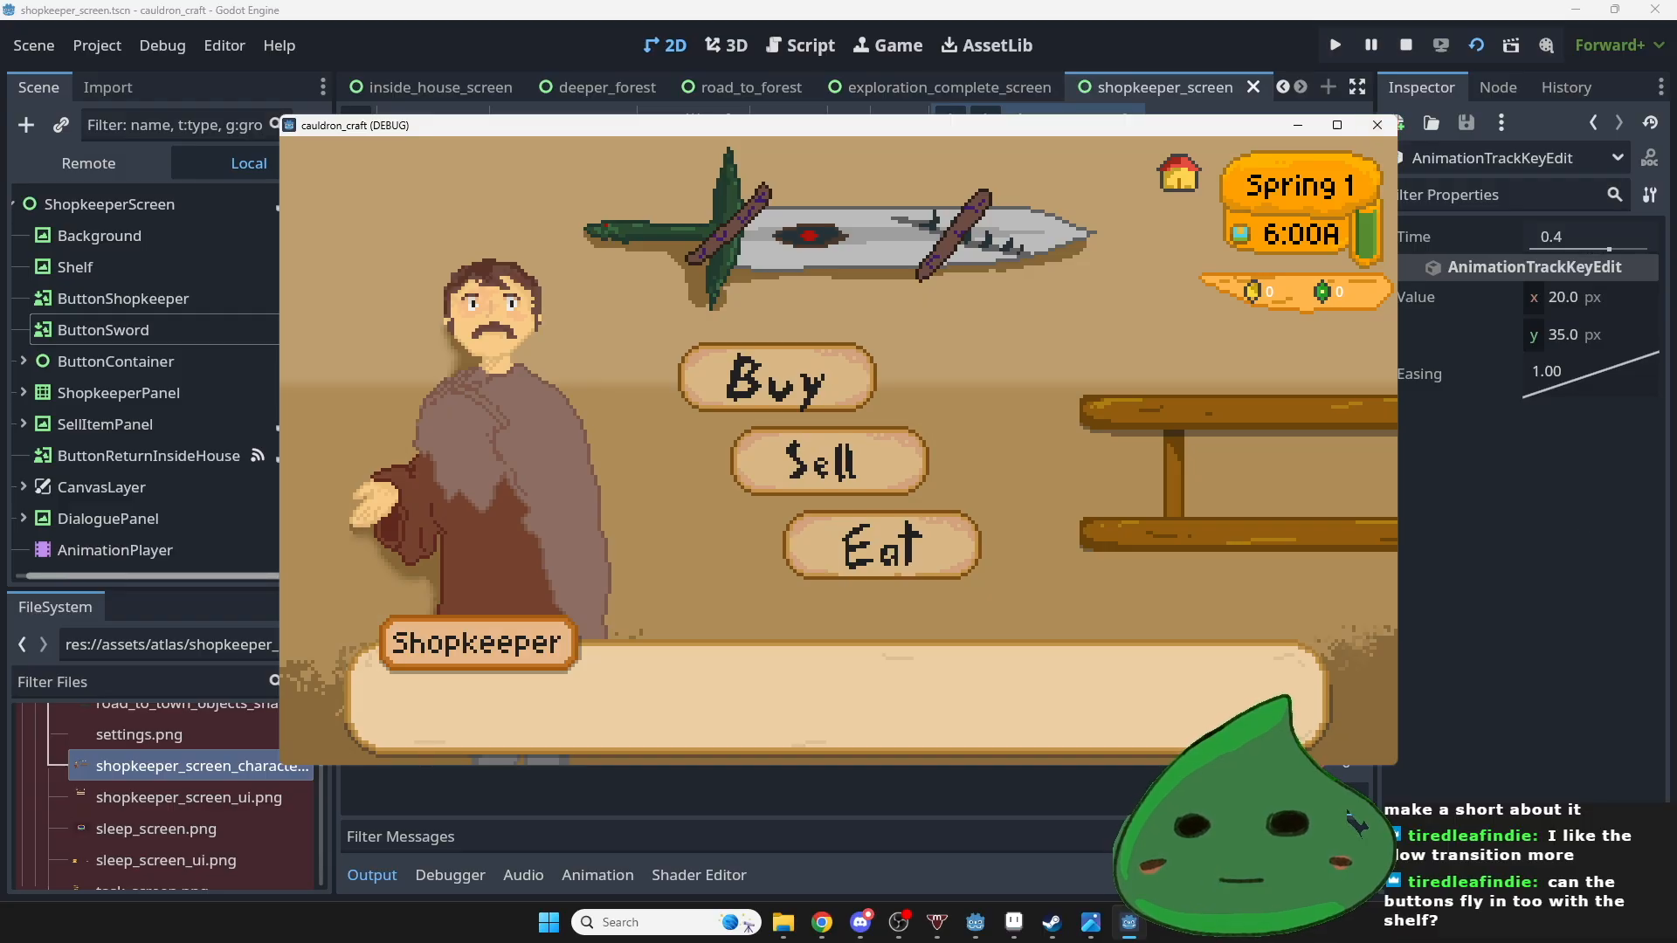
click(1378, 126)
Open the AnimationPlayer's animation for editing and give the timeline more room.
middle_drag(792, 507, 805, 522)
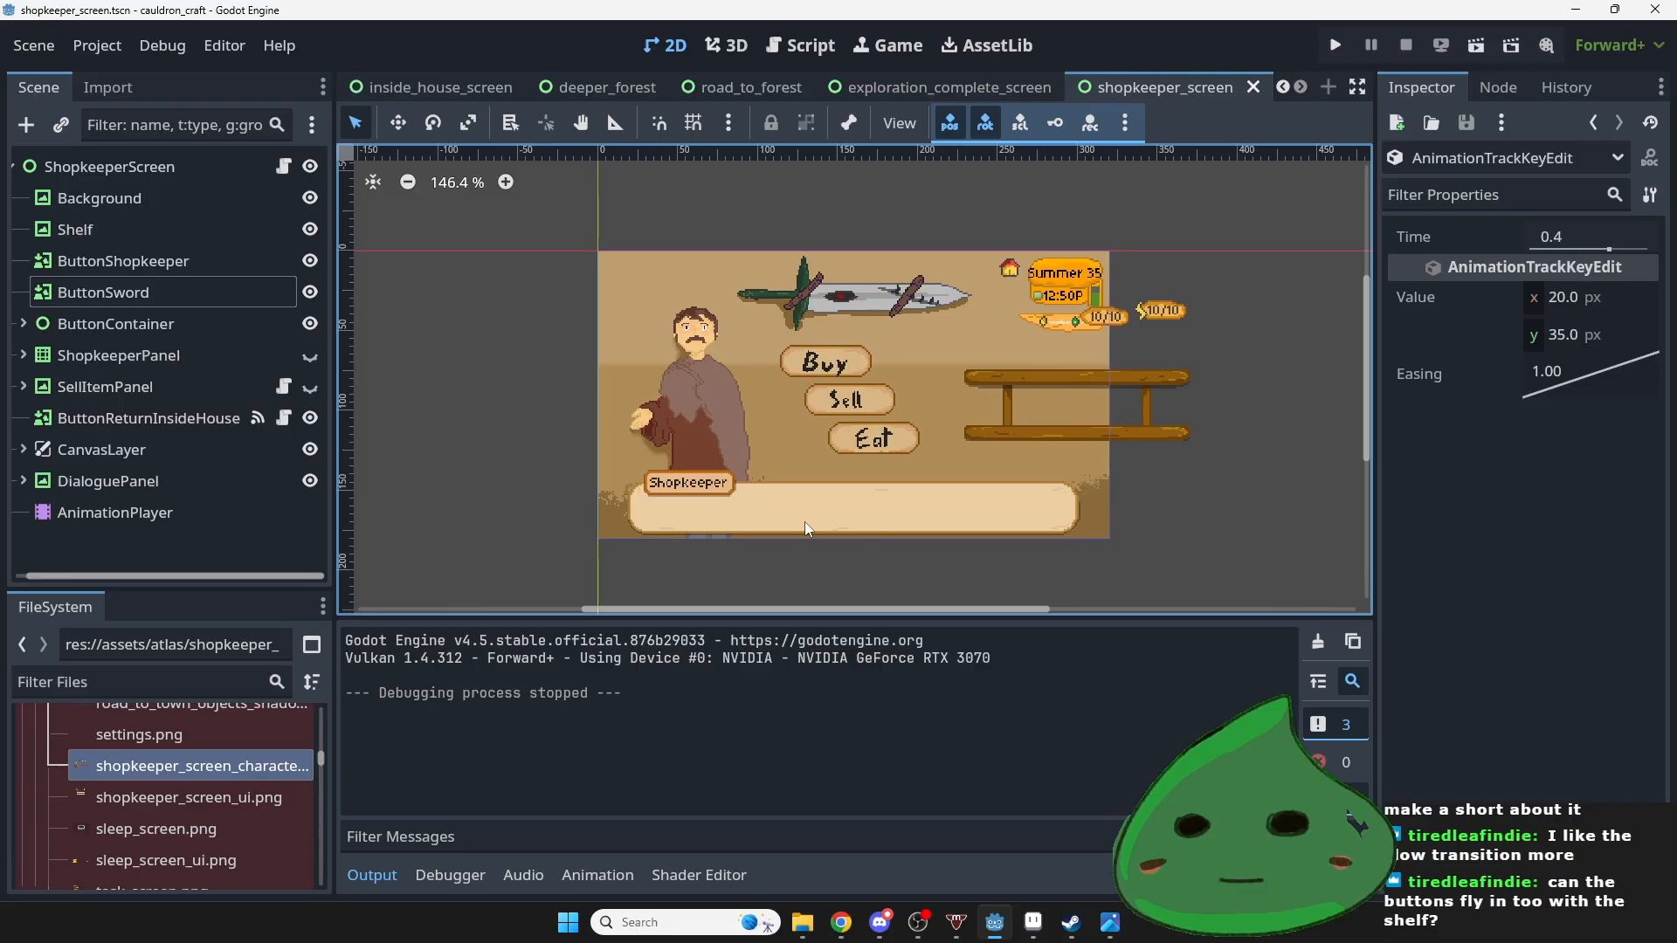
click(210, 519)
drag(868, 563, 787, 502)
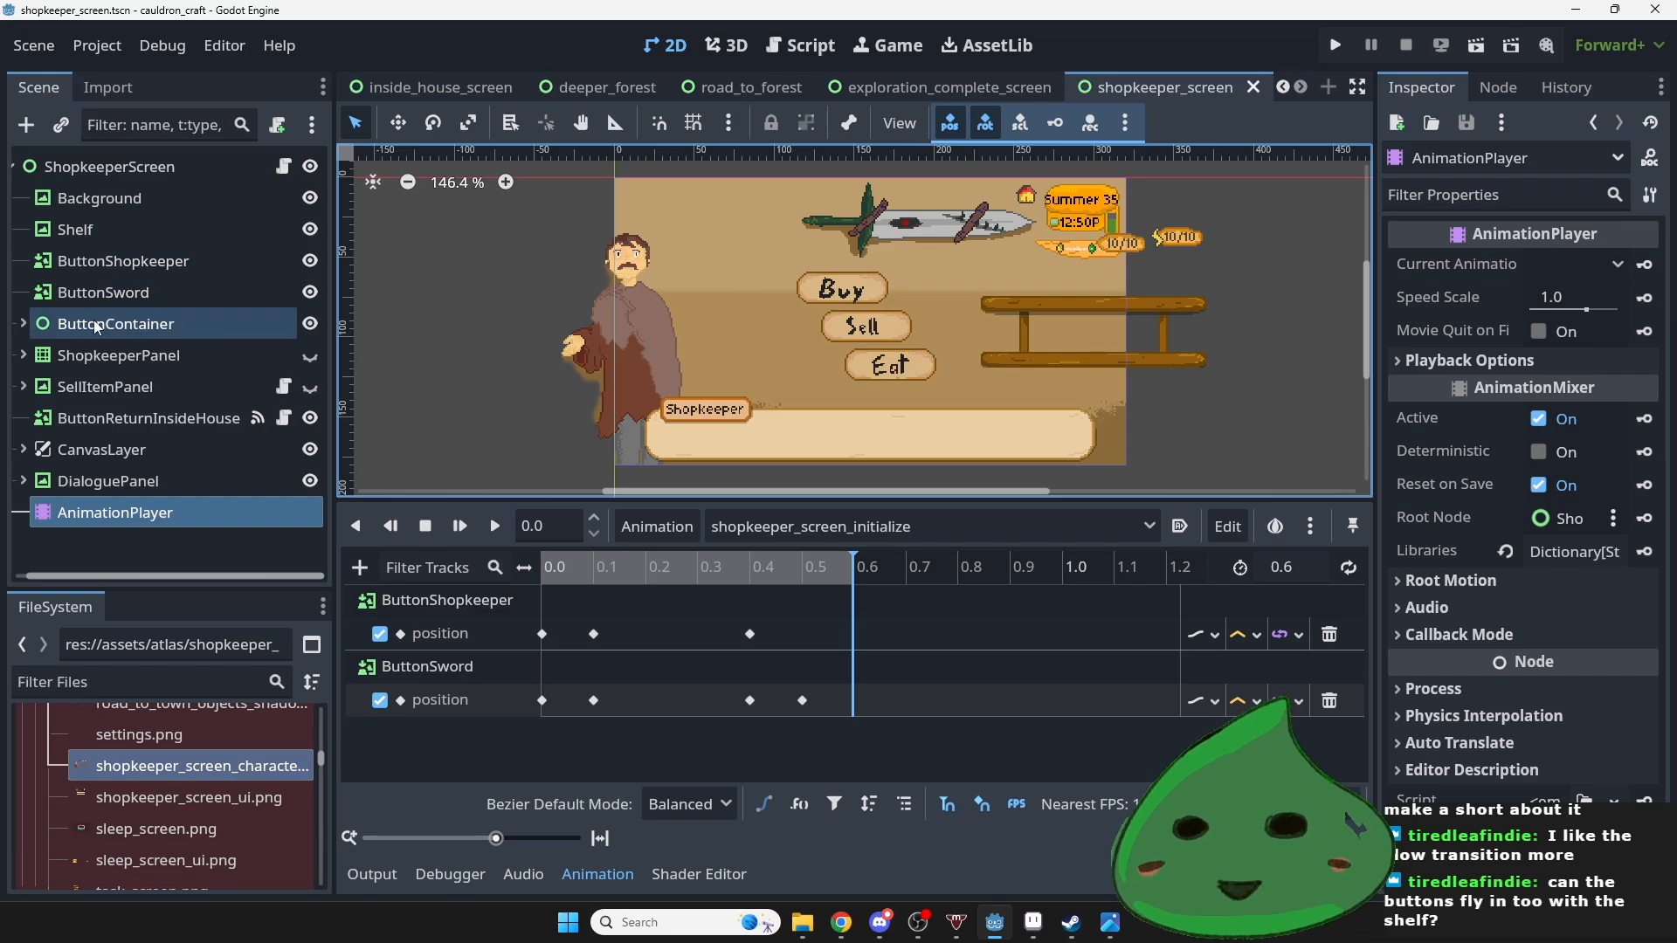
Select ButtonContainer, set the playhead to 0.3 s and expand its Visibility properties.
click(134, 323)
click(23, 323)
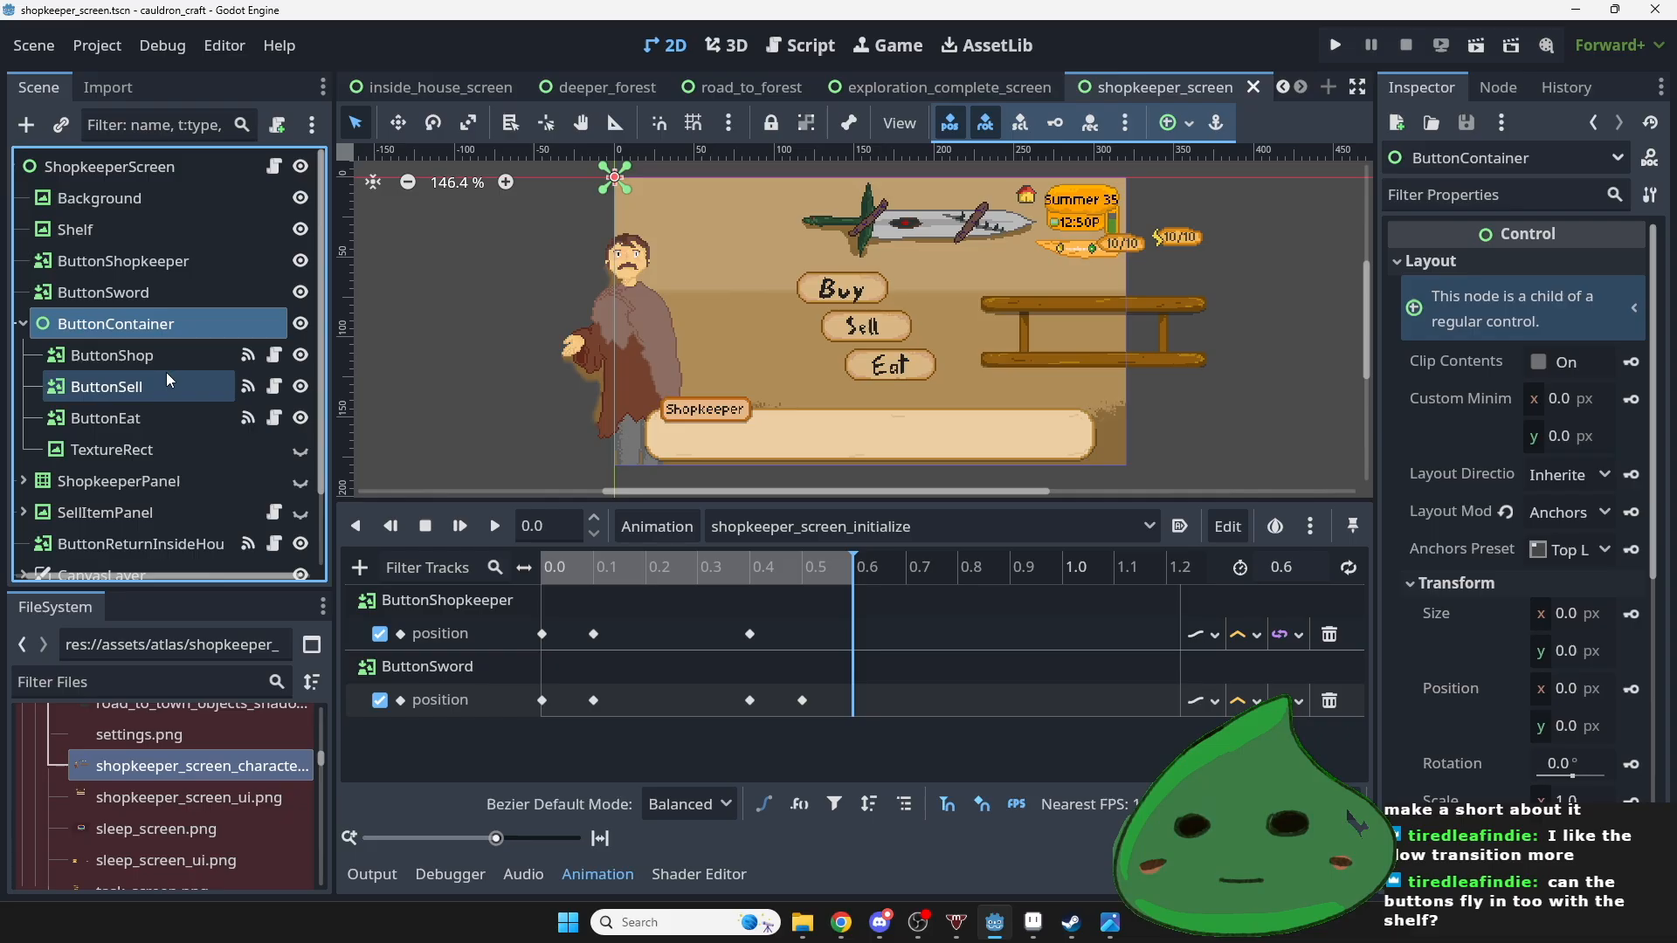
click(153, 346)
click(150, 336)
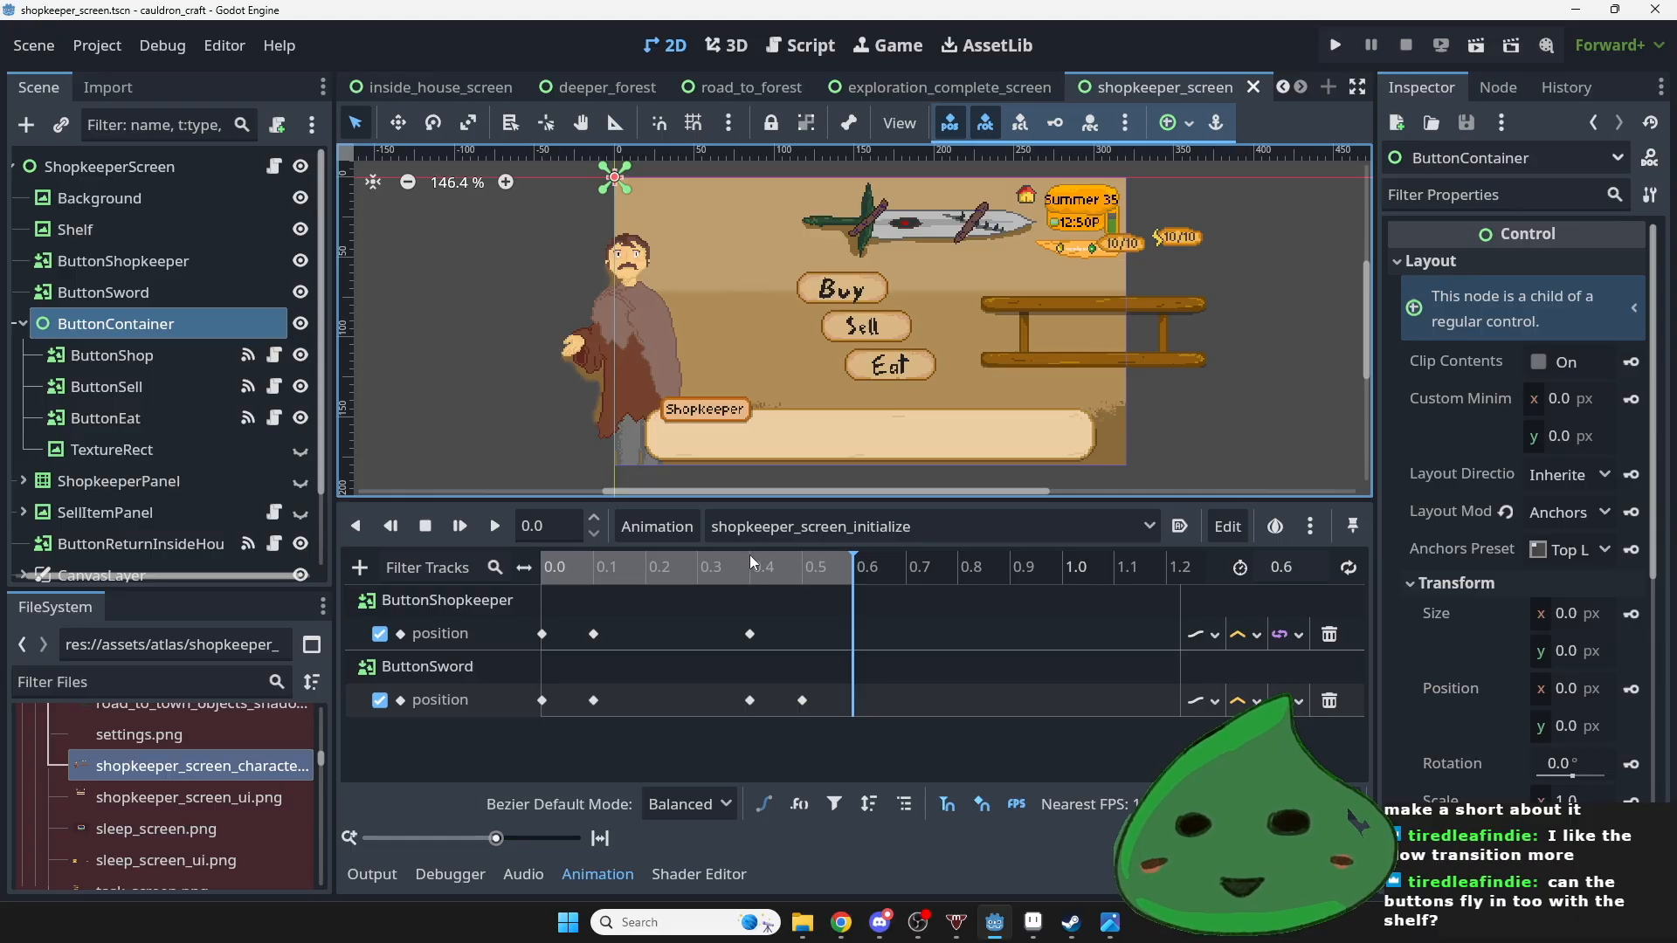
click(700, 570)
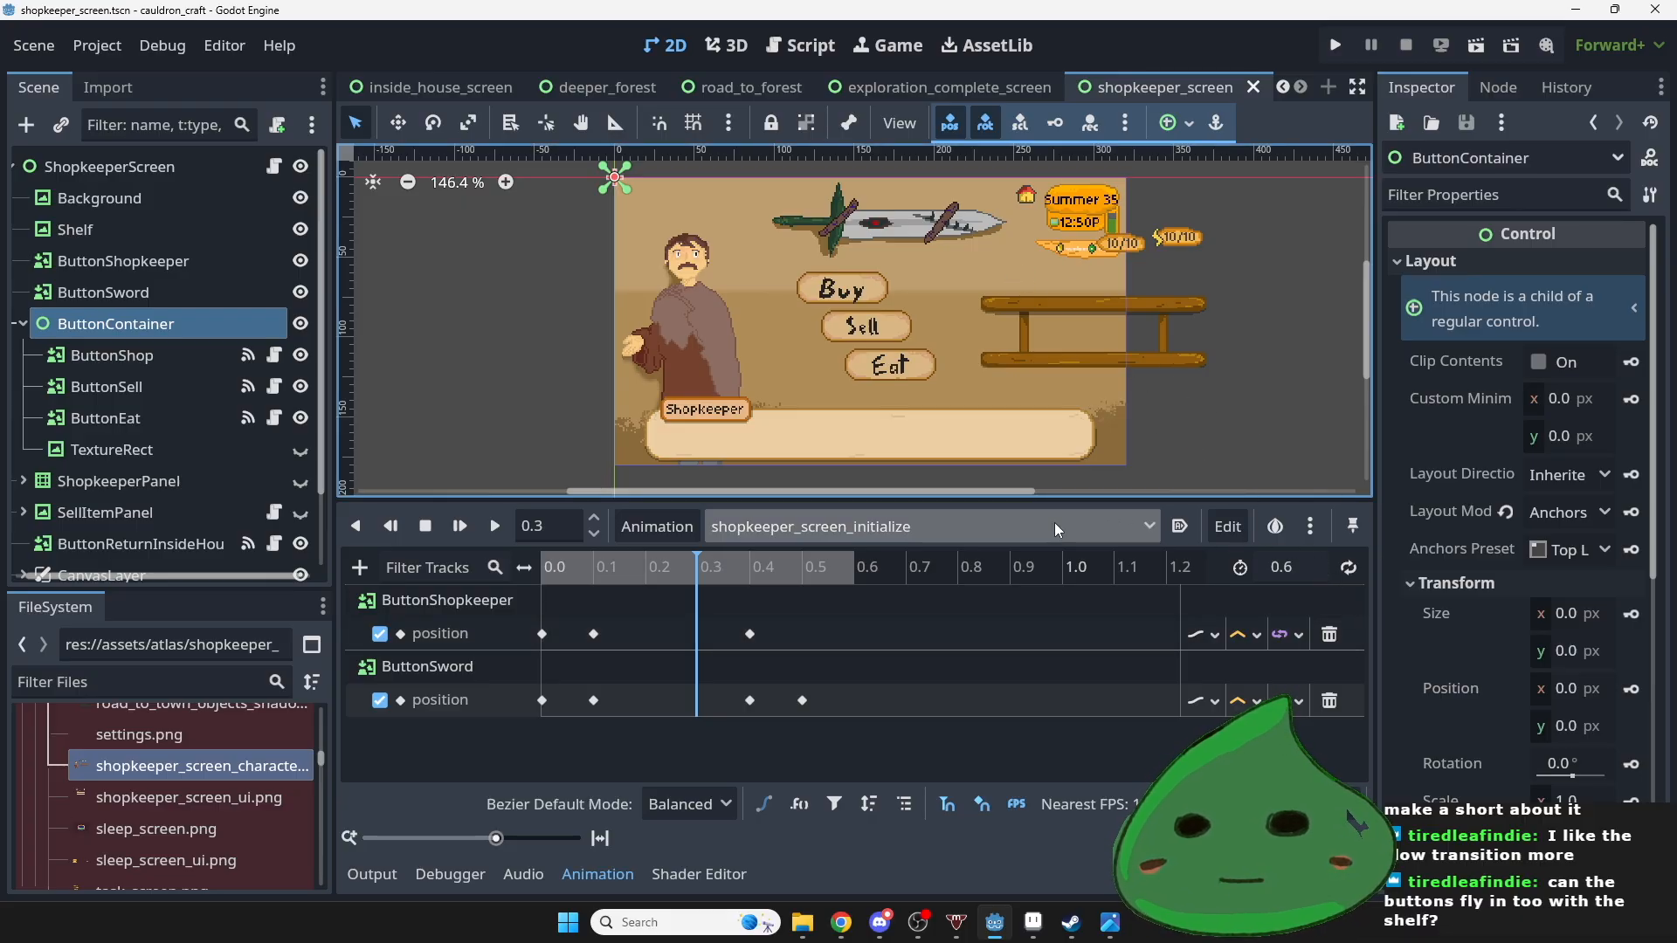
scroll(1481, 607, down, 5)
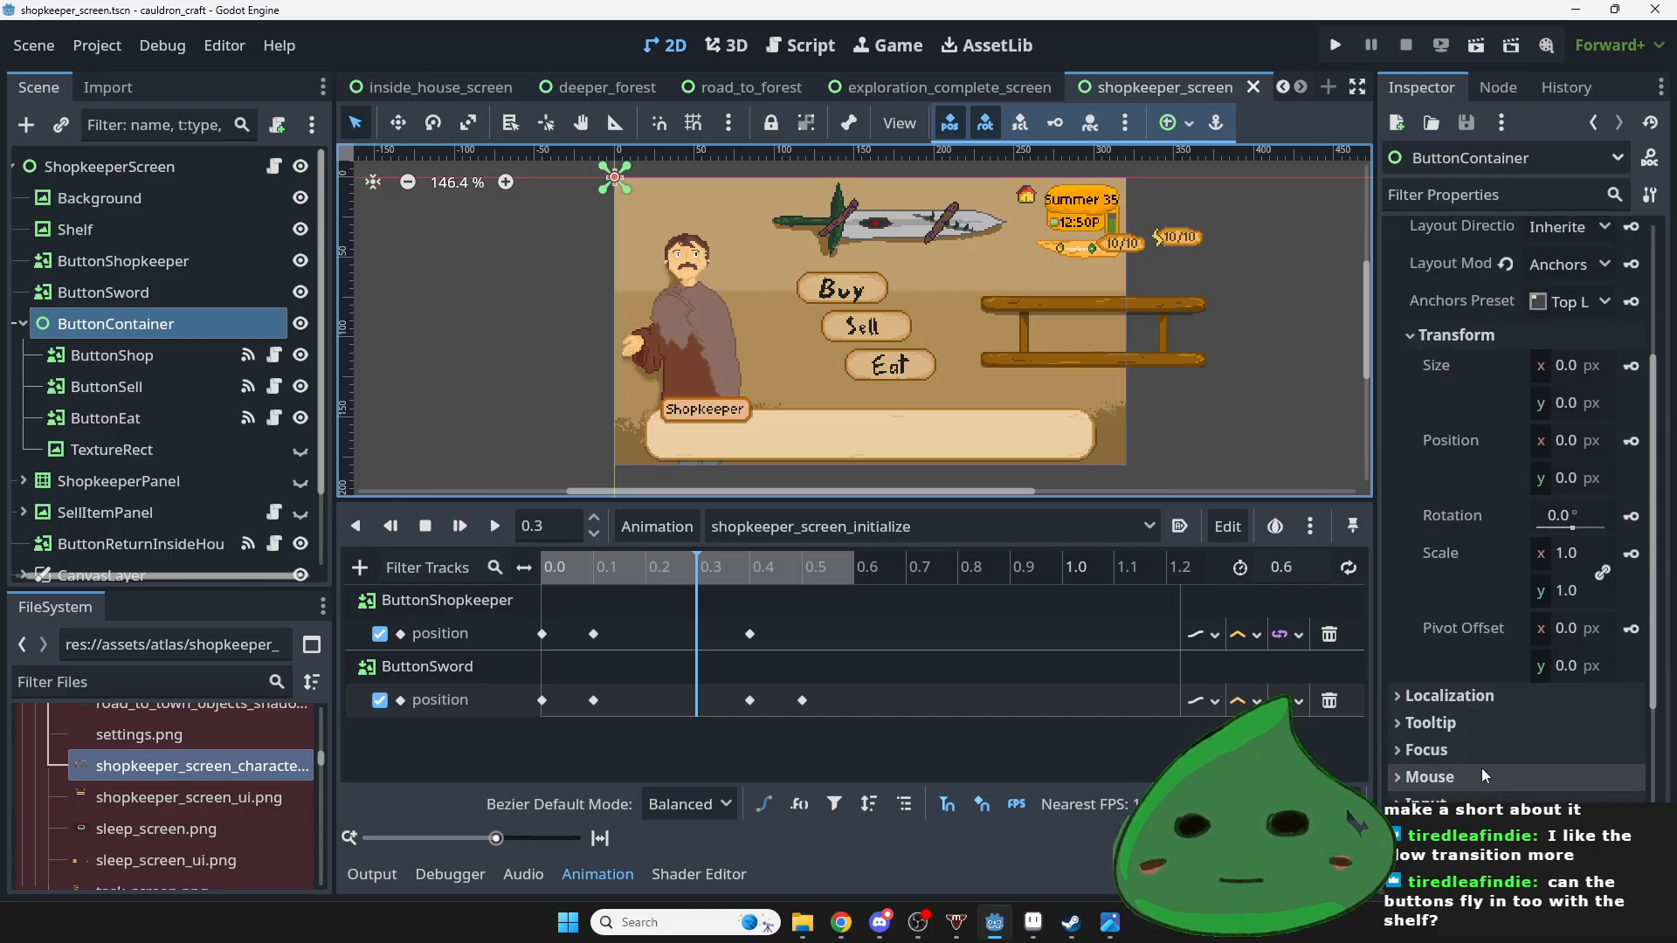
scroll(1476, 778, down, 3)
click(1472, 667)
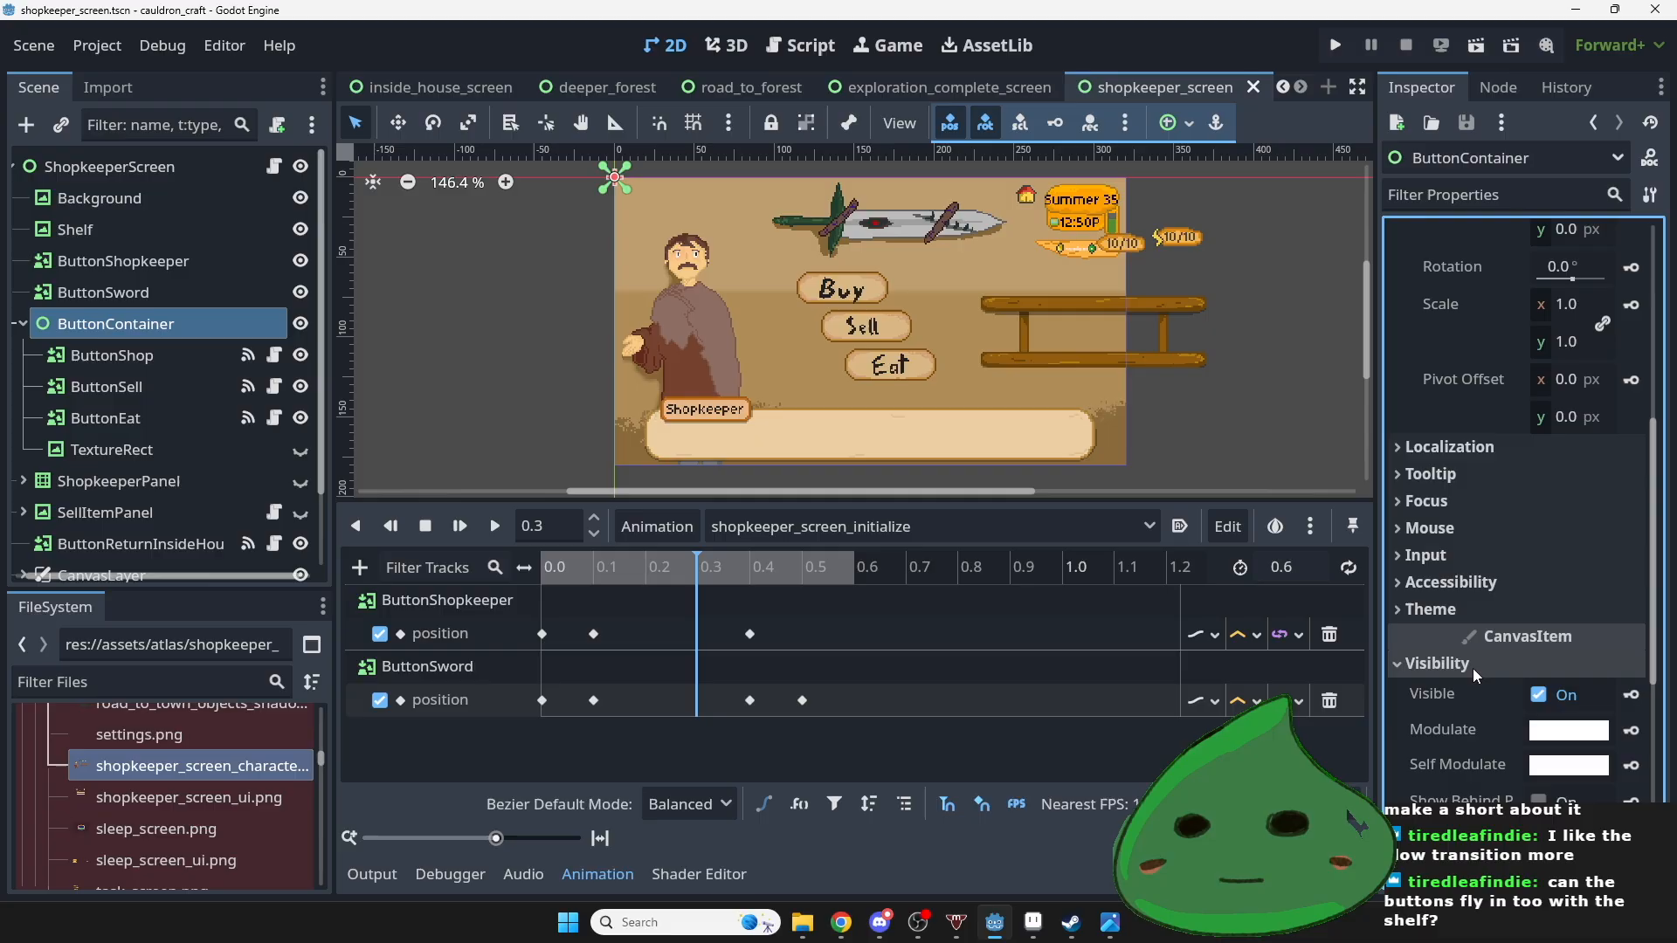
scroll(1473, 669, down, 1)
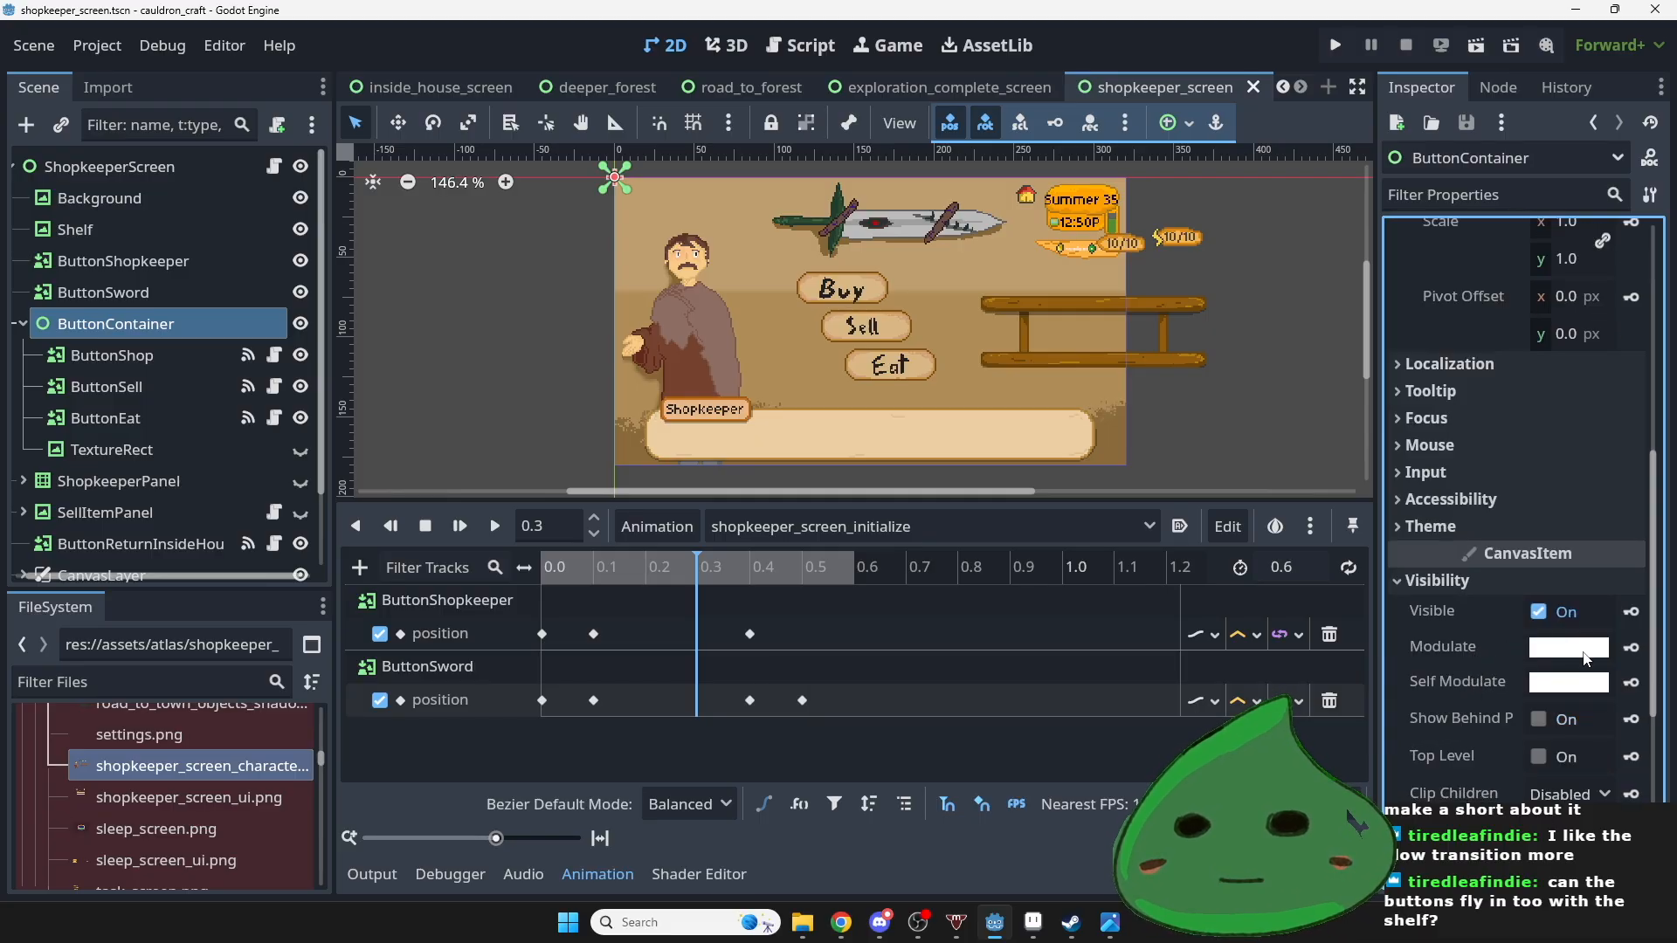
Key ButtonContainer's modulate opaque at 0.3 s, then key it fully transparent (alpha 0) at 0.0 s.
click(1630, 648)
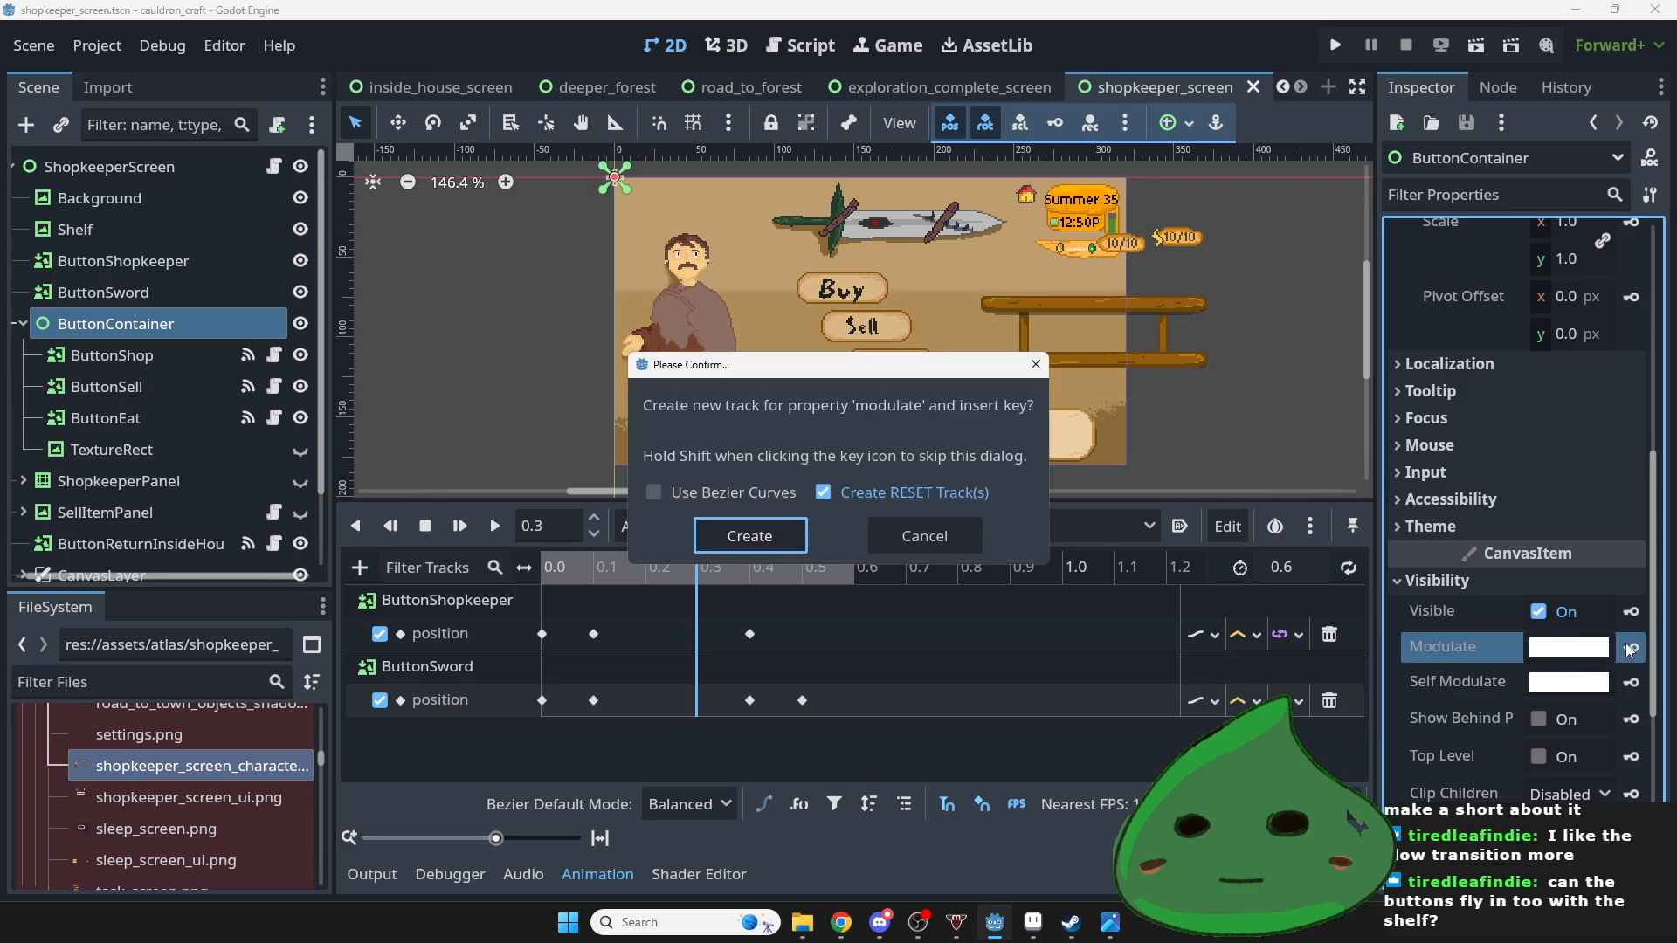
click(785, 537)
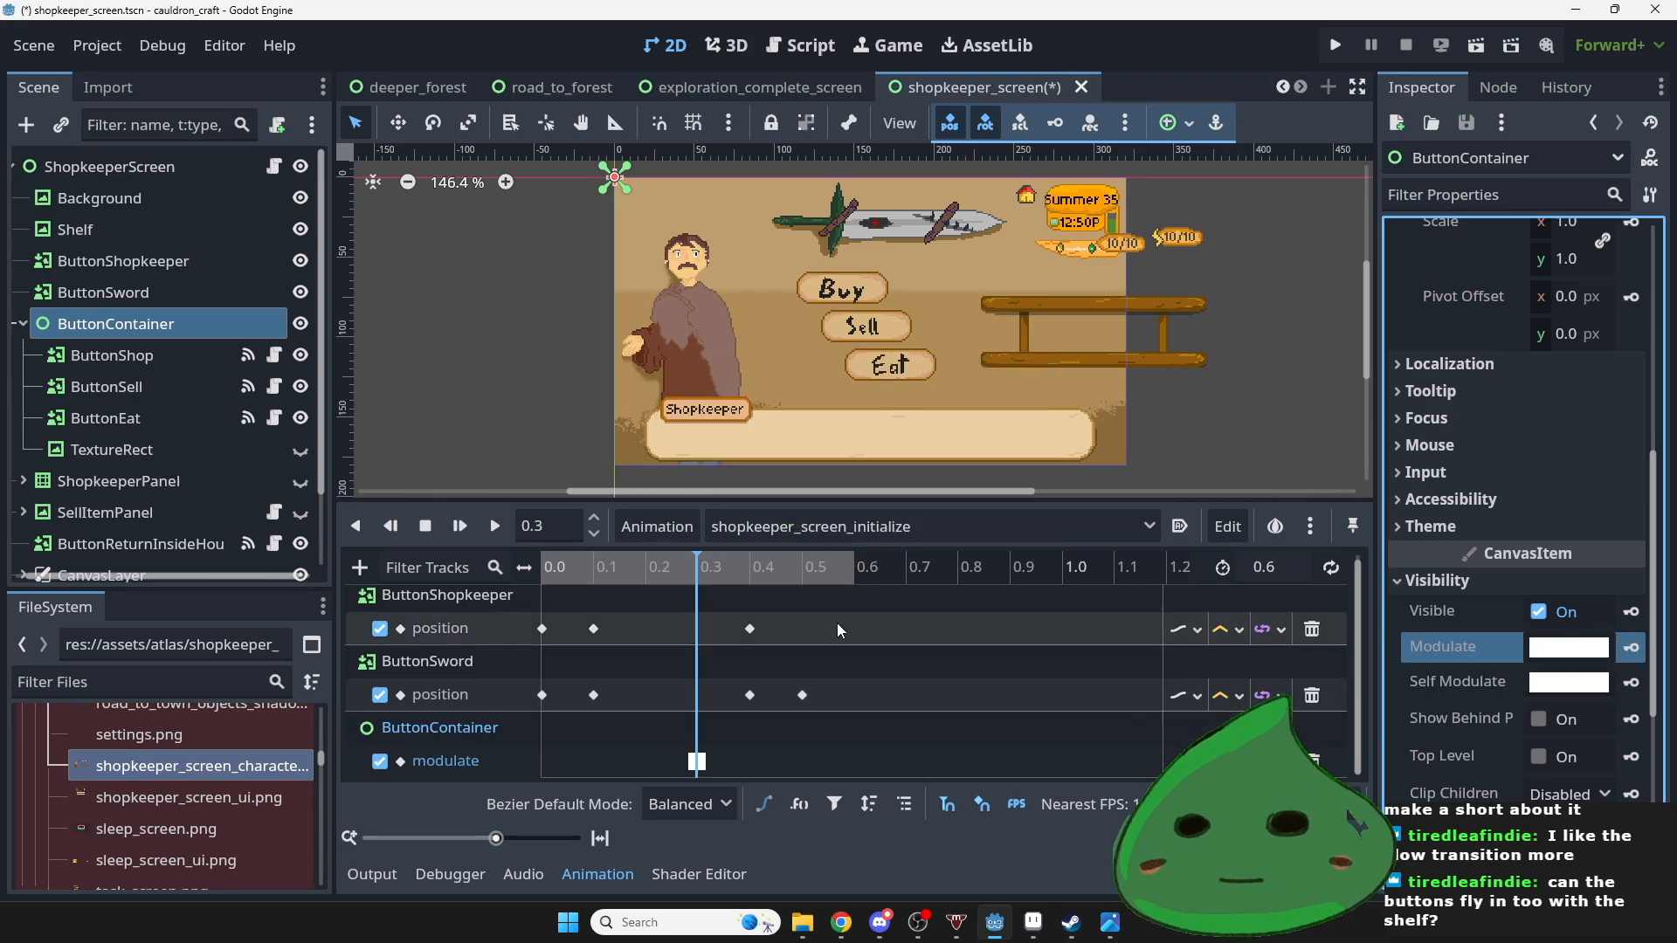
click(543, 566)
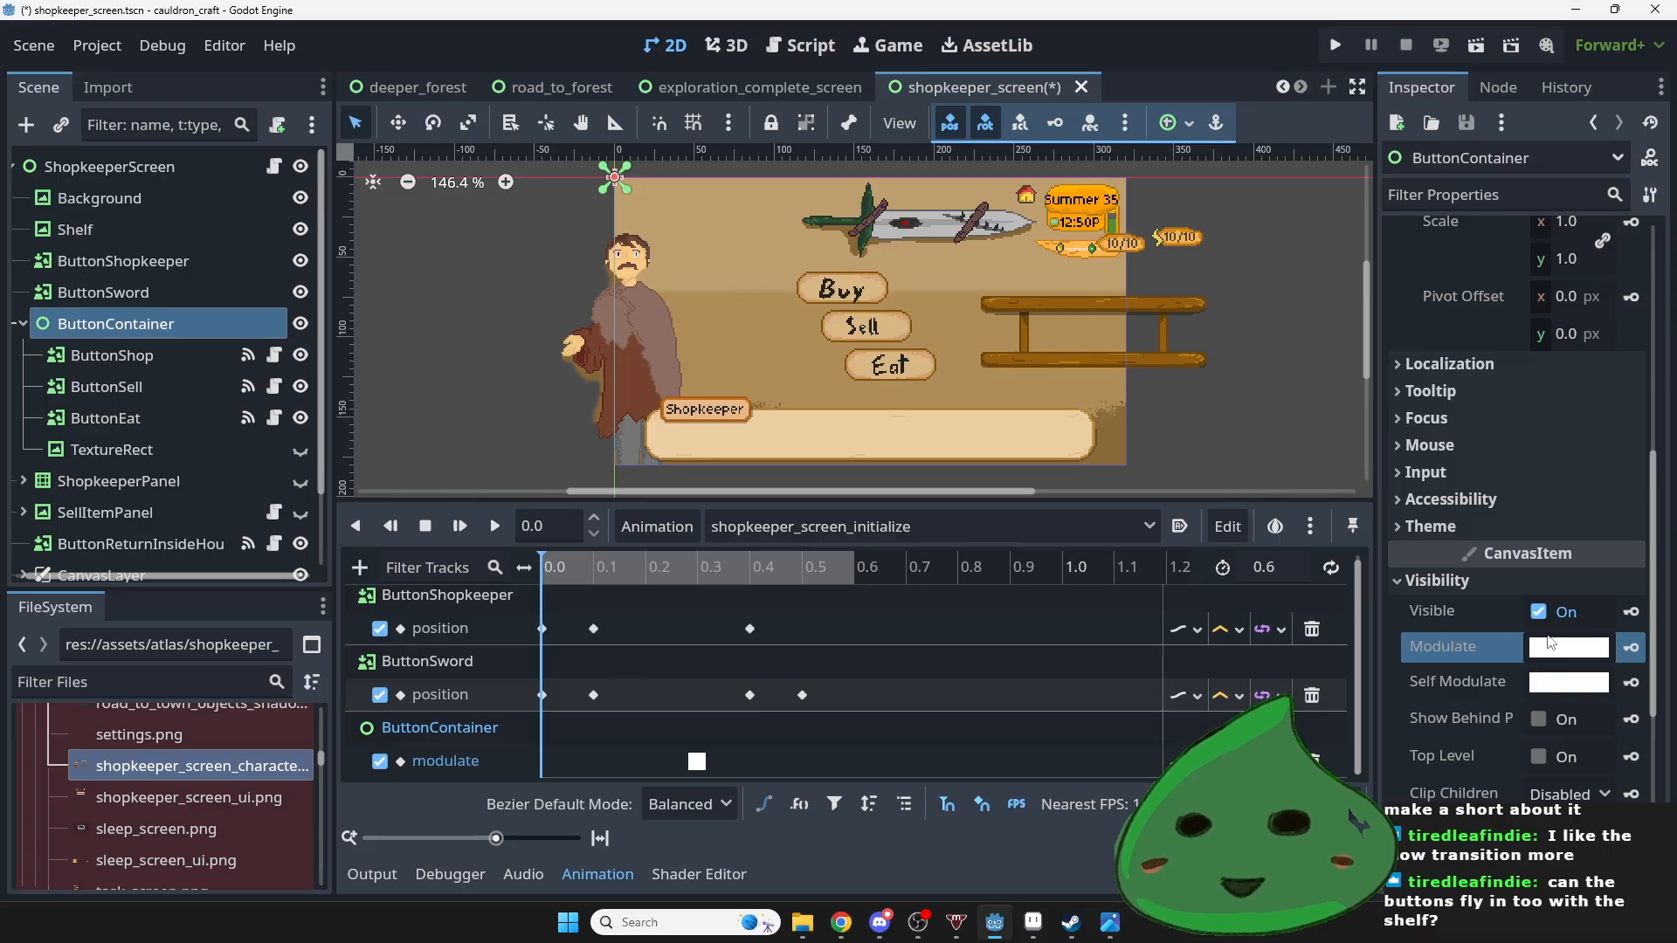
click(1596, 655)
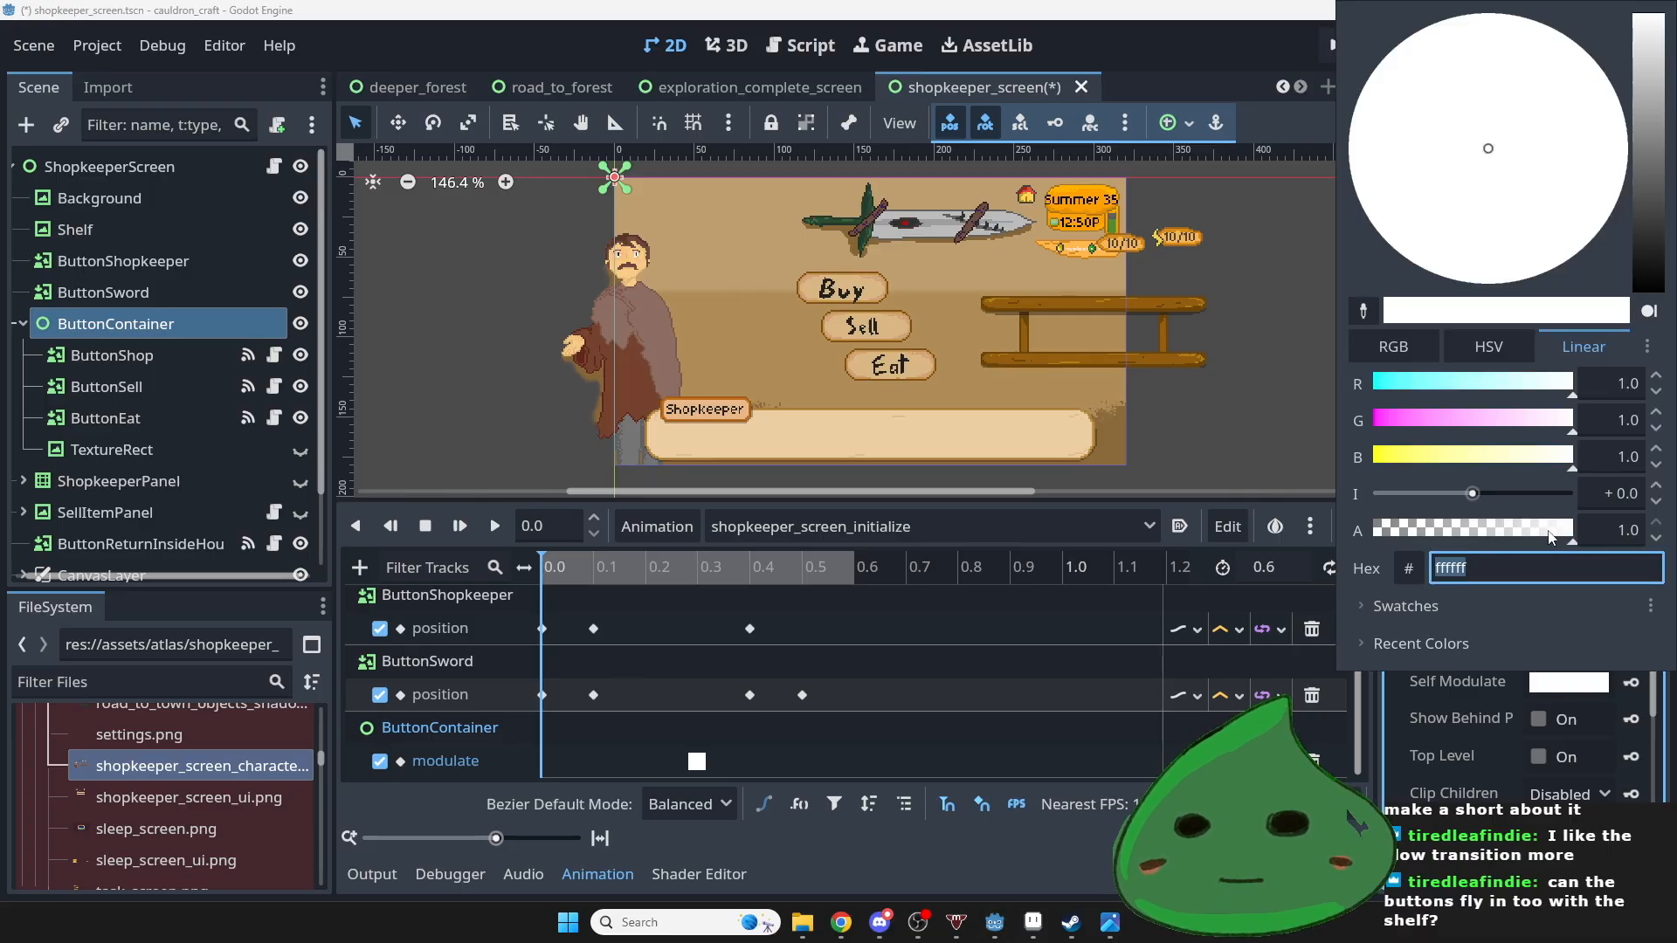
drag(1572, 543, 1370, 529)
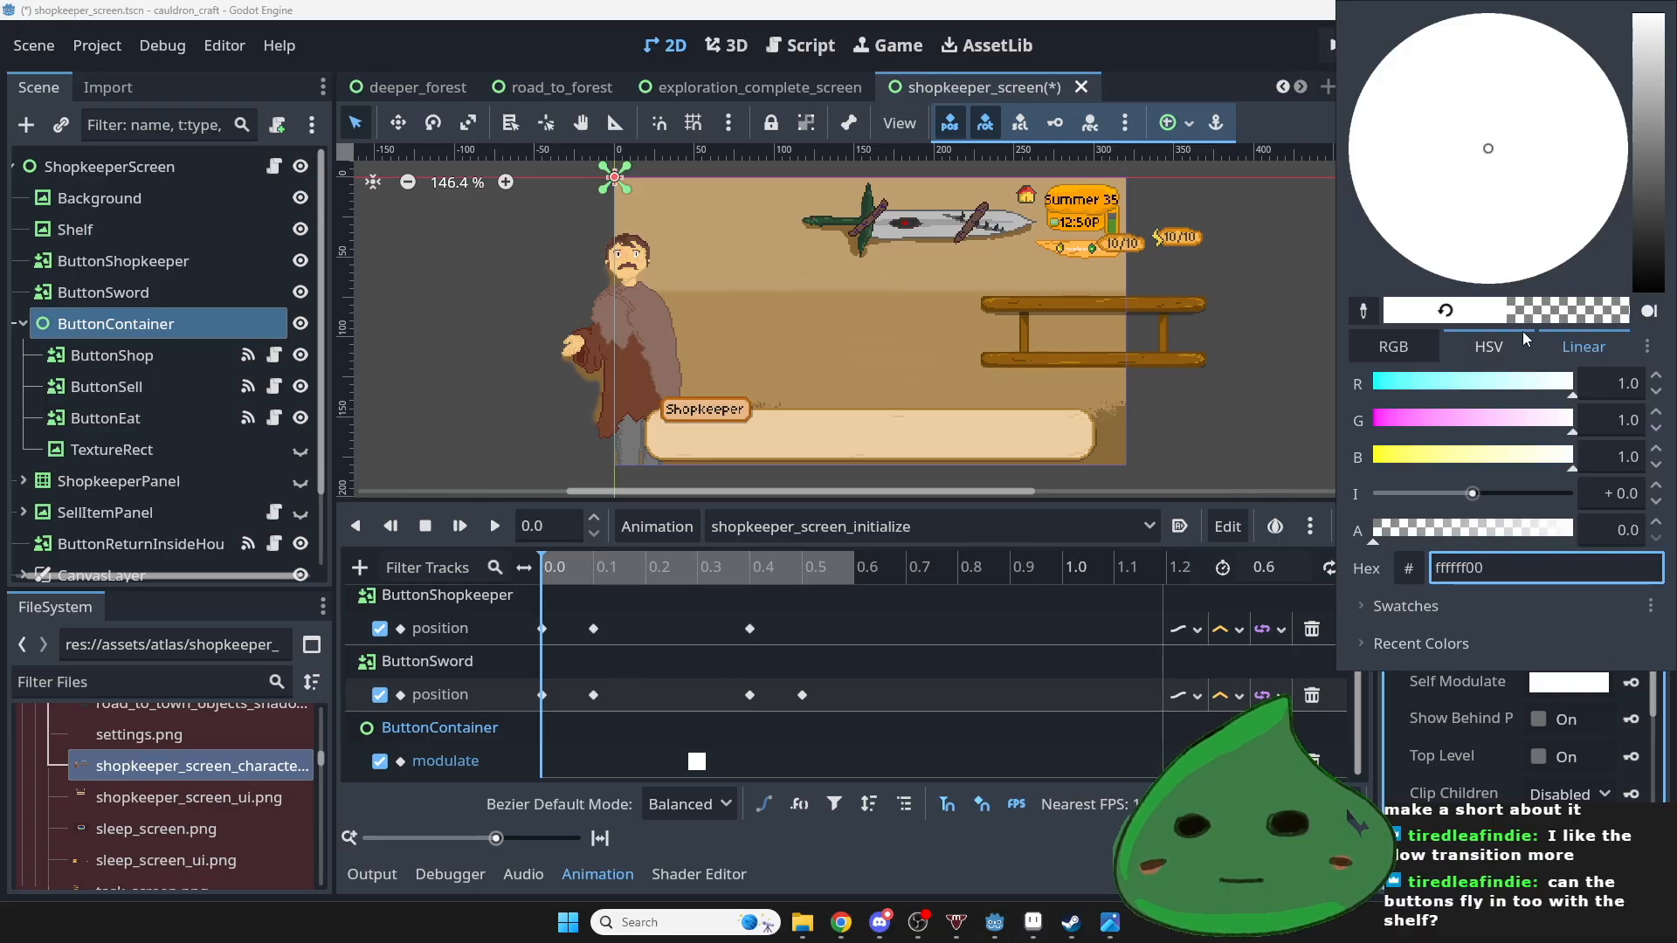
click(1454, 688)
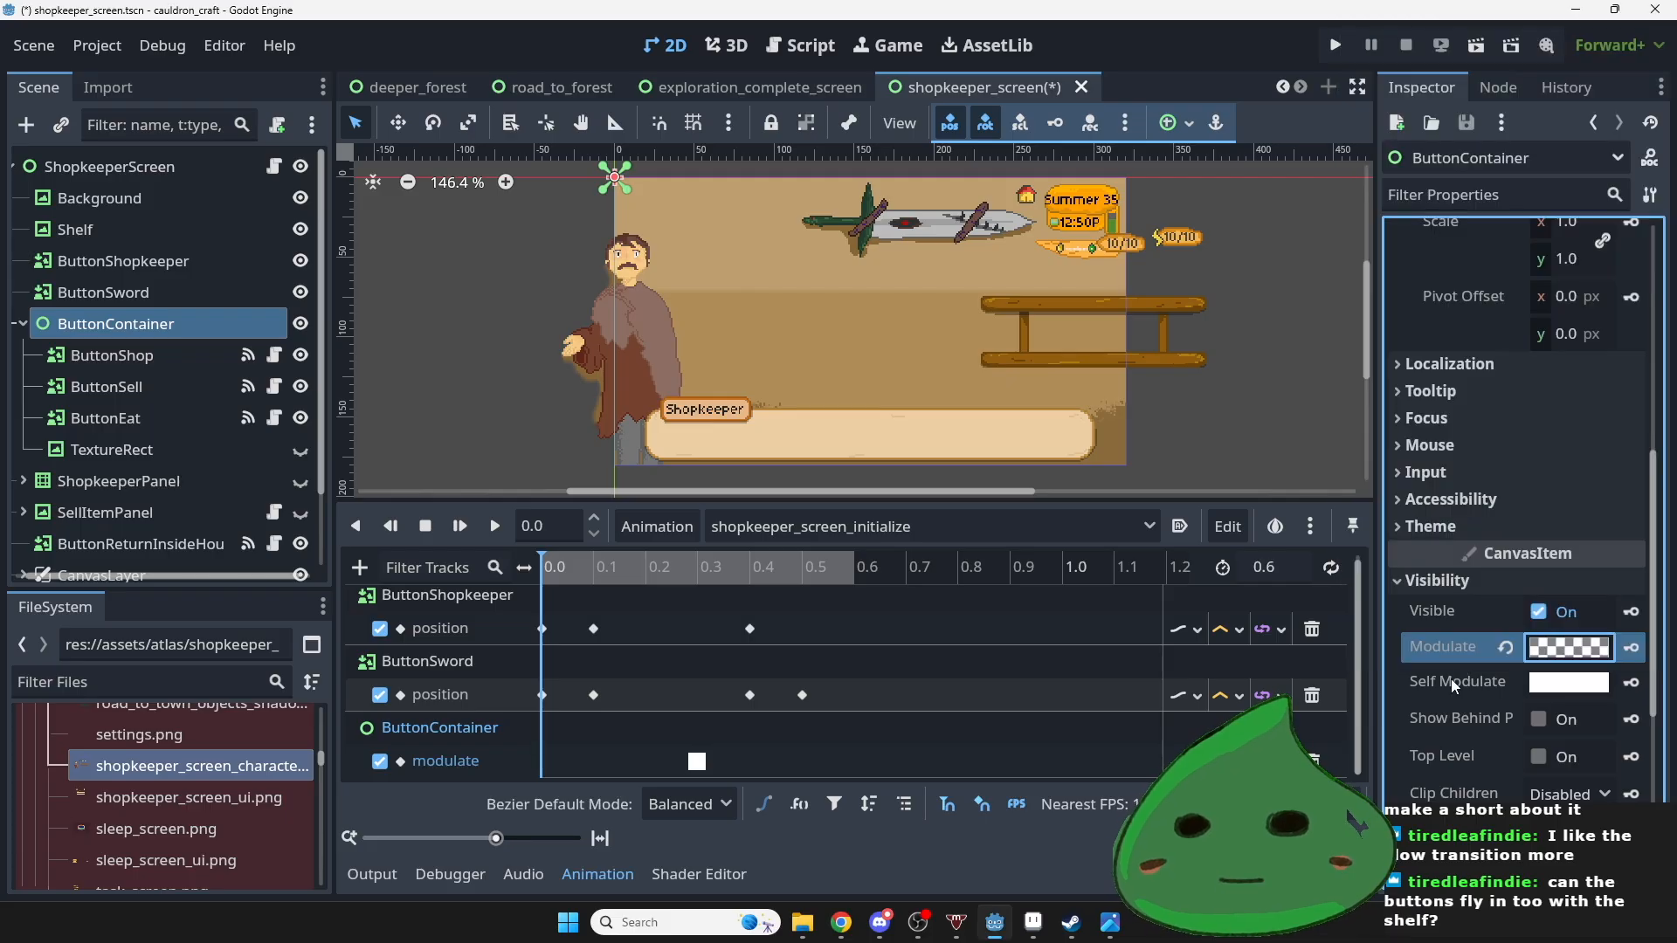
click(1630, 647)
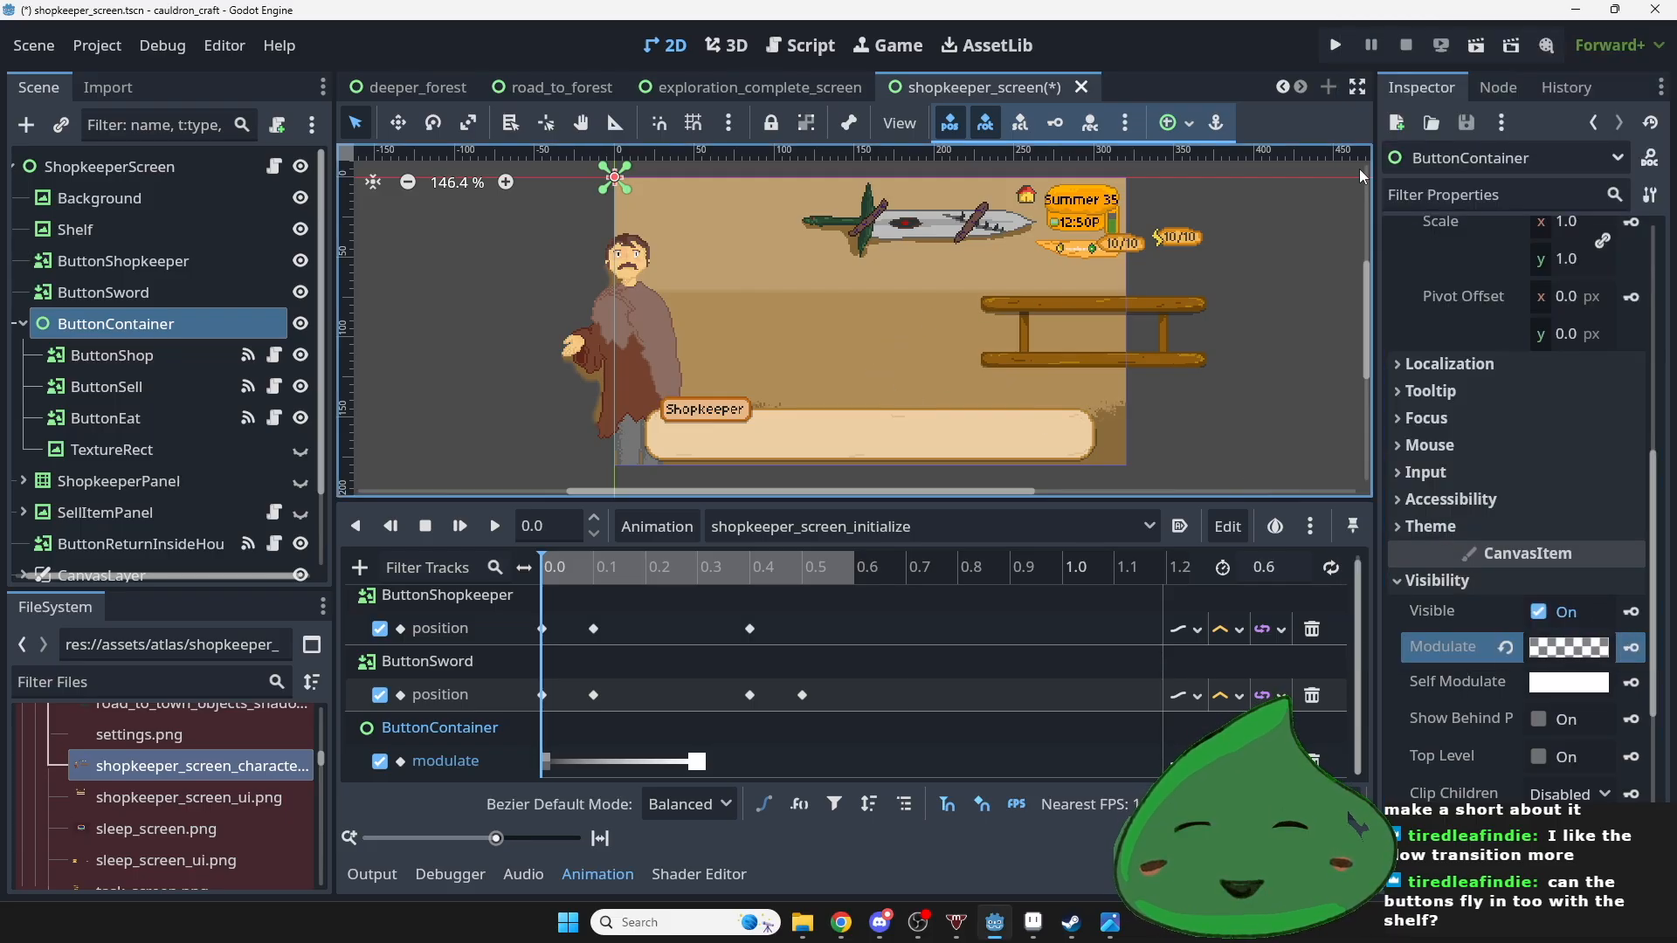
Run the shopkeeper scene and leave and re-enter the shop five times to watch the buttons fade in.
click(1476, 44)
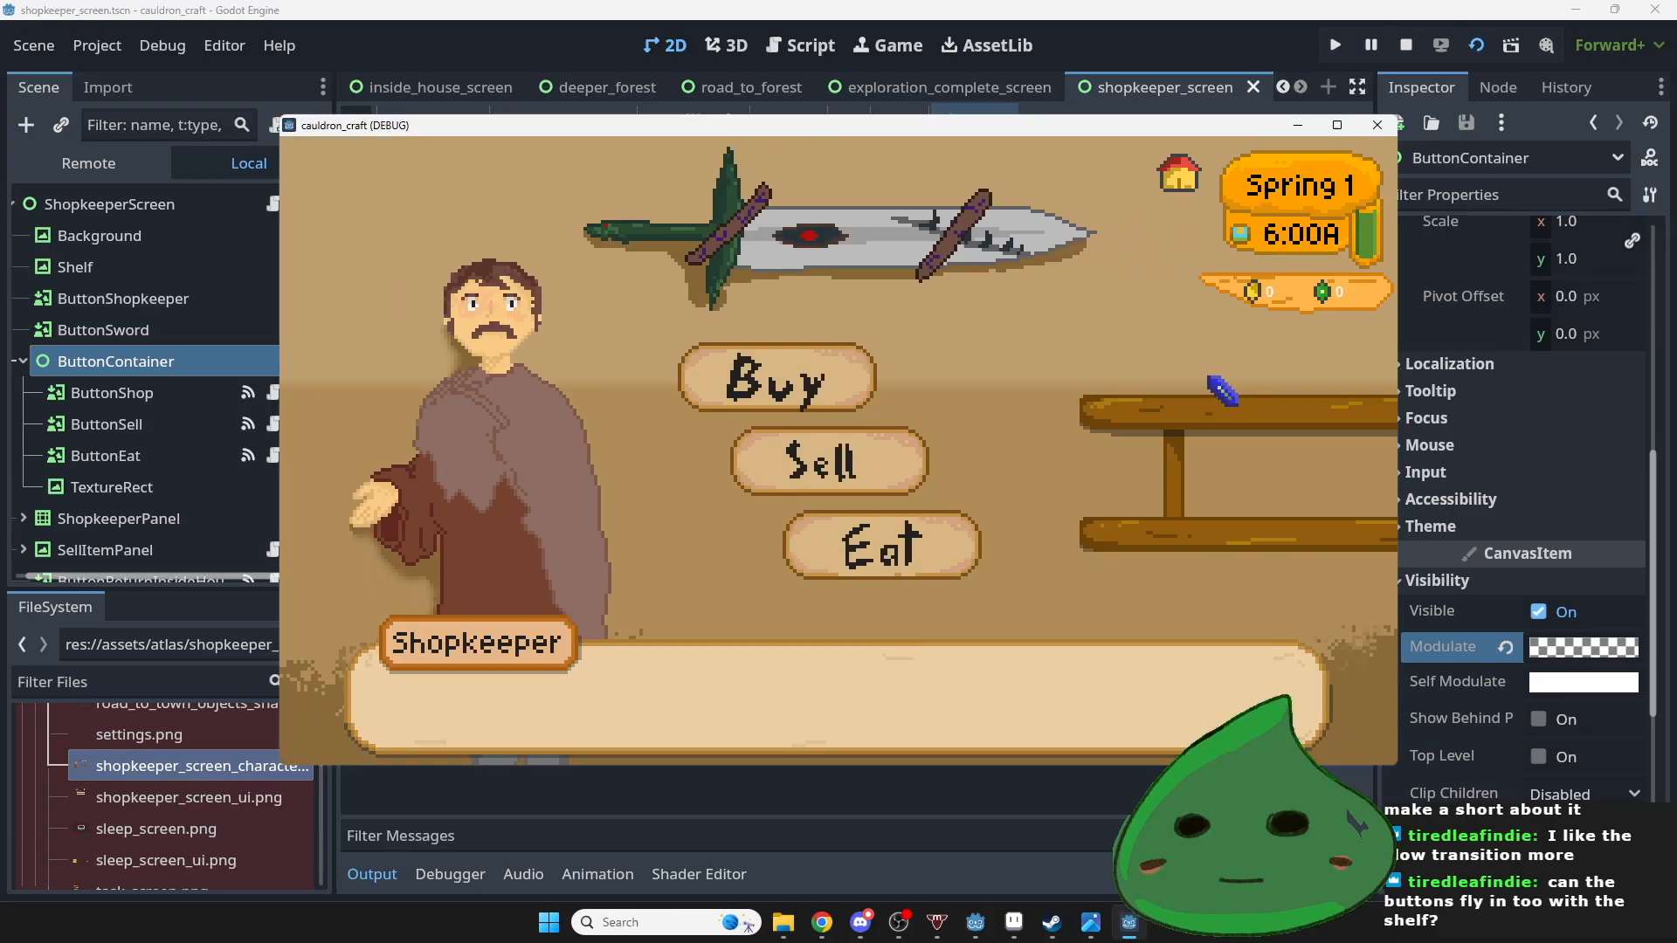
click(1175, 182)
click(1151, 350)
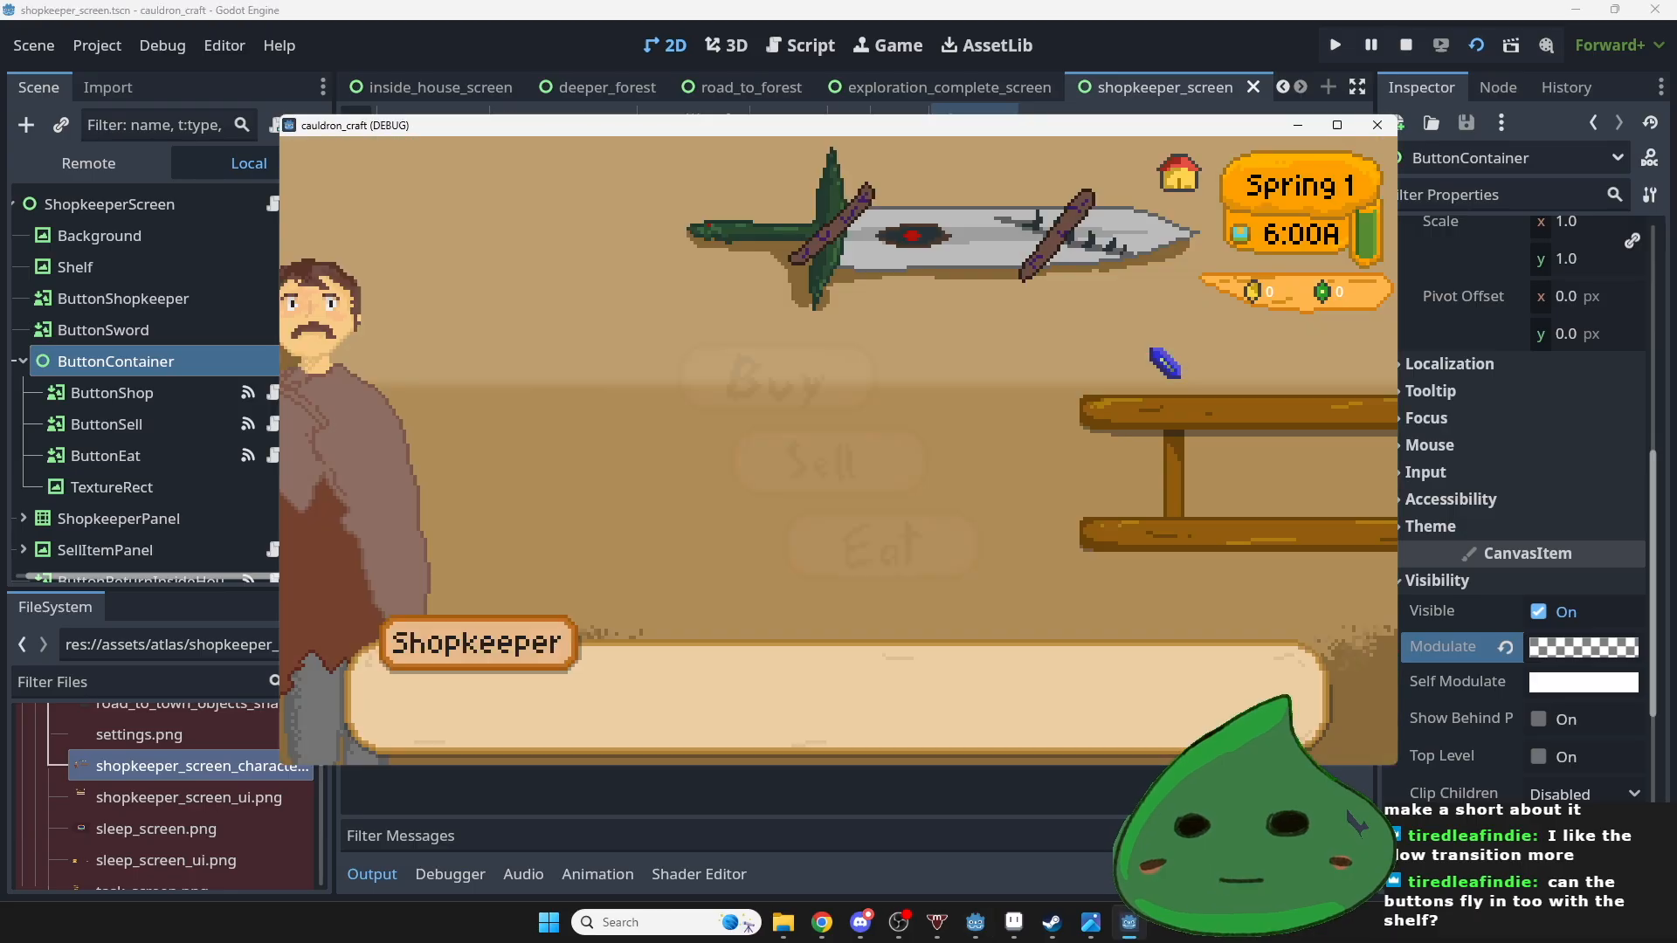
click(1174, 182)
click(1172, 183)
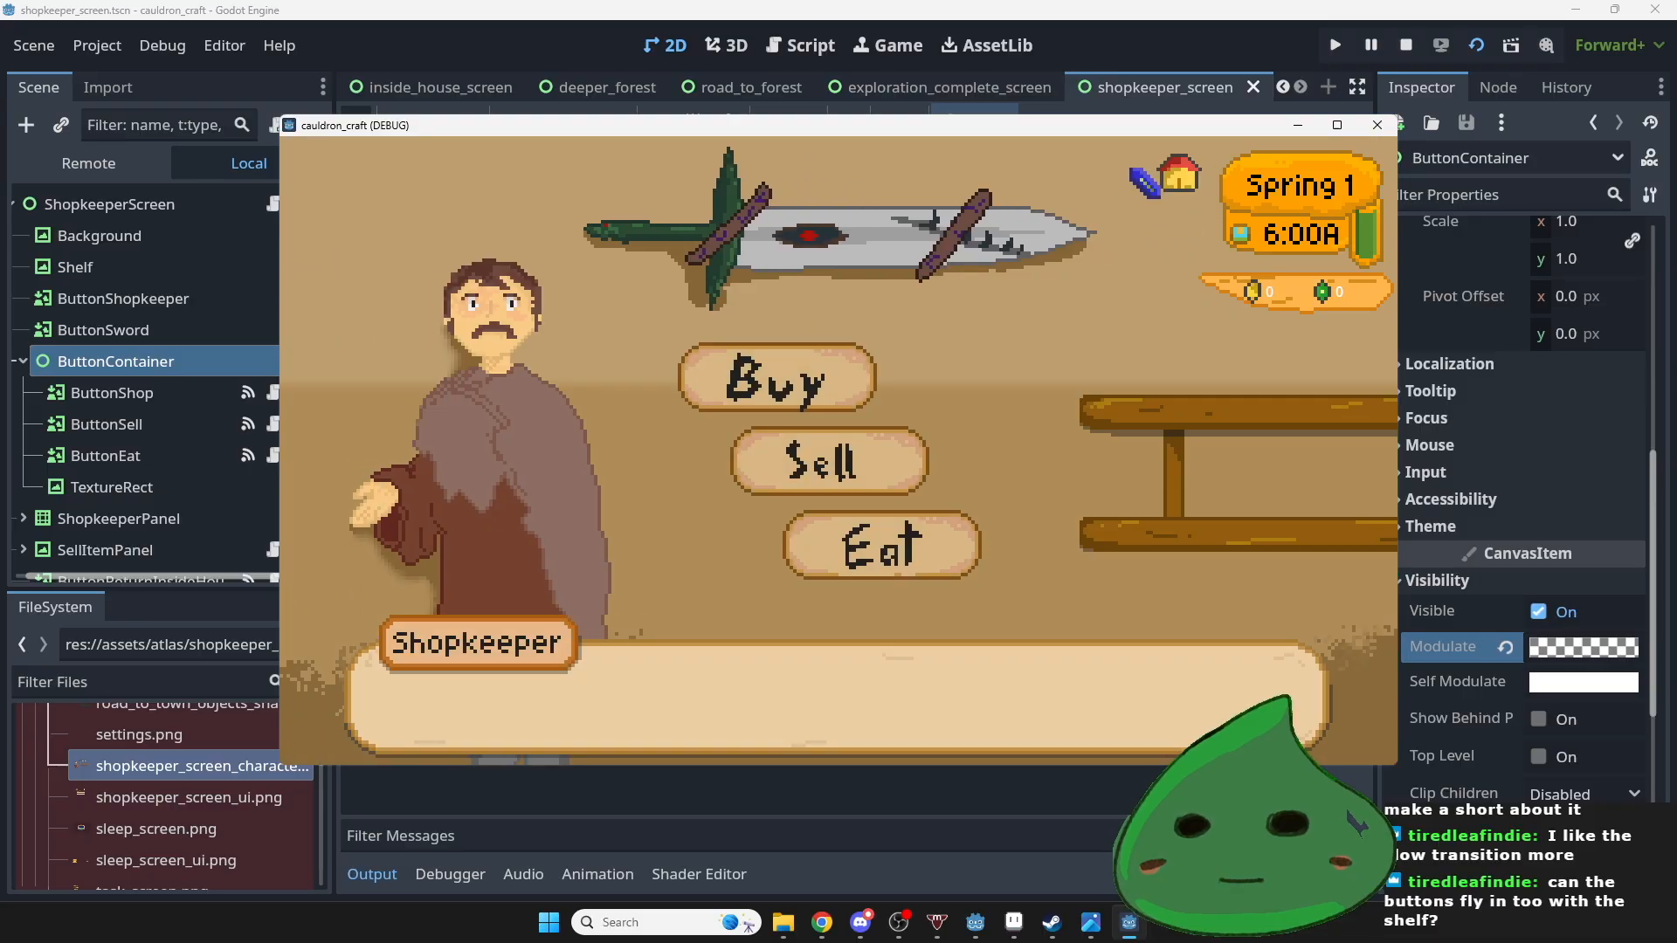
click(1176, 181)
click(1173, 181)
click(1175, 182)
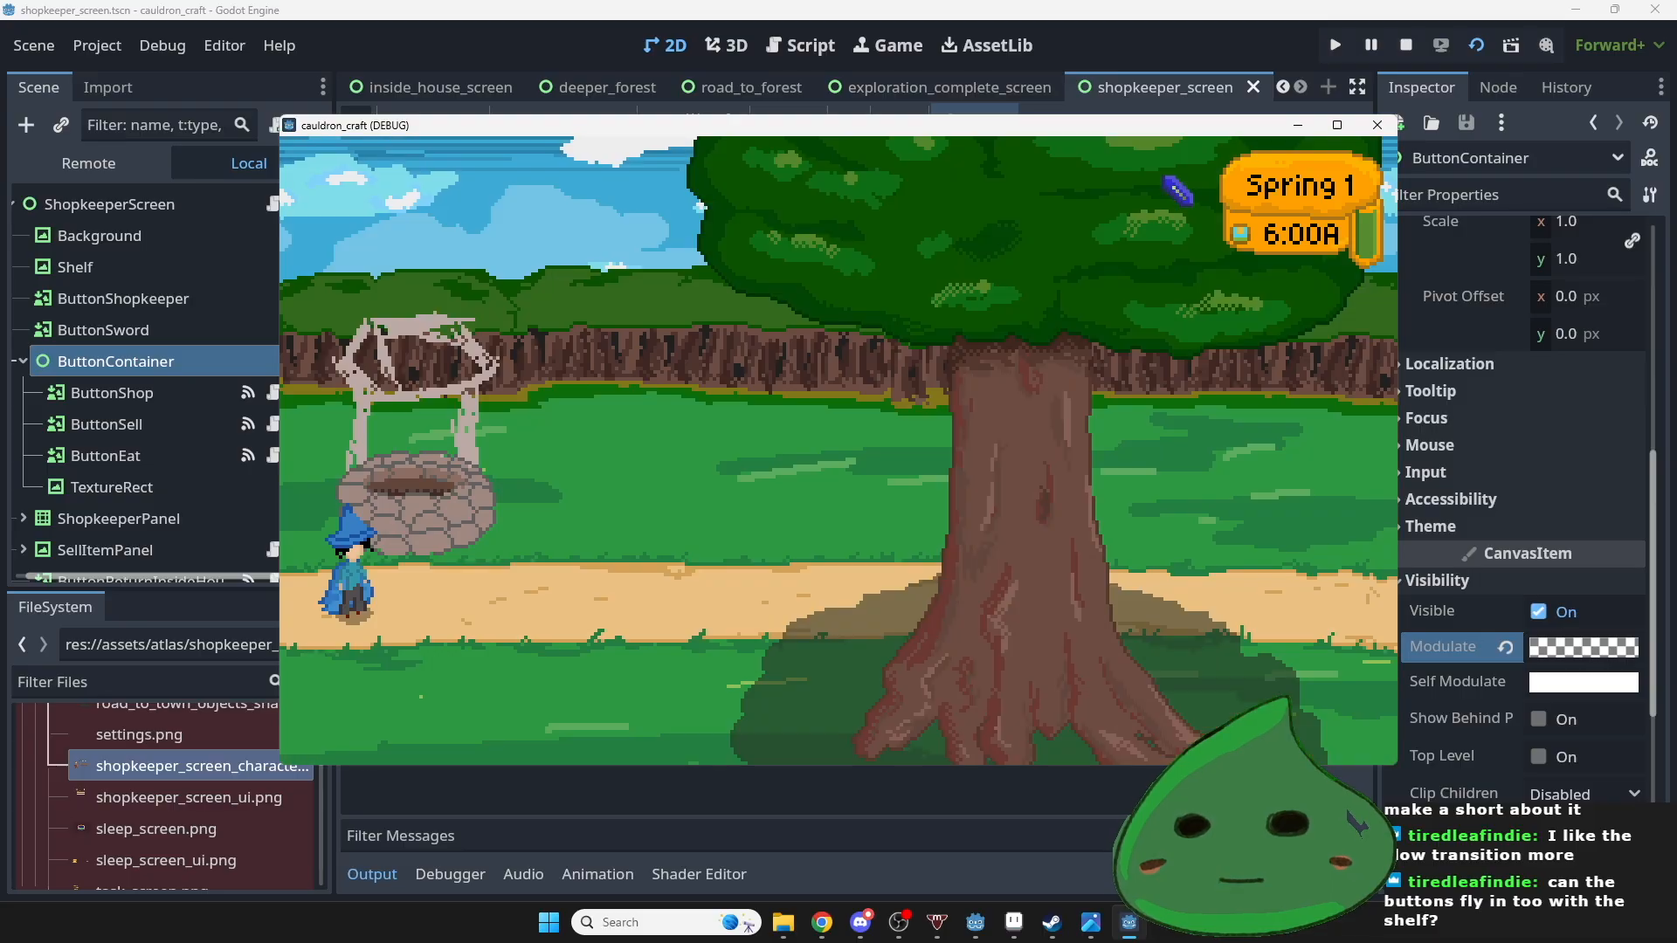
click(1174, 182)
click(1175, 182)
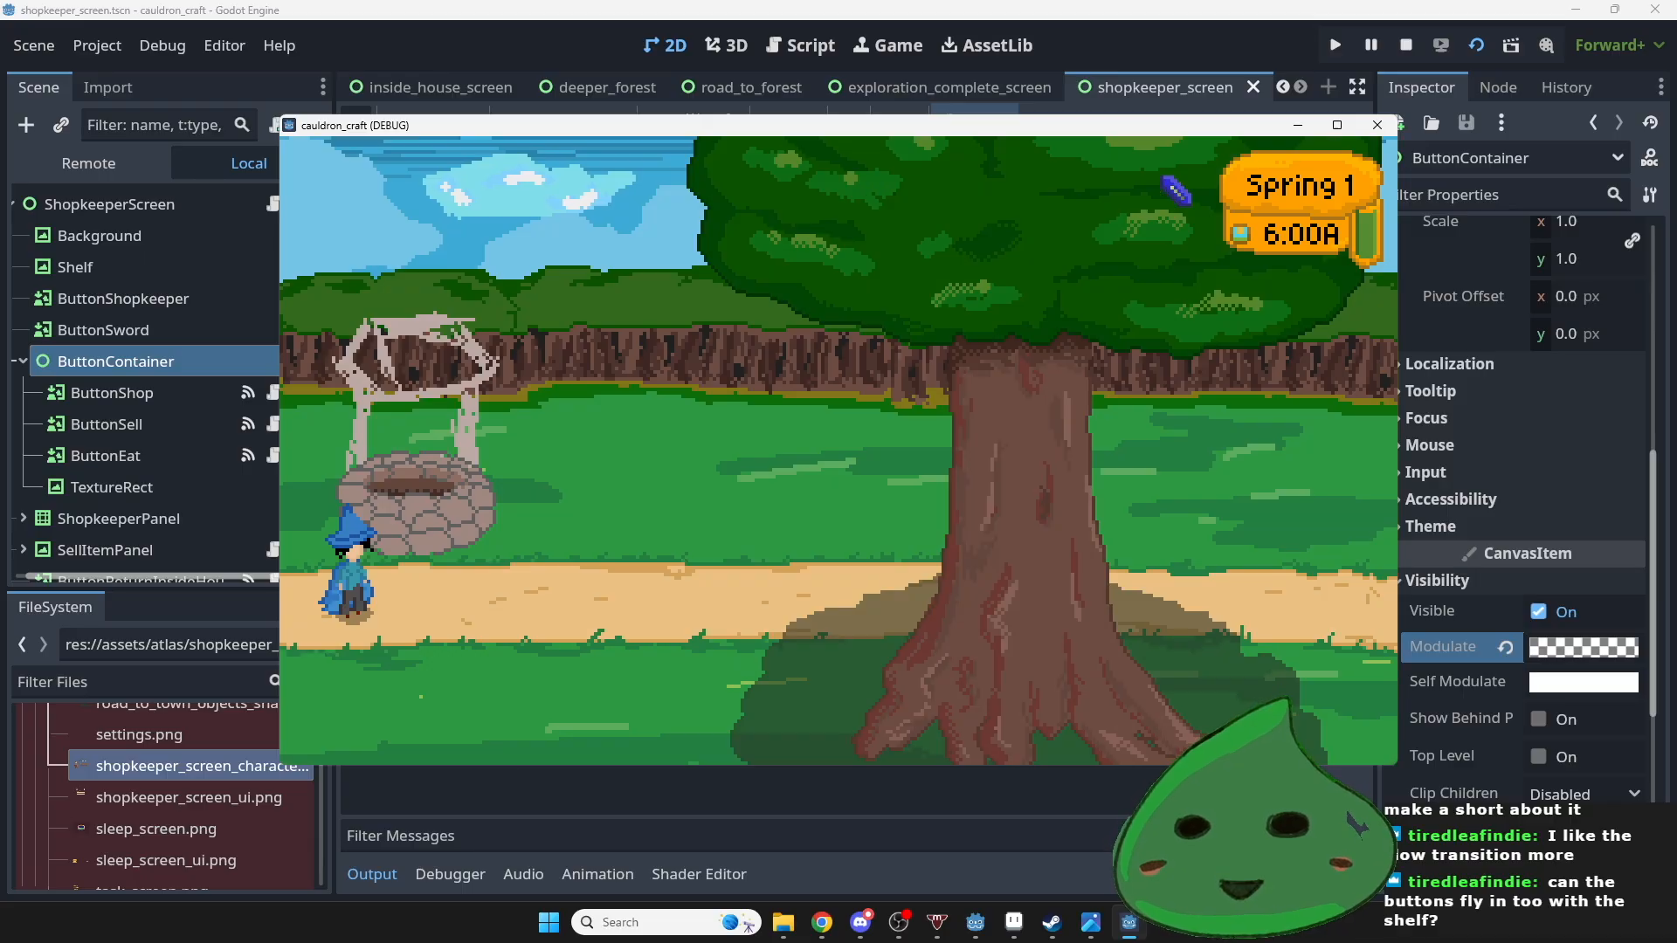
click(1175, 181)
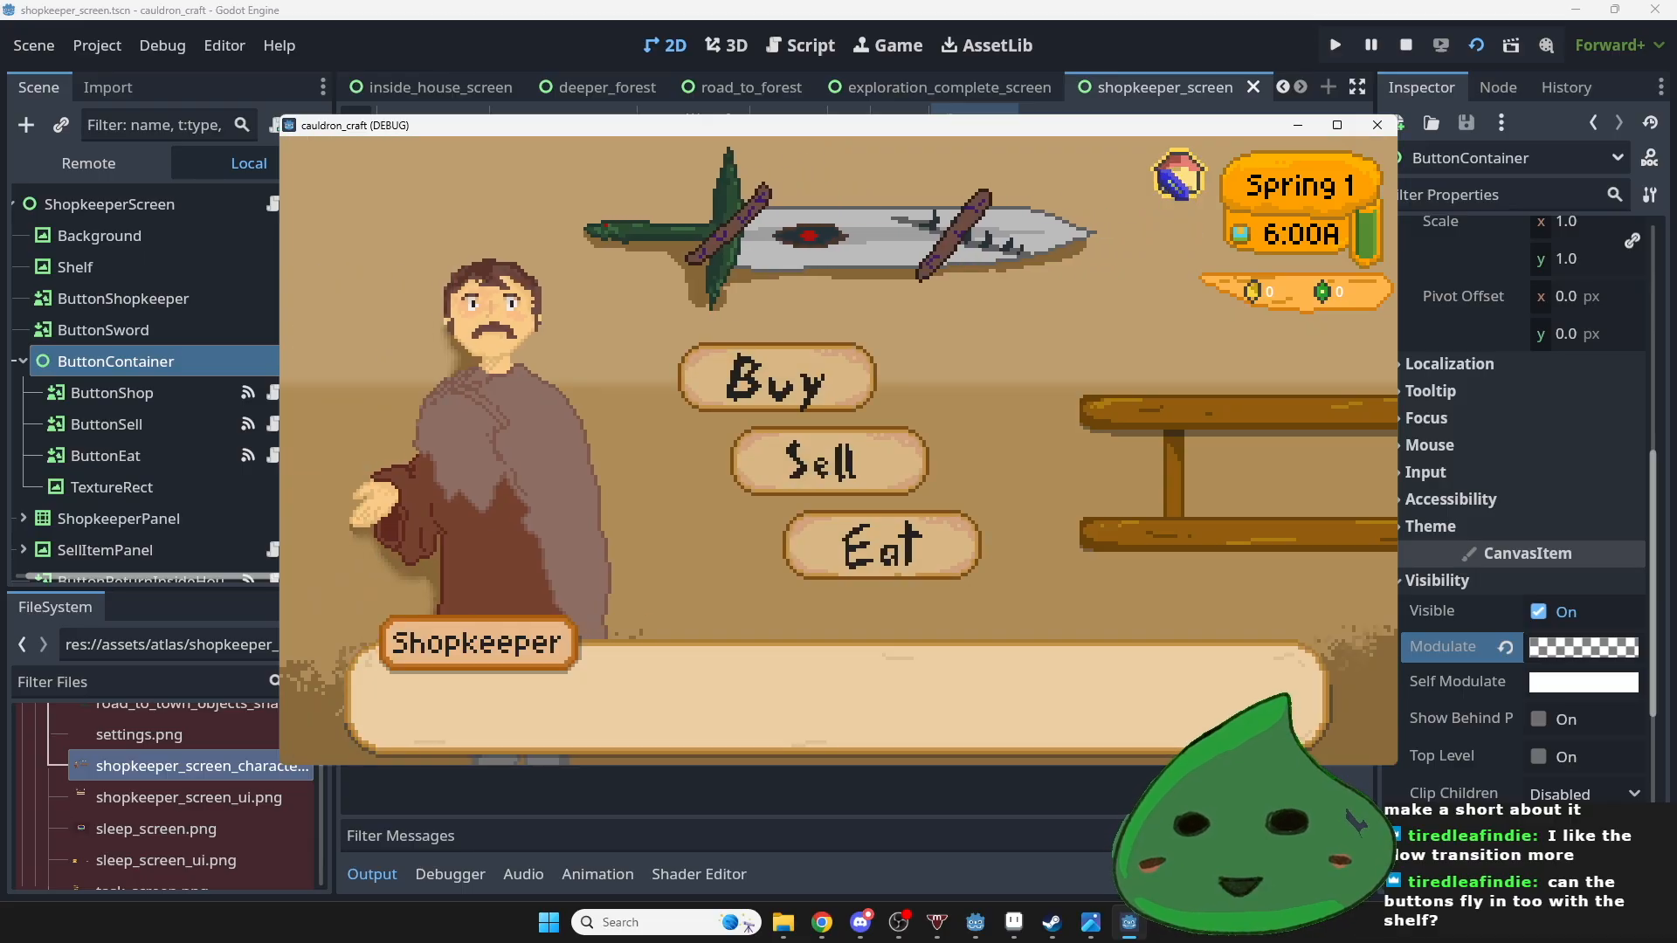